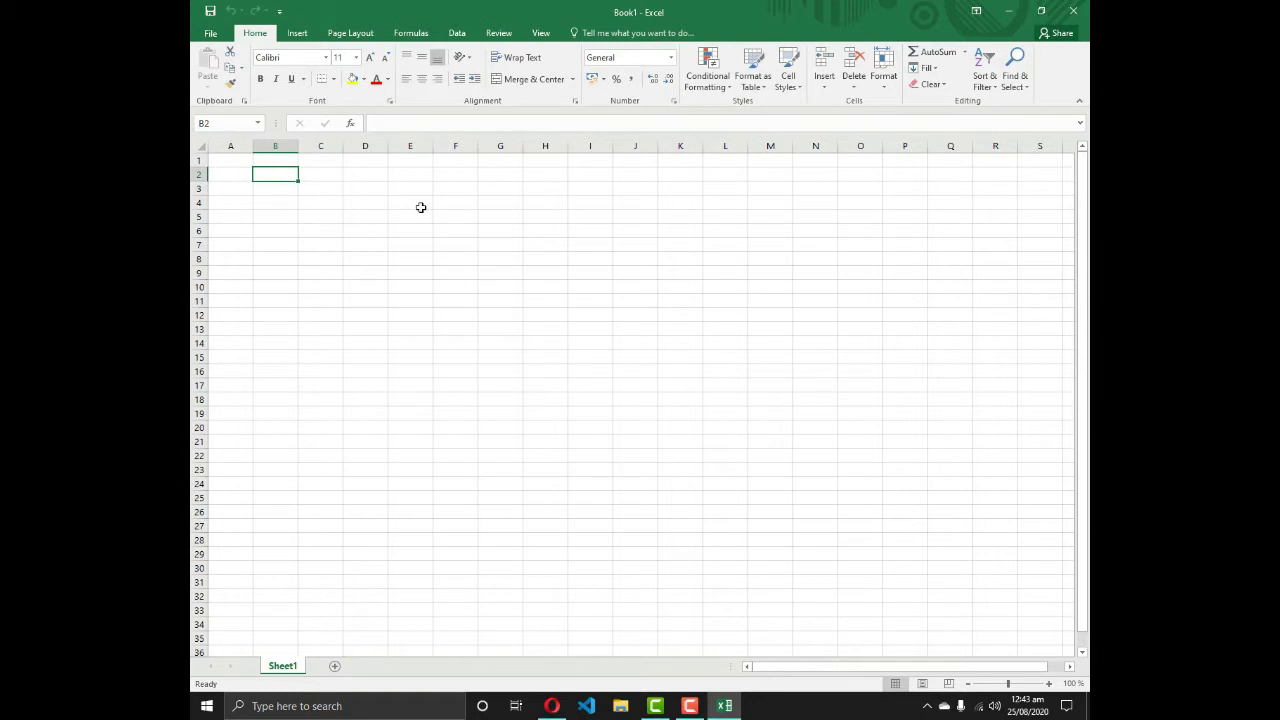
In Opera's Speed Dial, search Google for 'list of sugar companies in brazil'.
left_click(552, 706)
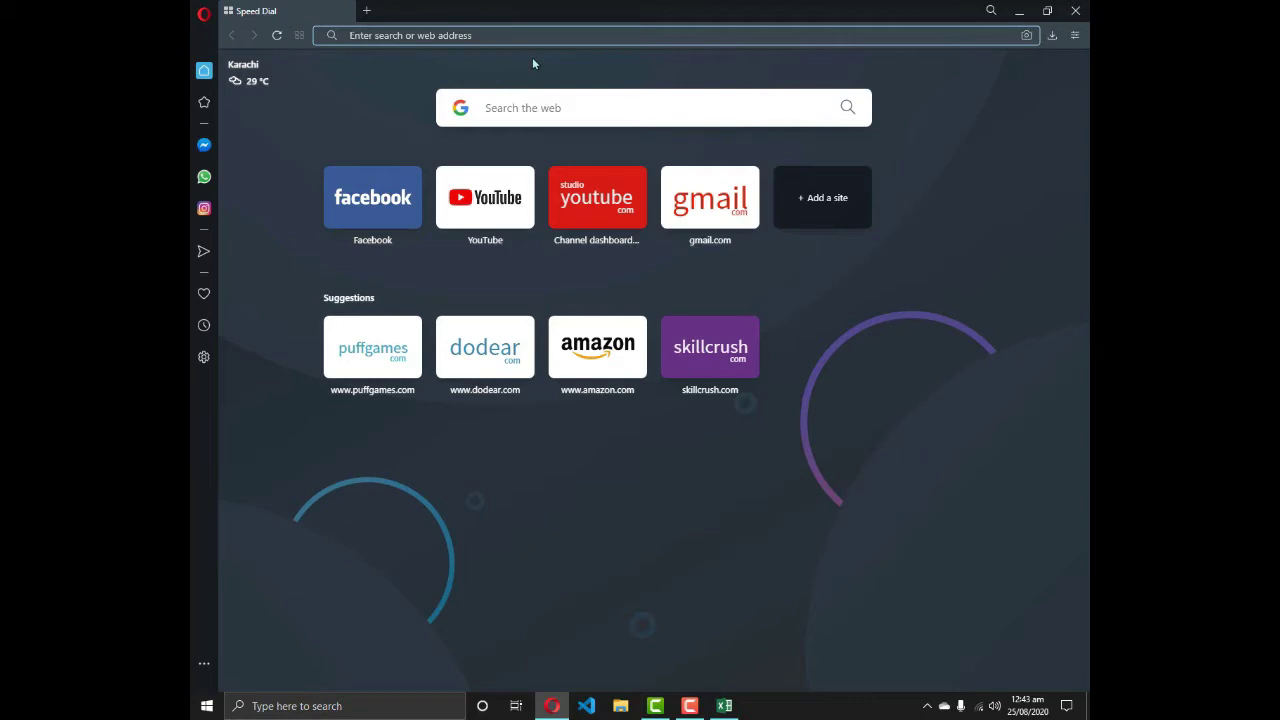
left_click(486, 107)
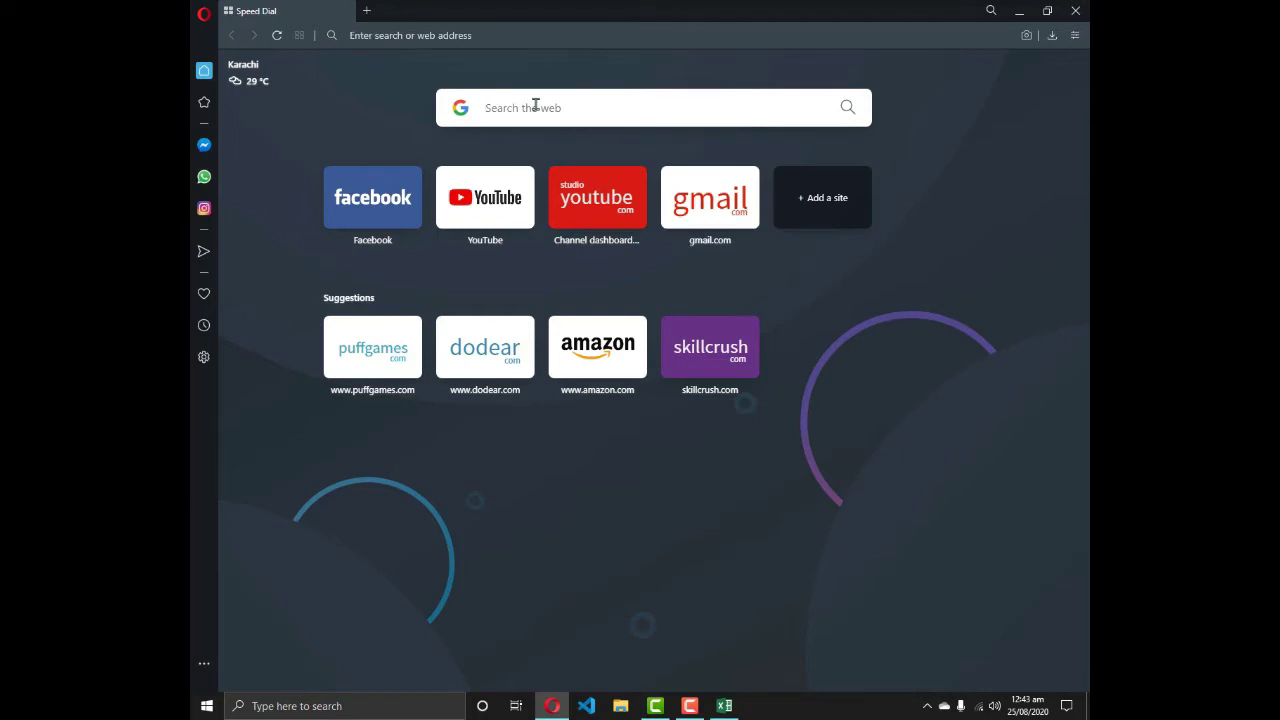
type("sds")
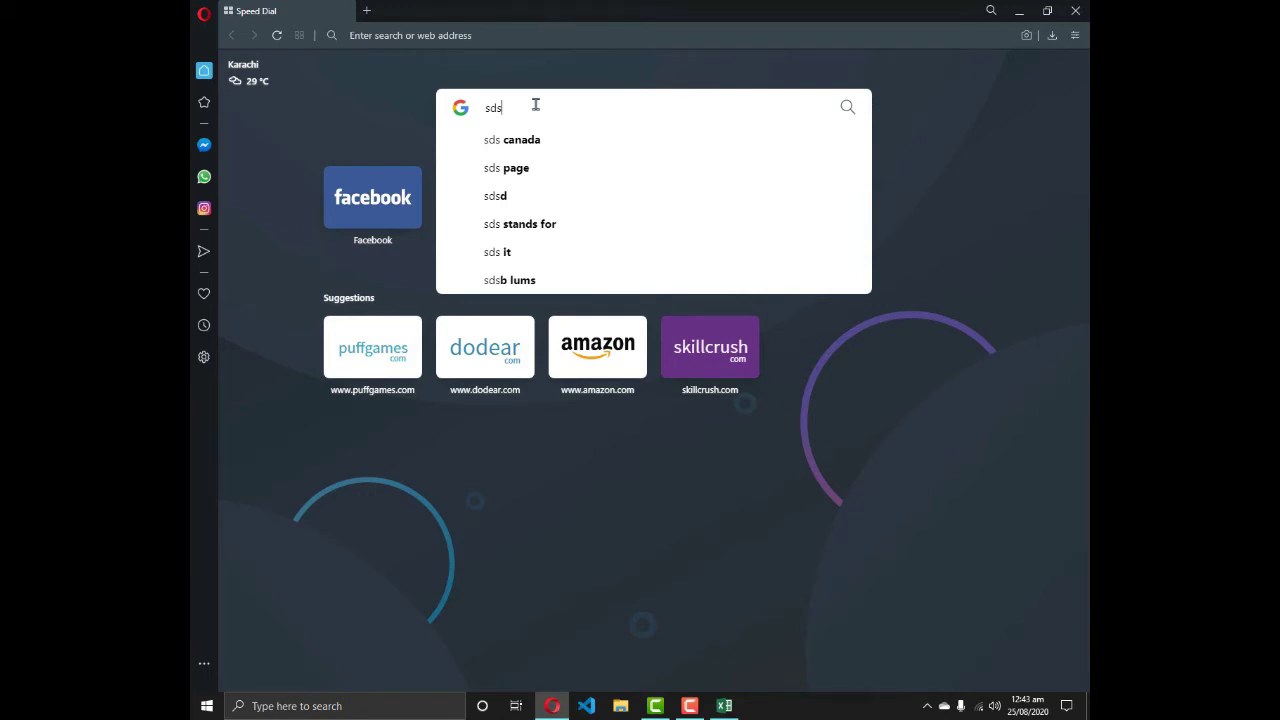
key("BackSpace")
key("BackSpace")
key("BackSpace")
type("s")
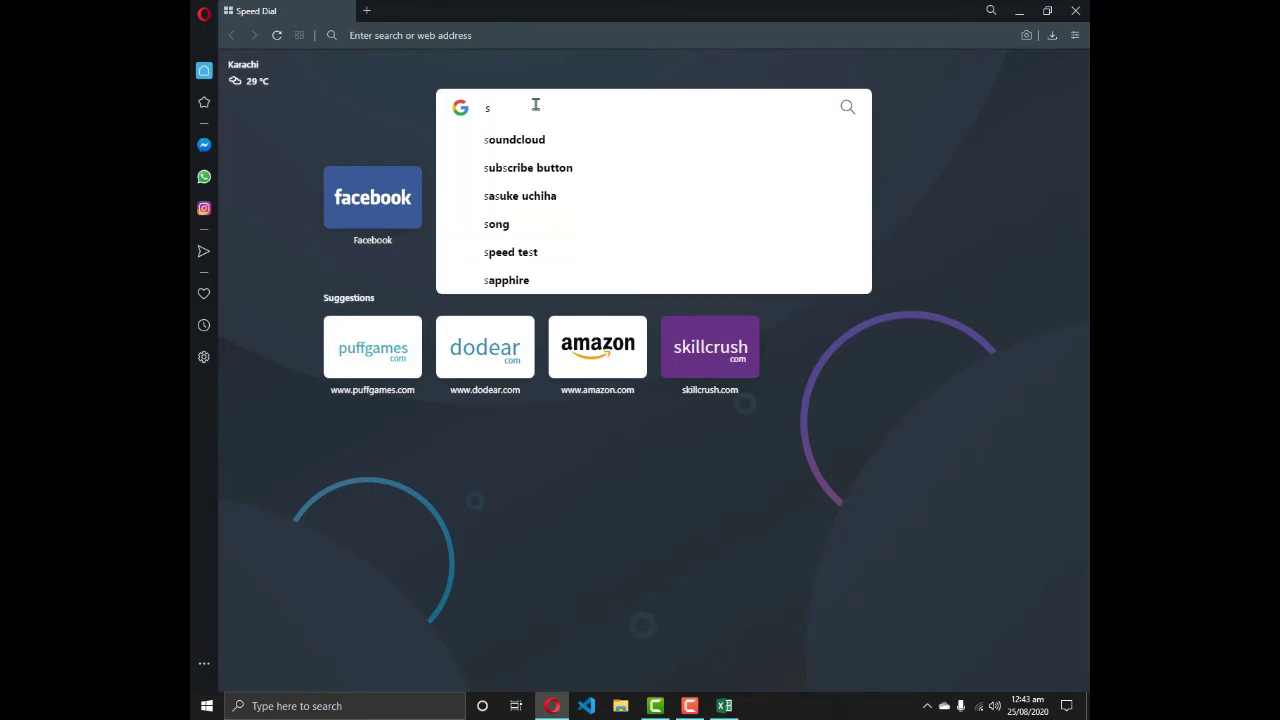
key("BackSpace")
type("list of ")
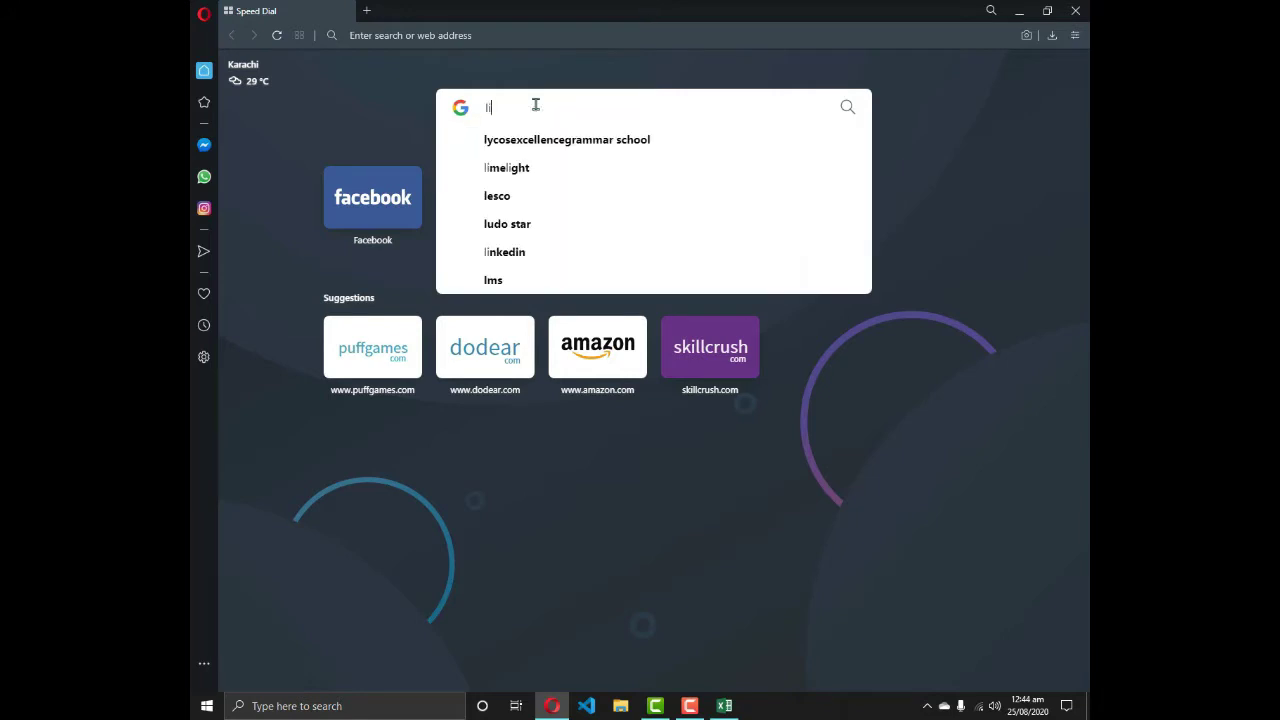
type("su")
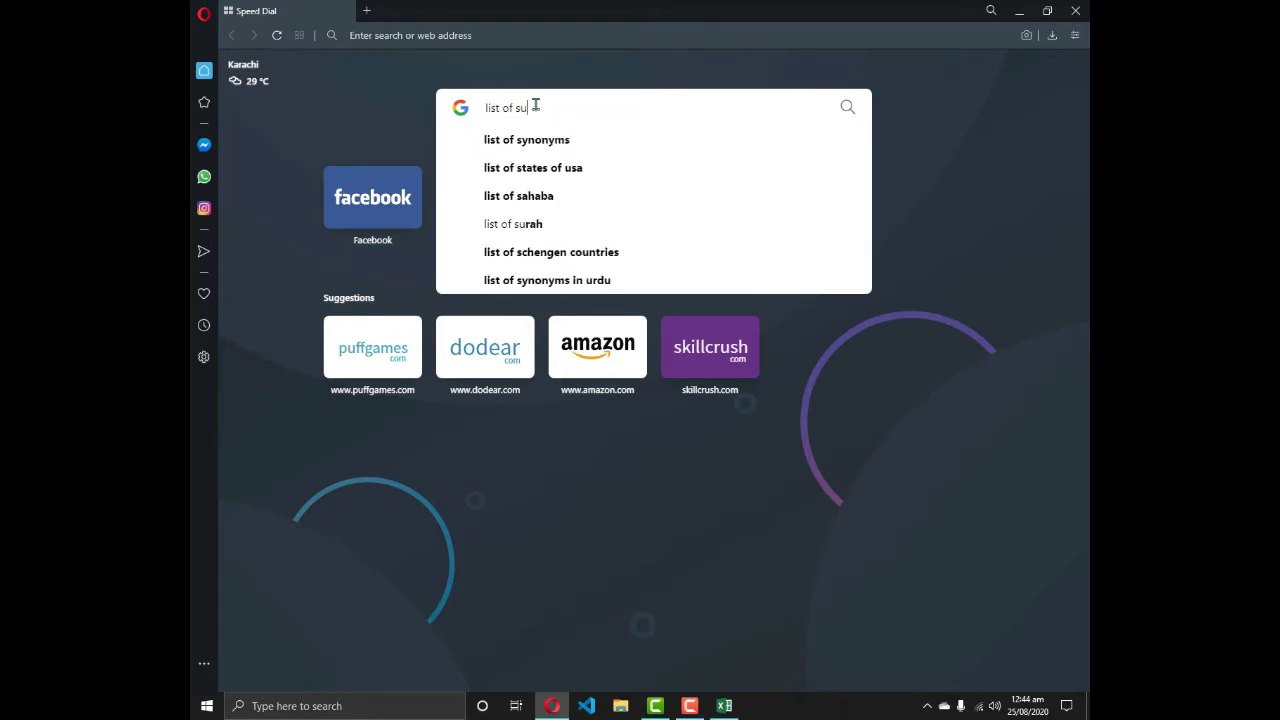
type("gar companies")
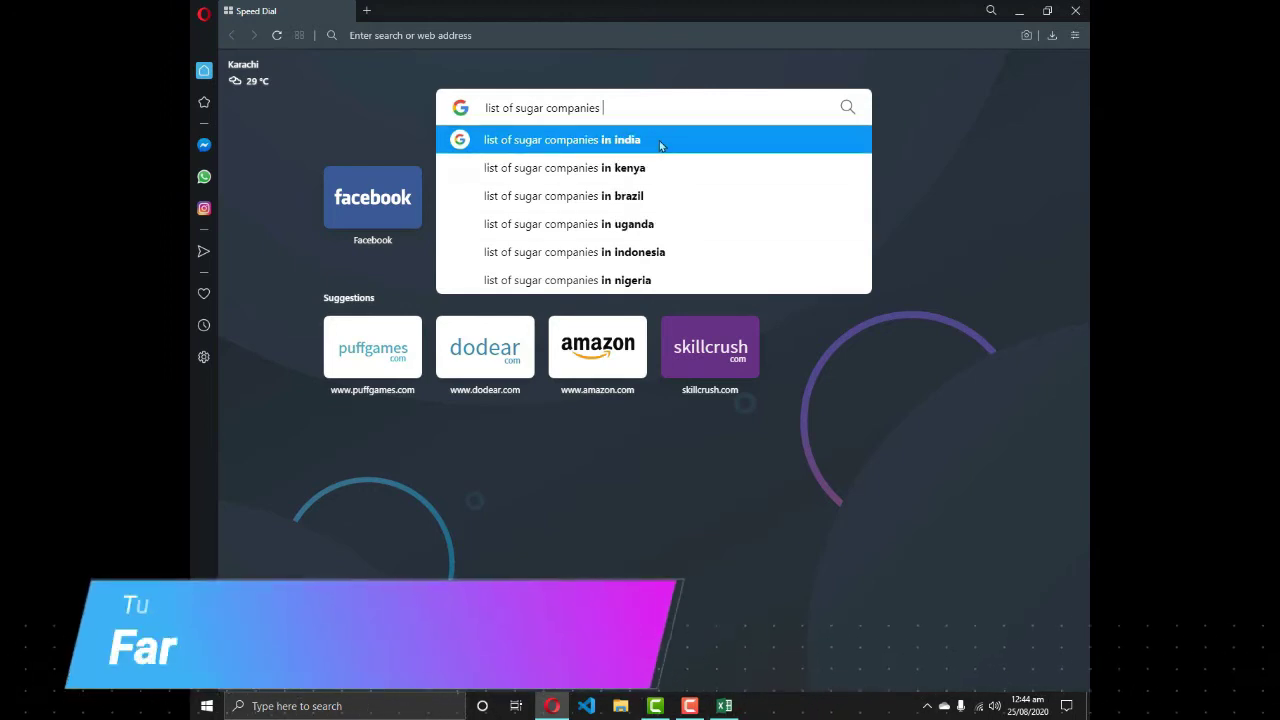
left_click(653, 196)
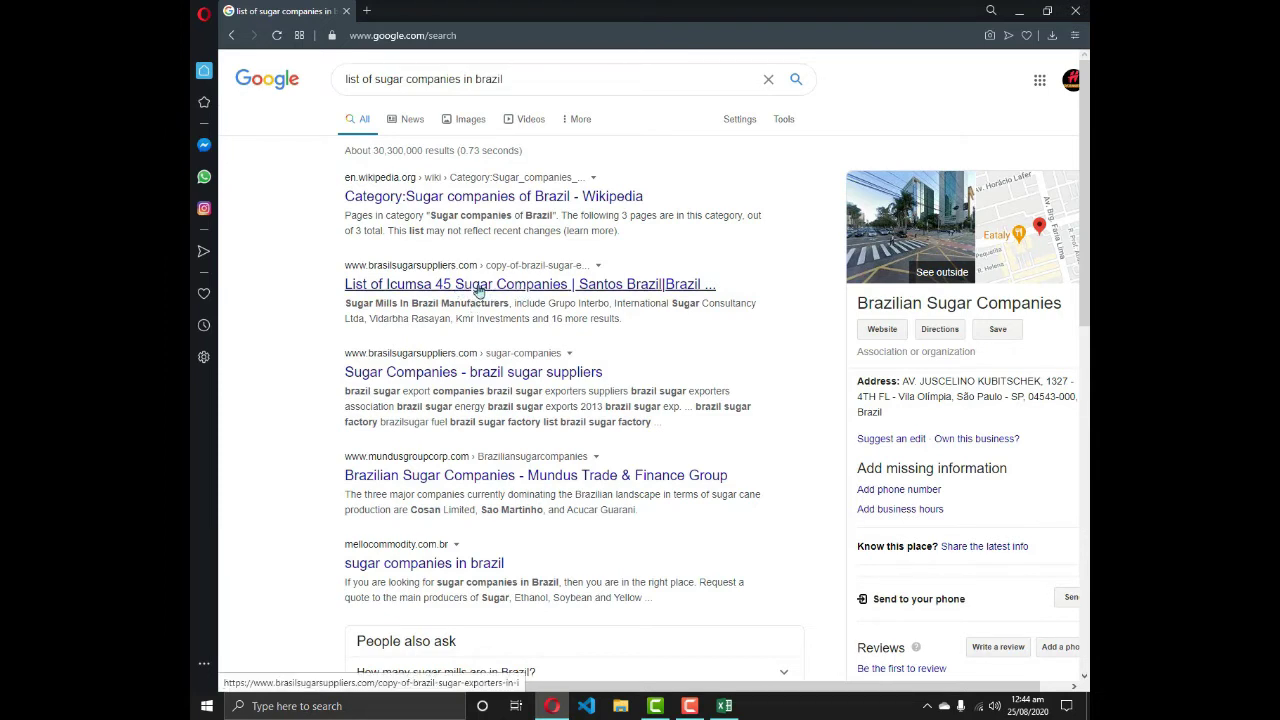
Open the 'List of Brazilian Sugar companies in Brazil' result on listofcompaniesin.com.
left_click(476, 289)
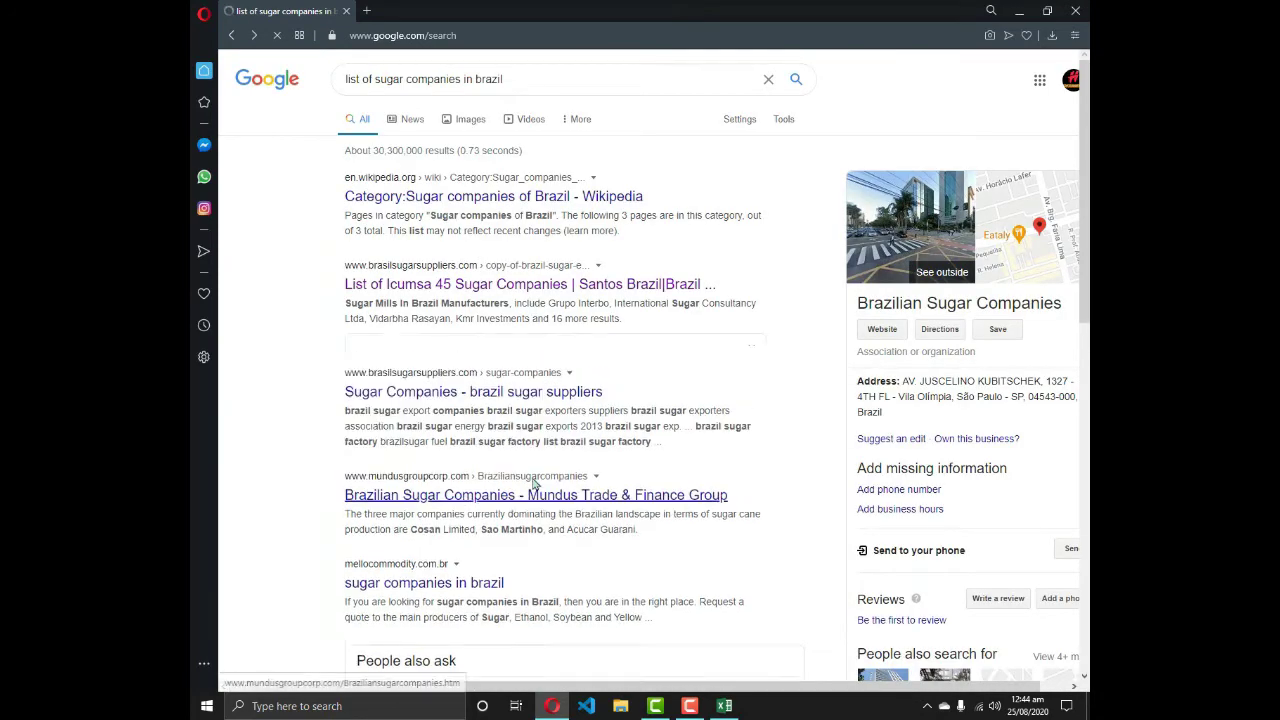
scroll(560, 415, "down", 3)
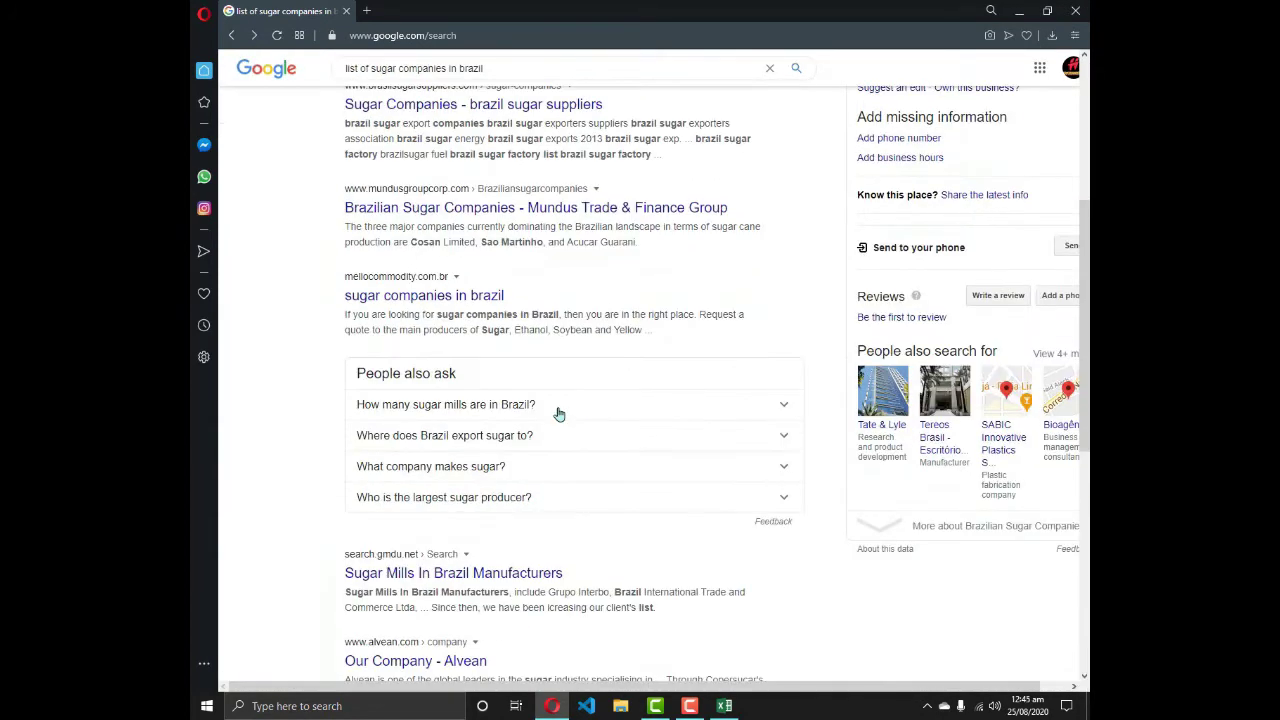
scroll(560, 415, "down", 3)
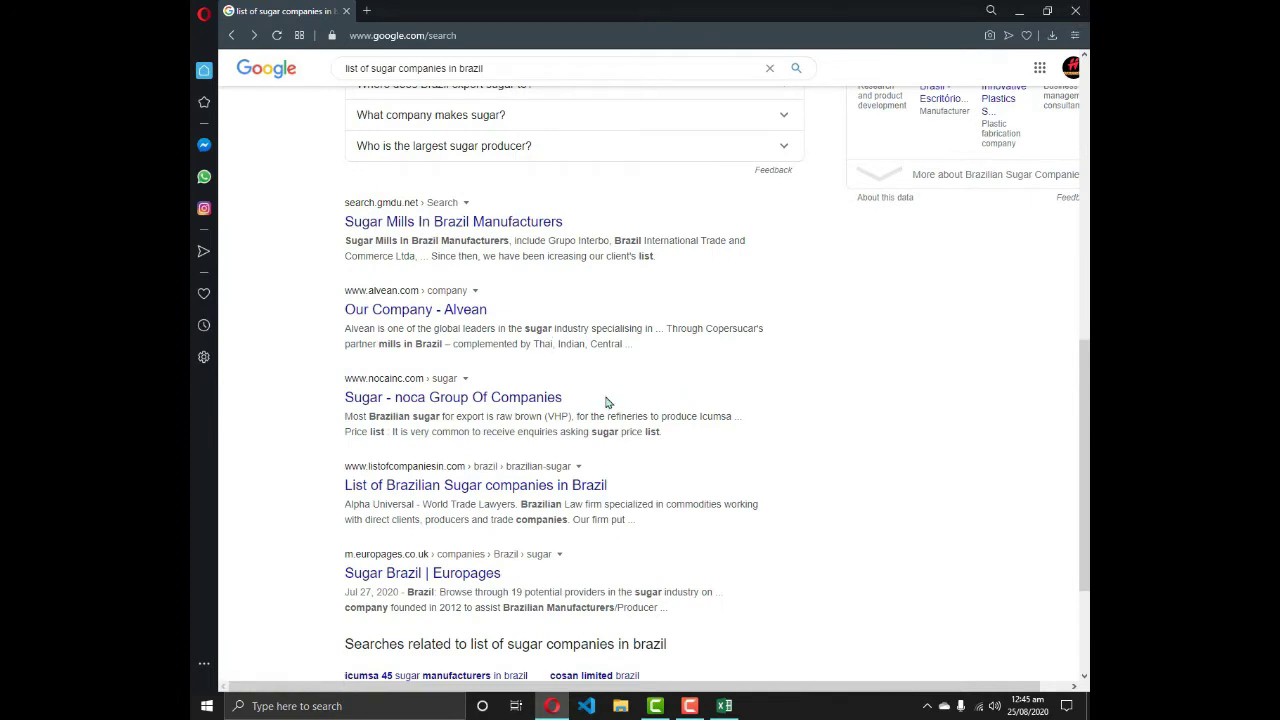
scroll(583, 420, "down", 2)
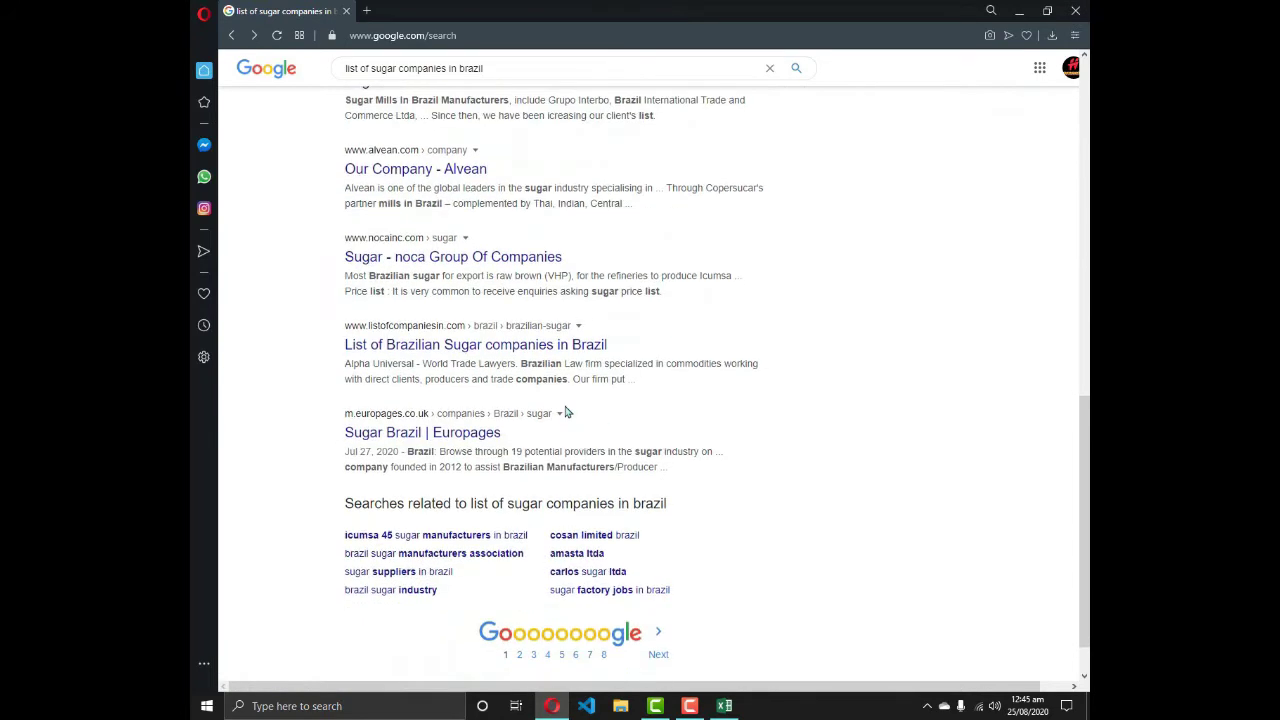
left_click(487, 345)
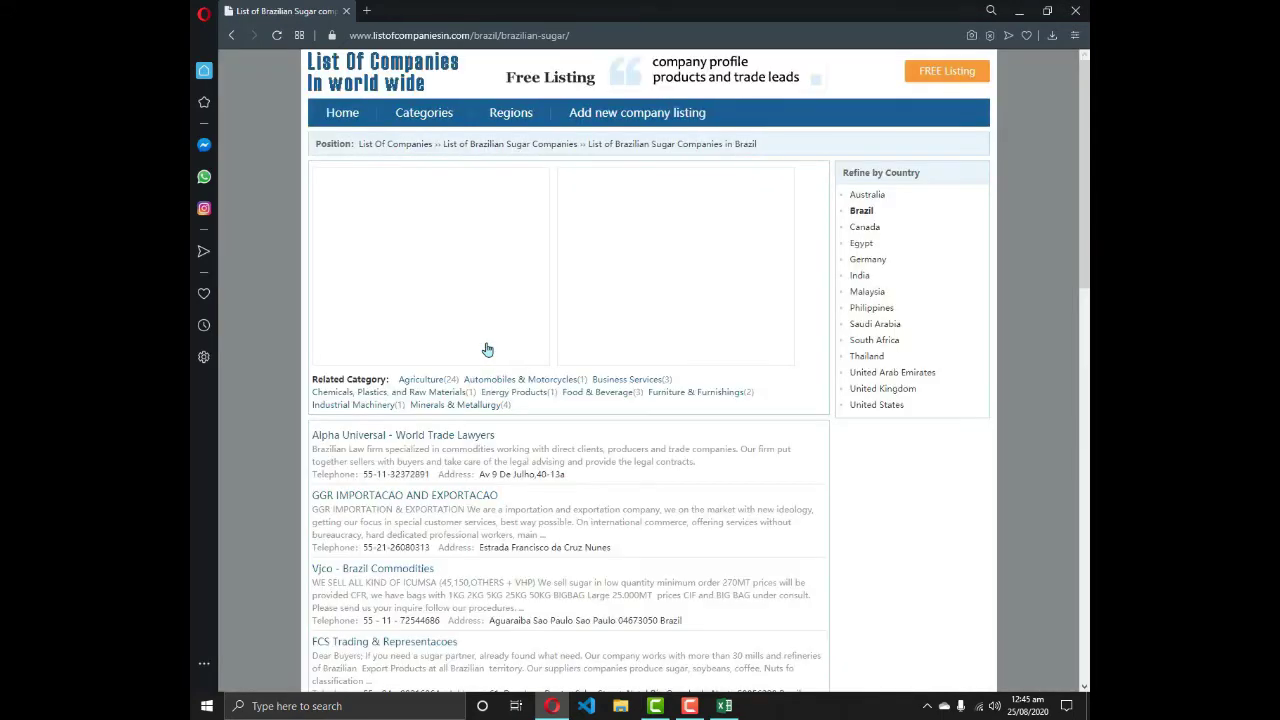
Scan the Brazilian sugar company listings, then return to the Excel workbook.
scroll(575, 407, "down", 1)
scroll(575, 407, "down", 2)
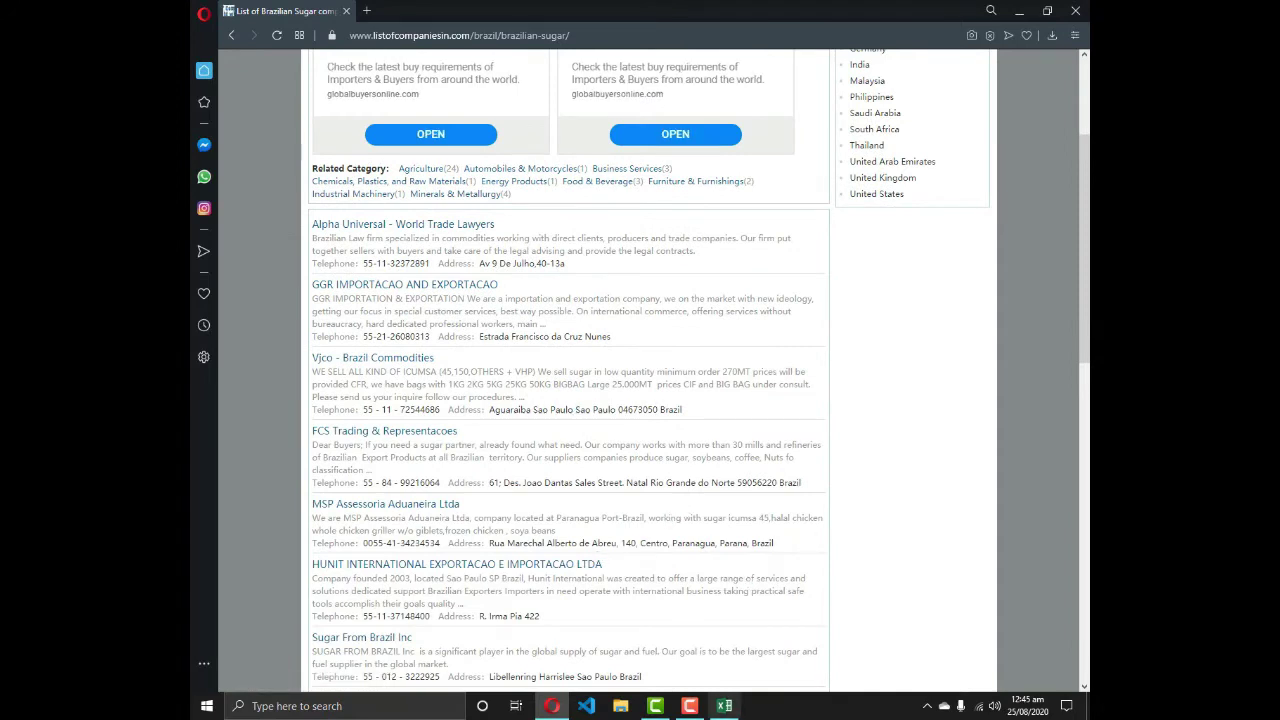
left_click(724, 706)
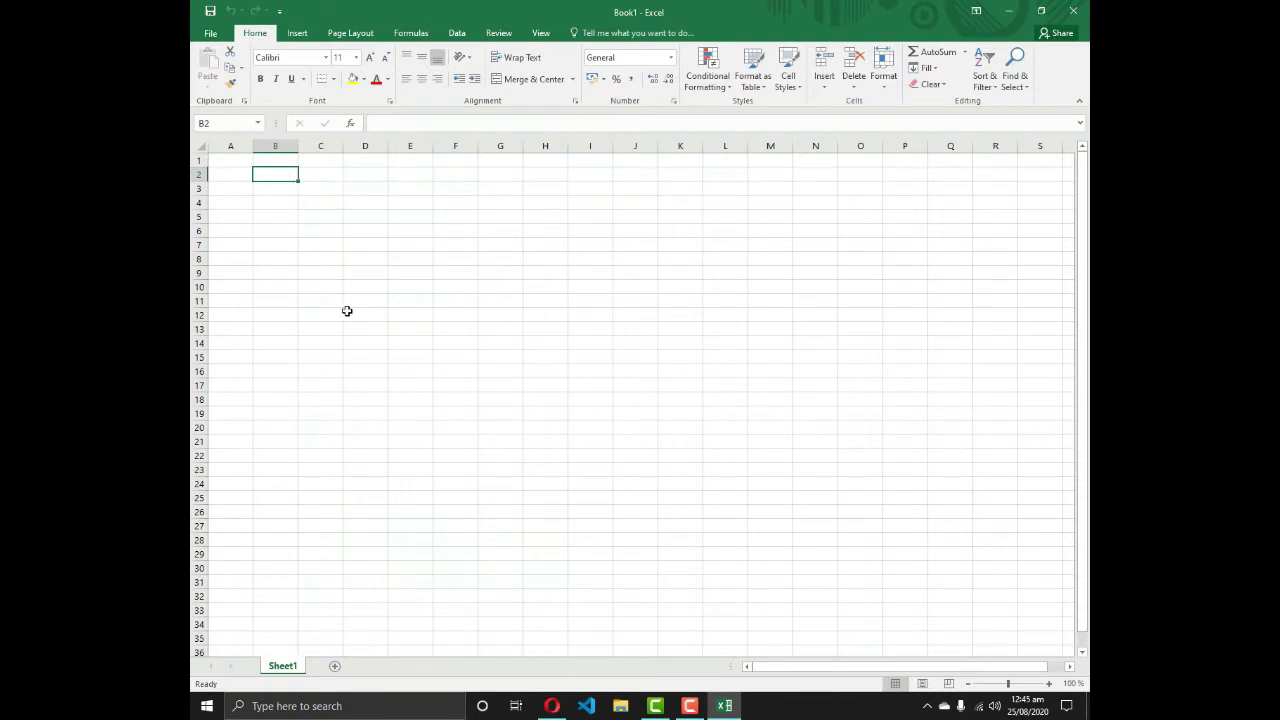
Enter the Sr# and Company Name headers in B2 and C2, fitting column C.
type("Sr")
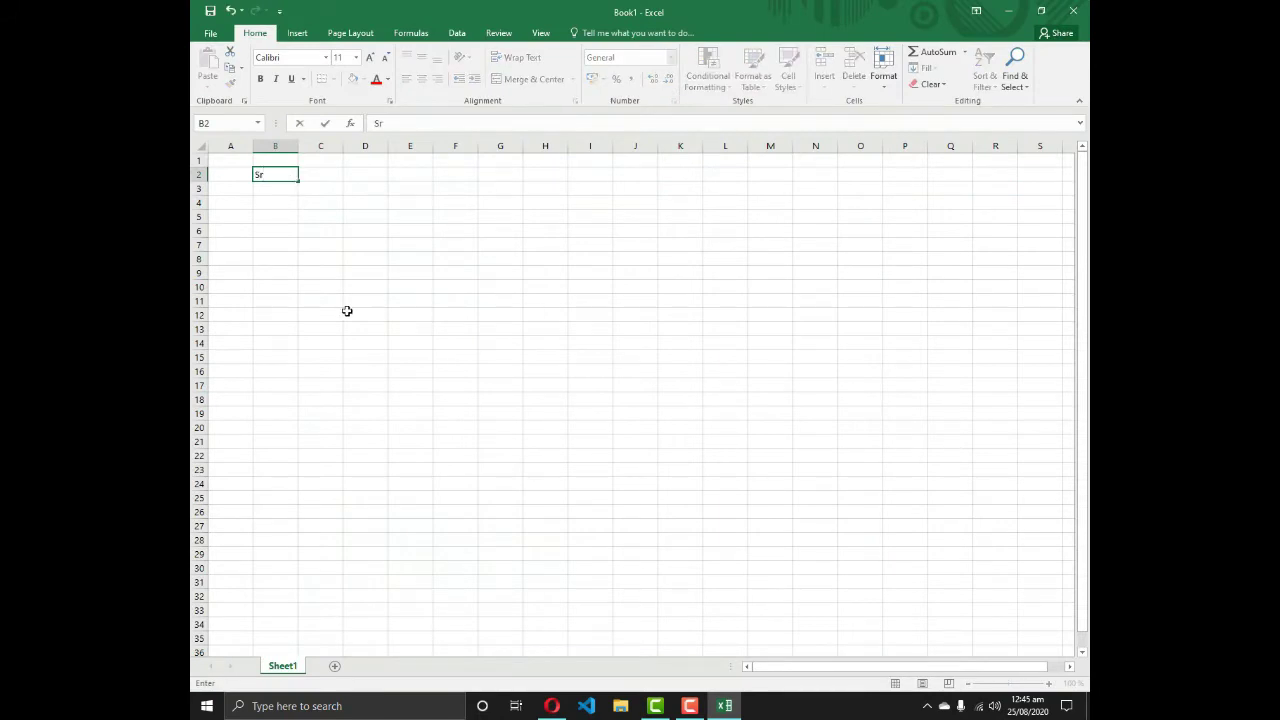
type("#")
key("Return")
type("3")
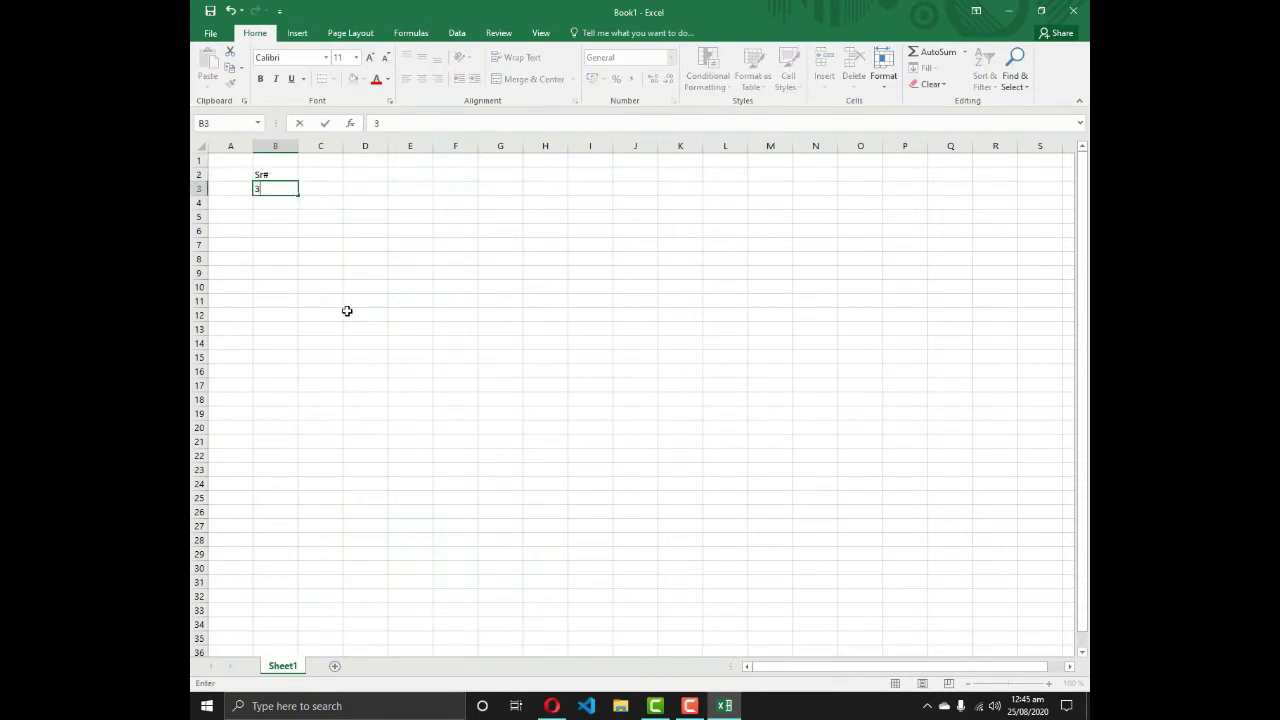
key("Up")
key("Down")
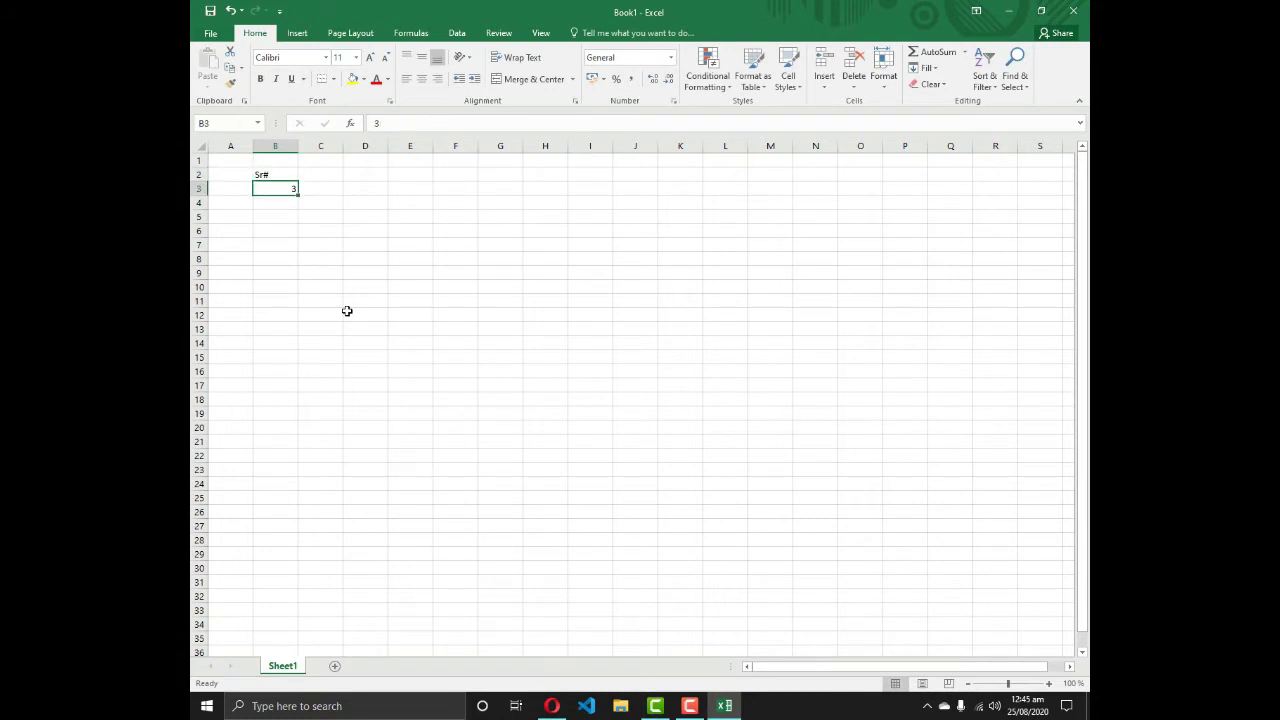
key("Delete")
key("Up")
key("Right")
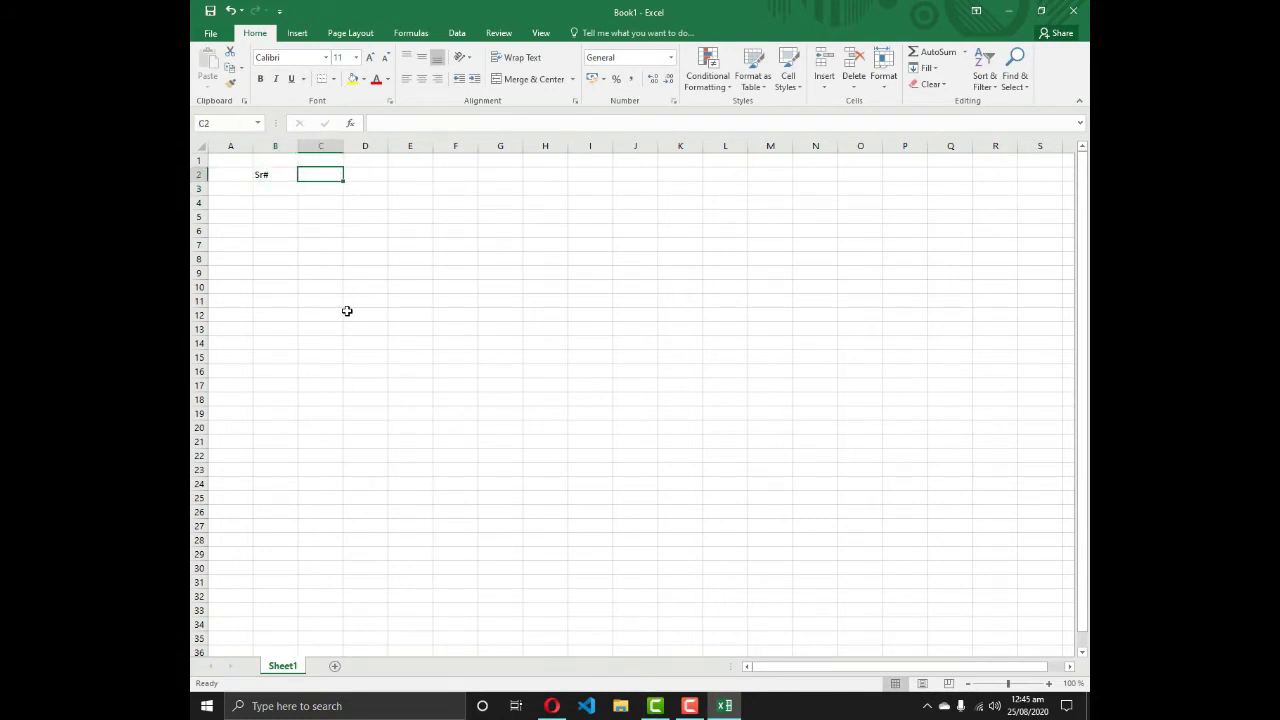
type("Comp")
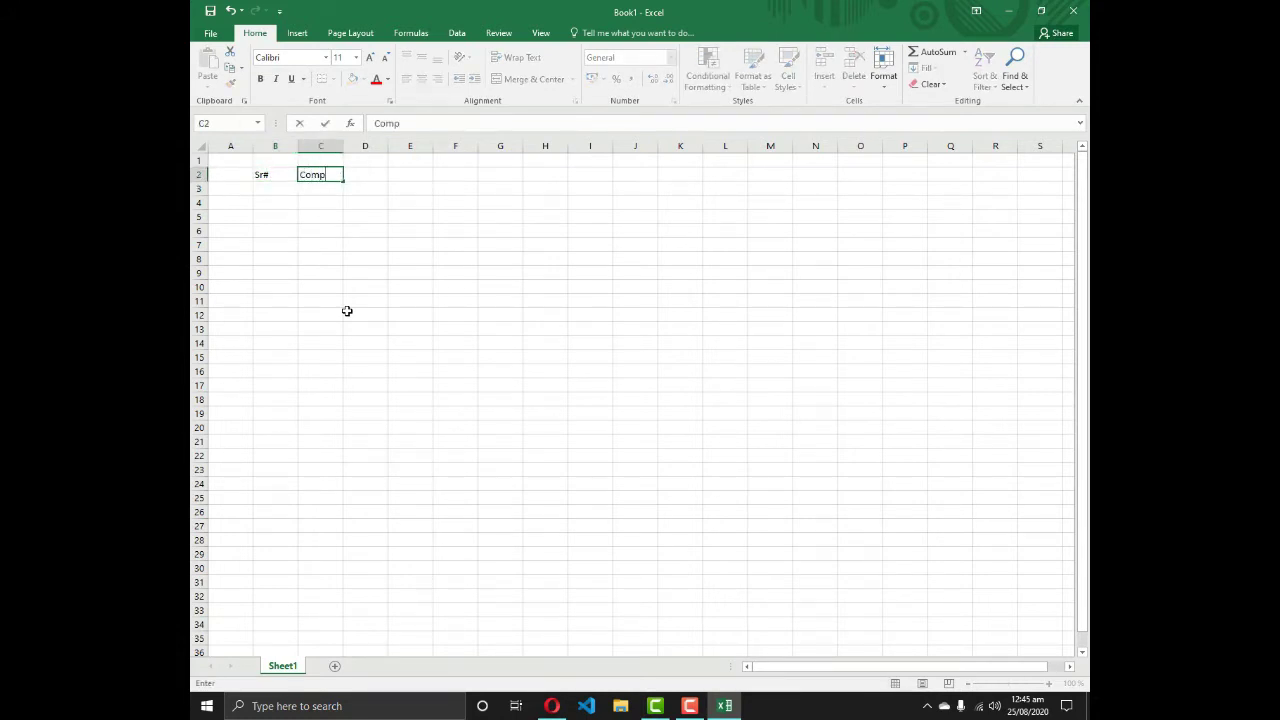
type("any Name")
key("Return")
key("Up")
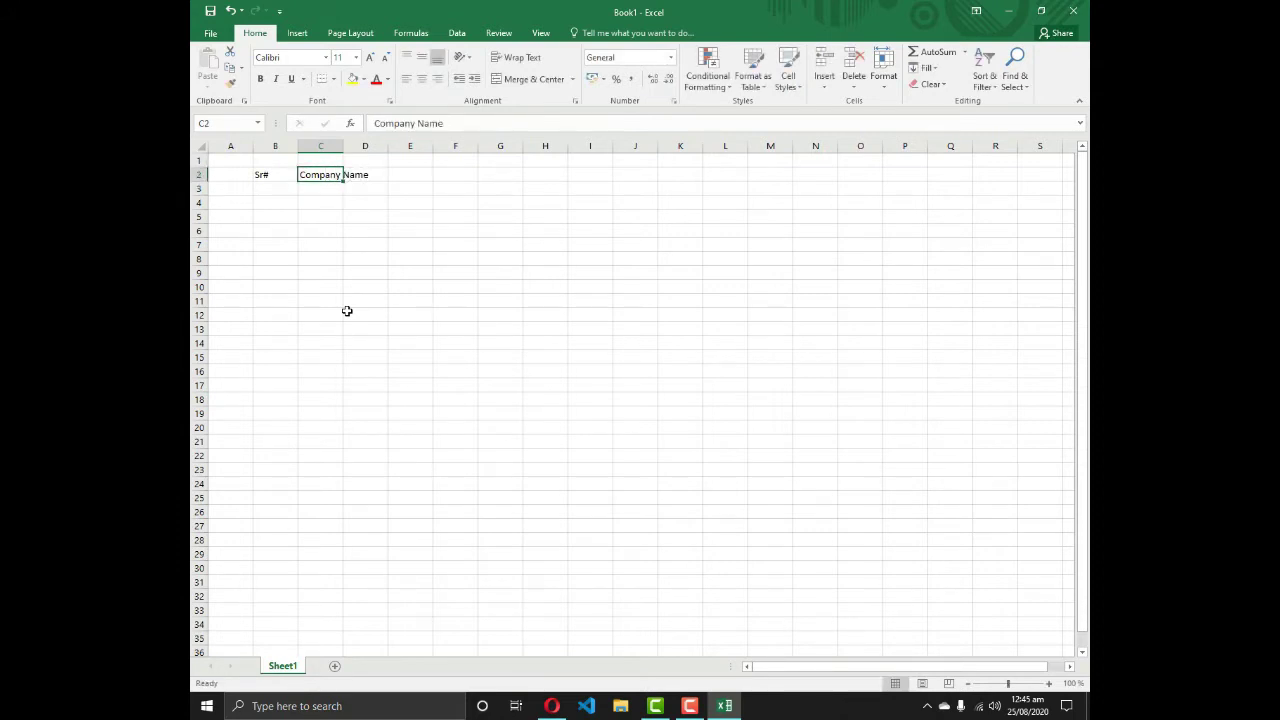
key("Right")
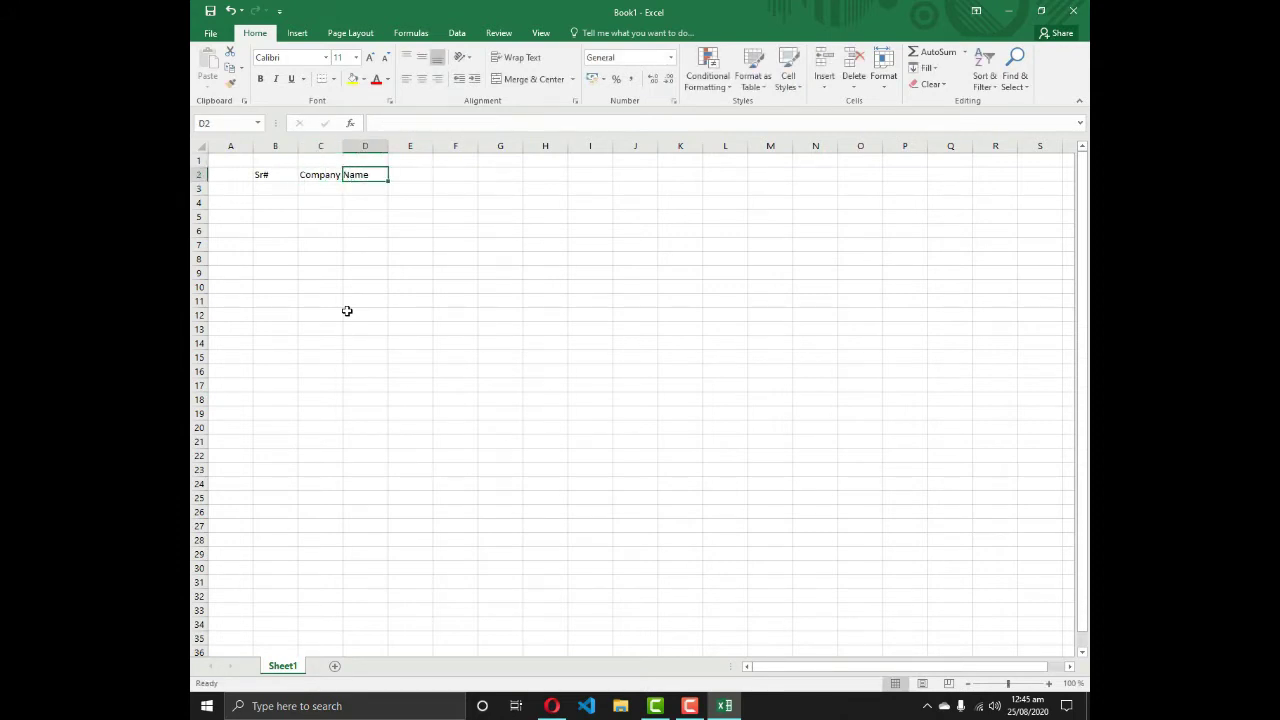
double_click(341, 151)
Add Address, Contact Number and Email Address headers in D2:F2, autofitting columns E and F.
type("Addr")
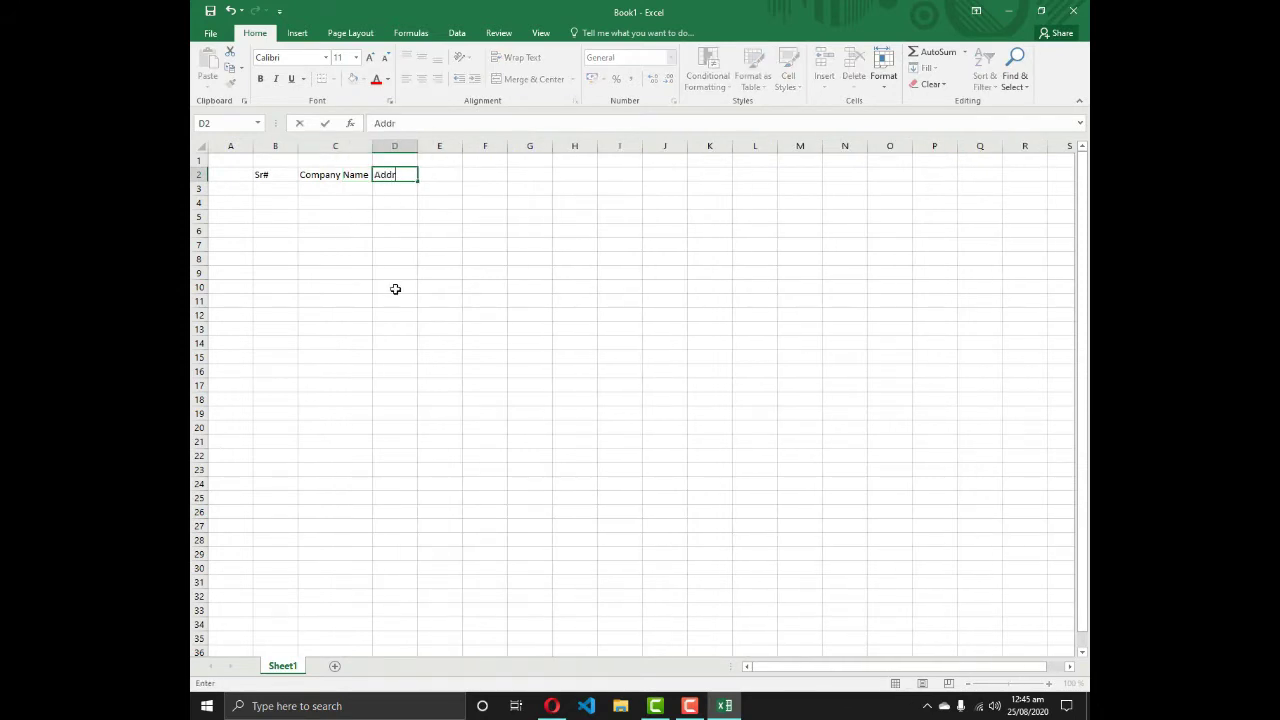
type("ess")
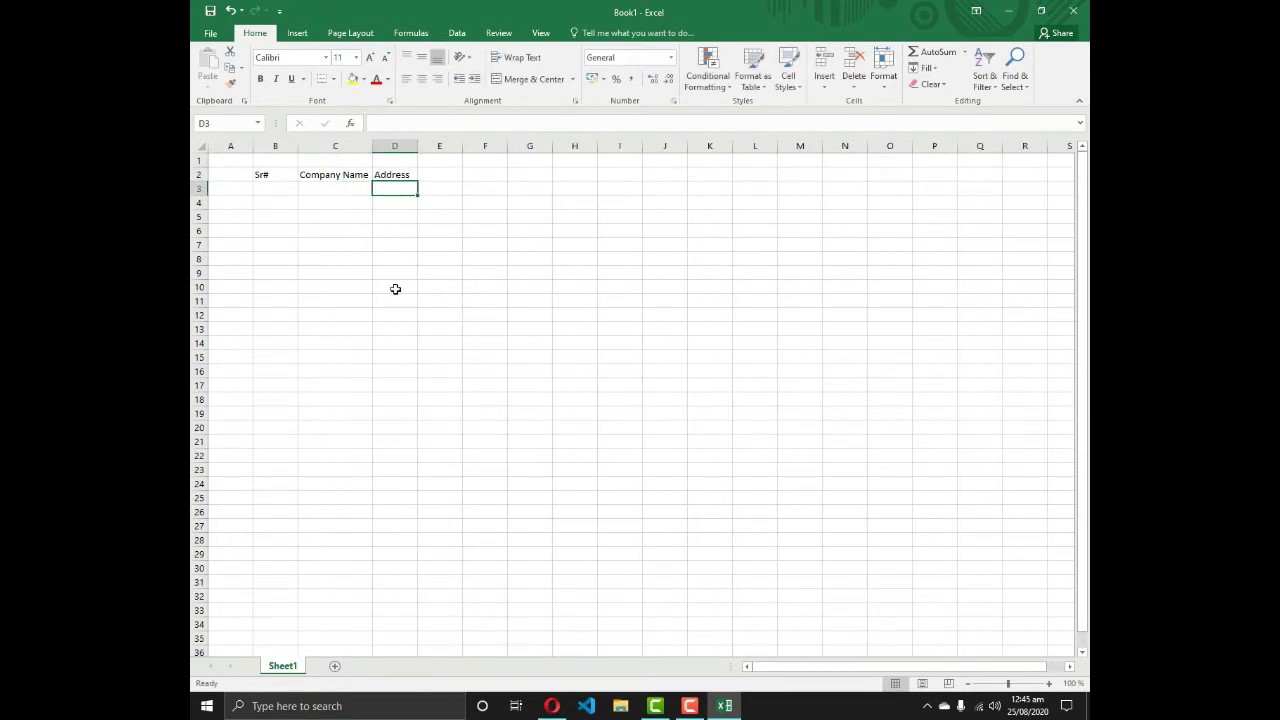
key("Tab")
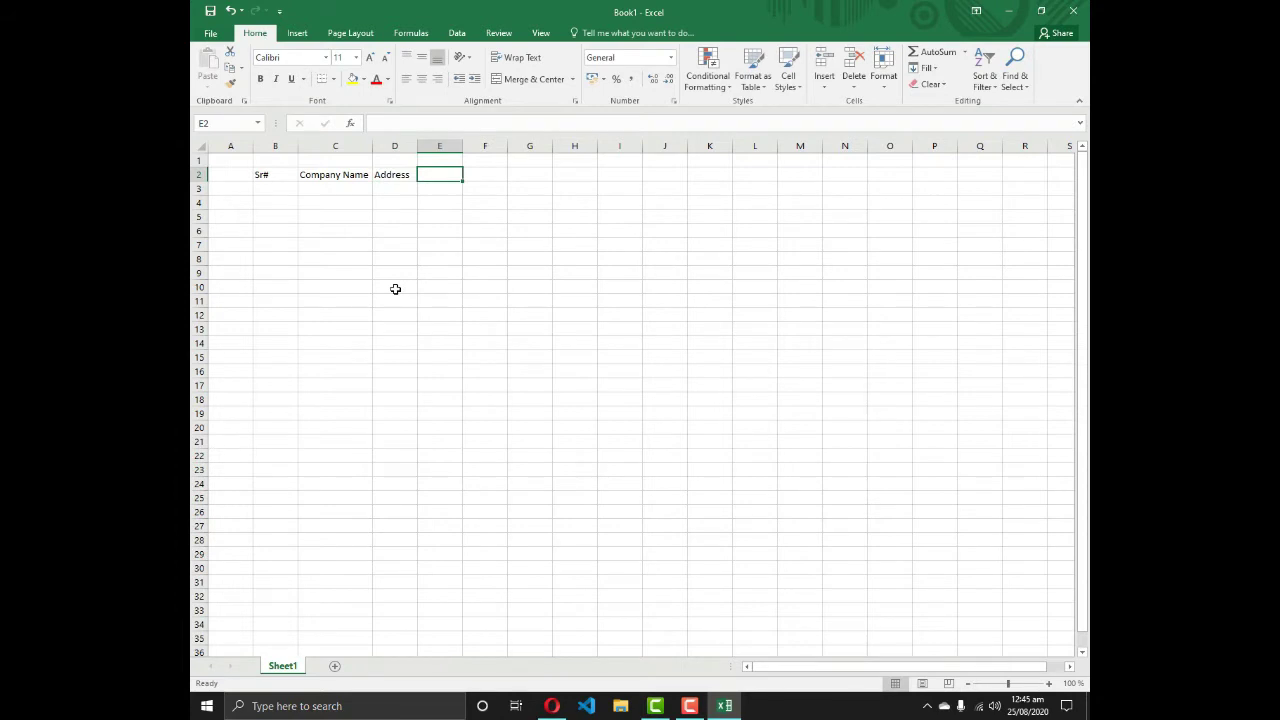
type("Cn")
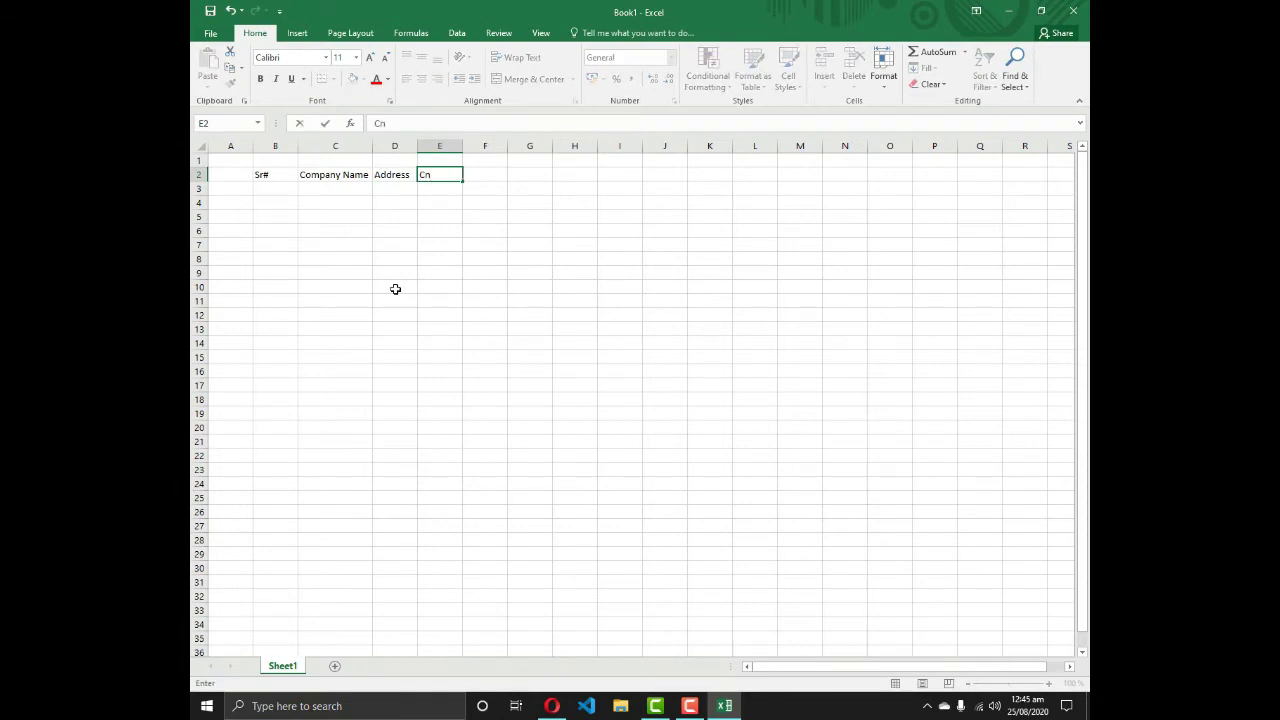
key("BackSpace")
type("ontact Number")
left_click(455, 230)
double_click(462, 146)
left_click(468, 177)
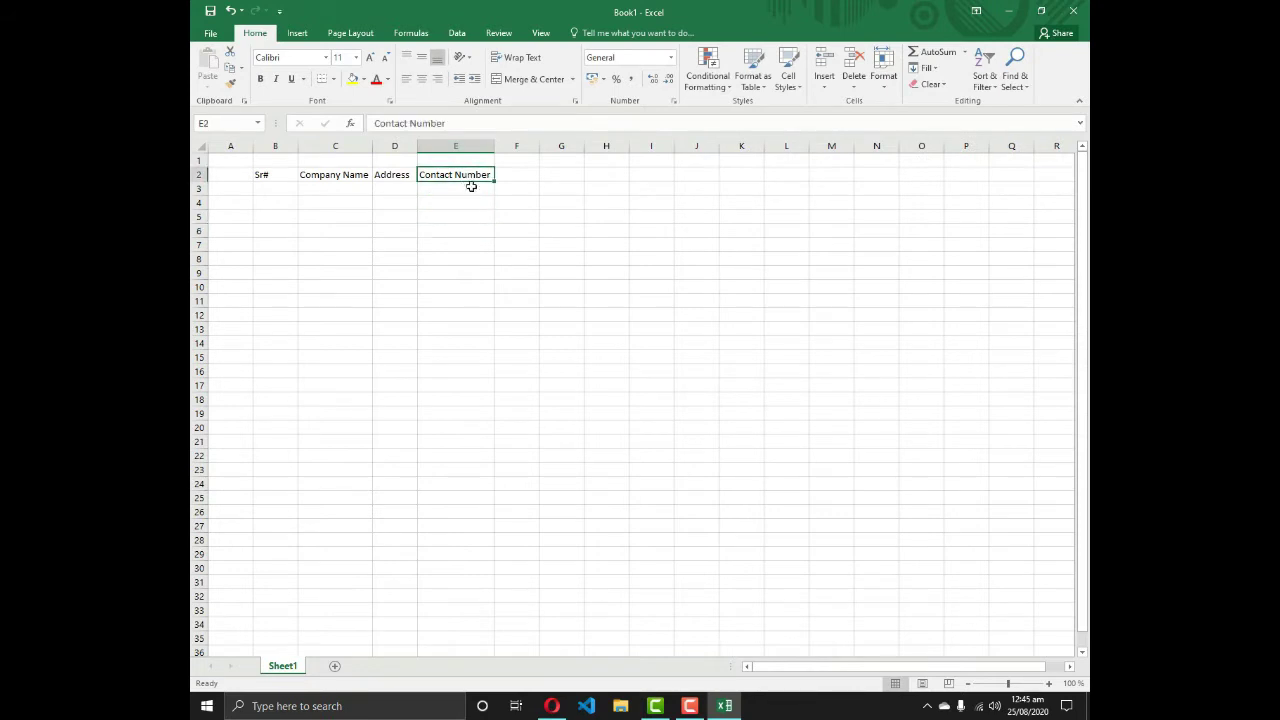
key("Right")
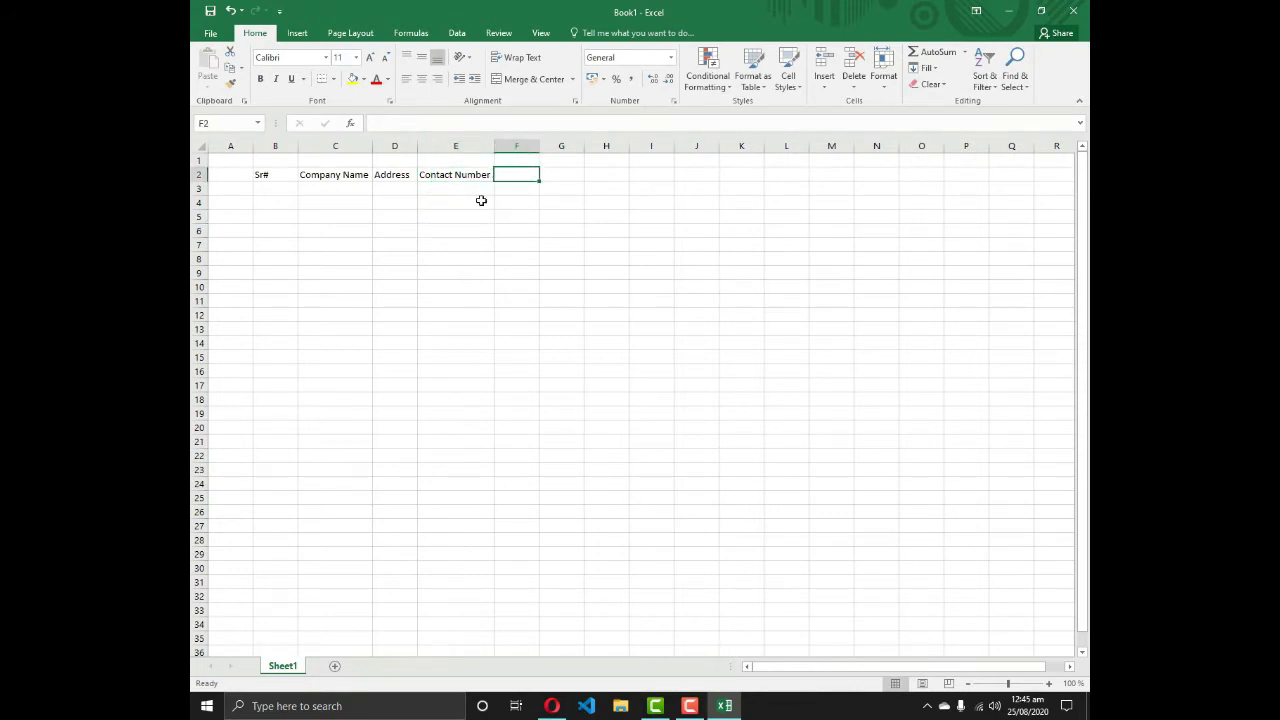
type("Emai")
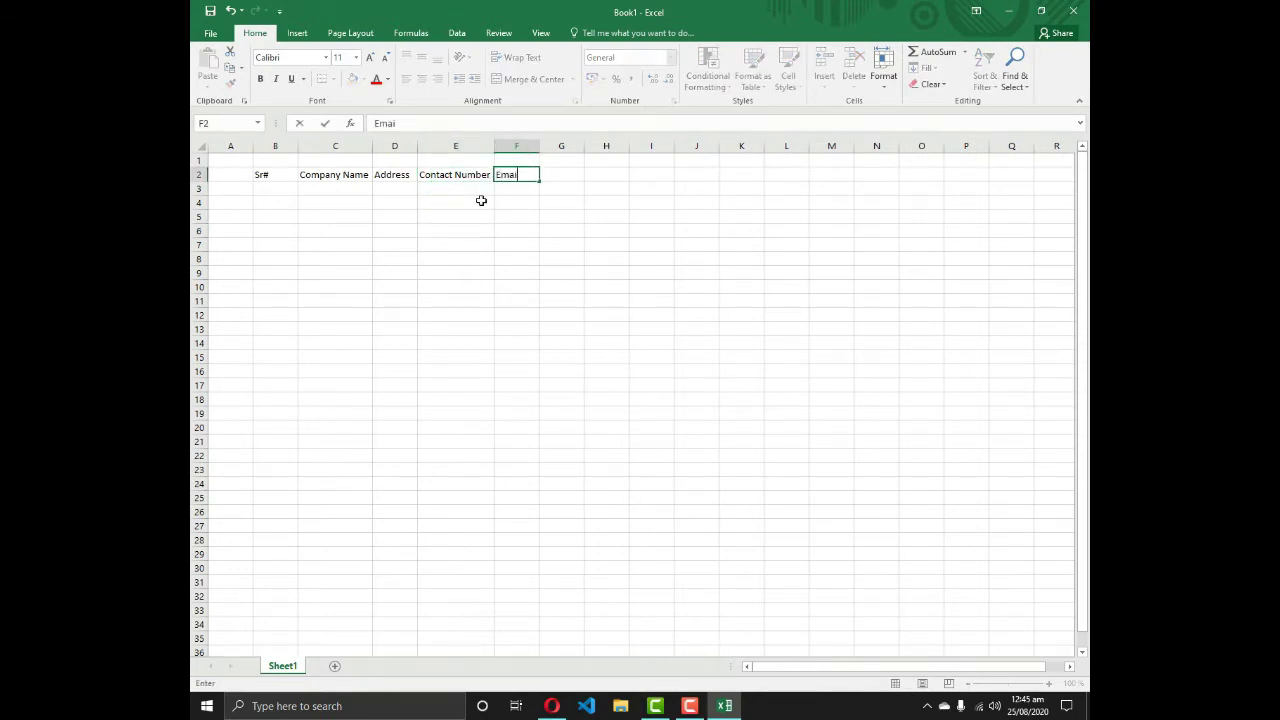
type("l Address")
key("Return")
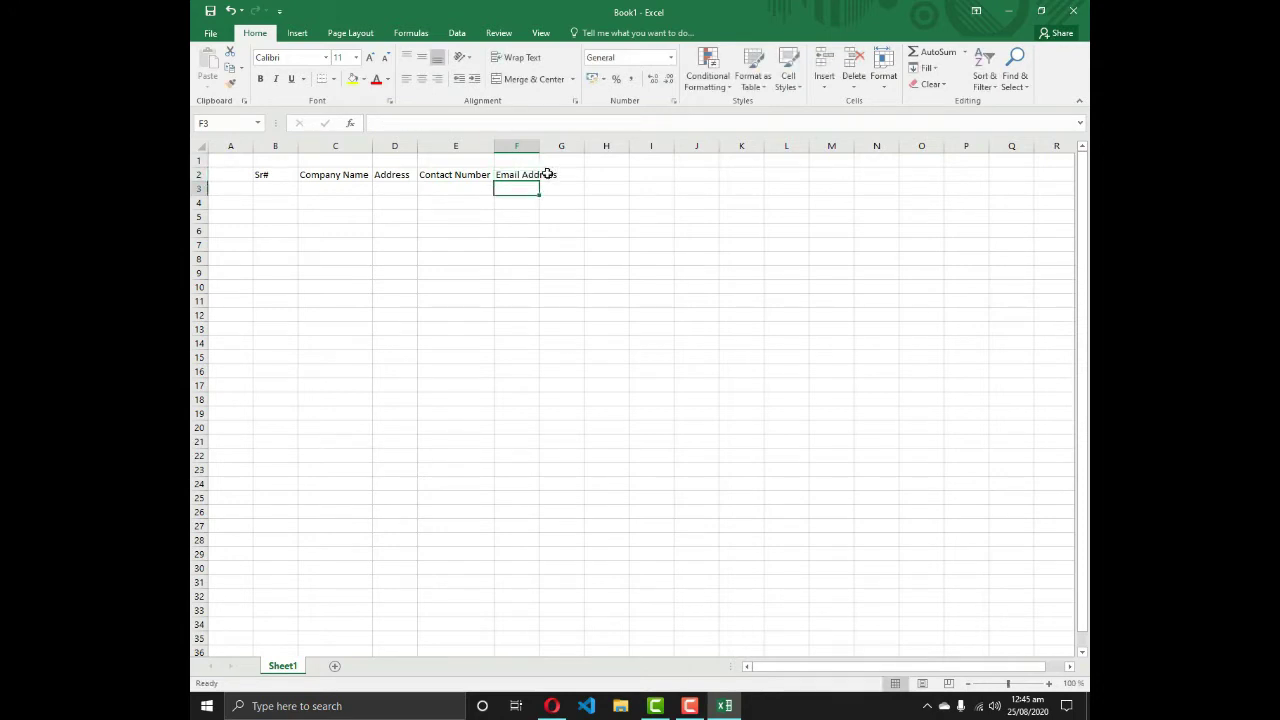
double_click(538, 146)
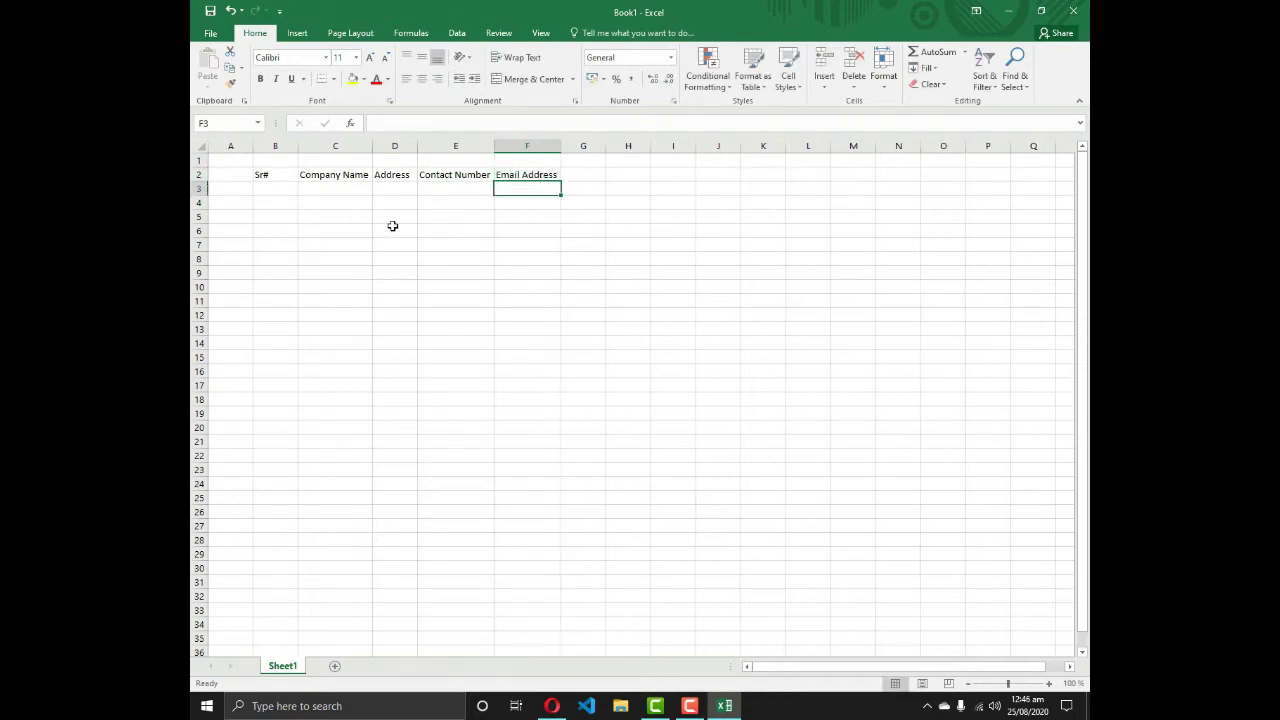
left_click(200, 148)
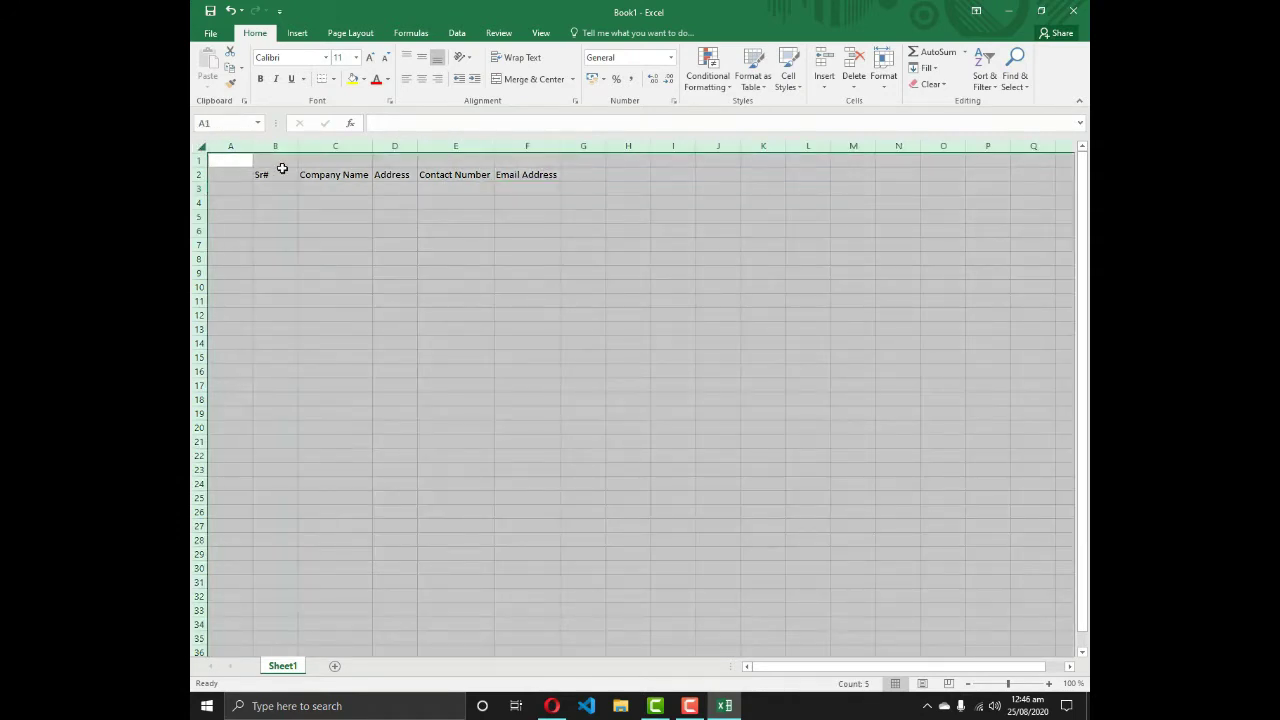
Set the whole sheet's font to Arial, size 12.
left_click(355, 58)
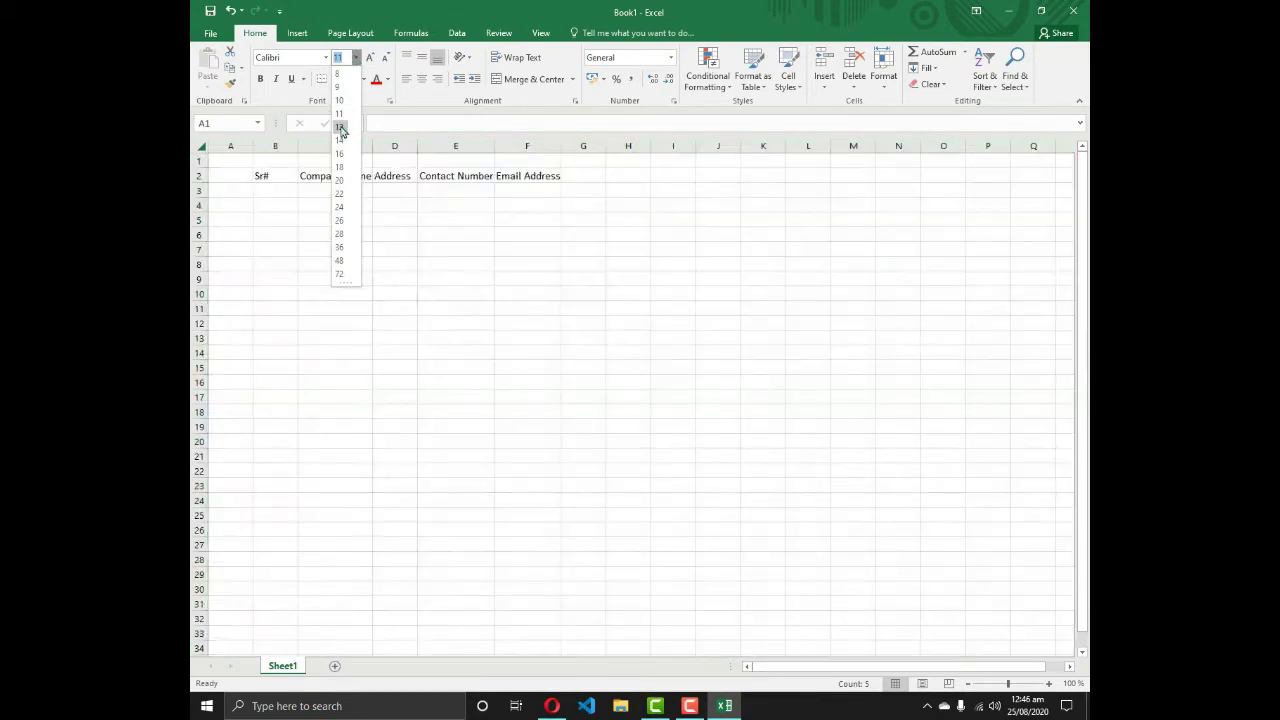
left_click(343, 128)
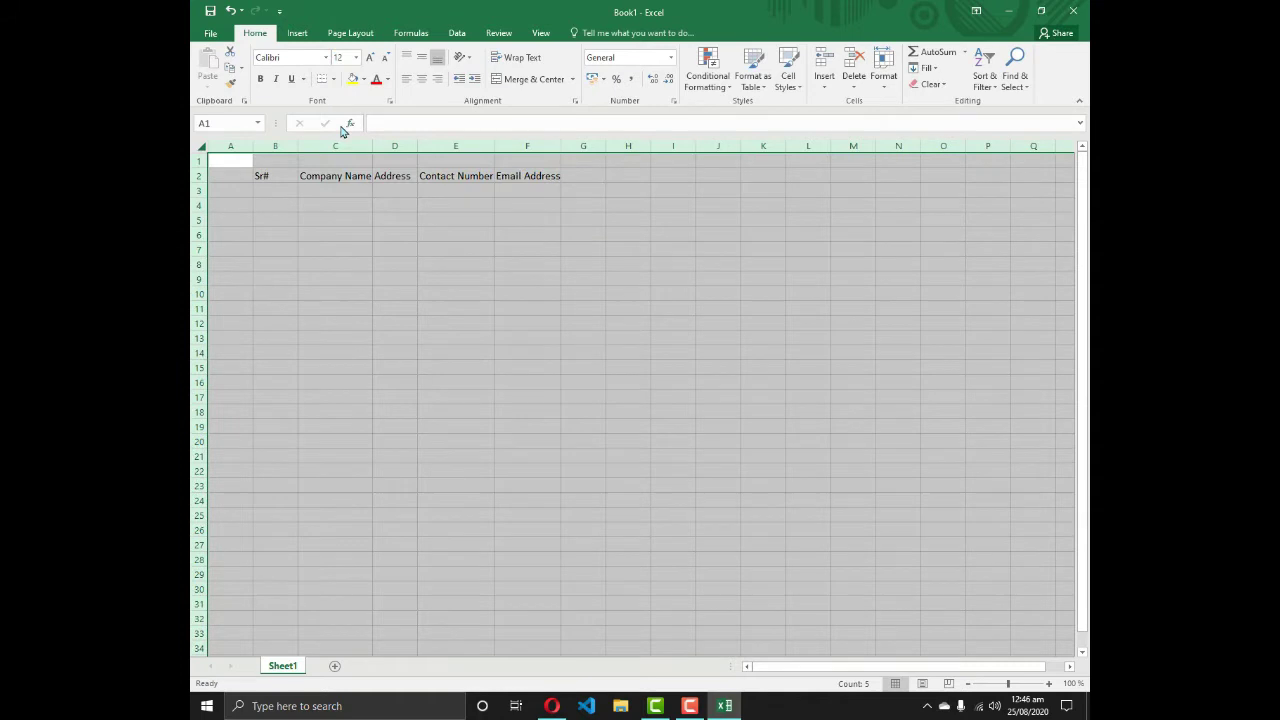
left_click(324, 58)
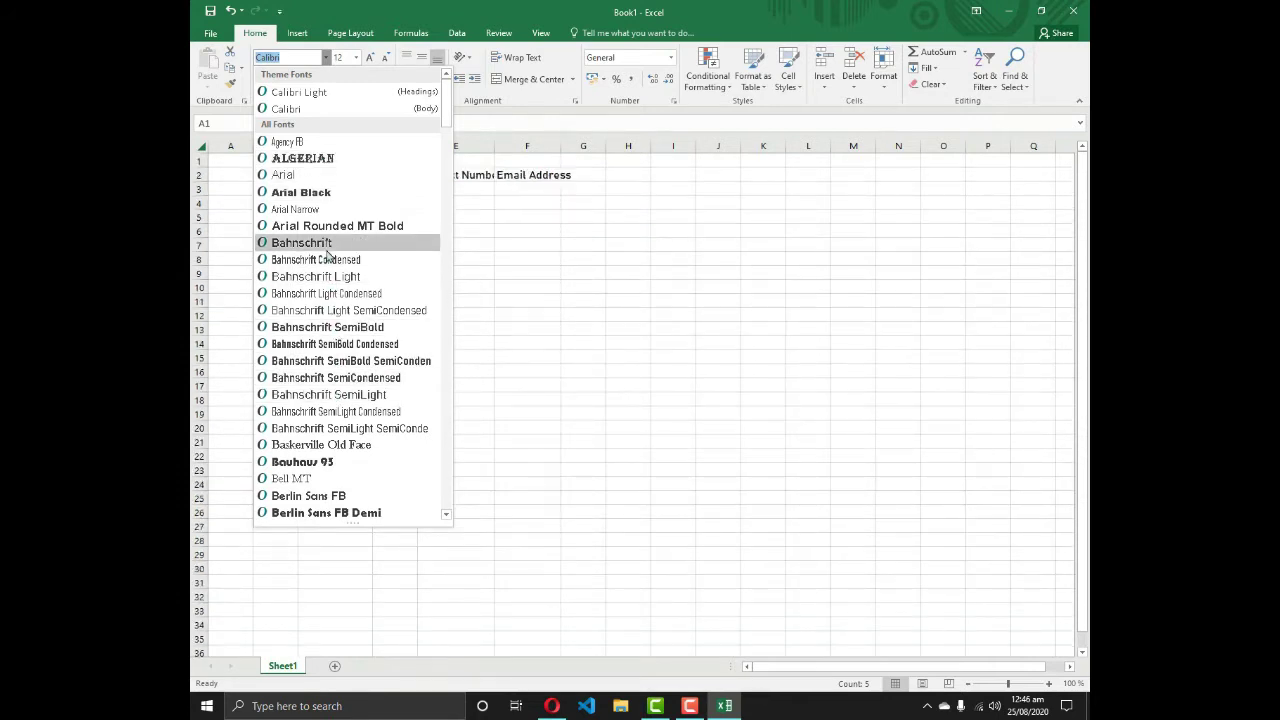
left_click(315, 178)
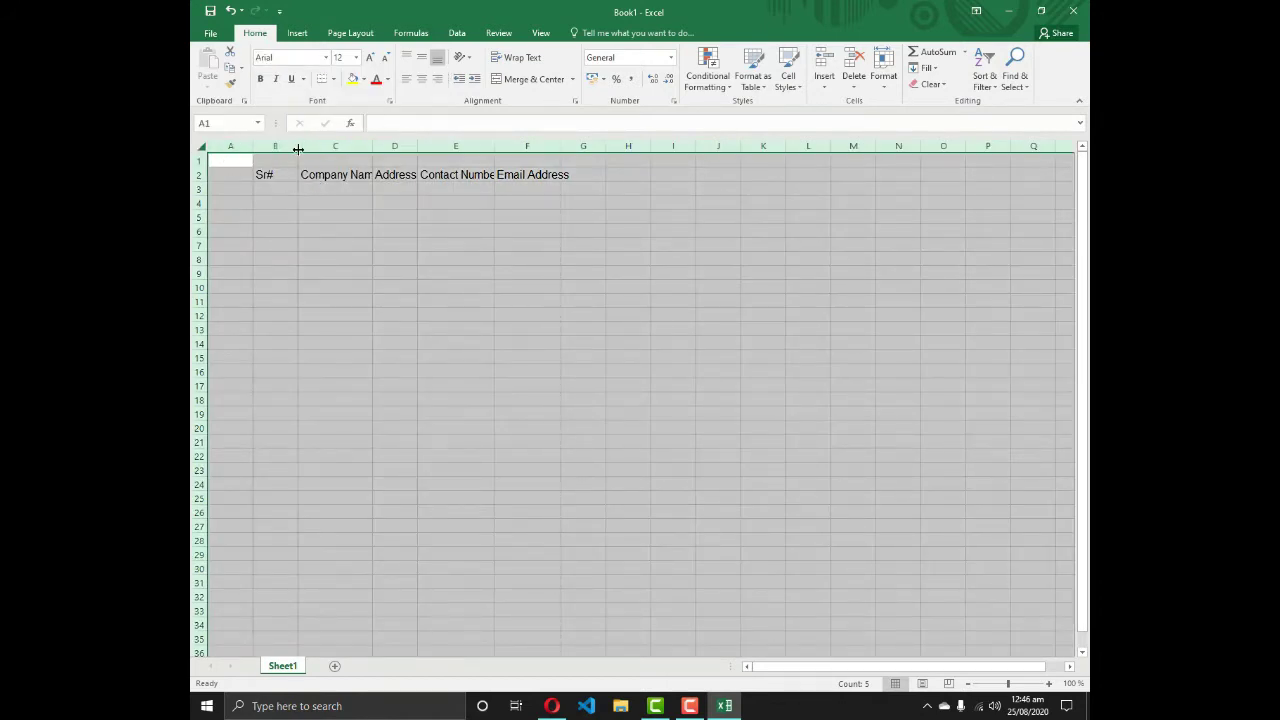
double_click(298, 146)
left_click(334, 218)
Widen columns B and C, then make the B2:F2 headers bold and centred.
left_click_drag(277, 148, 288, 148)
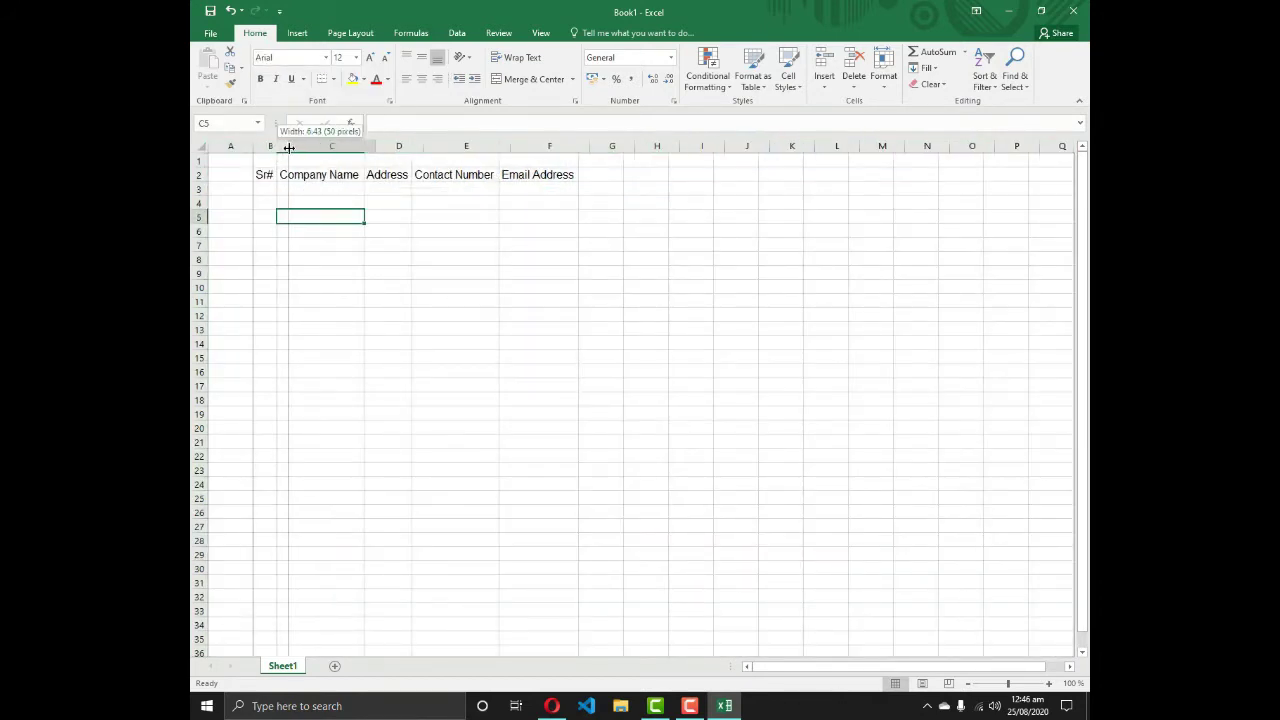
left_click_drag(376, 146, 459, 148)
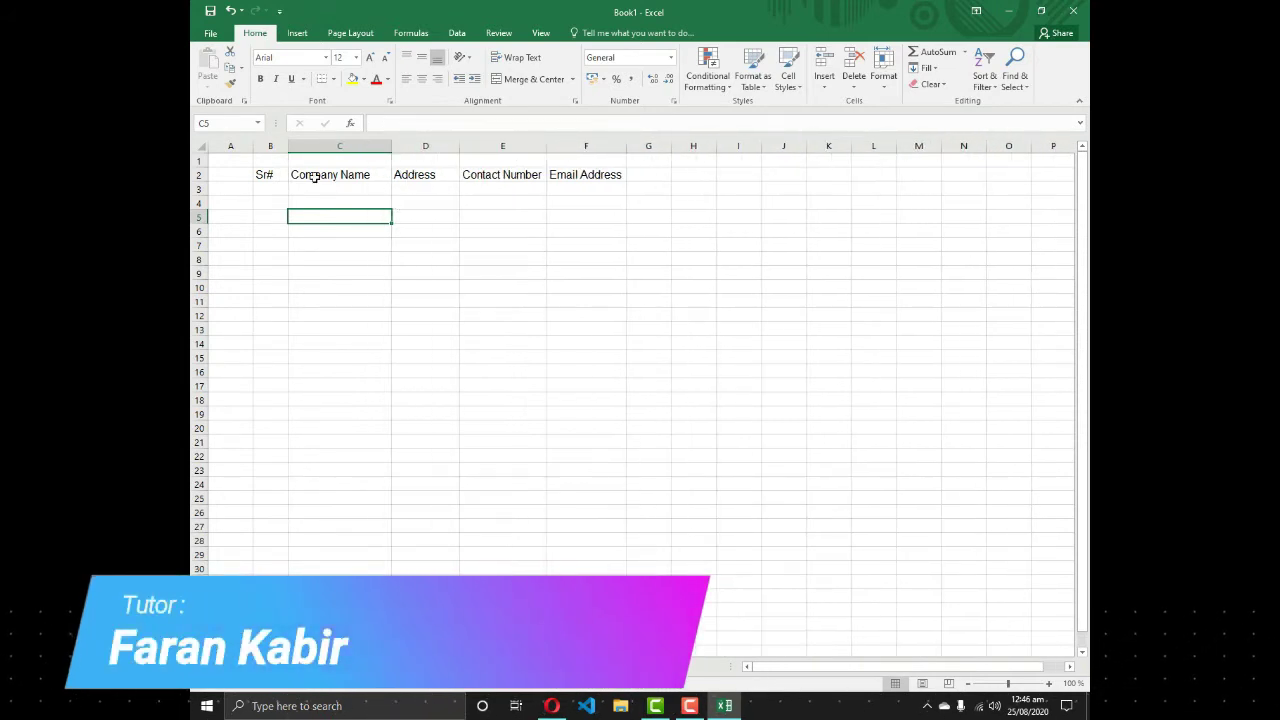
left_click_drag(265, 174, 570, 174)
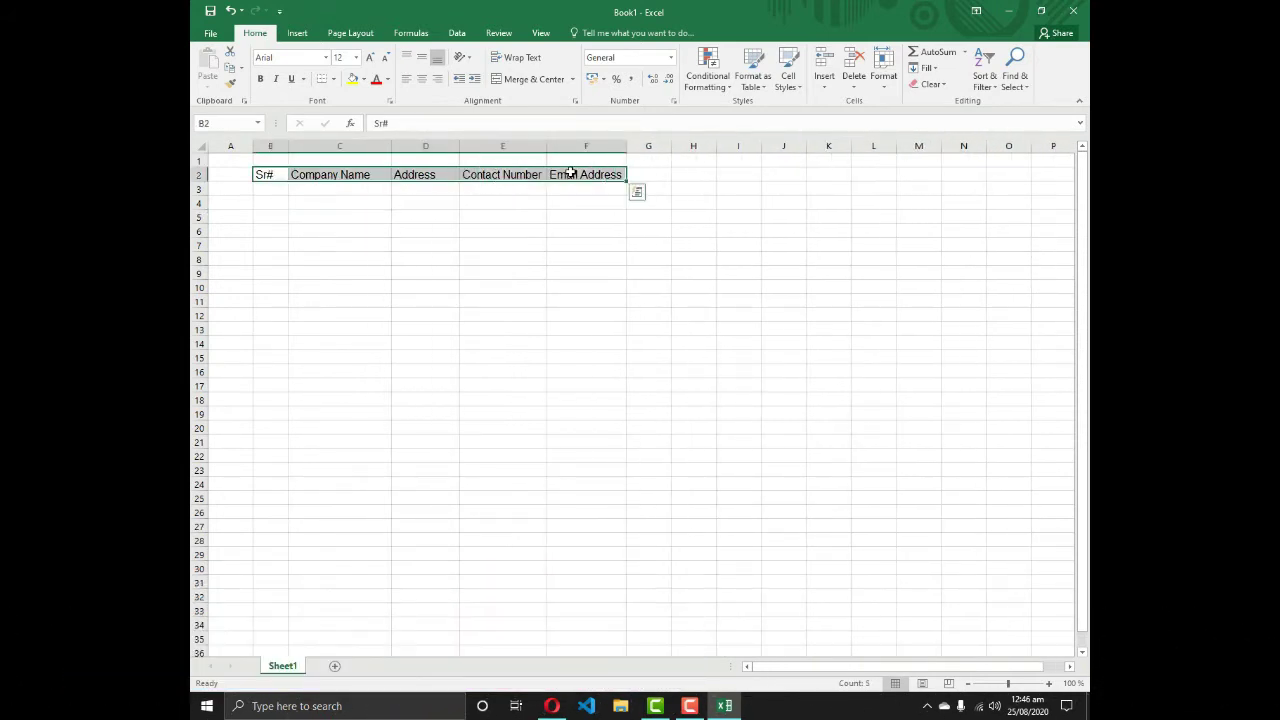
key("ctrl+b")
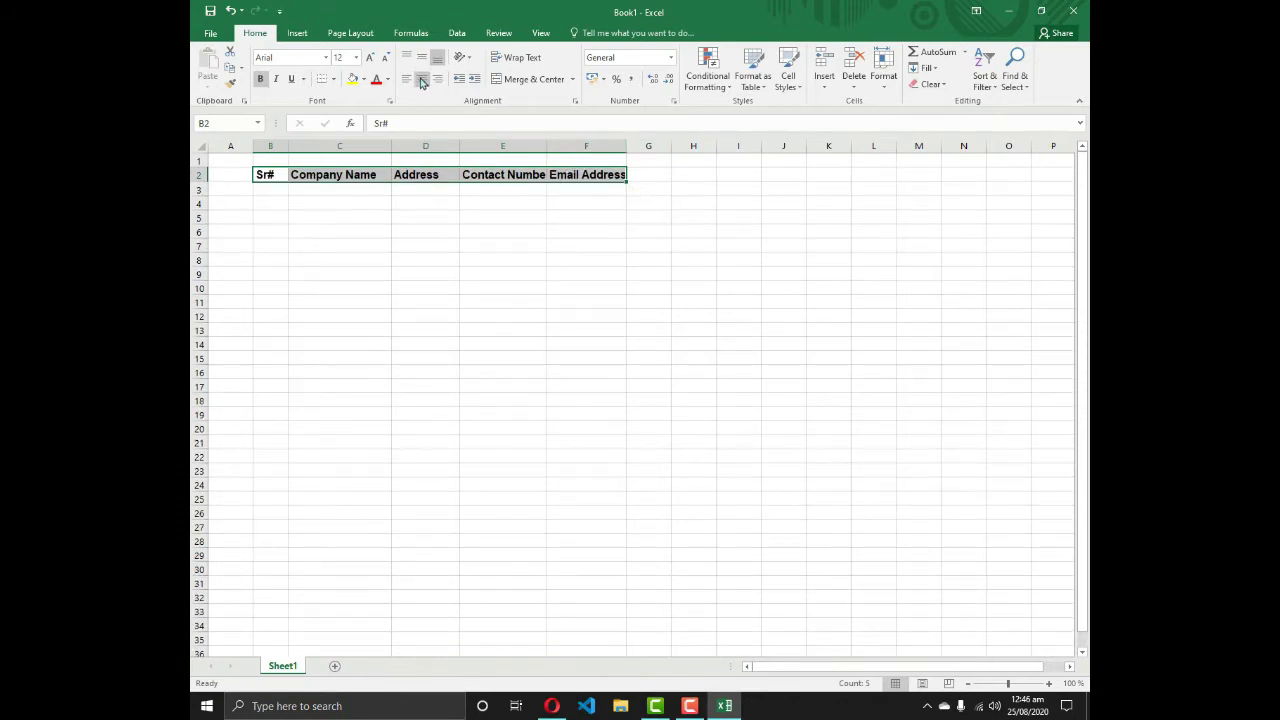
left_click(421, 79)
key("Right")
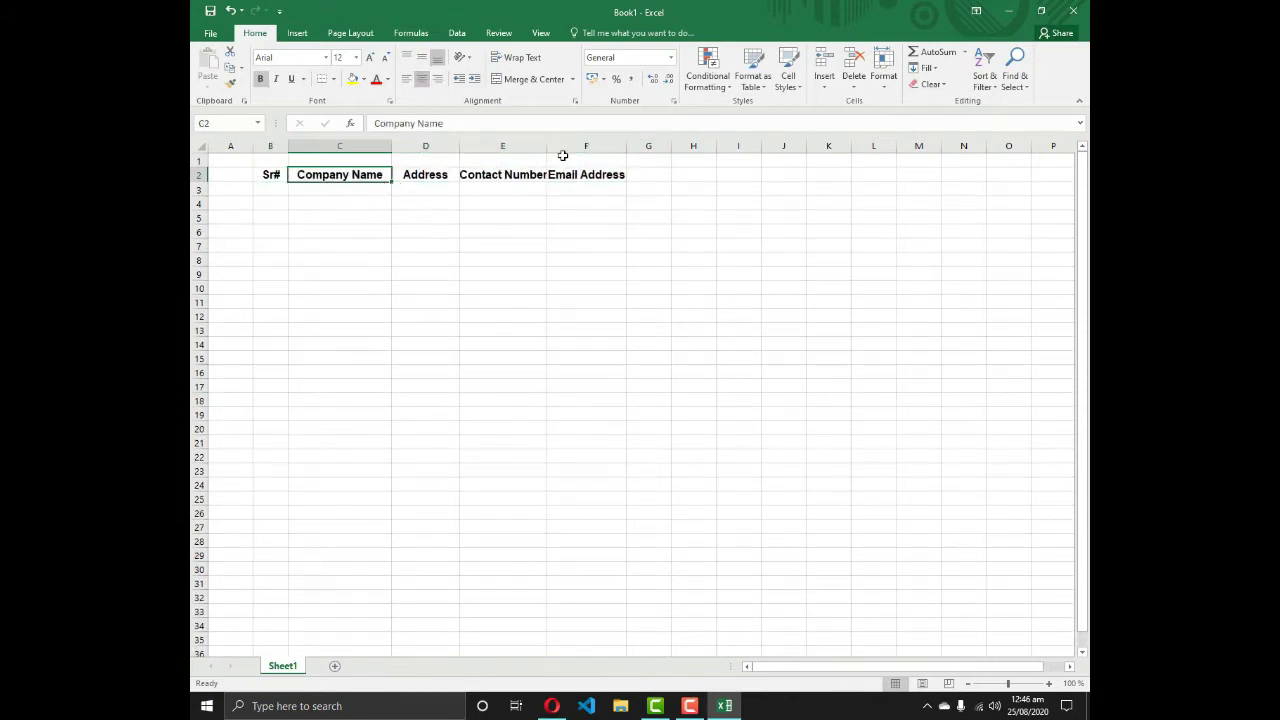
Widen columns B through F so each header fits with room to spare.
double_click(624, 147)
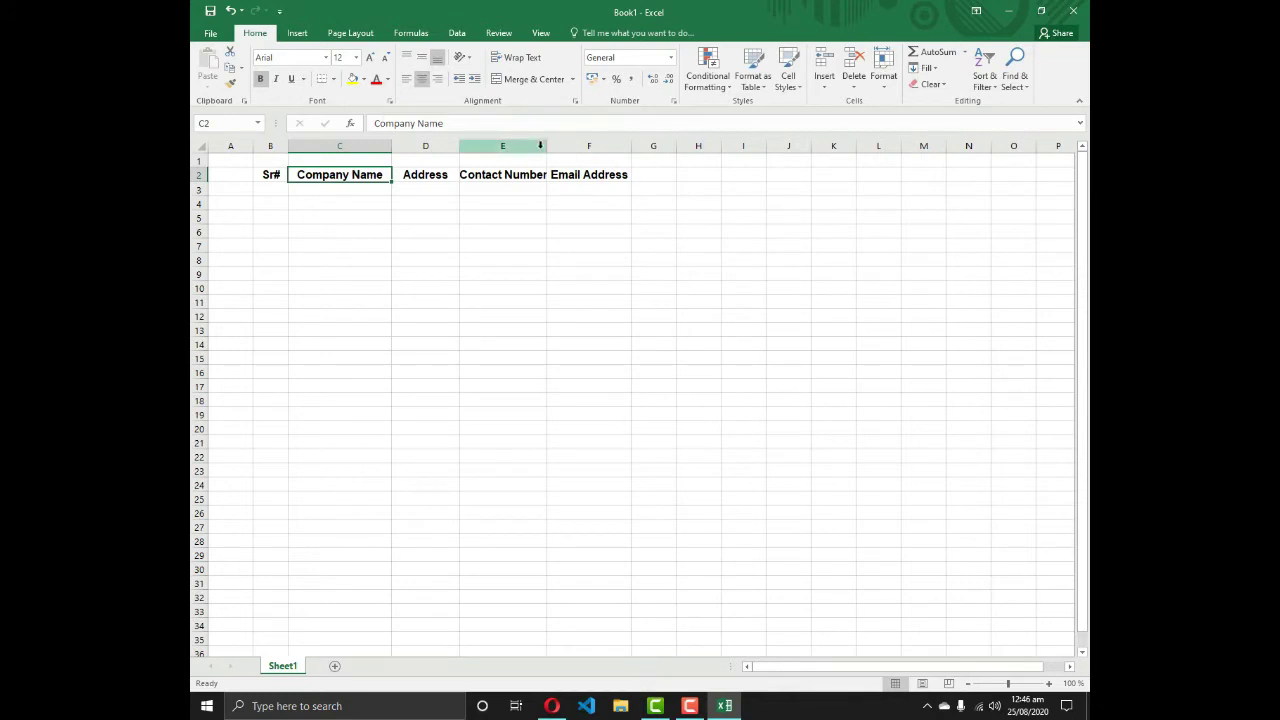
double_click(545, 147)
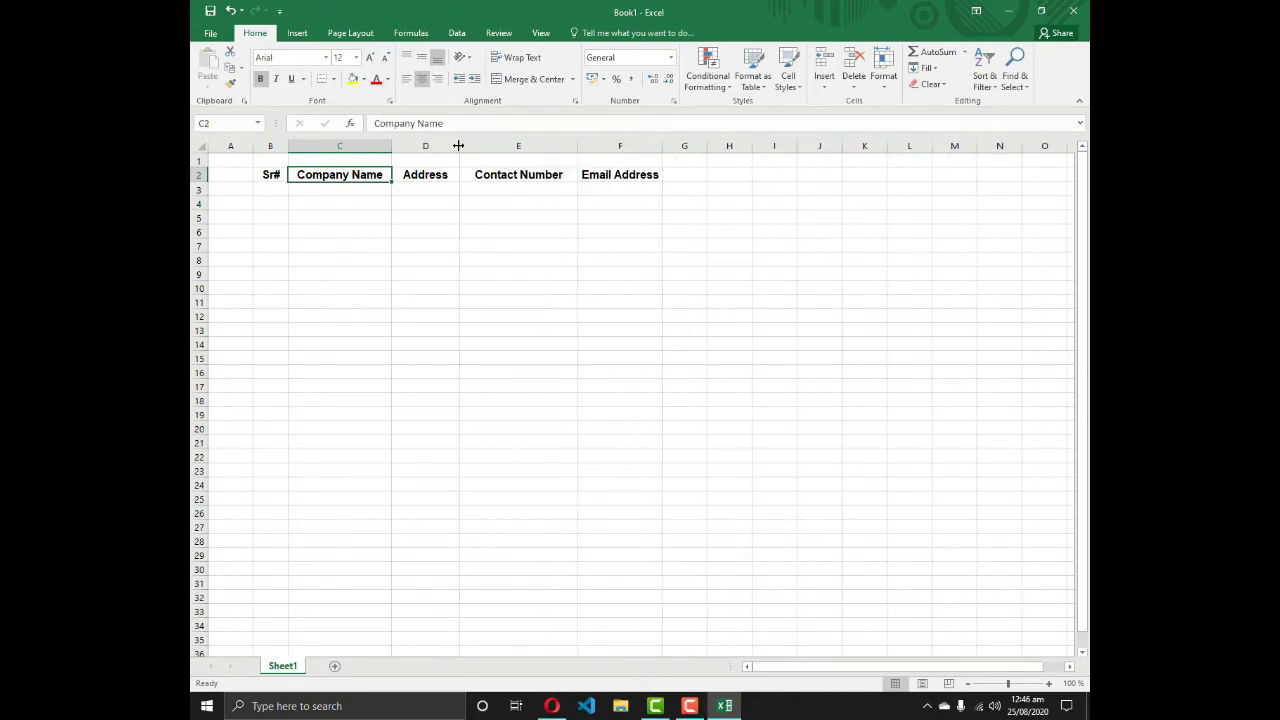
left_click_drag(459, 146, 472, 146)
left_click_drag(391, 146, 406, 146)
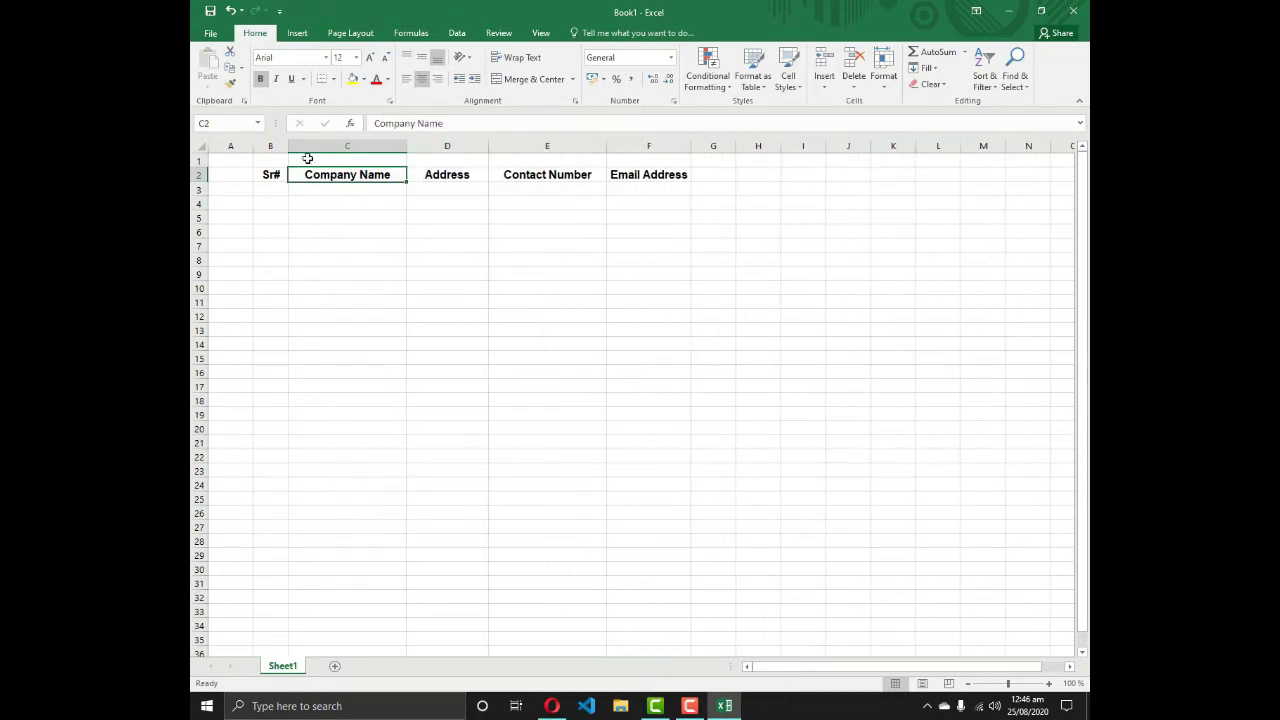
left_click_drag(286, 146, 294, 146)
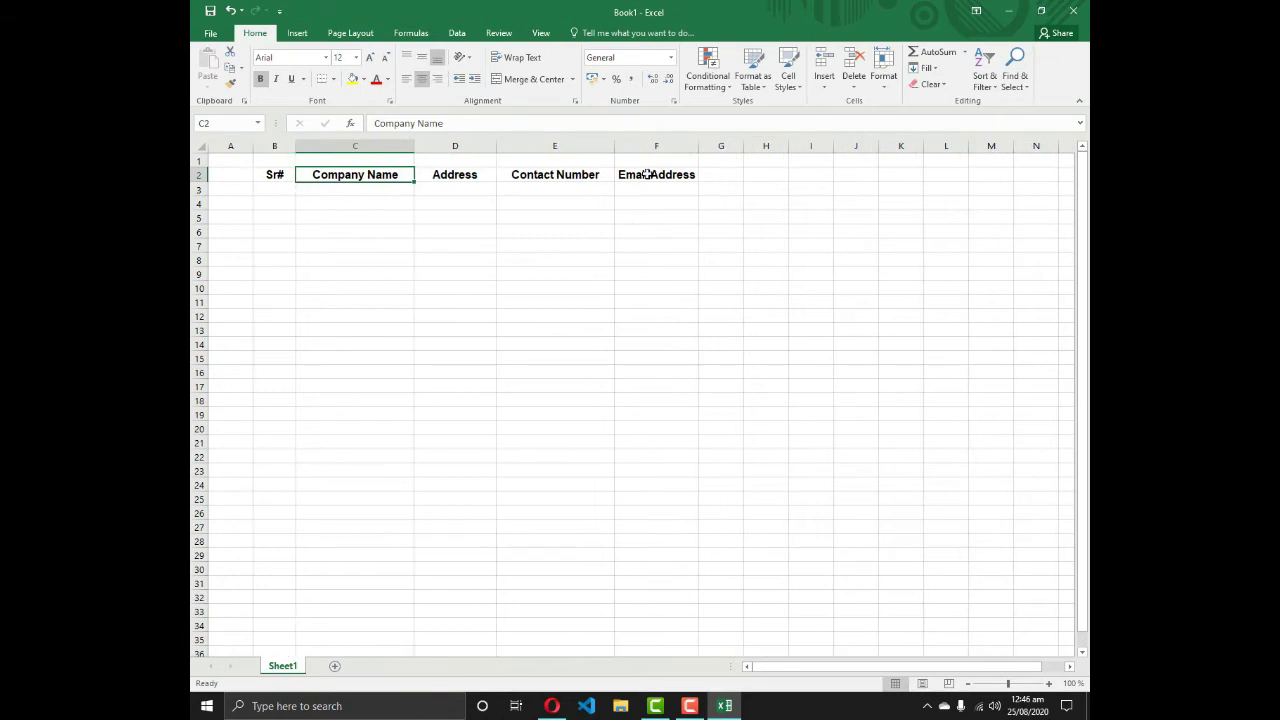
left_click_drag(704, 146, 734, 146)
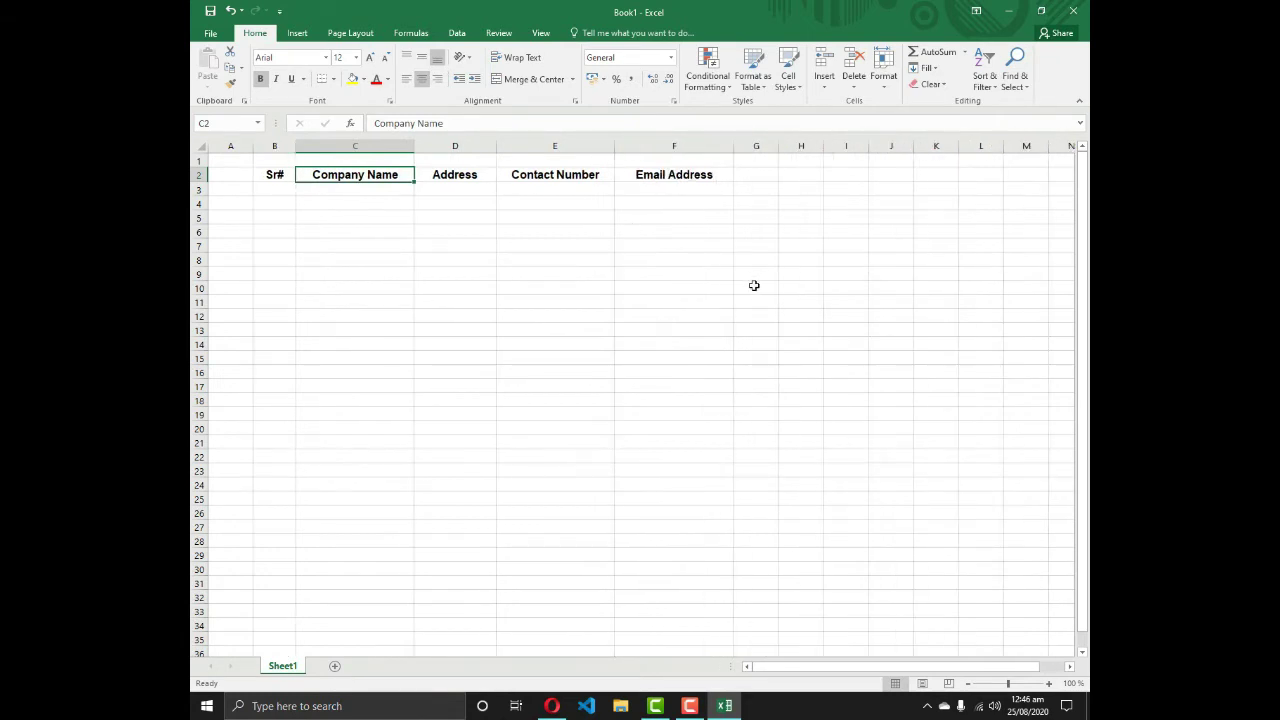
left_click_drag(613, 146, 623, 146)
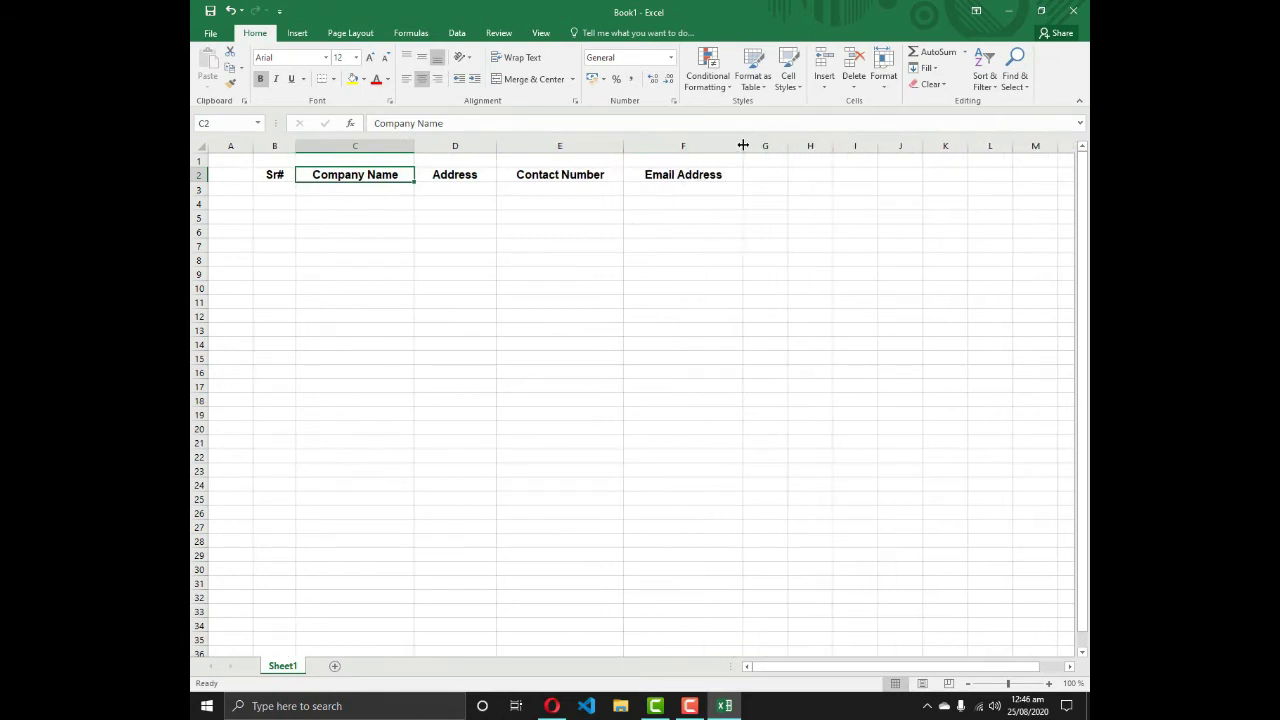
left_click_drag(743, 146, 768, 146)
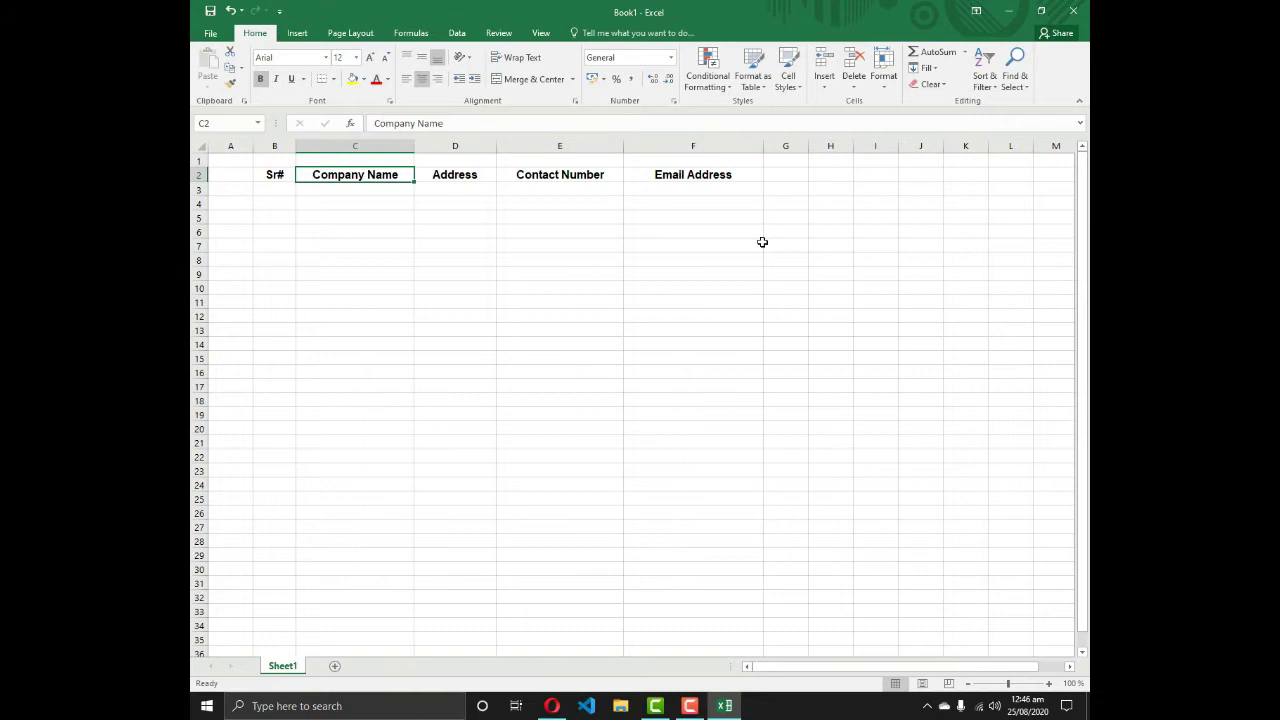
Fill B3:B7 with serial numbers 1 to 5 and centre them.
left_click(251, 191)
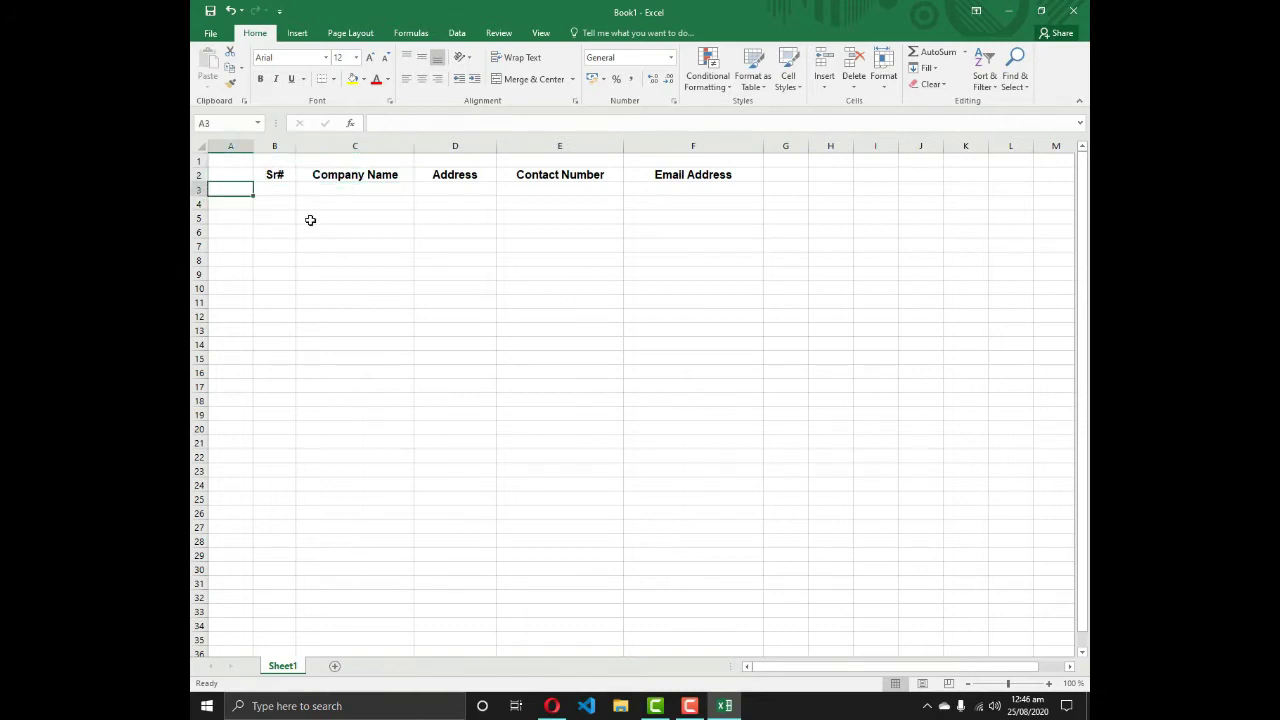
left_click(288, 191)
type("1")
key("Return")
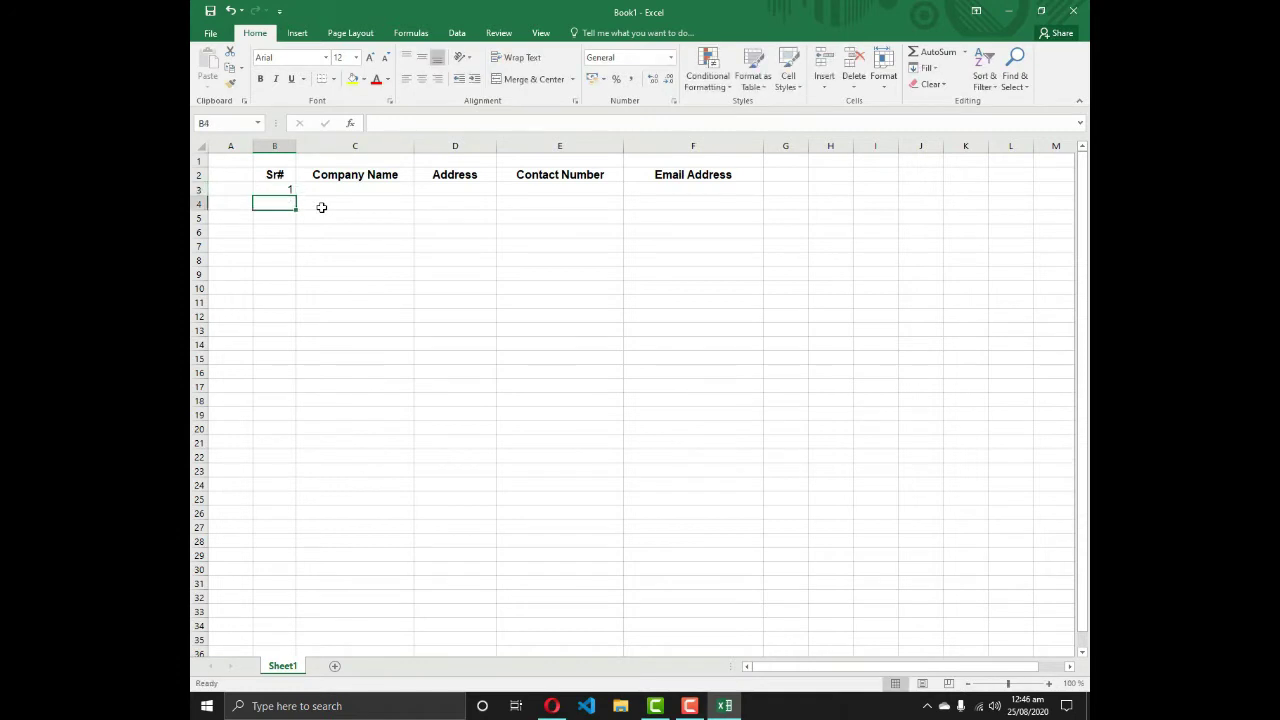
type("2")
key("Return")
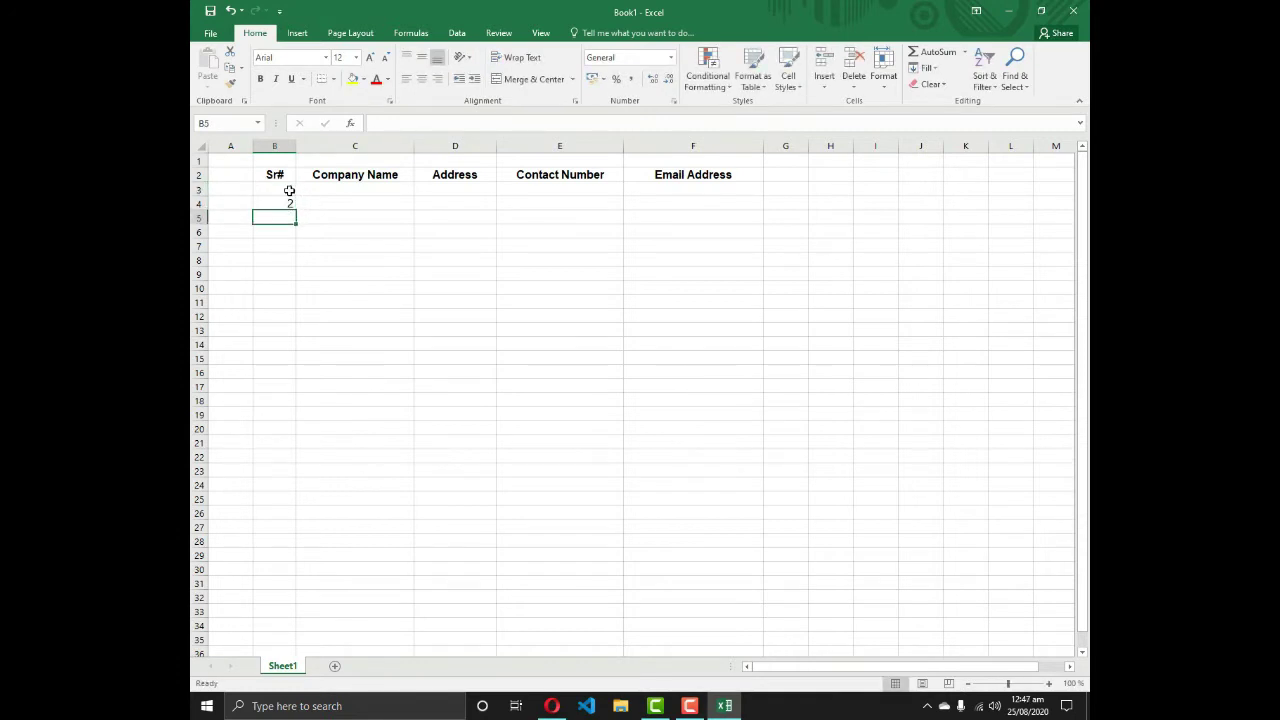
left_click_drag(288, 190, 300, 252)
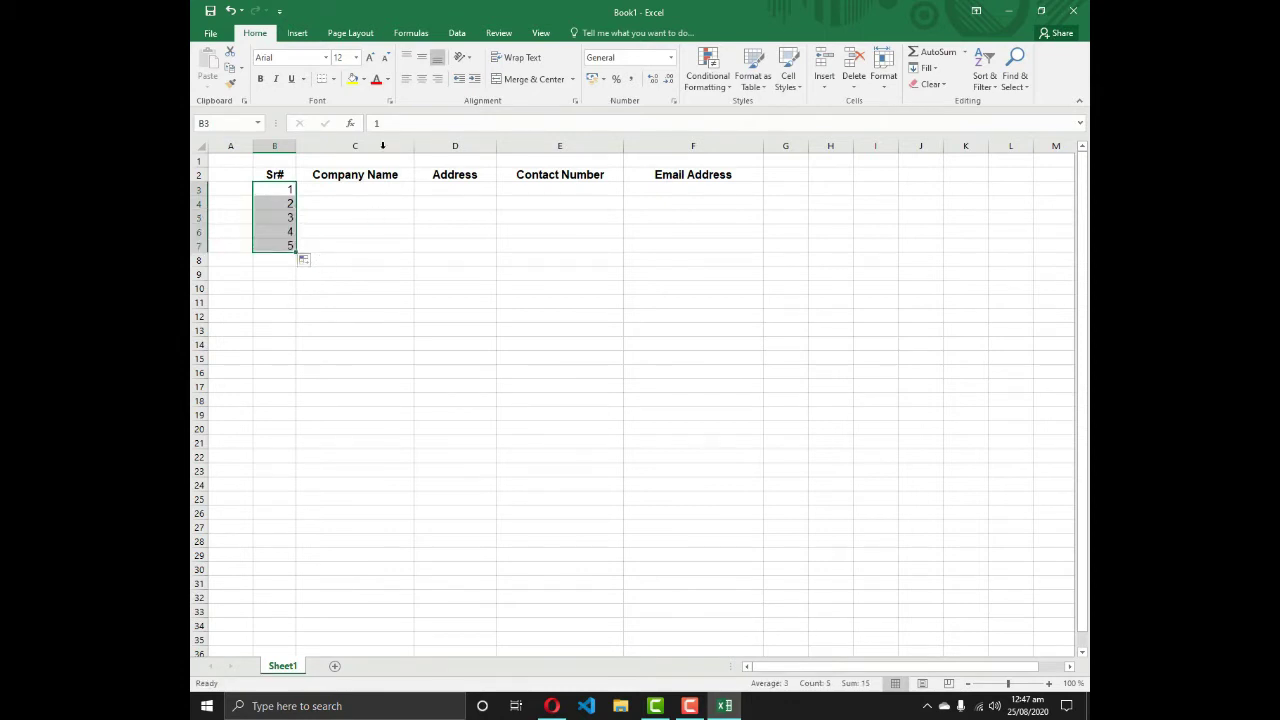
left_click(421, 78)
left_click(373, 189)
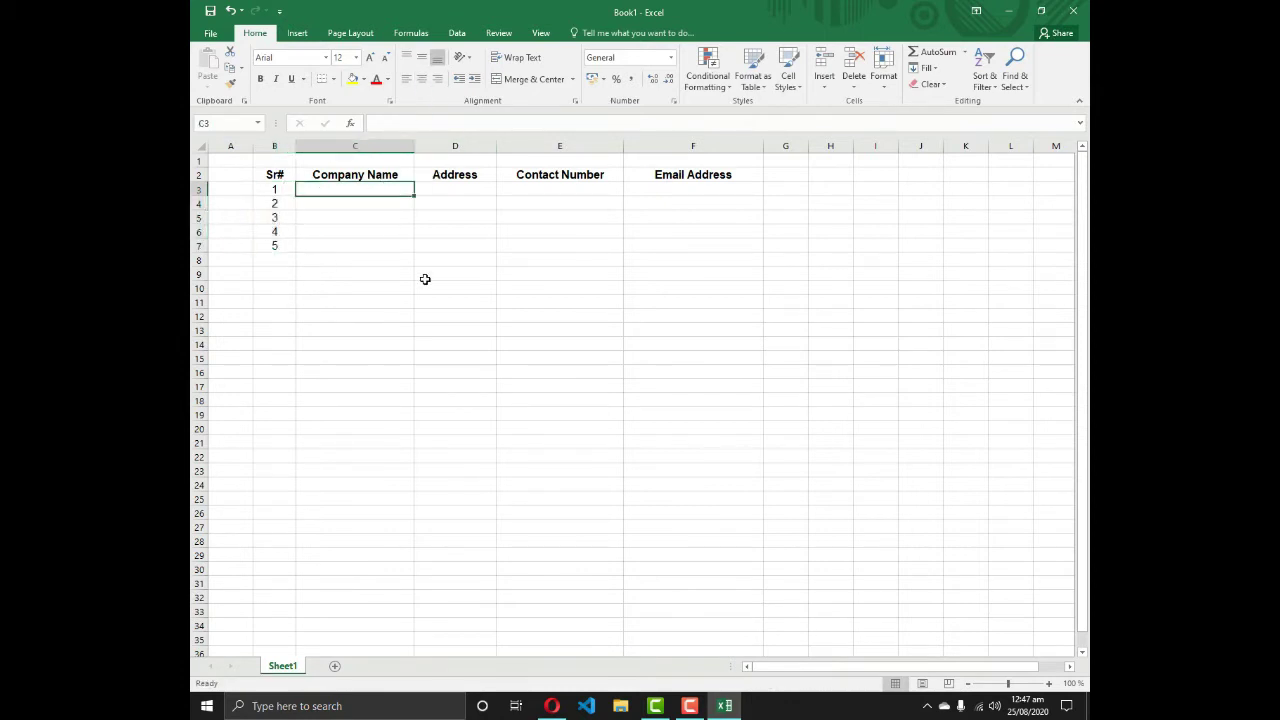
Open the Alpha Universal - World Trade Lawyers page and copy its company name.
key("alt+Tab")
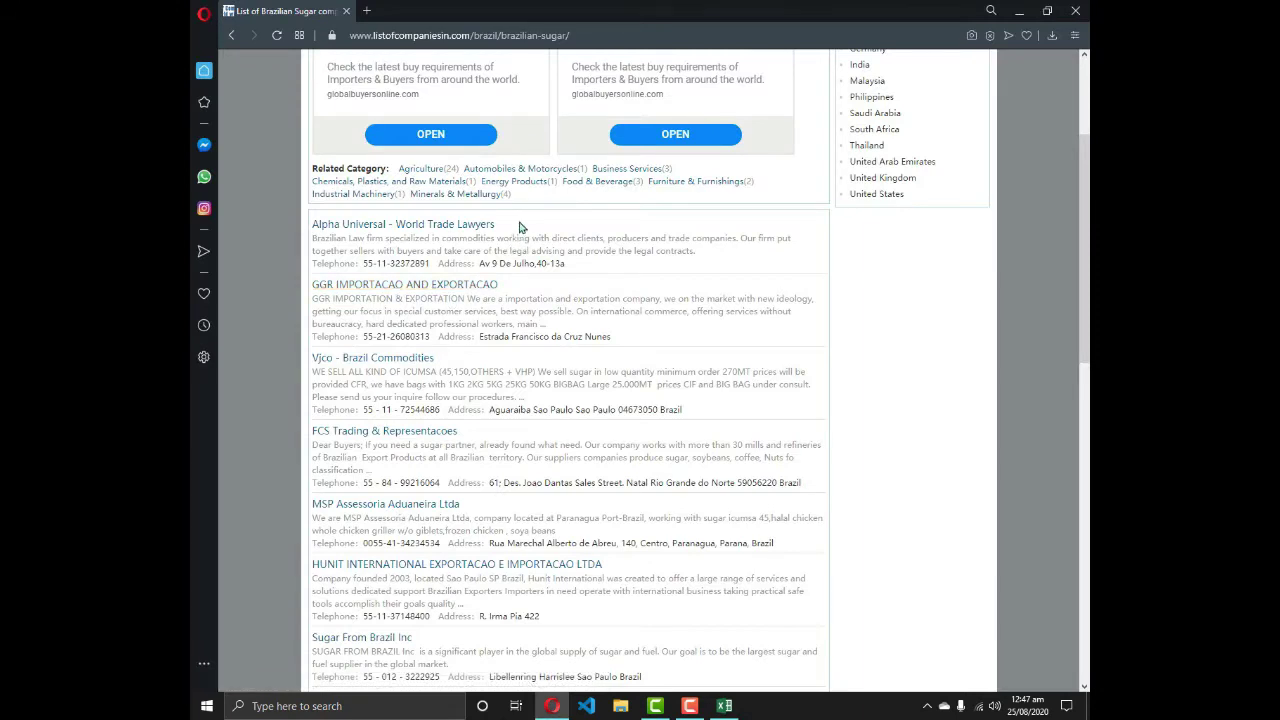
left_click(453, 229)
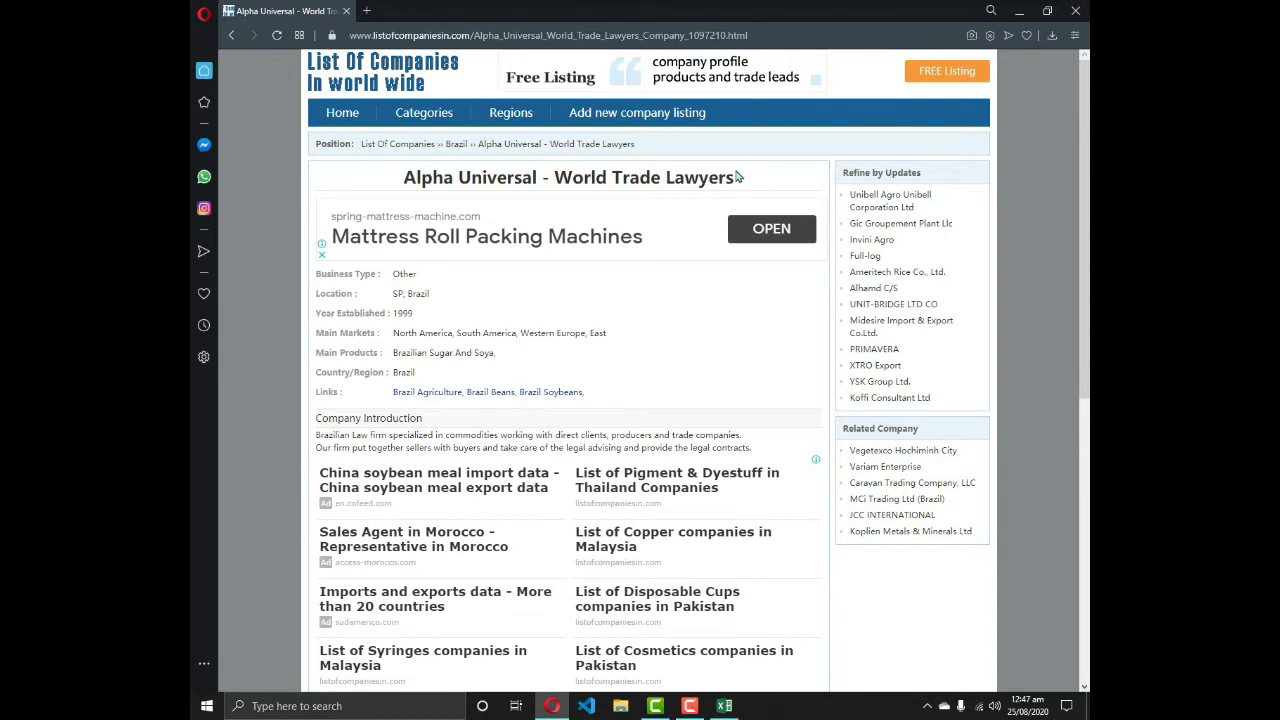
left_click_drag(737, 177, 490, 174)
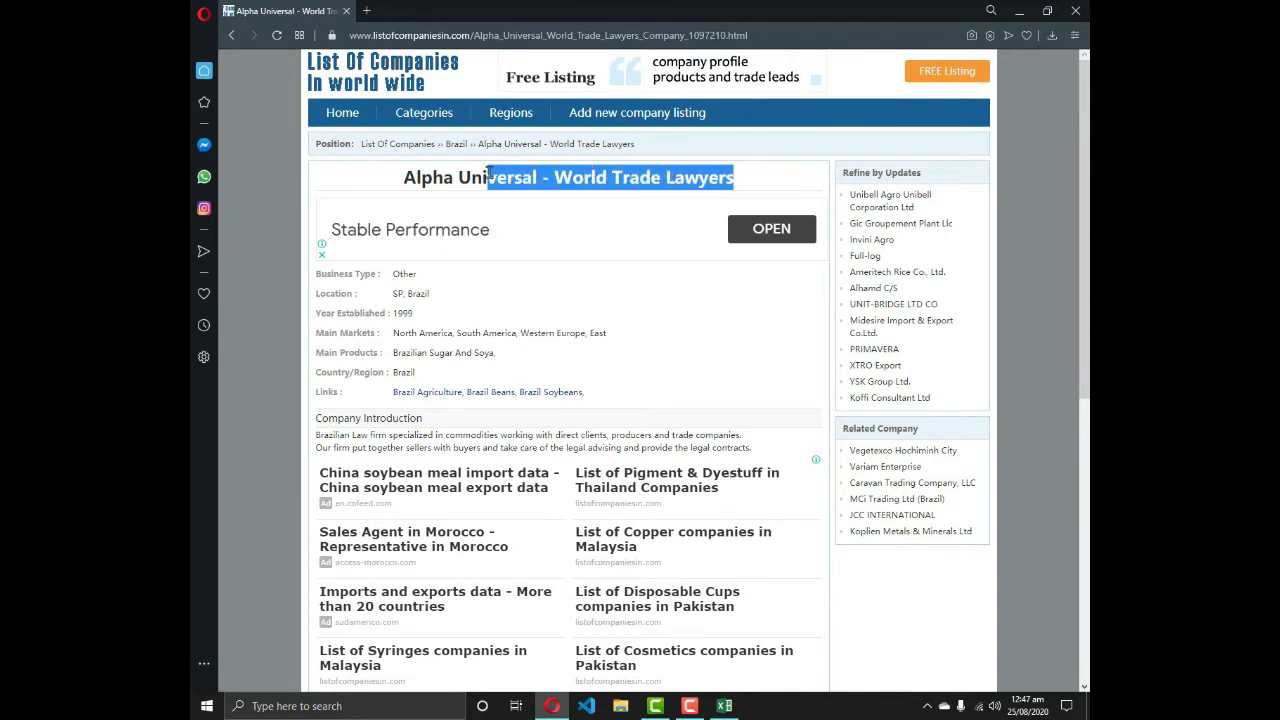
left_click_drag(490, 174, 443, 177)
scroll(620, 266, "down", 5)
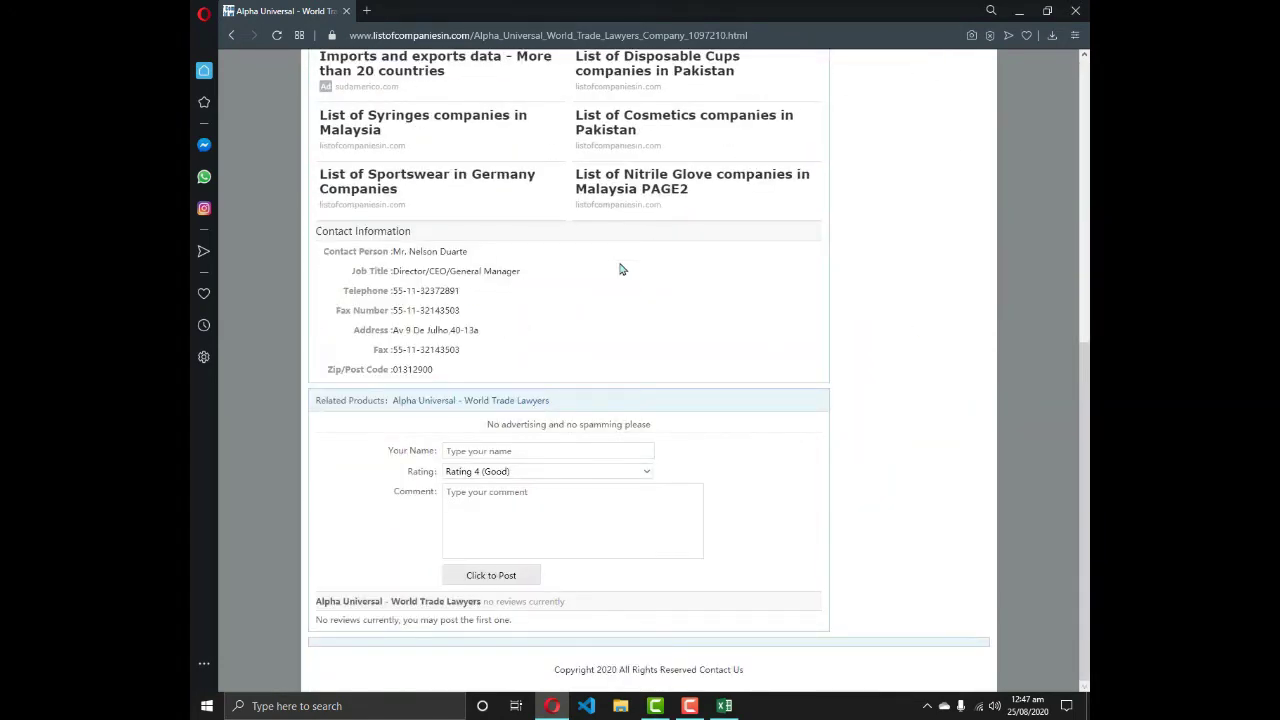
scroll(620, 268, "up", 5)
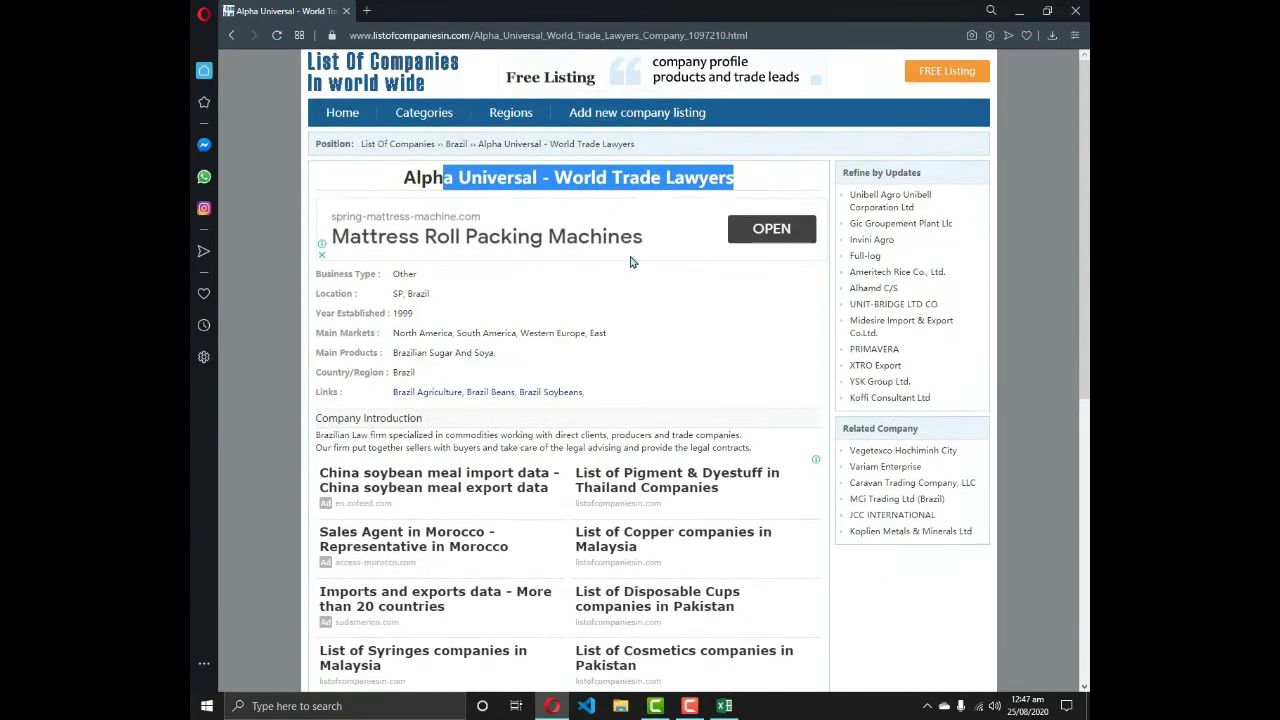
left_click_drag(740, 182, 403, 177)
key("ctrl+c")
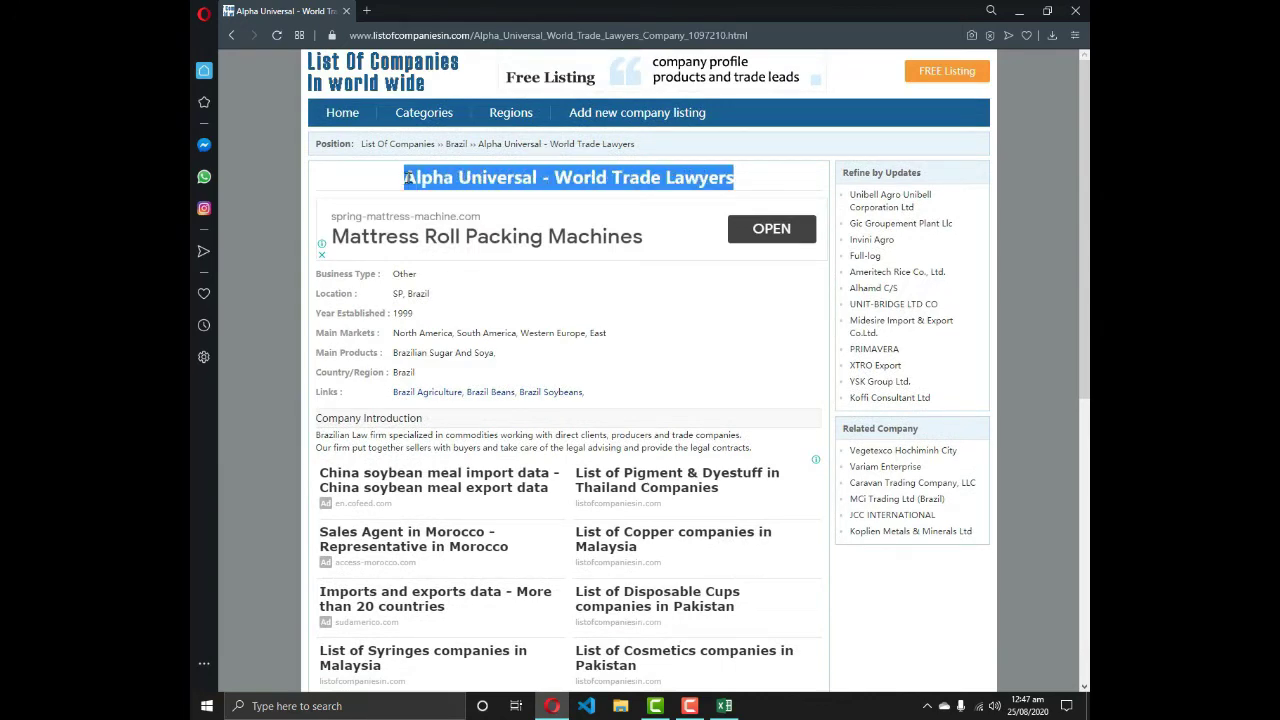
key("alt+Tab")
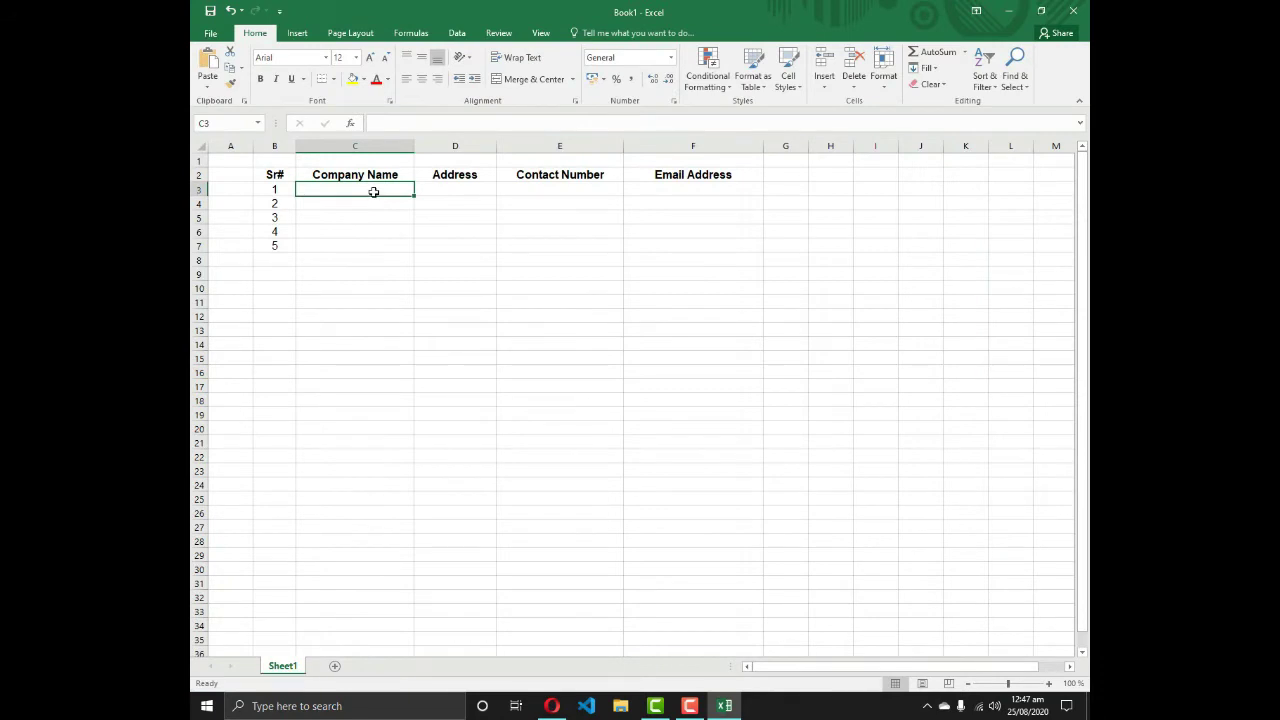
Paste 'Alpha Universal - World Trade Lawyers' into C3 and autofit column C.
double_click(374, 191)
key("ctrl+v")
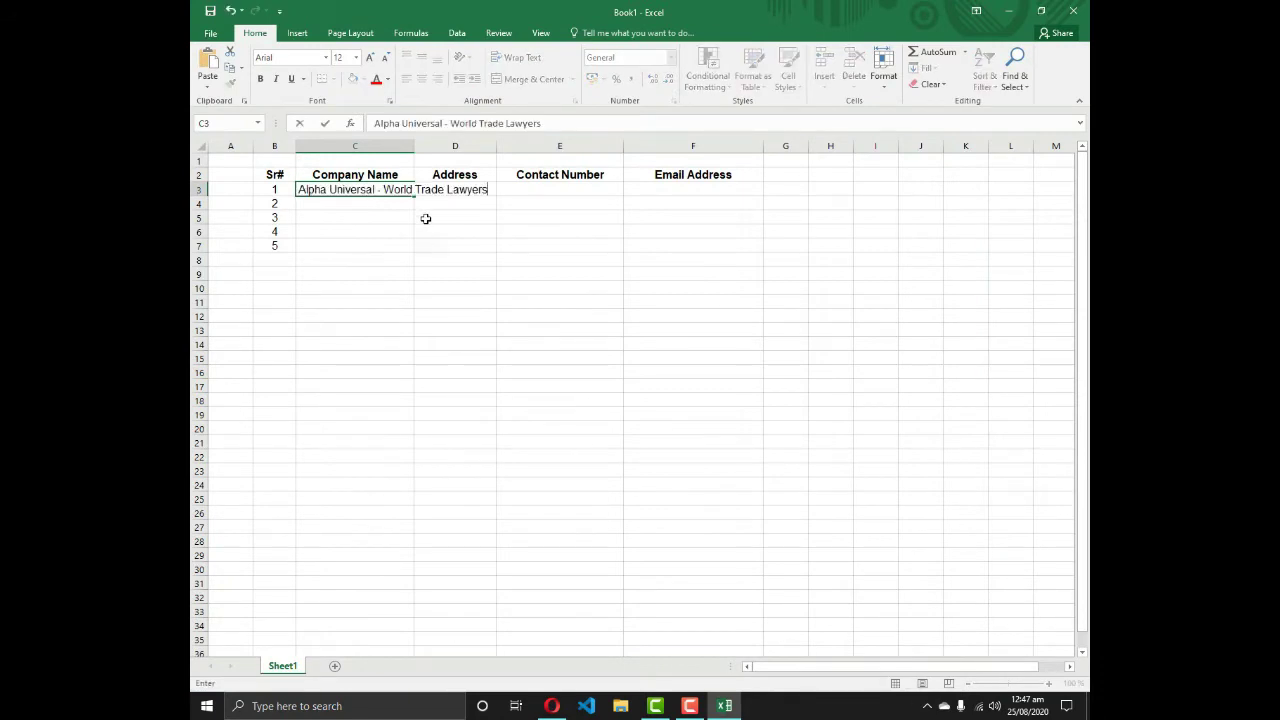
left_click_drag(400, 215, 400, 205)
double_click(414, 146)
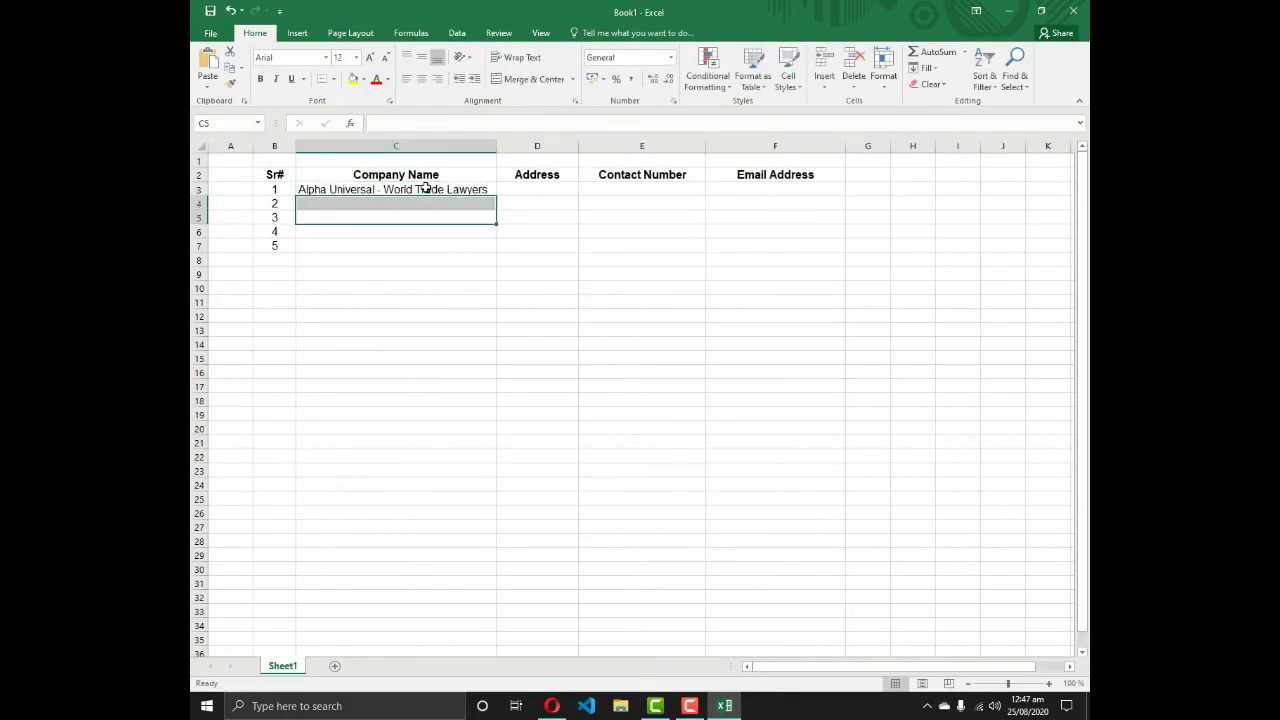
left_click(423, 189)
key("Right")
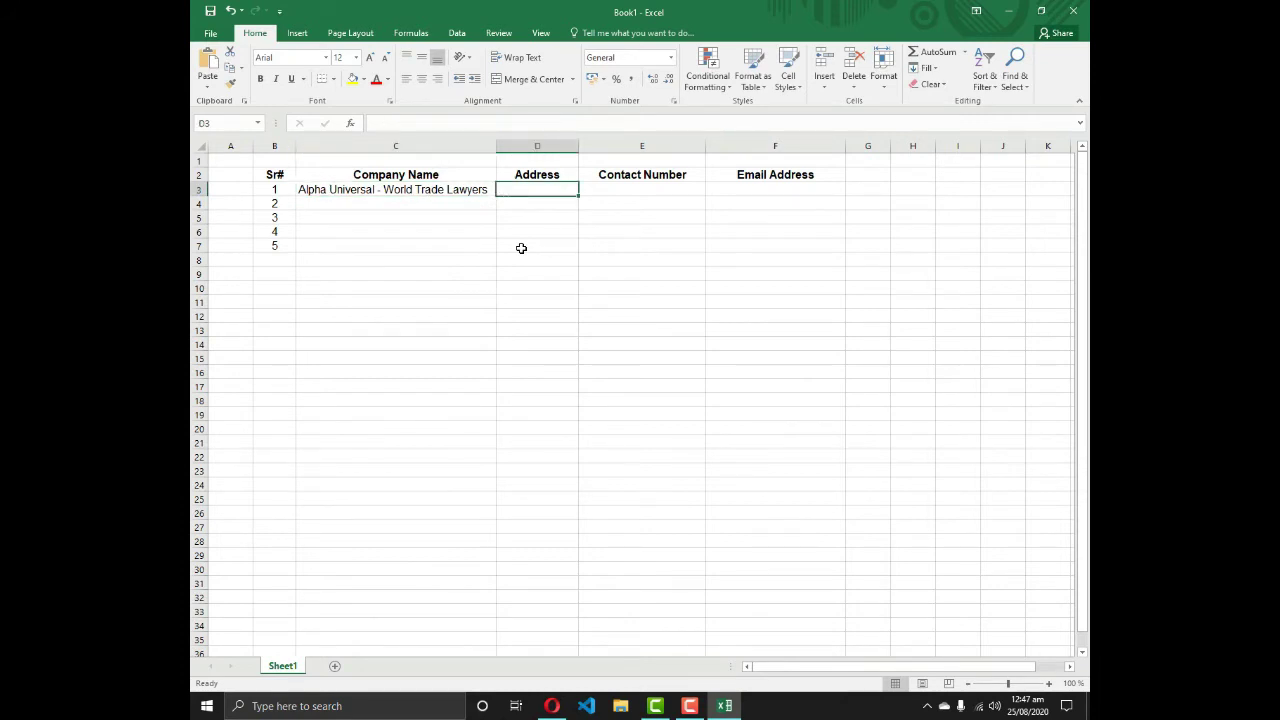
Highlight the street address under Contact Information, then return to Excel.
key("alt+Tab")
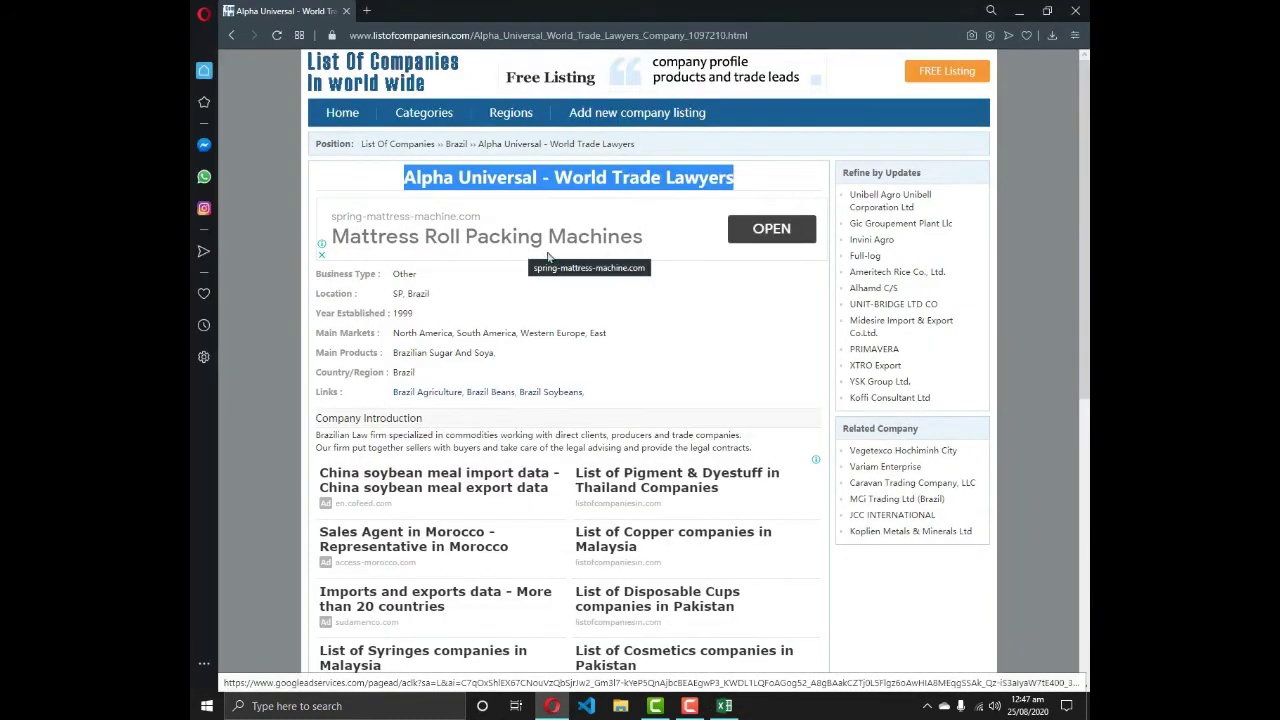
scroll(621, 304, "down", 1)
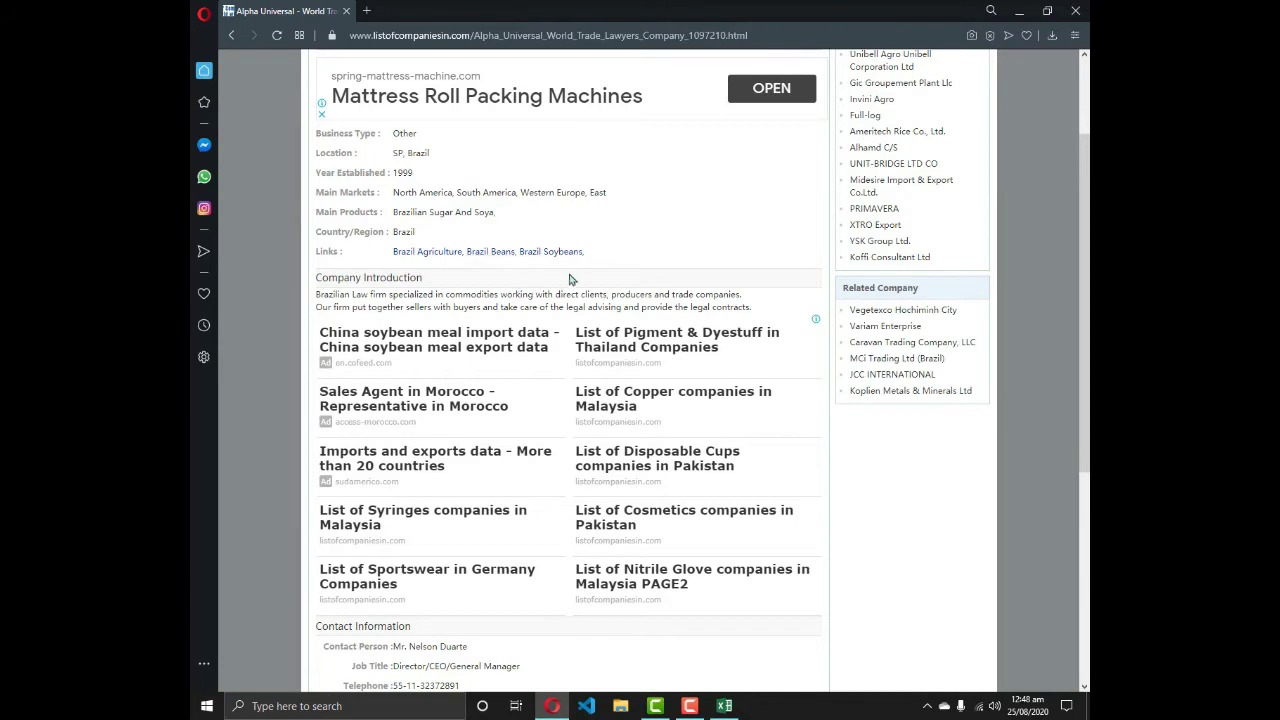
scroll(572, 277, "down", 3)
scroll(520, 316, "down", 1)
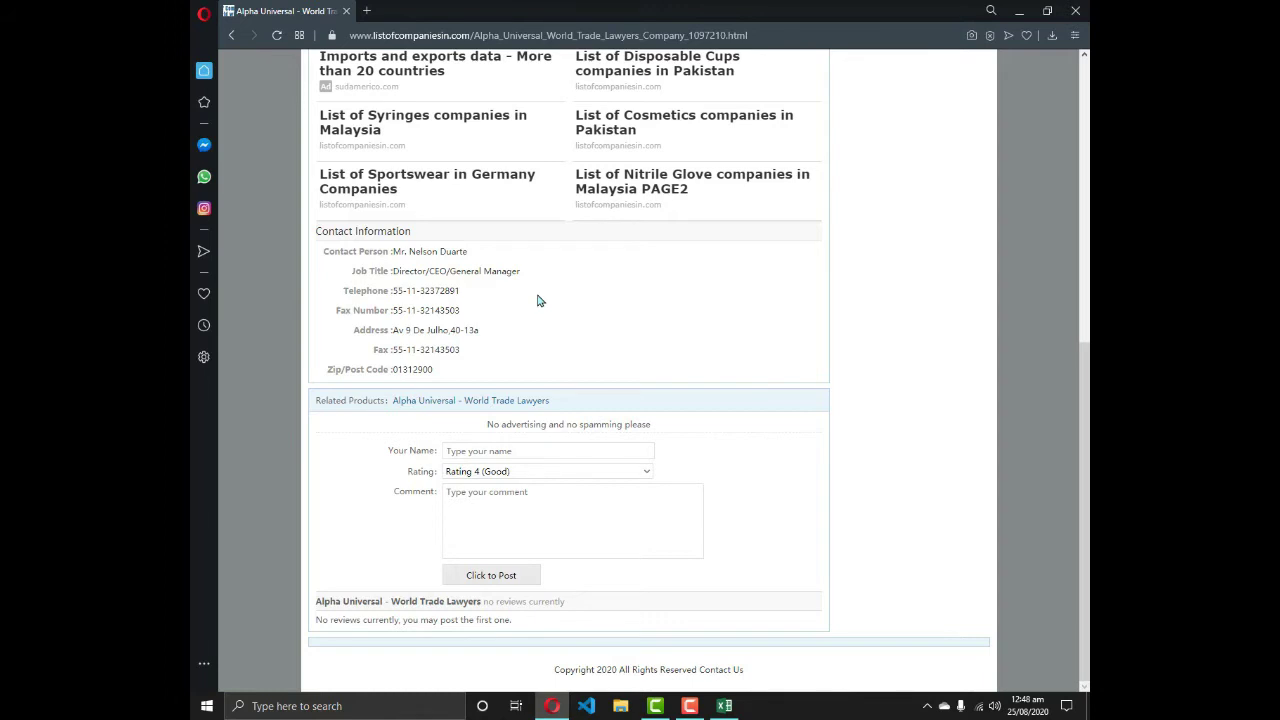
left_click_drag(500, 334, 395, 338)
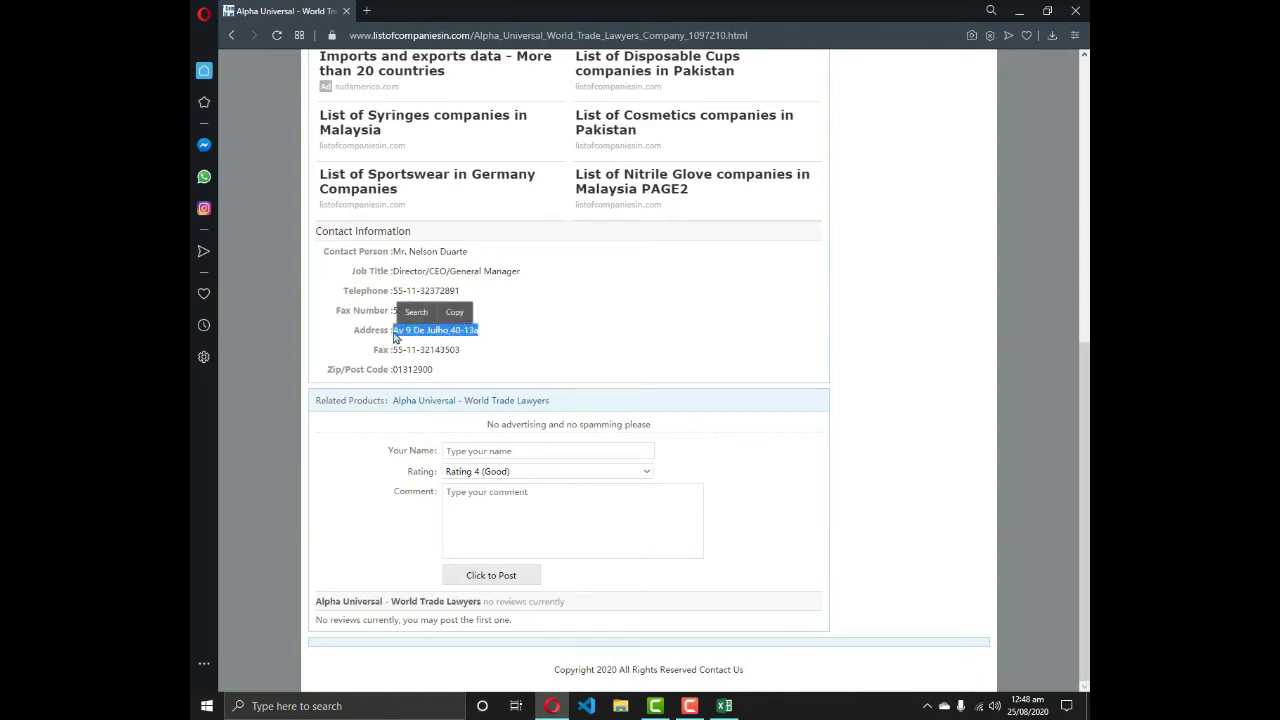
key("alt+space")
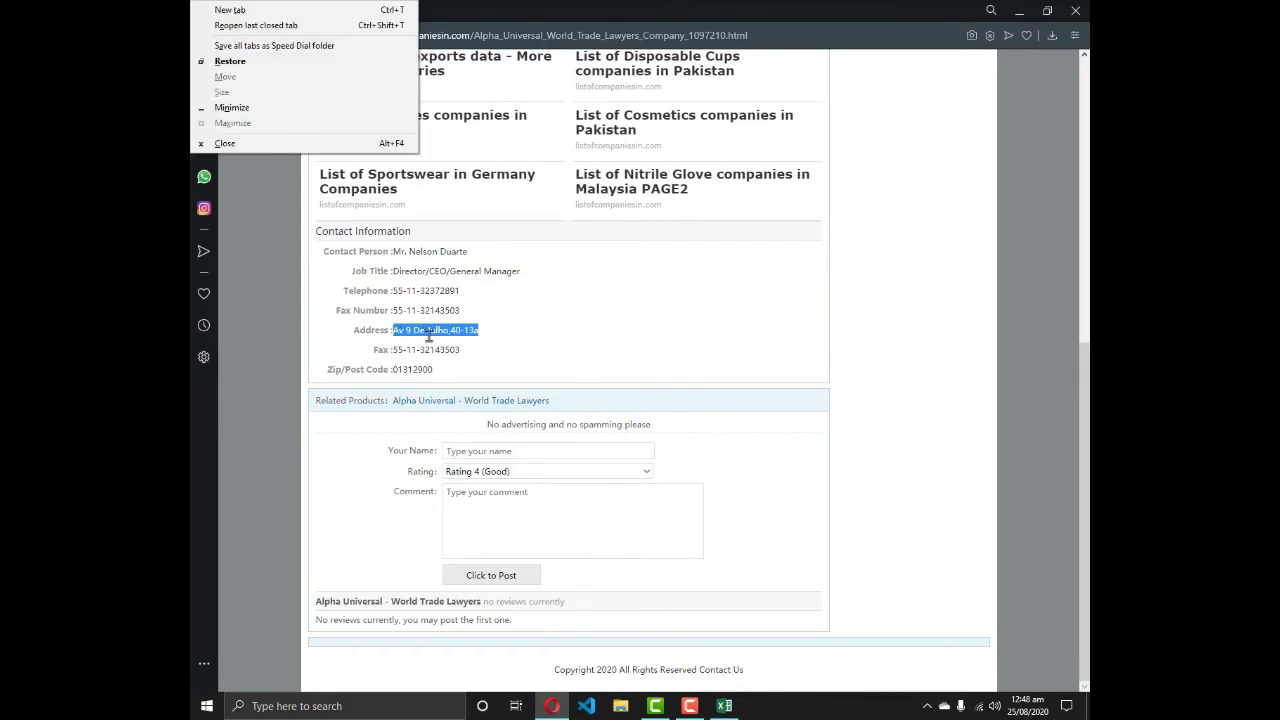
key("Escape")
key("alt+Tab")
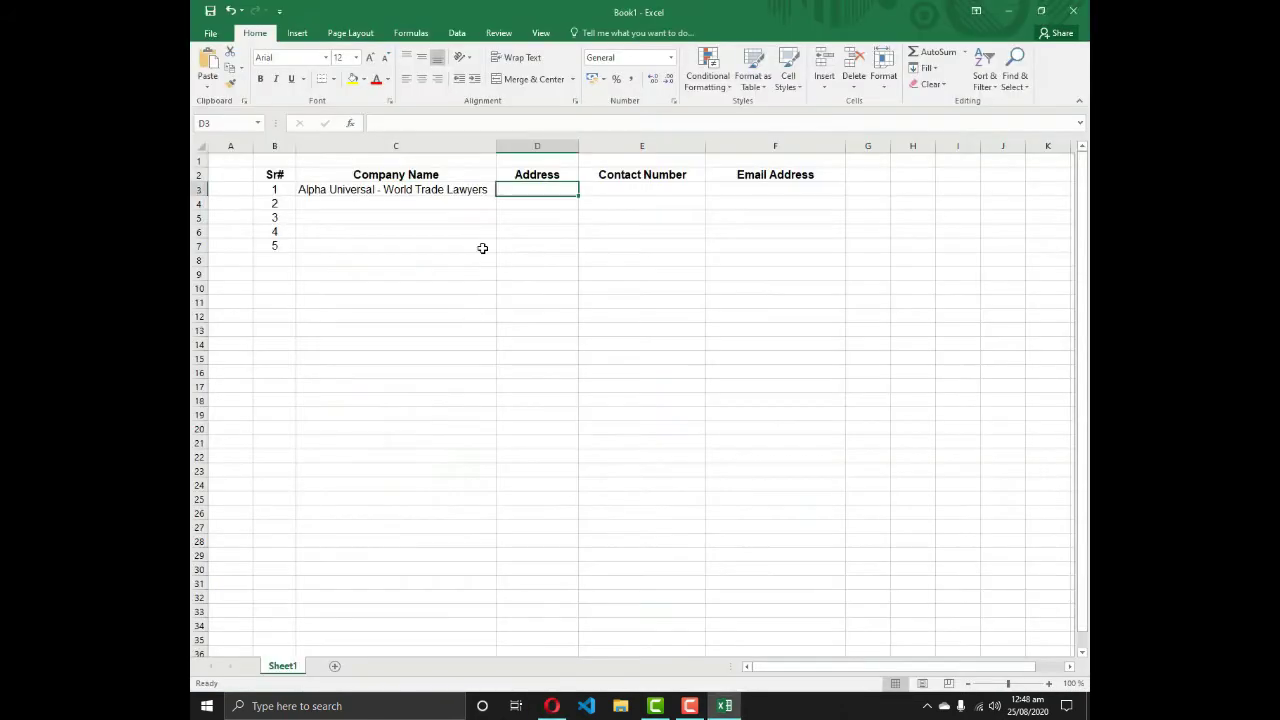
Paste the address into D3 and widen the Address and Company Name columns.
double_click(527, 190)
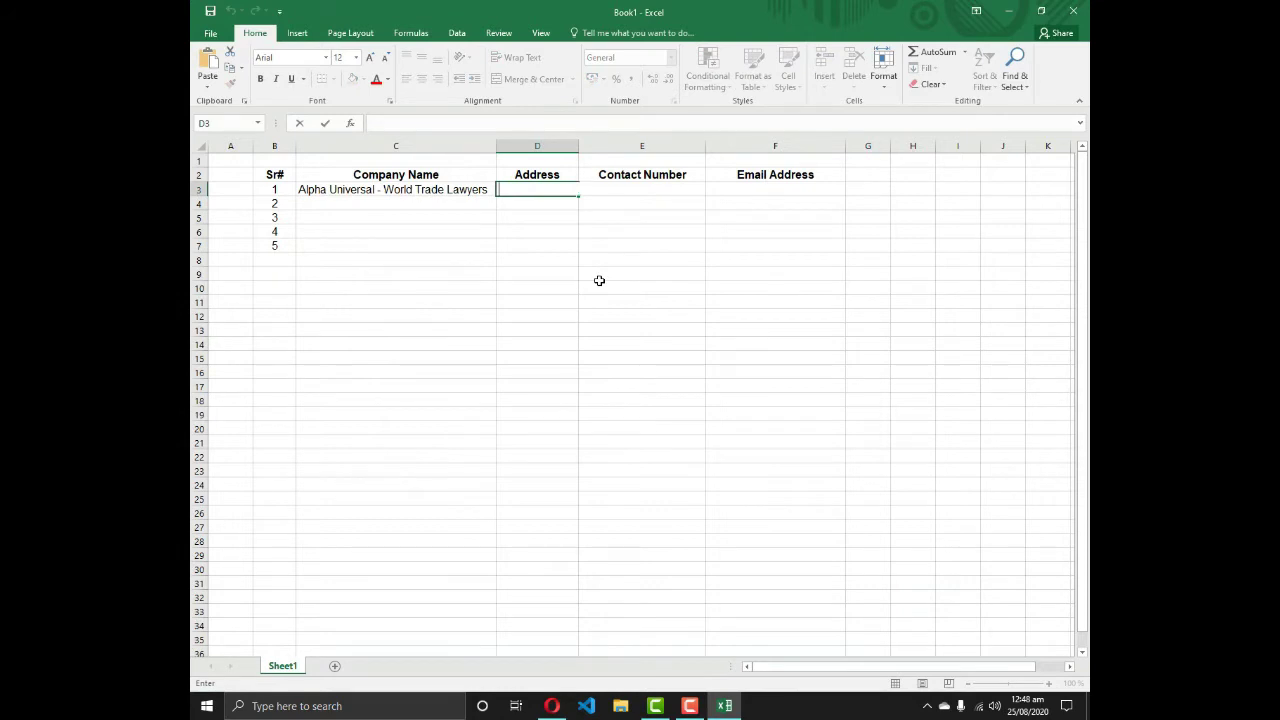
key("ctrl+v")
key("Return")
left_click(548, 192)
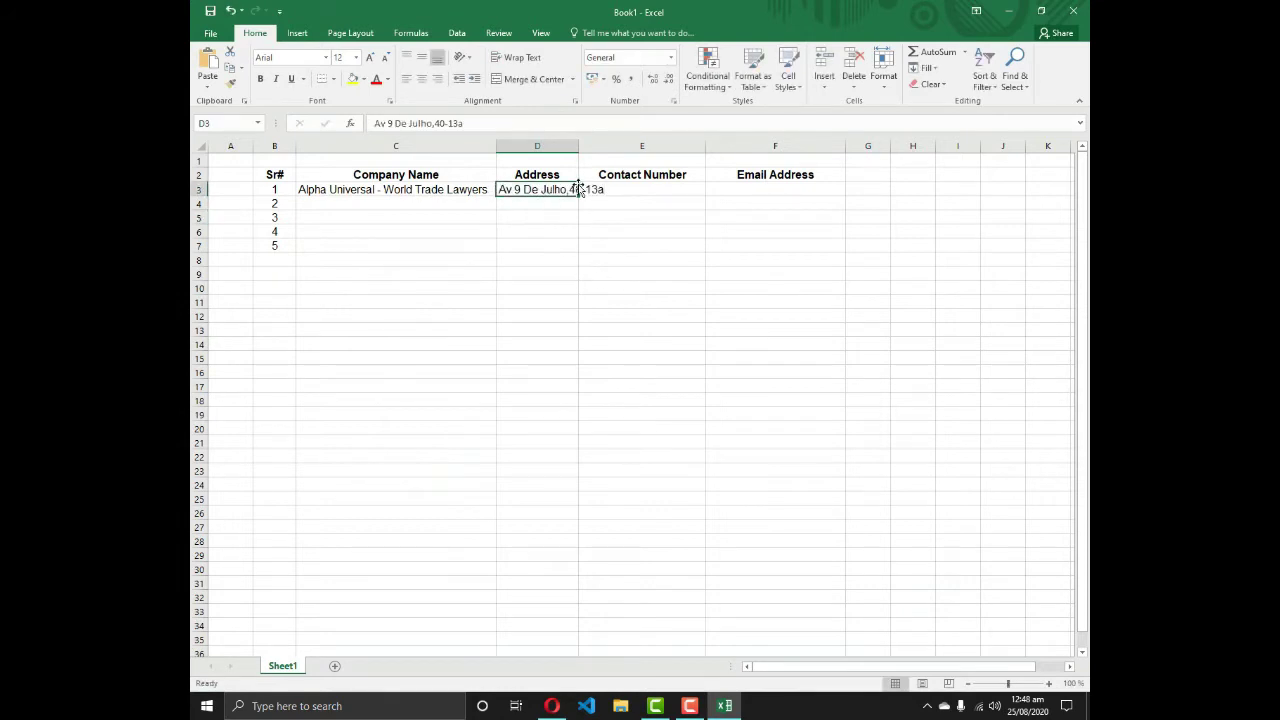
double_click(578, 146)
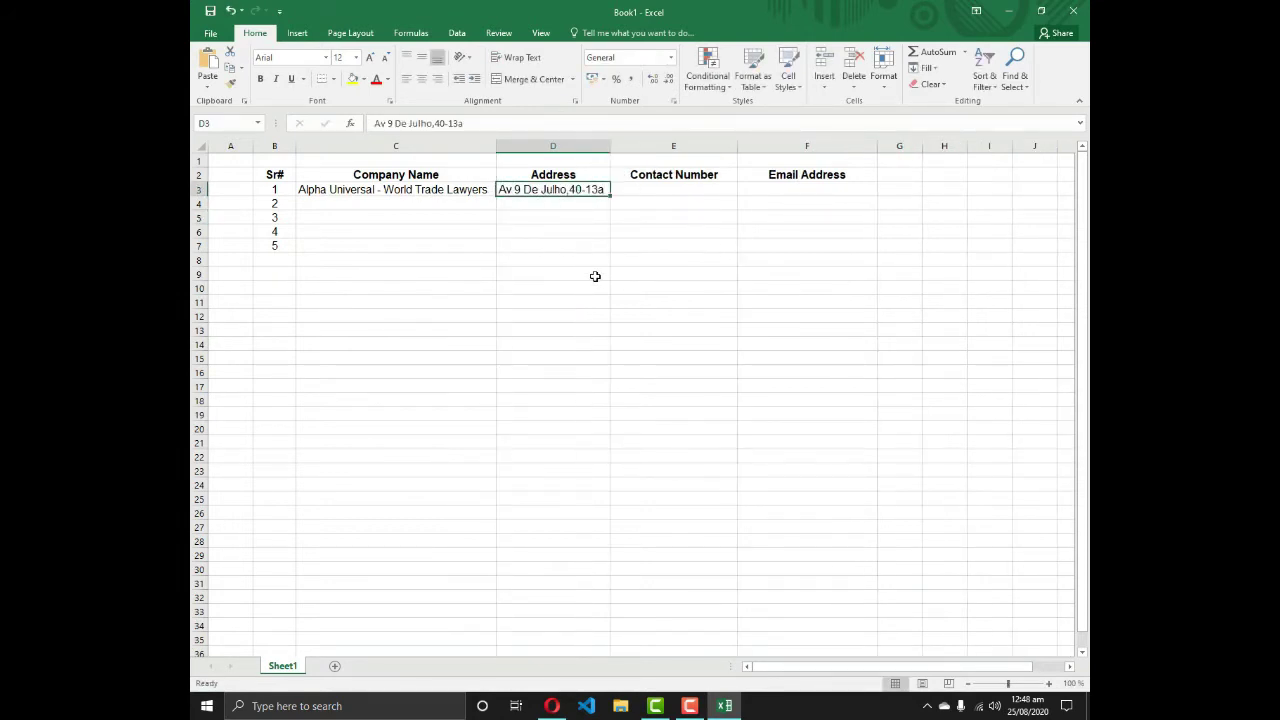
key("alt+Tab")
left_click(563, 335)
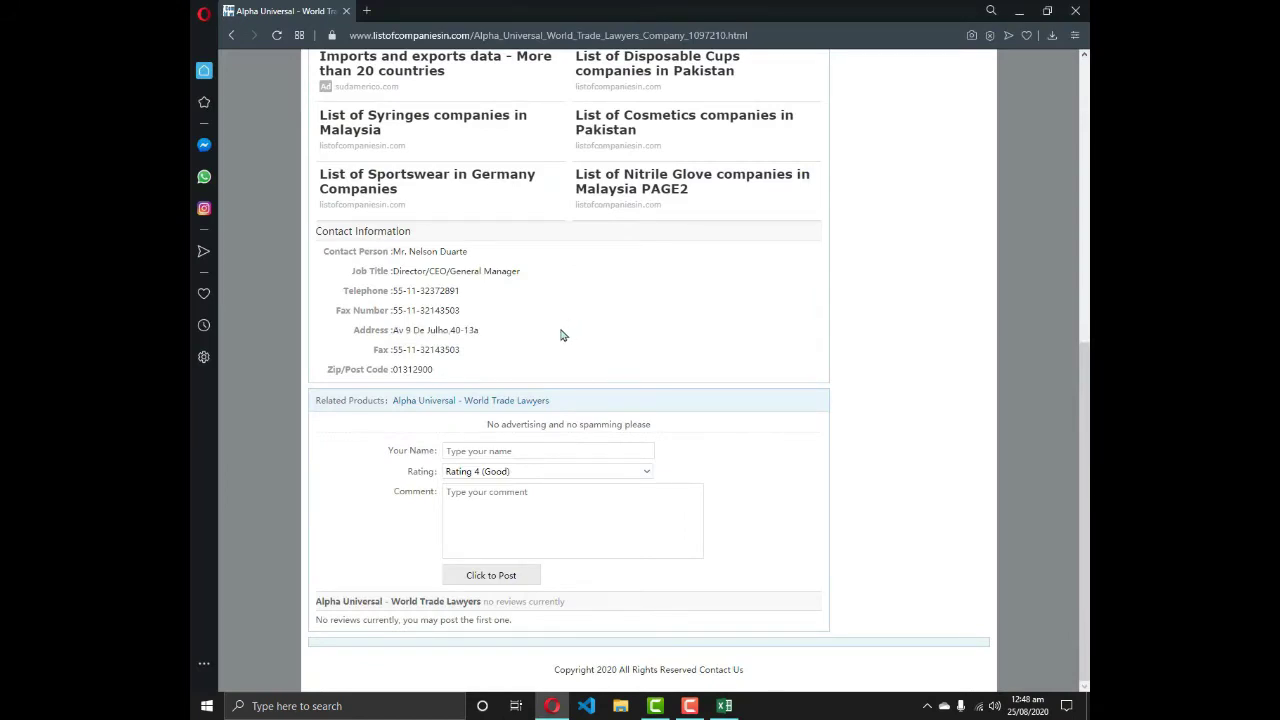
key("alt+Tab")
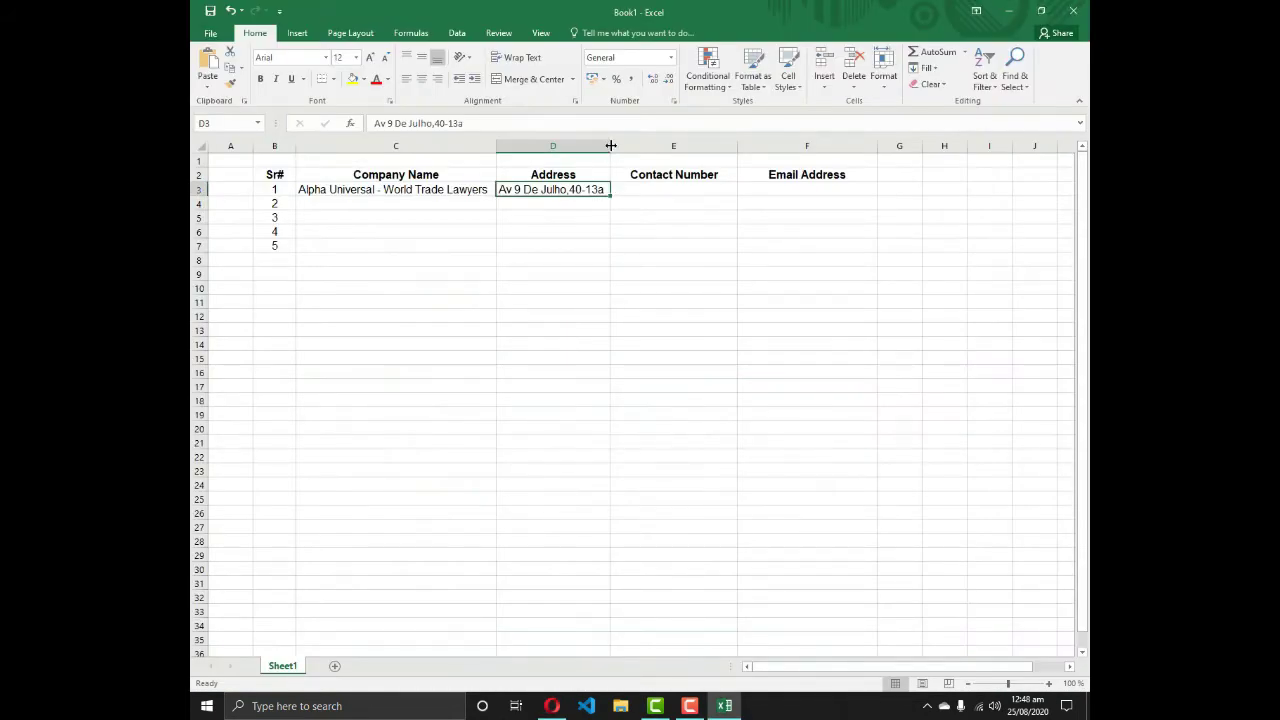
left_click_drag(610, 146, 630, 146)
left_click_drag(496, 146, 501, 146)
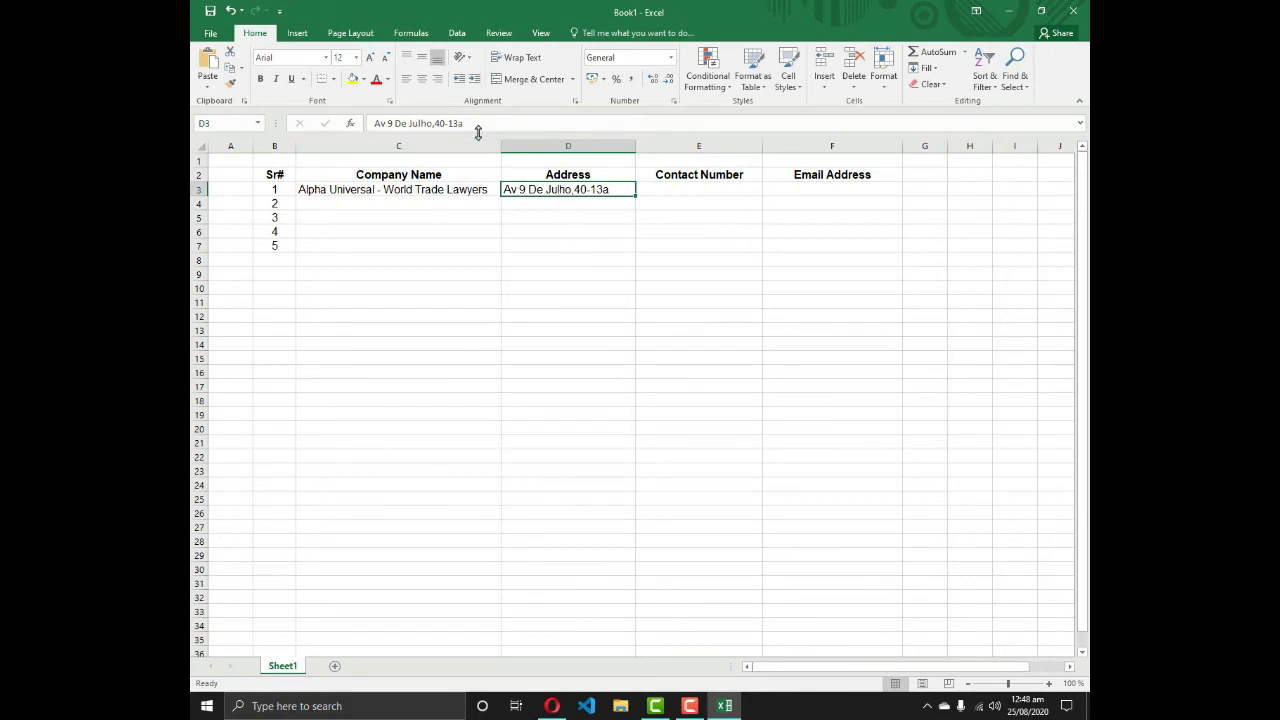
Delete the pasted address from D3, leaving the cell empty.
triple_click(396, 123)
key("BackSpace")
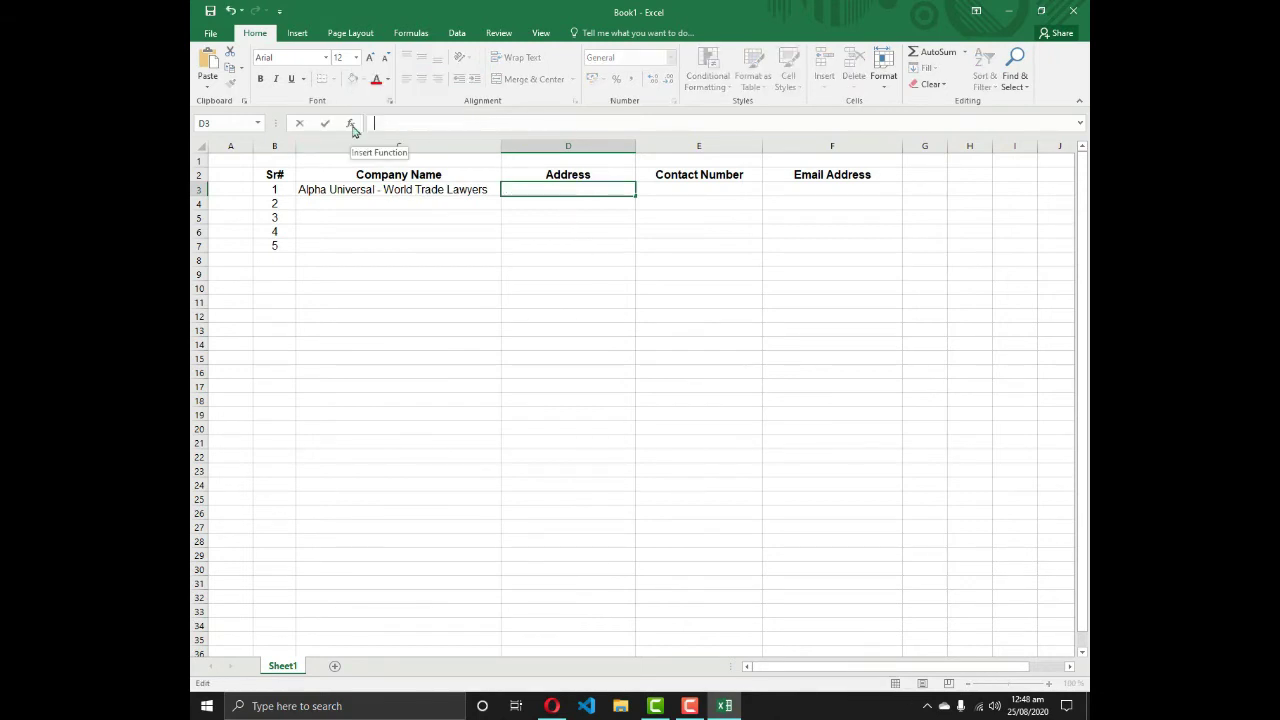
left_click(471, 273)
left_click(541, 192)
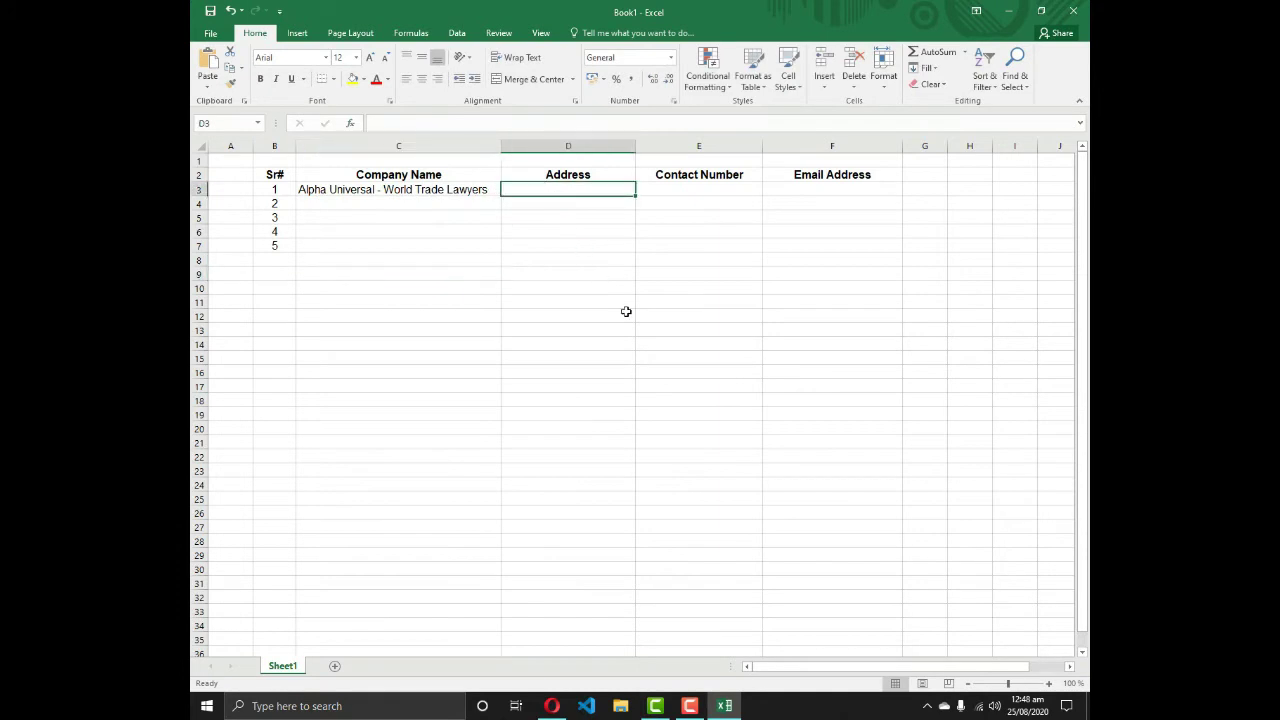
key("alt+Tab")
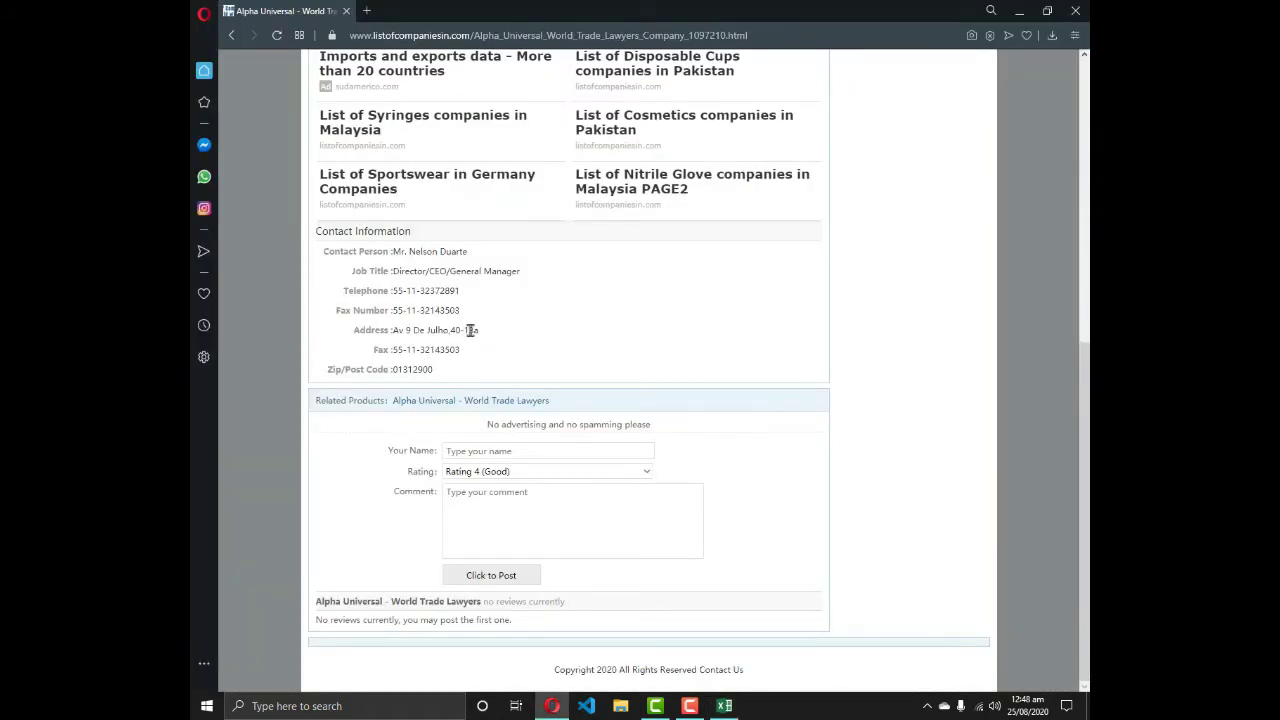
Paste the company address from the web page into D3, then clear D3 again.
left_click_drag(480, 330, 399, 333)
key("ctrl+c")
key("alt+Tab")
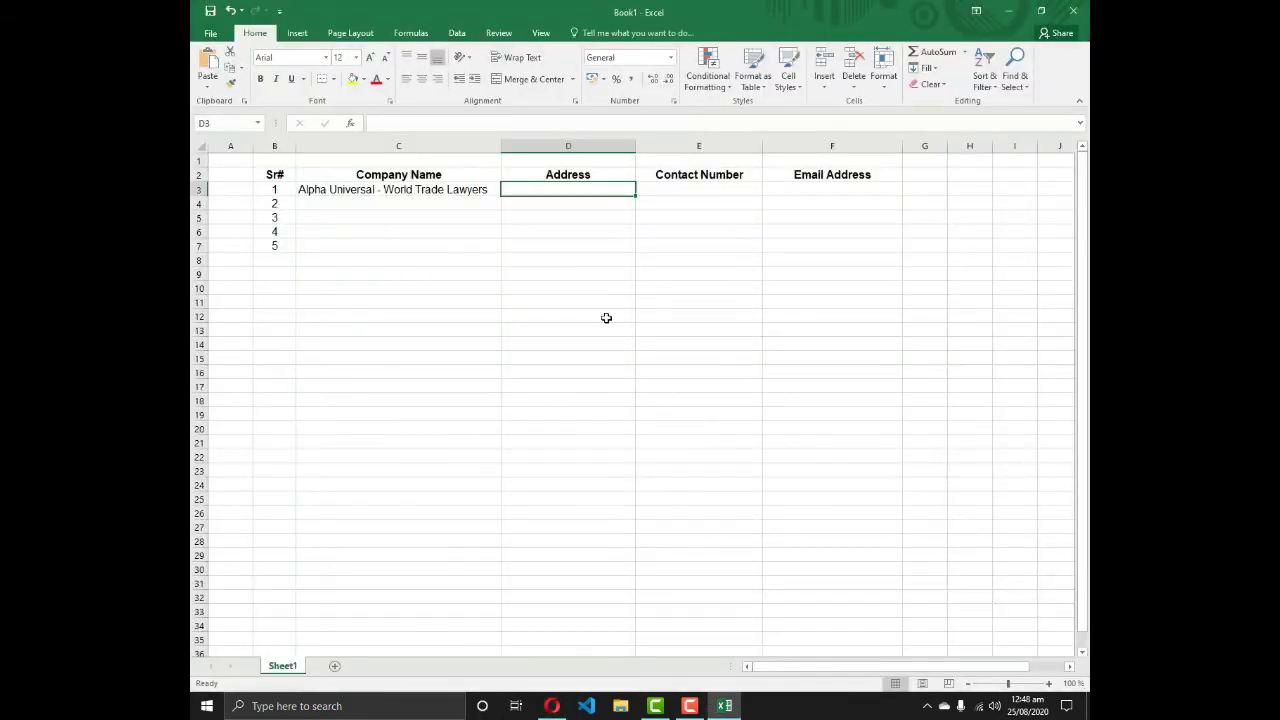
key("ctrl+v")
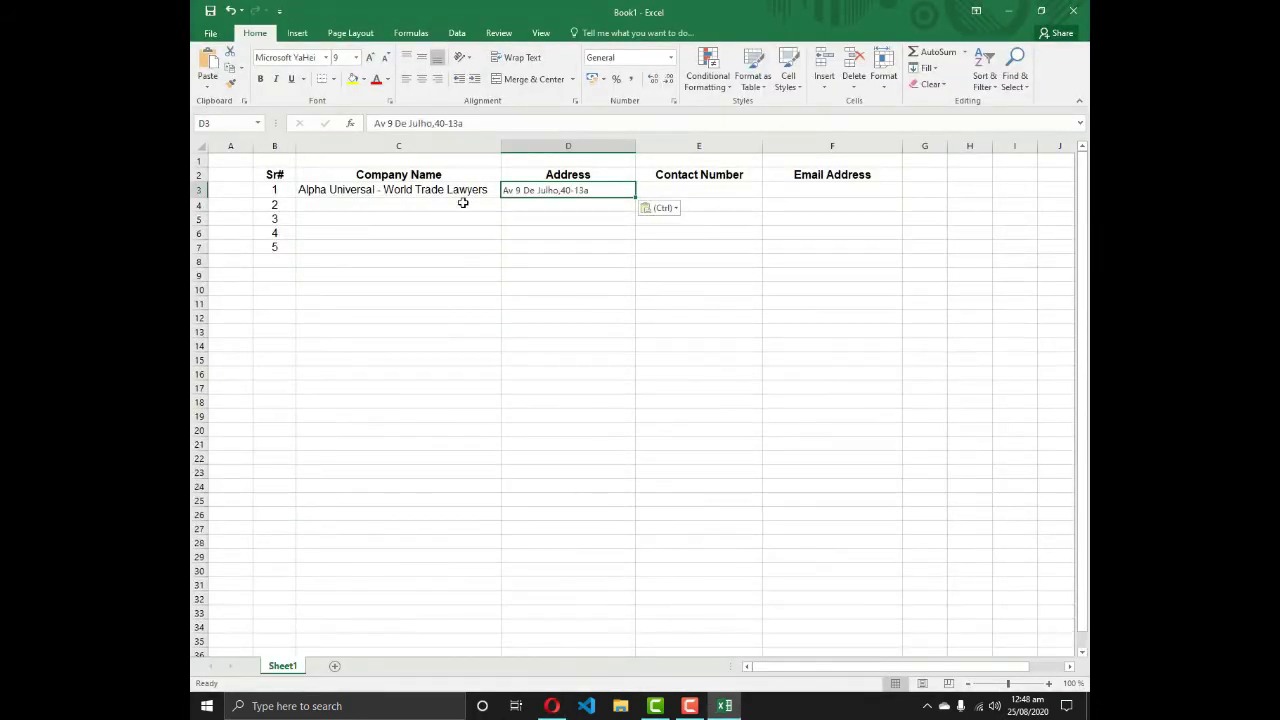
left_click(461, 203)
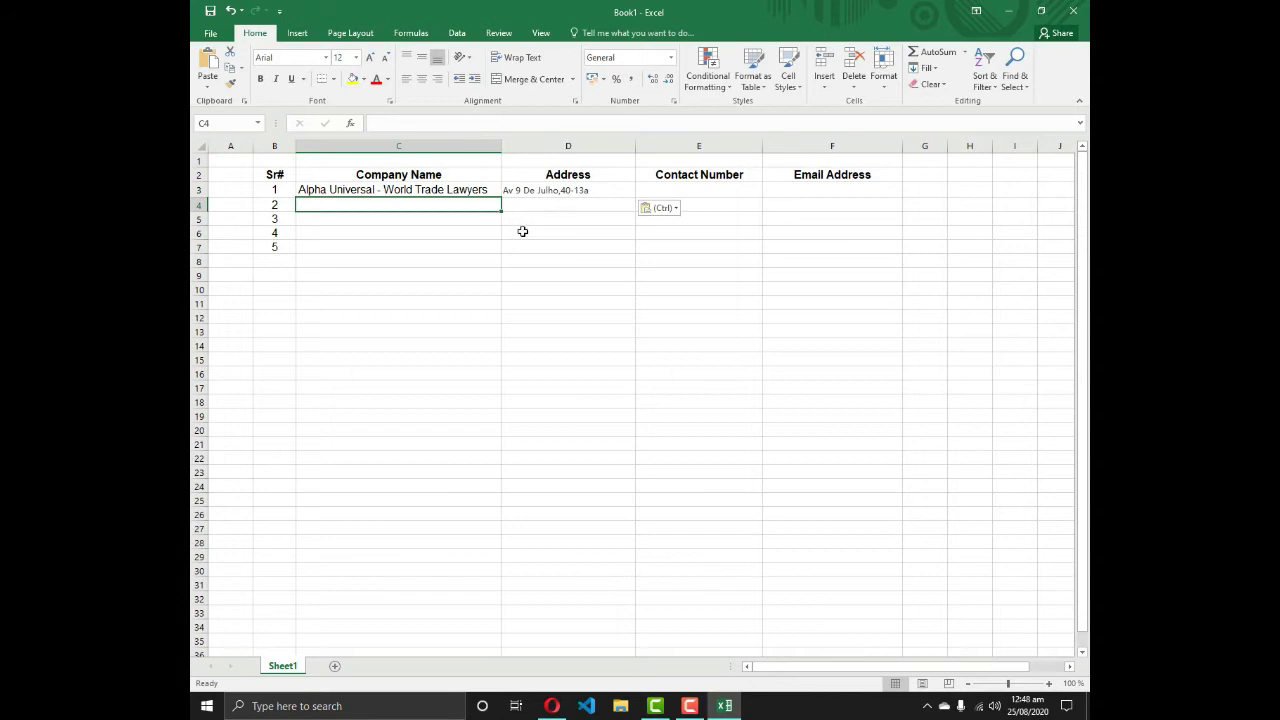
left_click(565, 195)
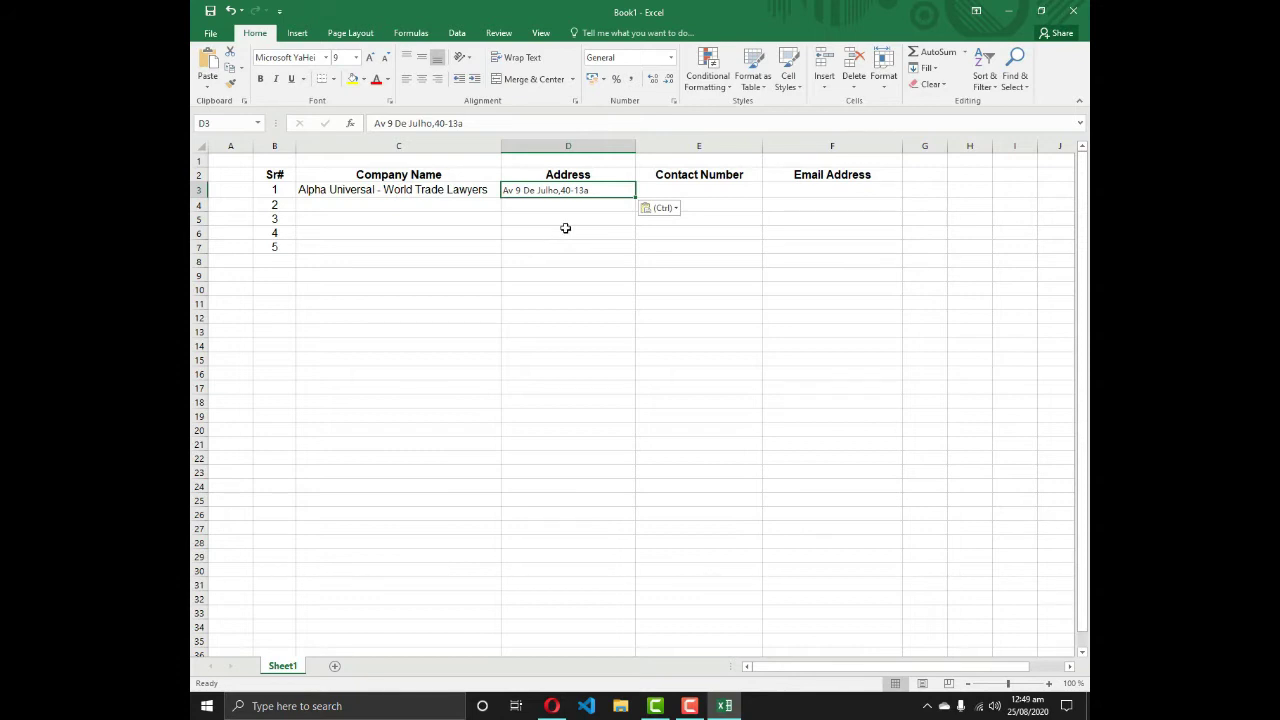
left_click(489, 125)
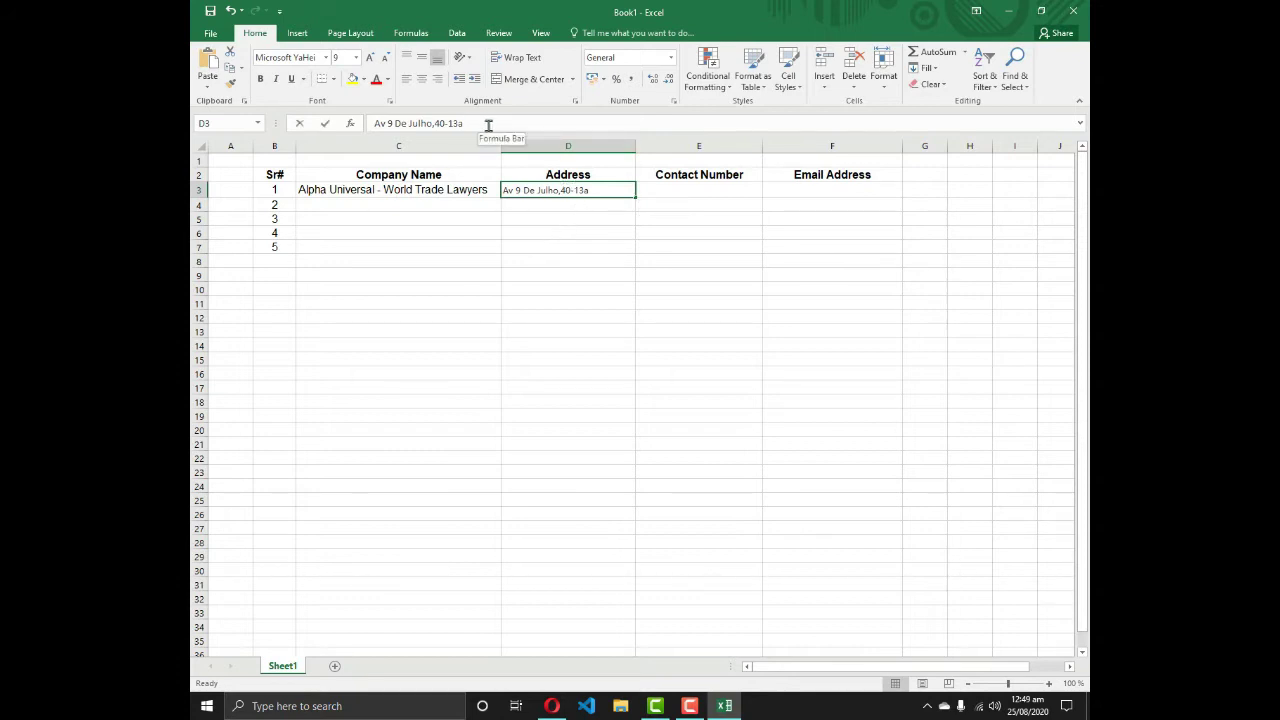
left_click_drag(489, 125, 337, 259)
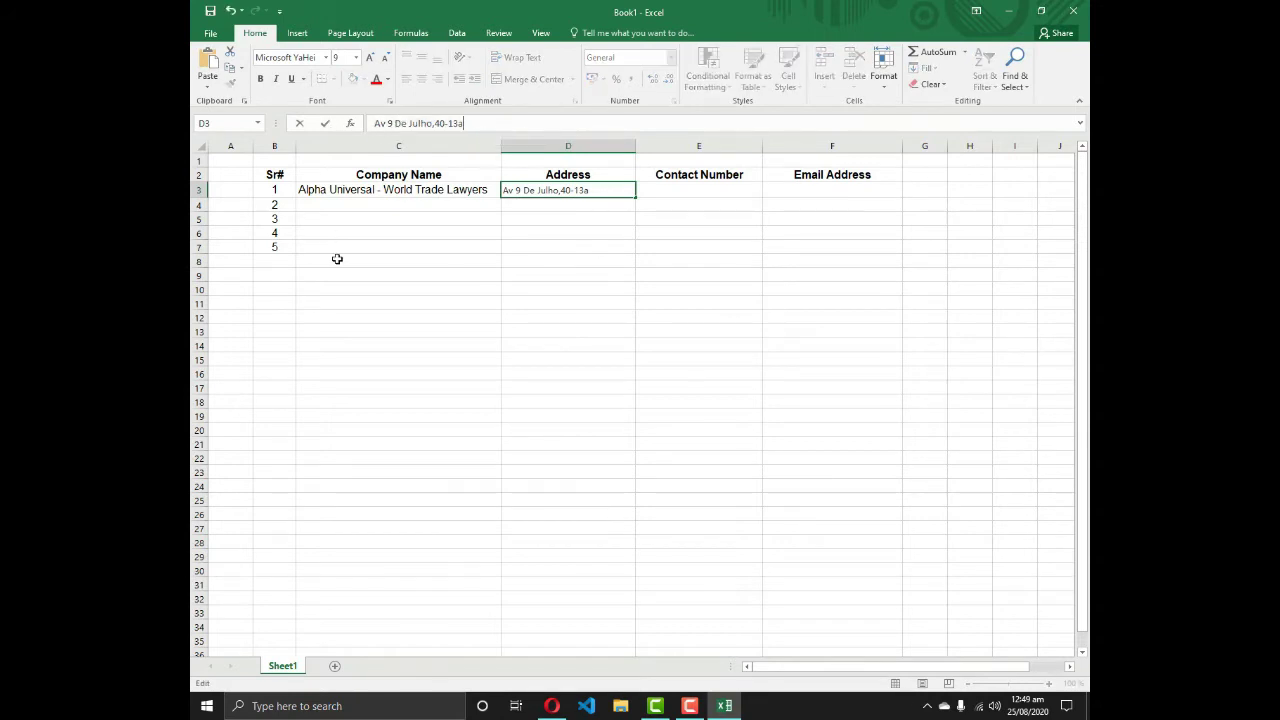
key("Return")
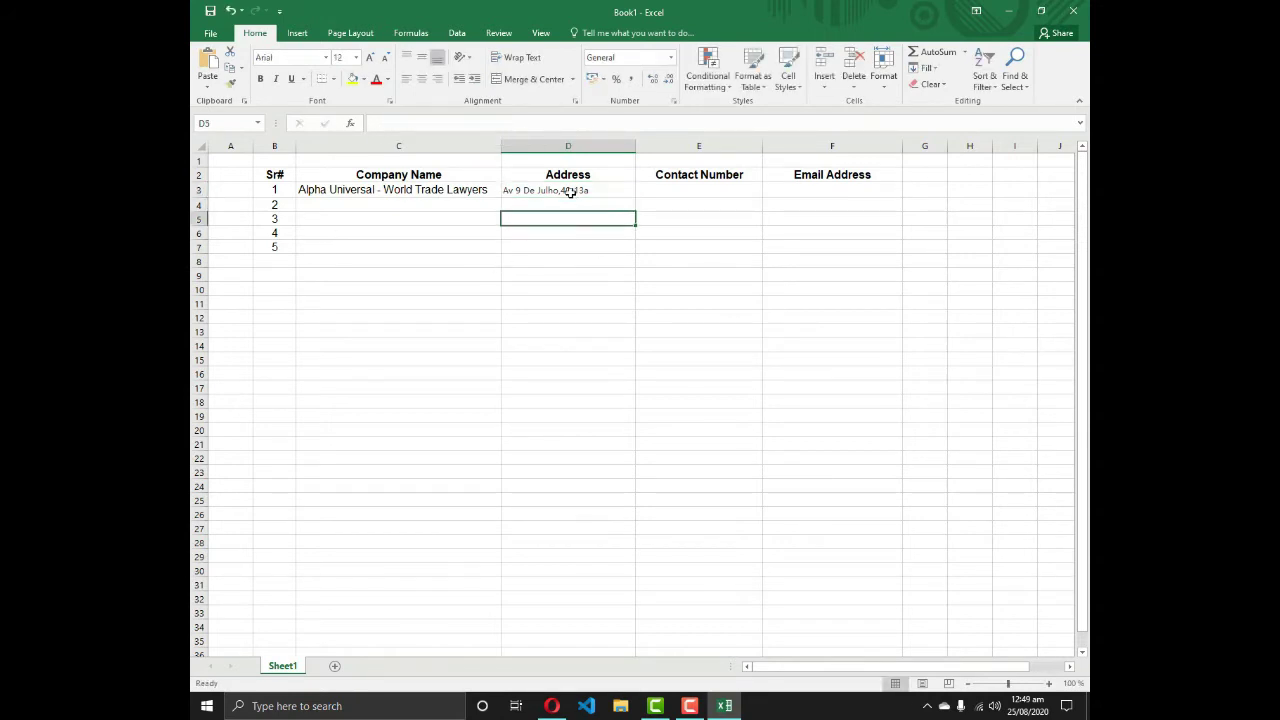
left_click(569, 191)
key("Delete")
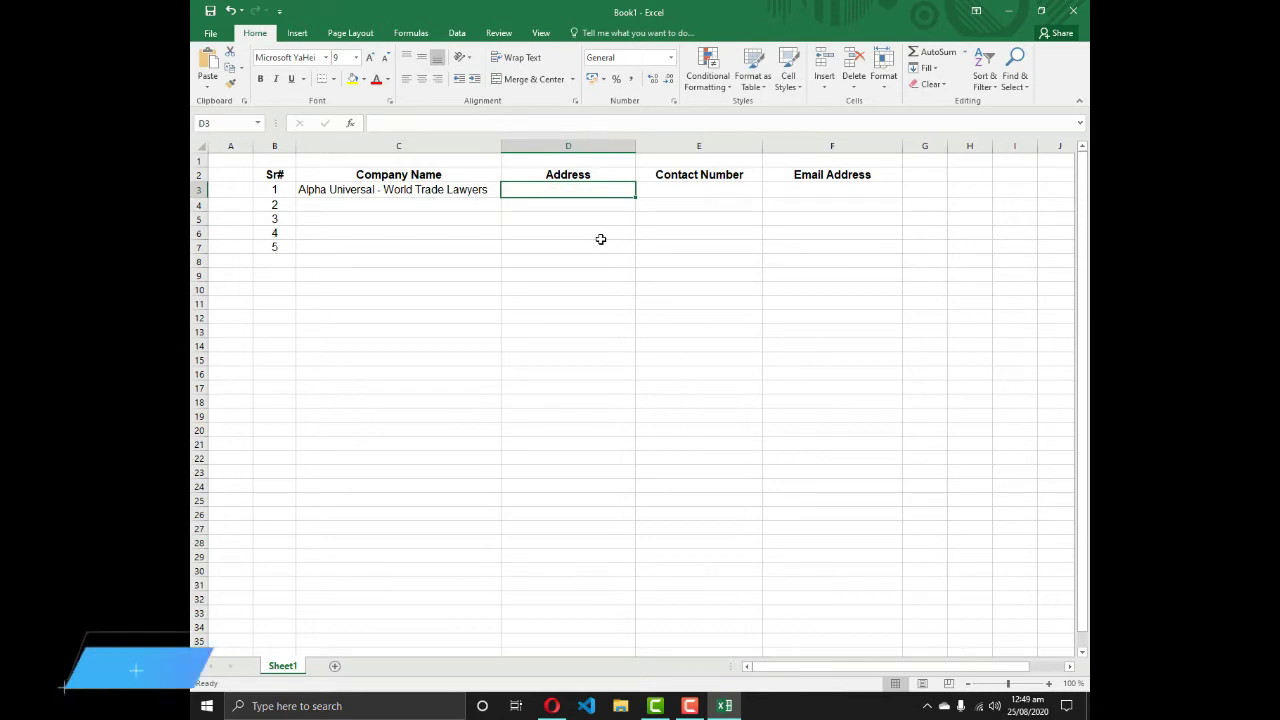
double_click(534, 190)
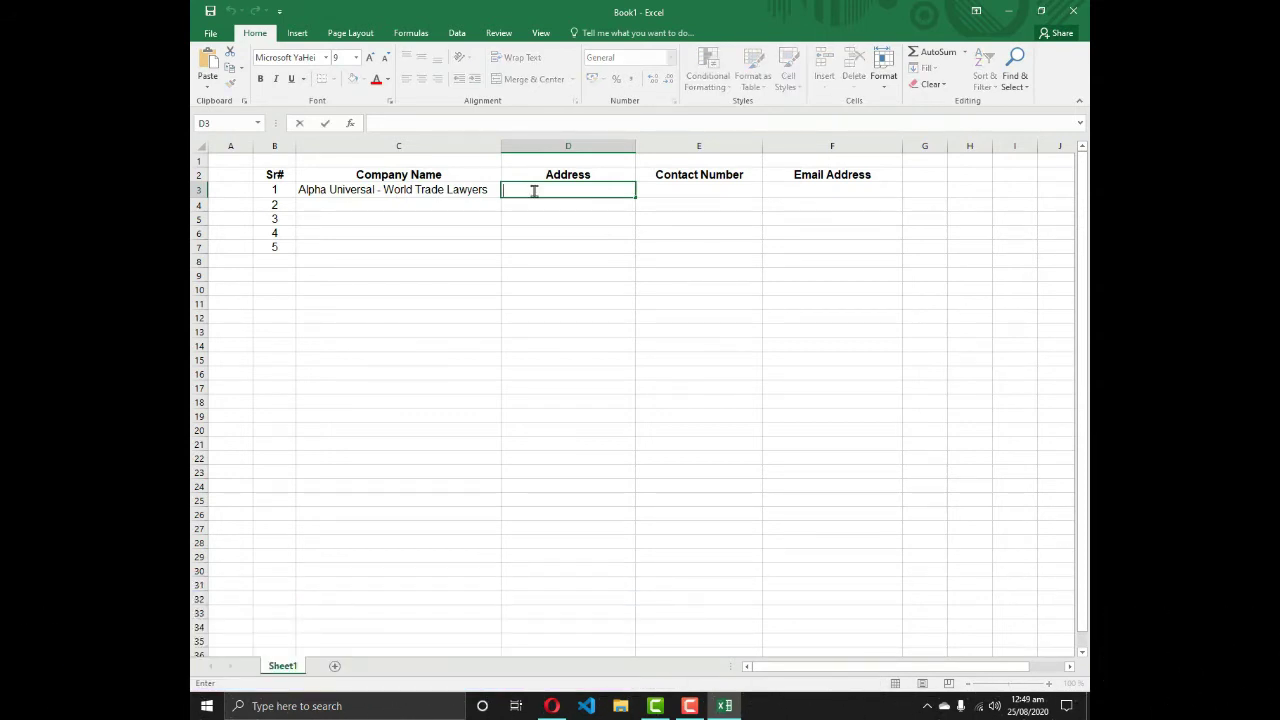
left_click(539, 269)
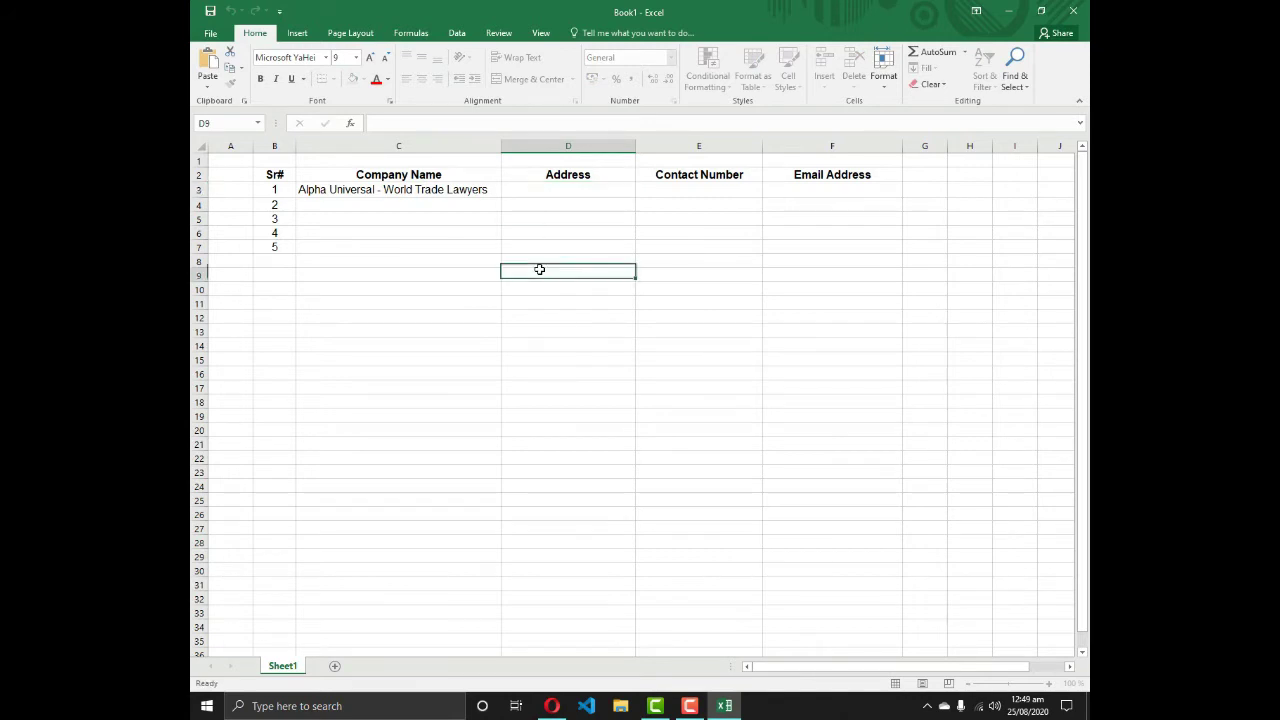
left_click(547, 191)
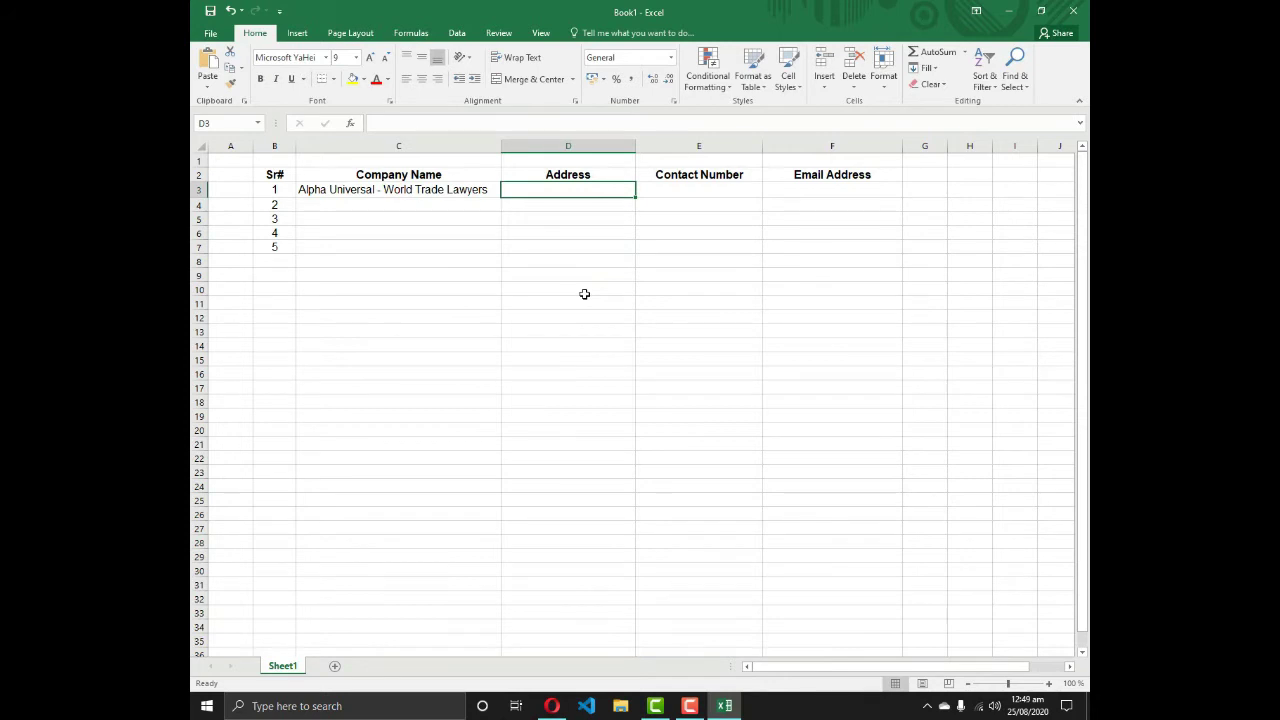
key("F2")
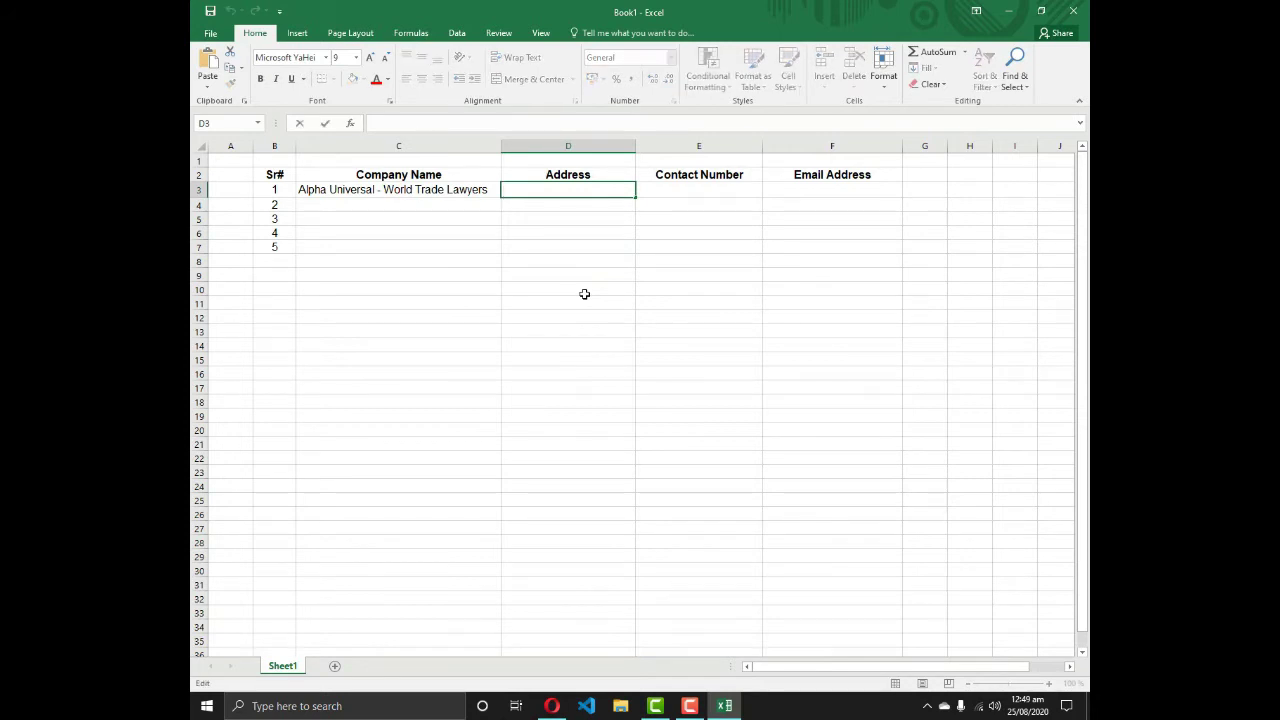
key("alt+Tab")
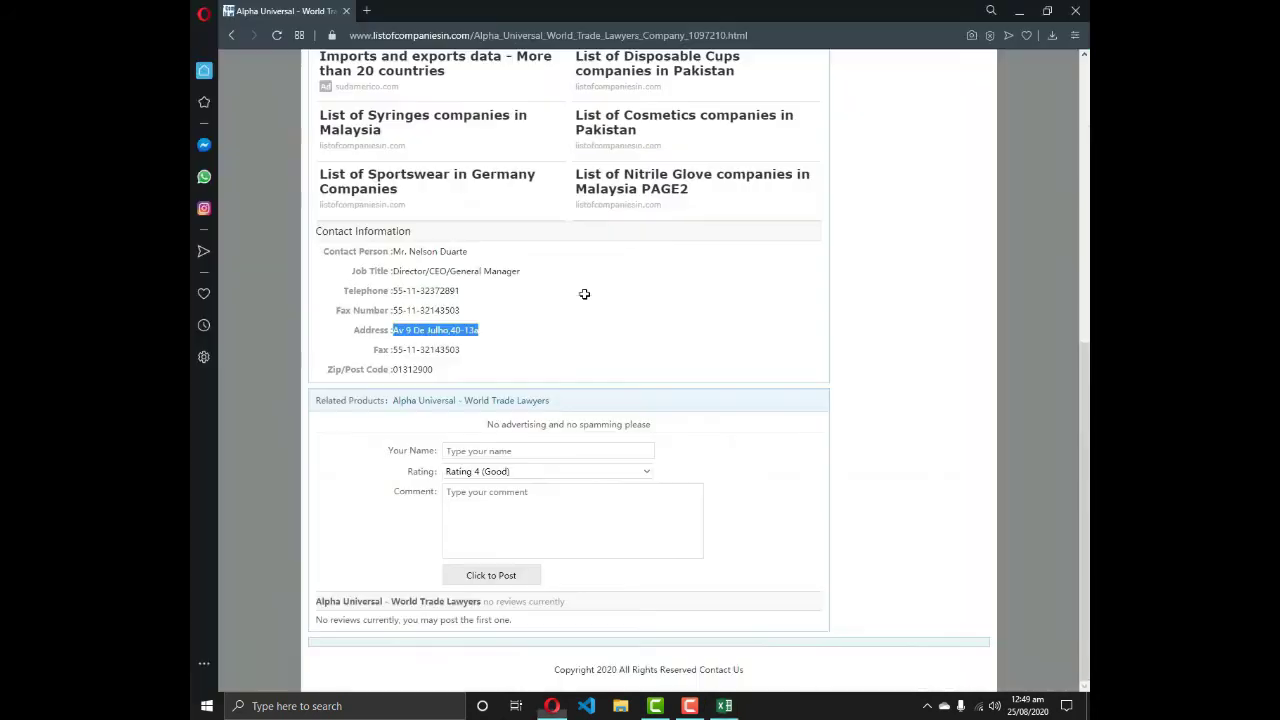
left_click_drag(491, 334, 391, 330)
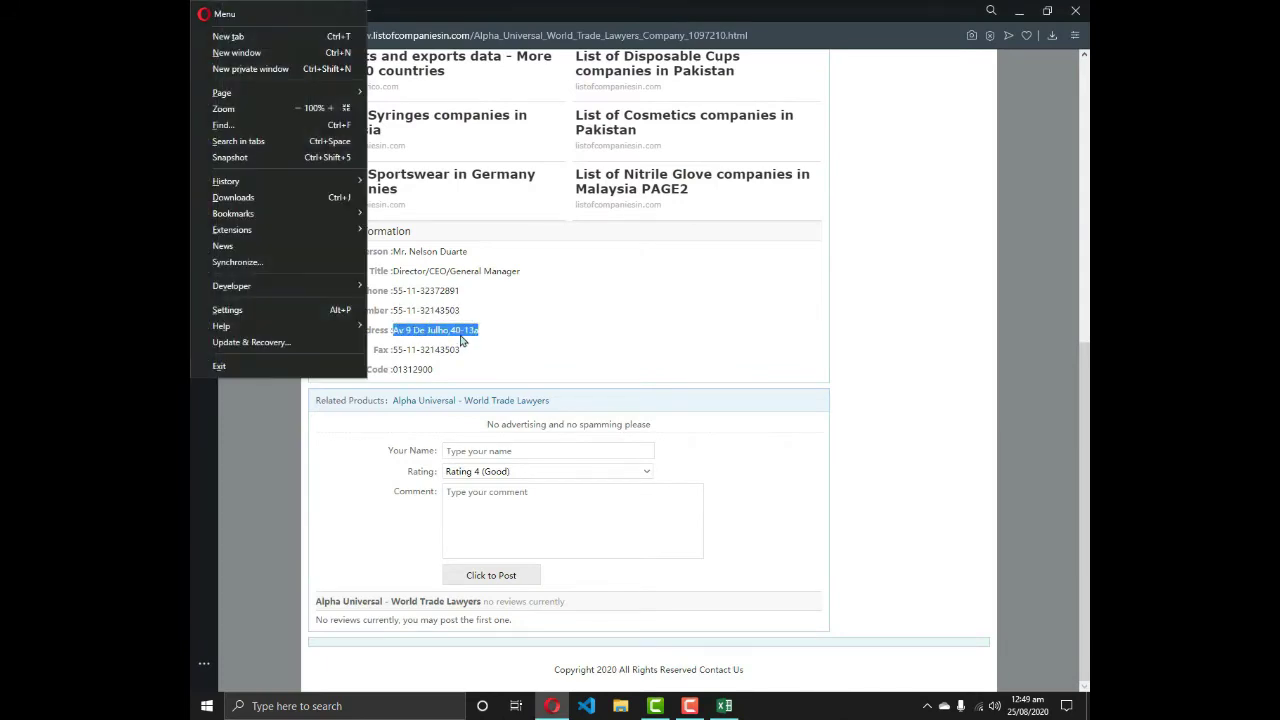
key("alt+Tab")
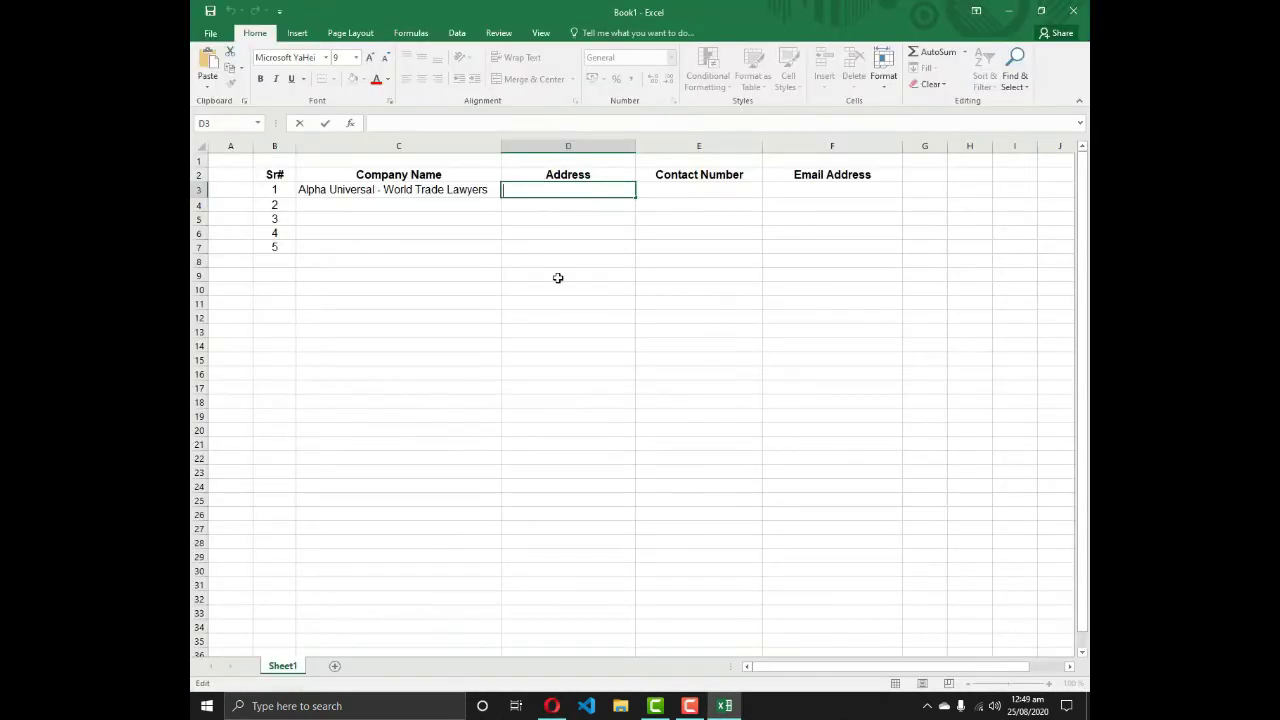
key("ctrl+v")
left_click(526, 229)
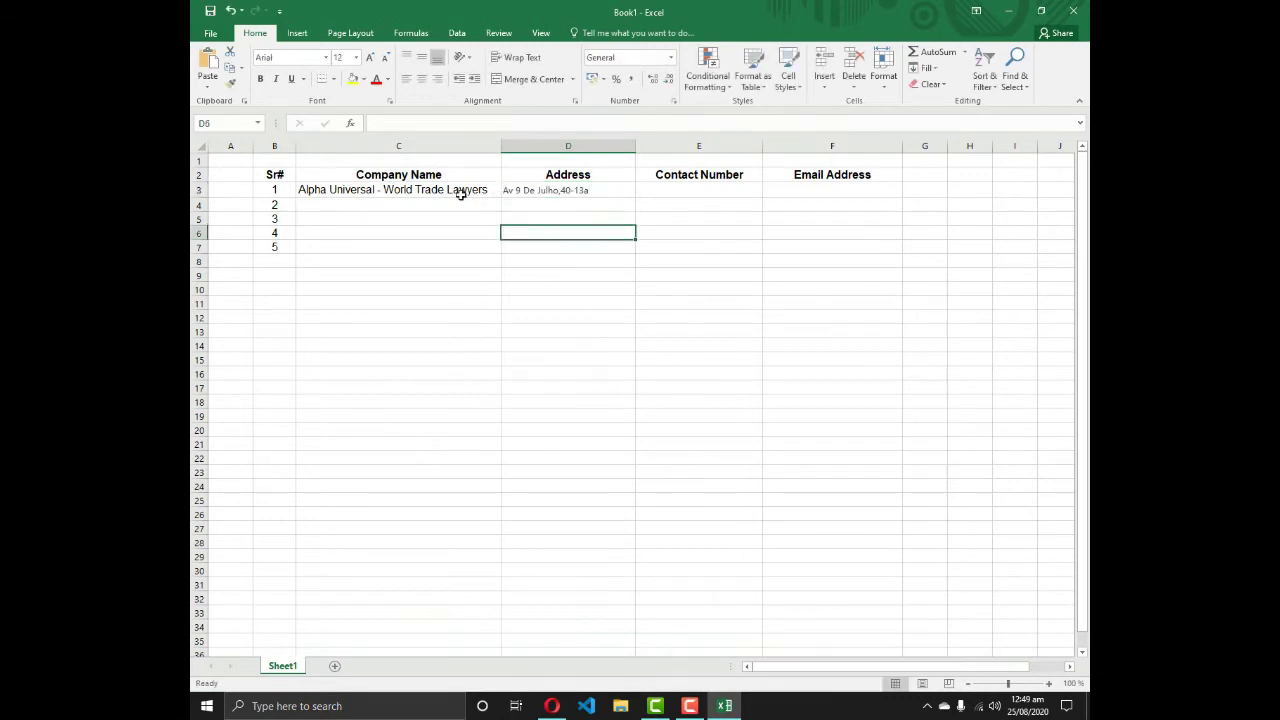
Copy C3's formatting onto D3 and widen column D to fit the address.
left_click(457, 190)
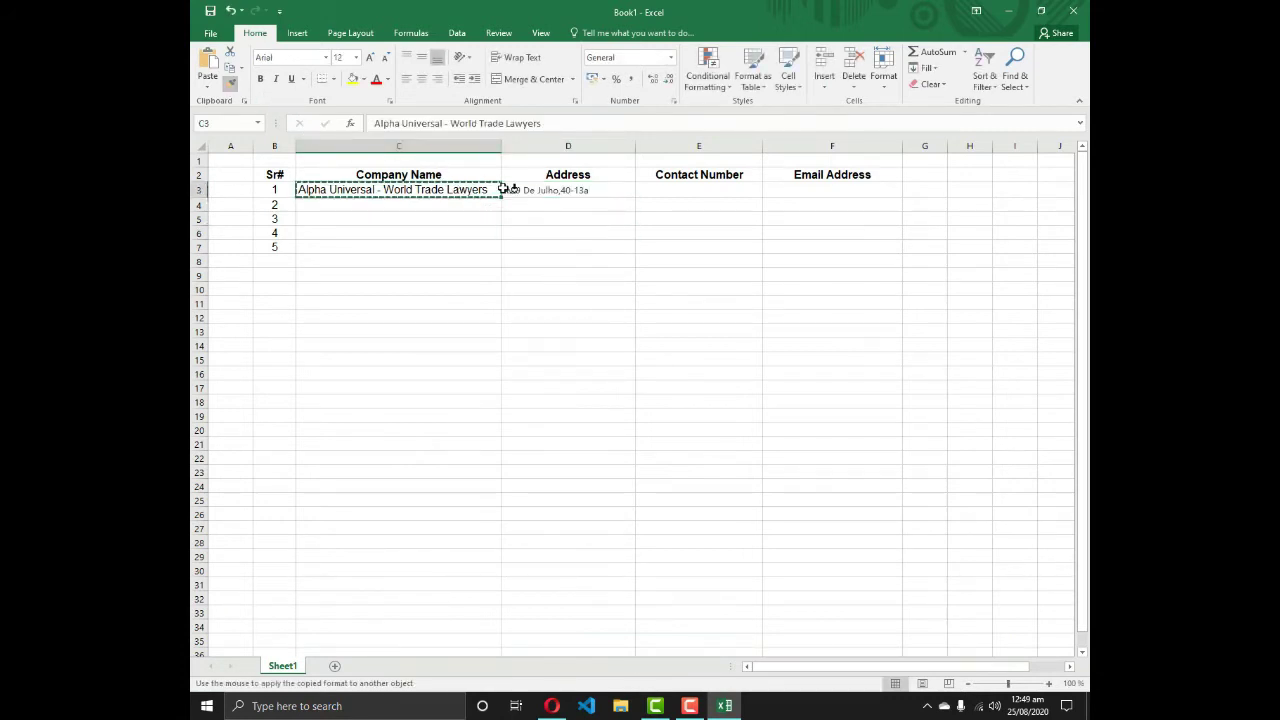
left_click(537, 191)
left_click(607, 206)
left_click_drag(638, 147, 644, 148)
left_click(606, 190)
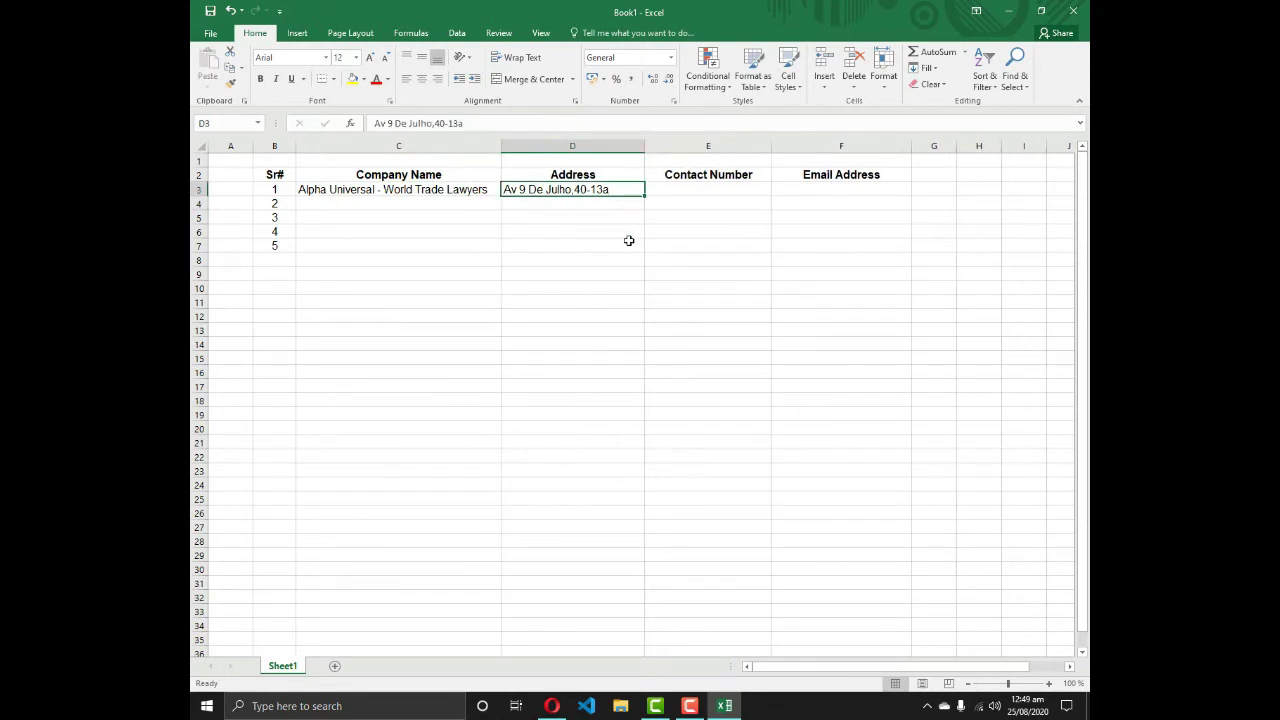
key("alt+Tab")
left_click(491, 368)
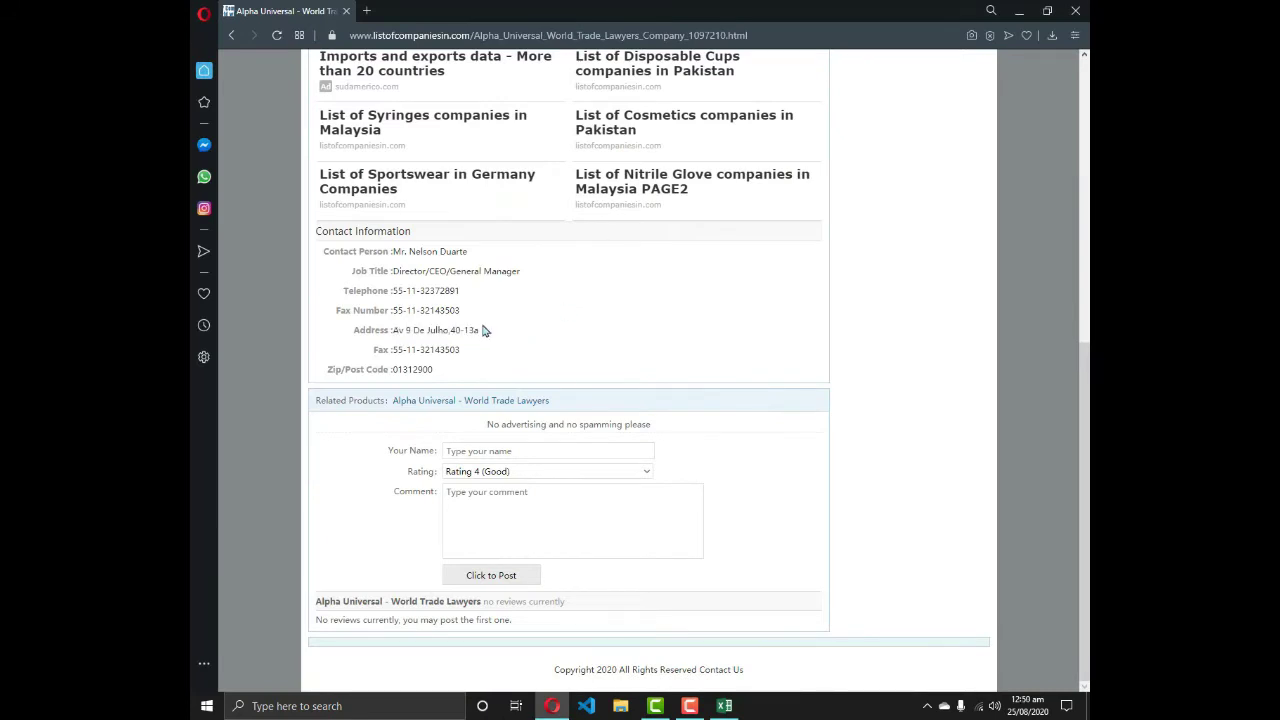
left_click_drag(461, 290, 393, 291)
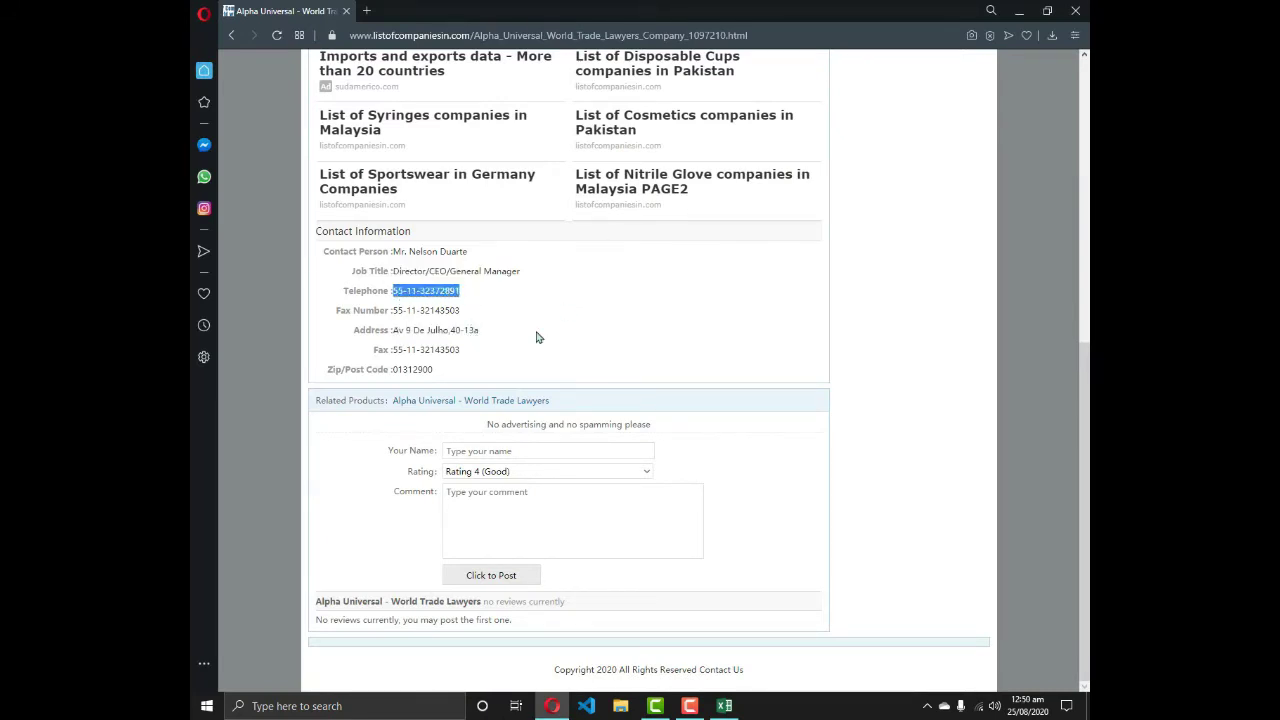
key("alt+Tab")
left_click(662, 191)
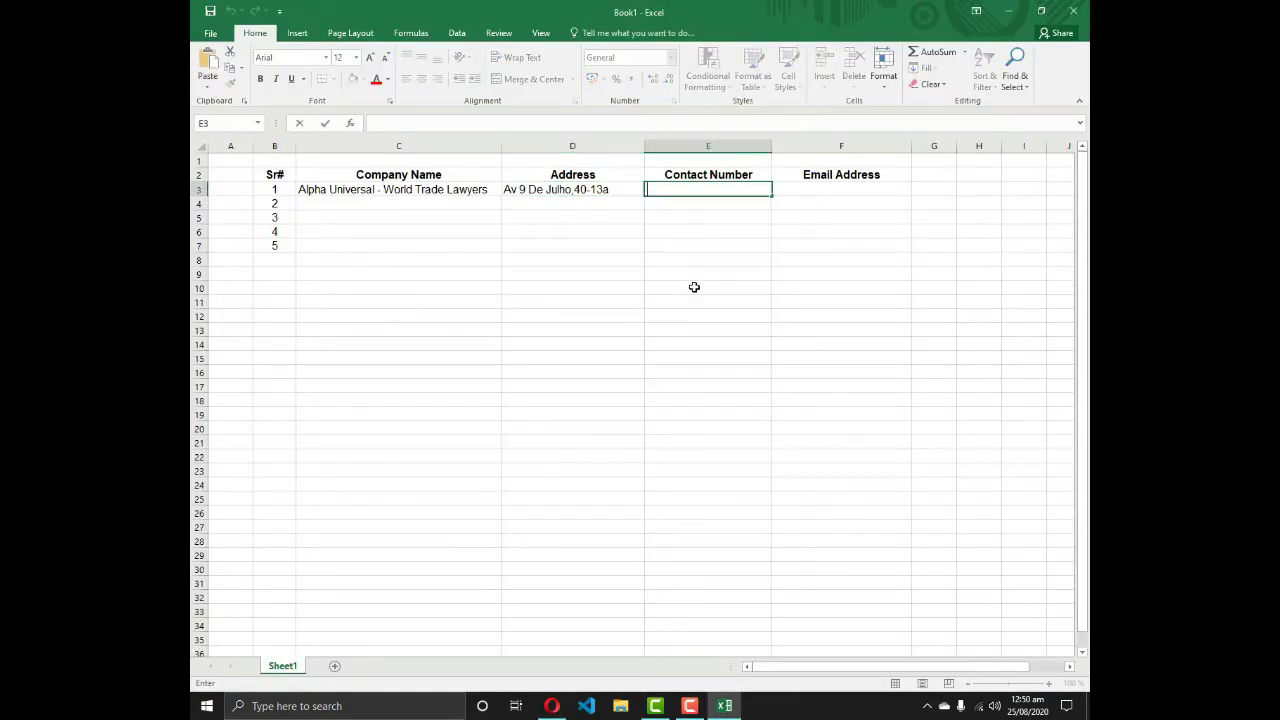
key("ctrl+v")
left_click(694, 287)
key("Up")
key("Up")
key("Up")
key("Up")
key("Up")
key("Up")
key("Up")
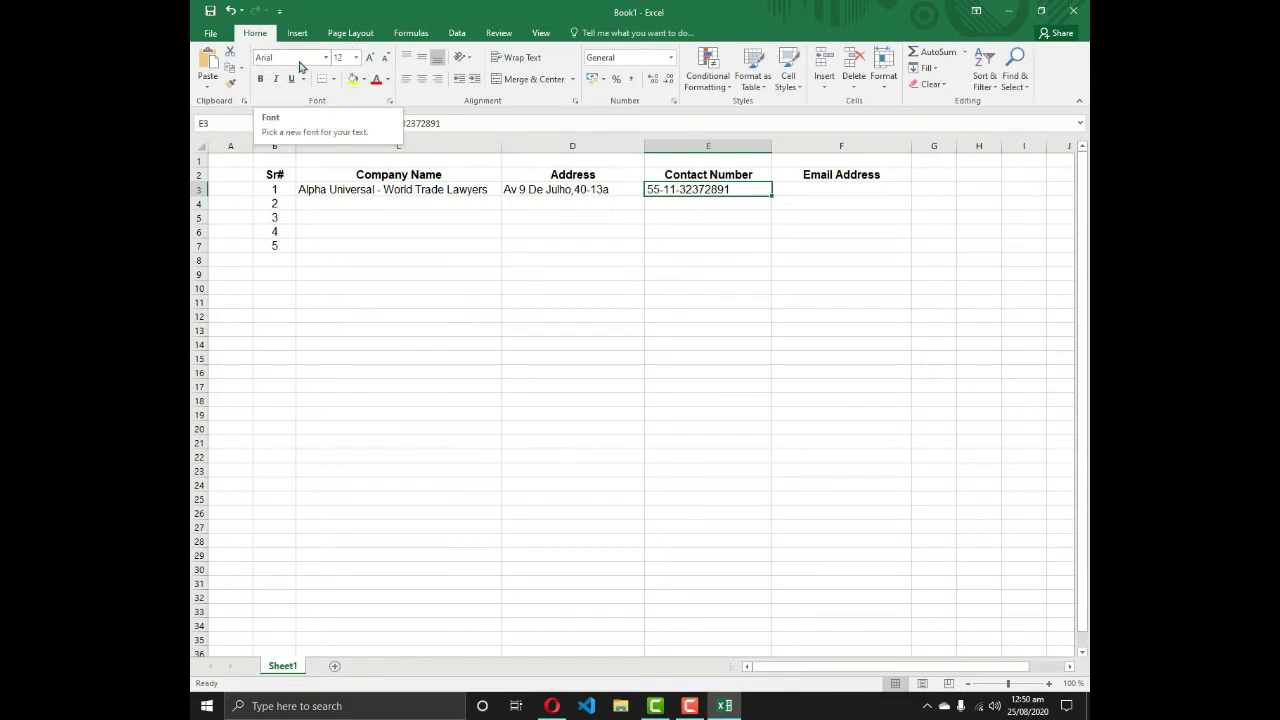
left_click(776, 189)
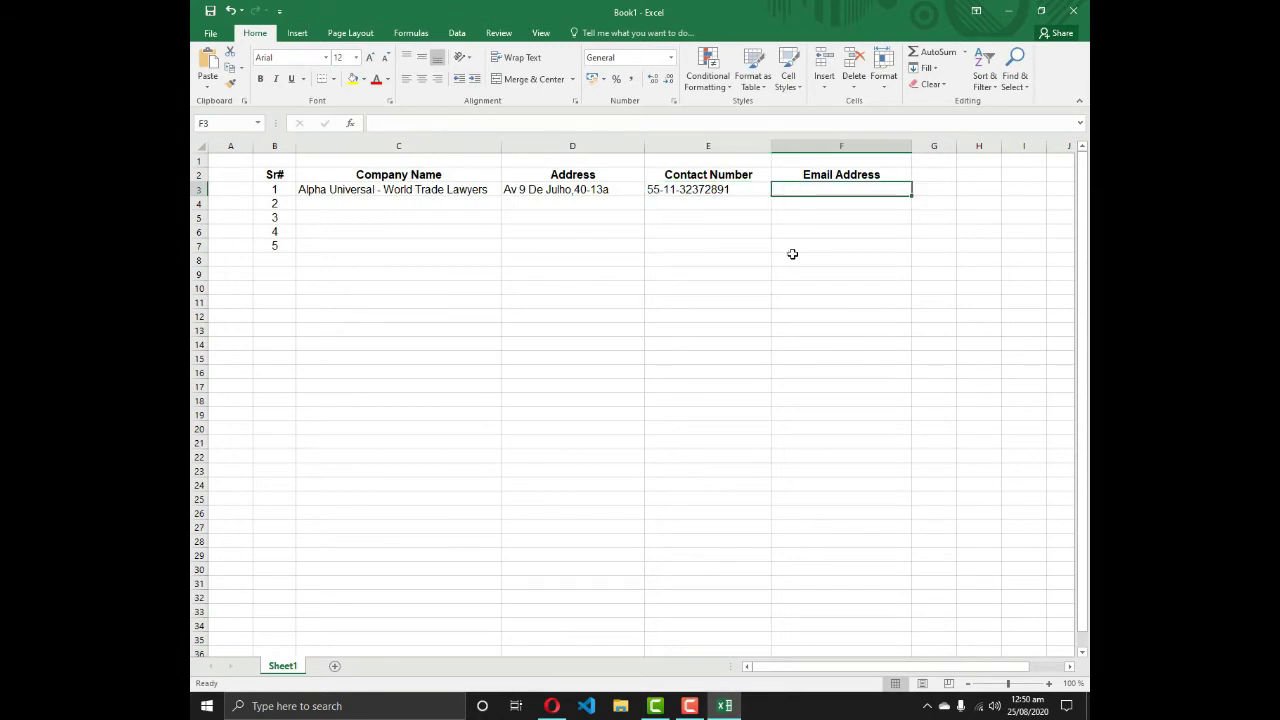
key("alt+Tab")
left_click(567, 370)
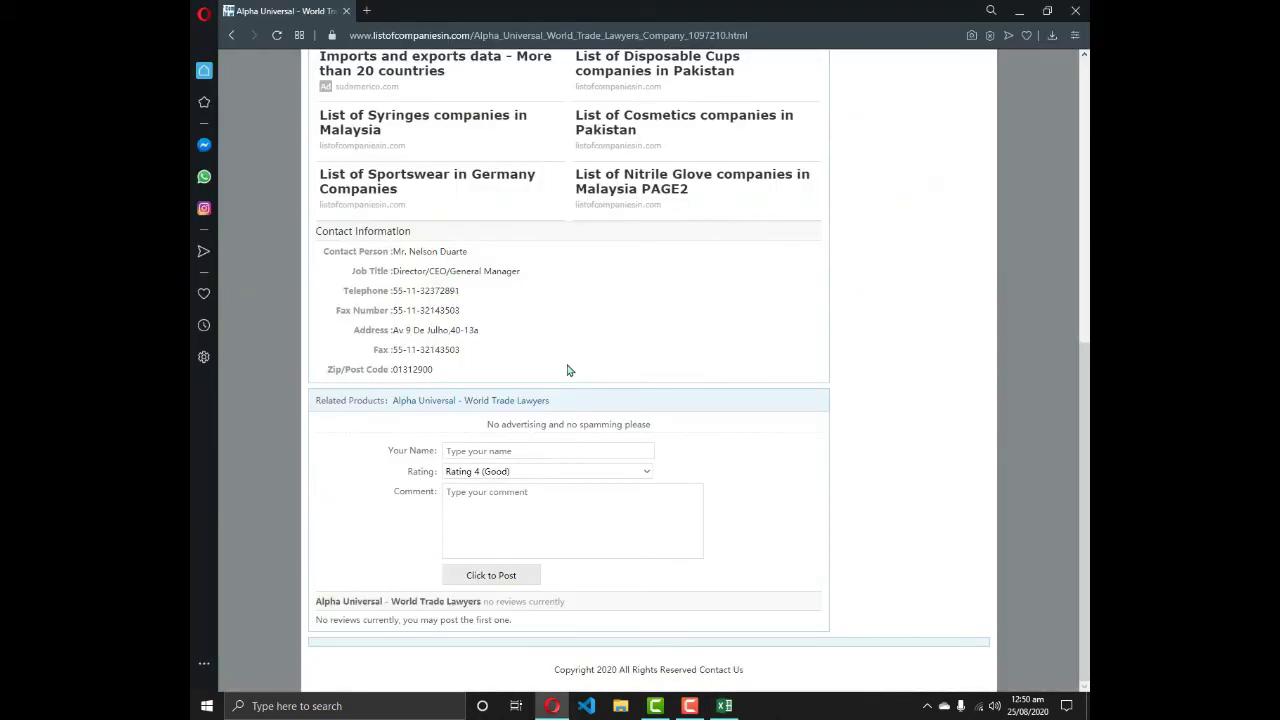
scroll(567, 370, "up", 10)
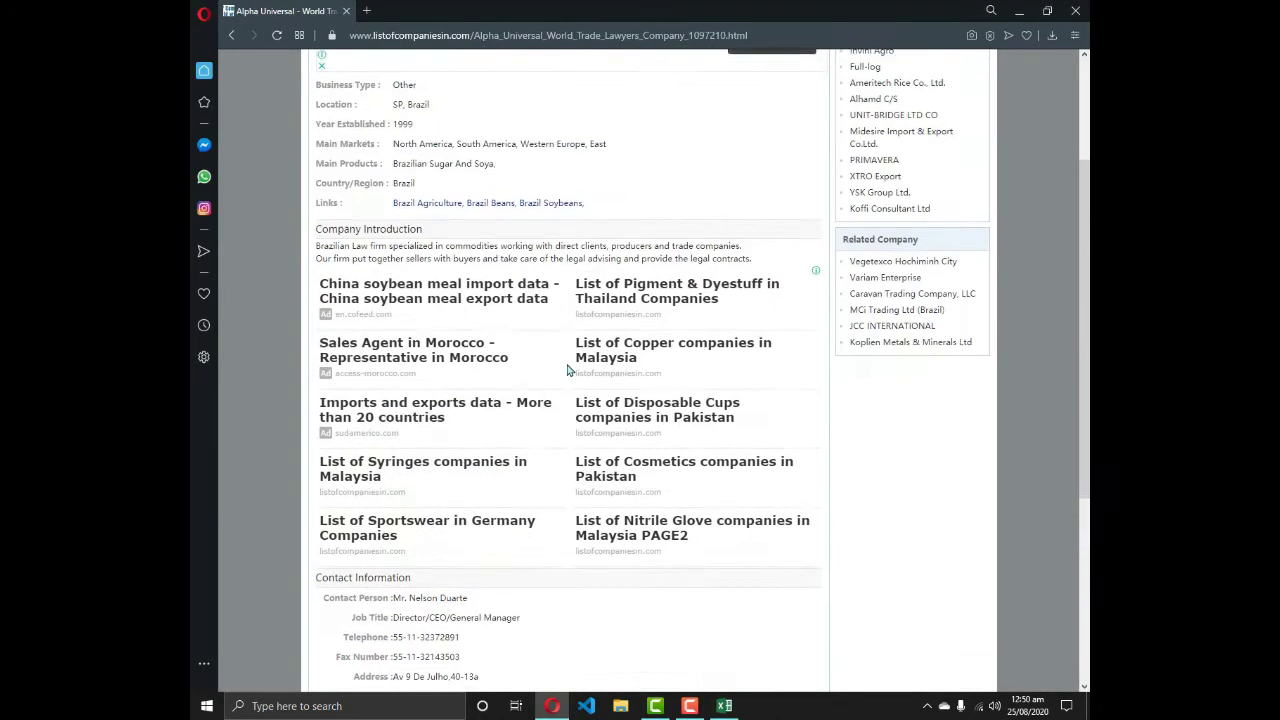
scroll(567, 370, "down", 10)
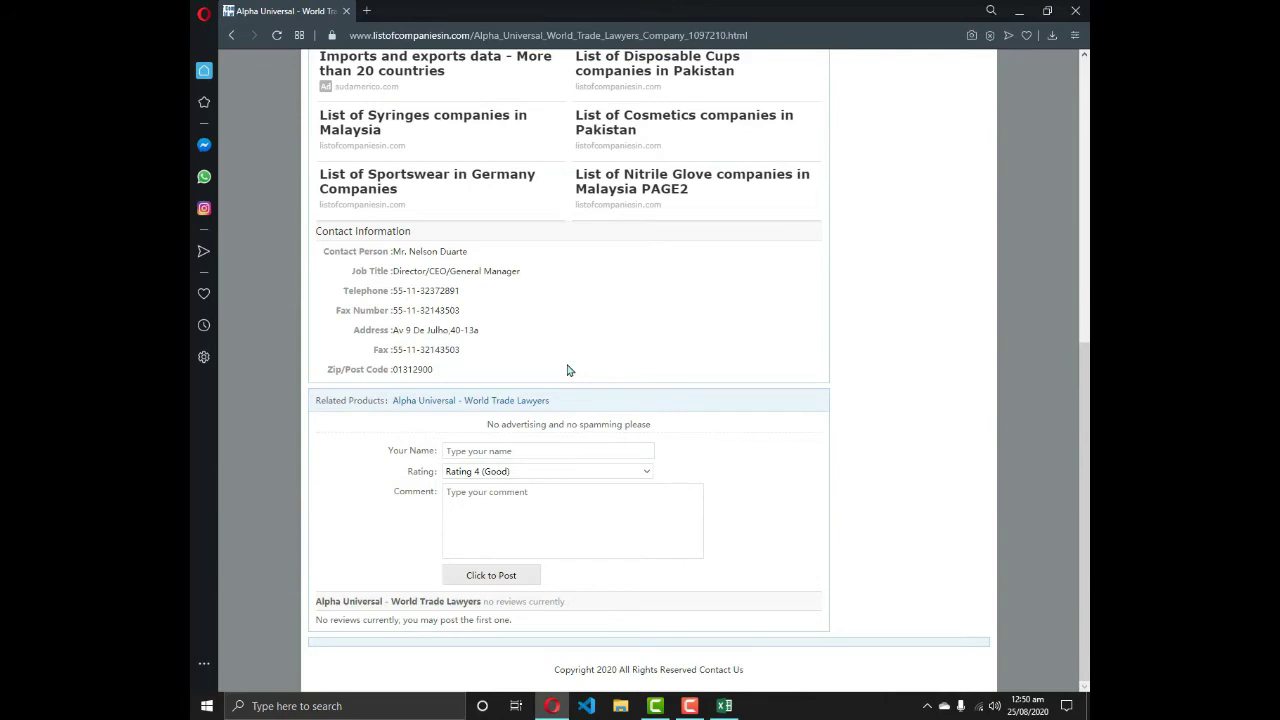
scroll(591, 350, "up", 4)
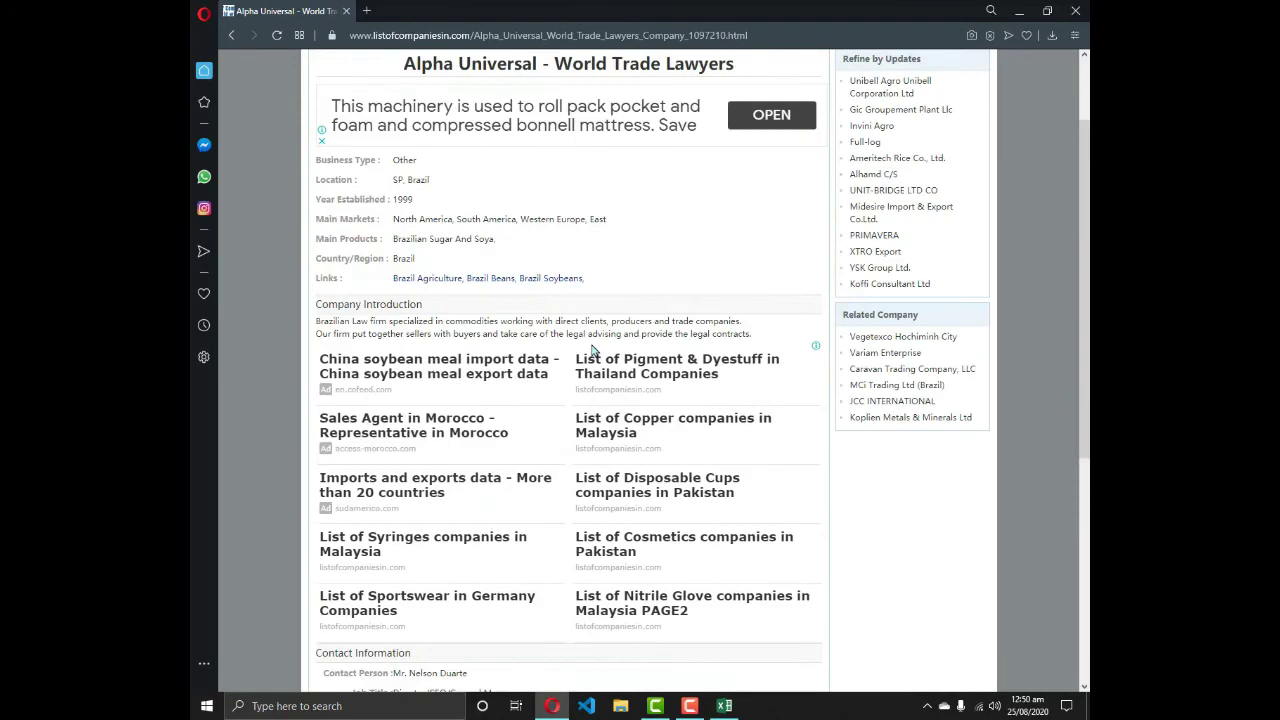
scroll(591, 350, "down", 4)
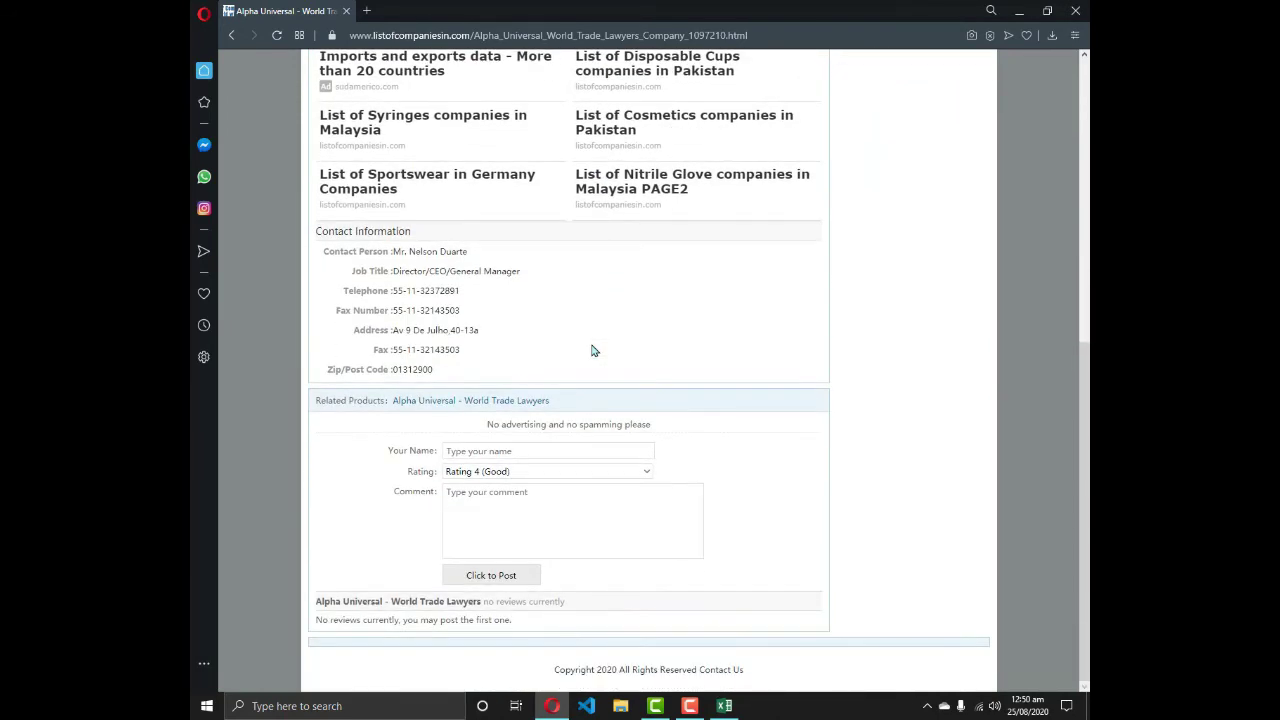
key("alt+Tab")
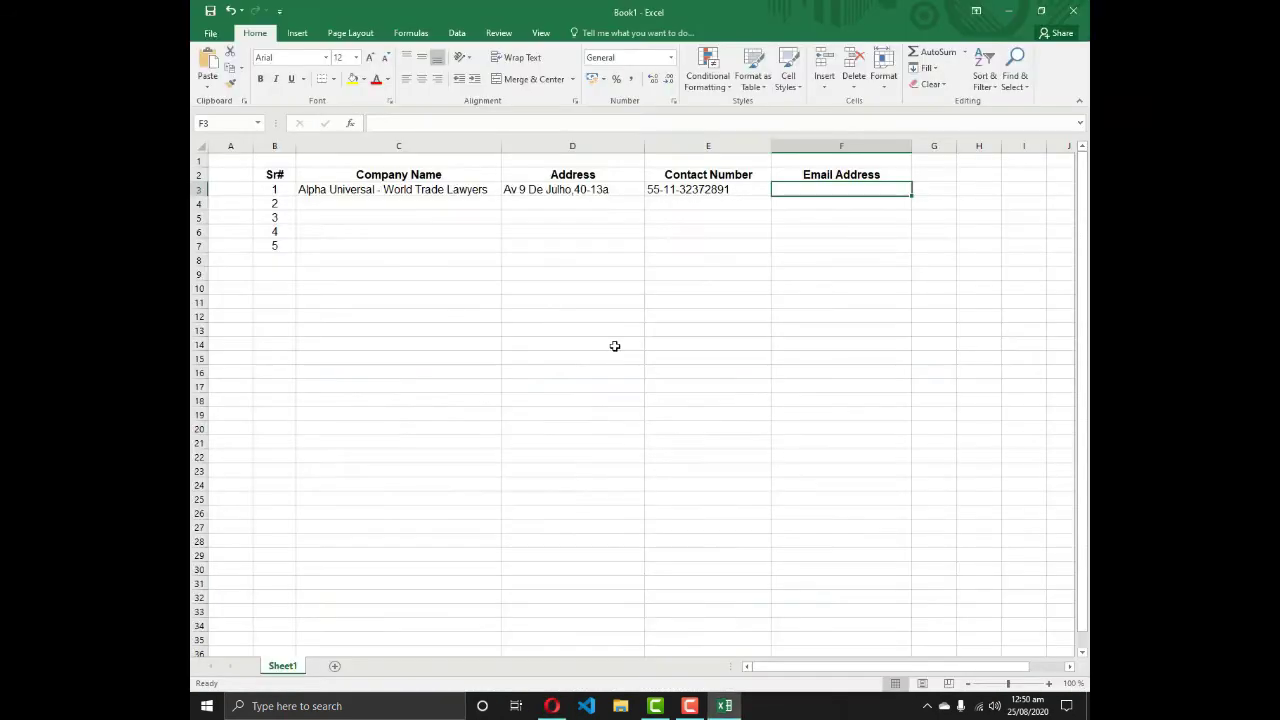
double_click(807, 189)
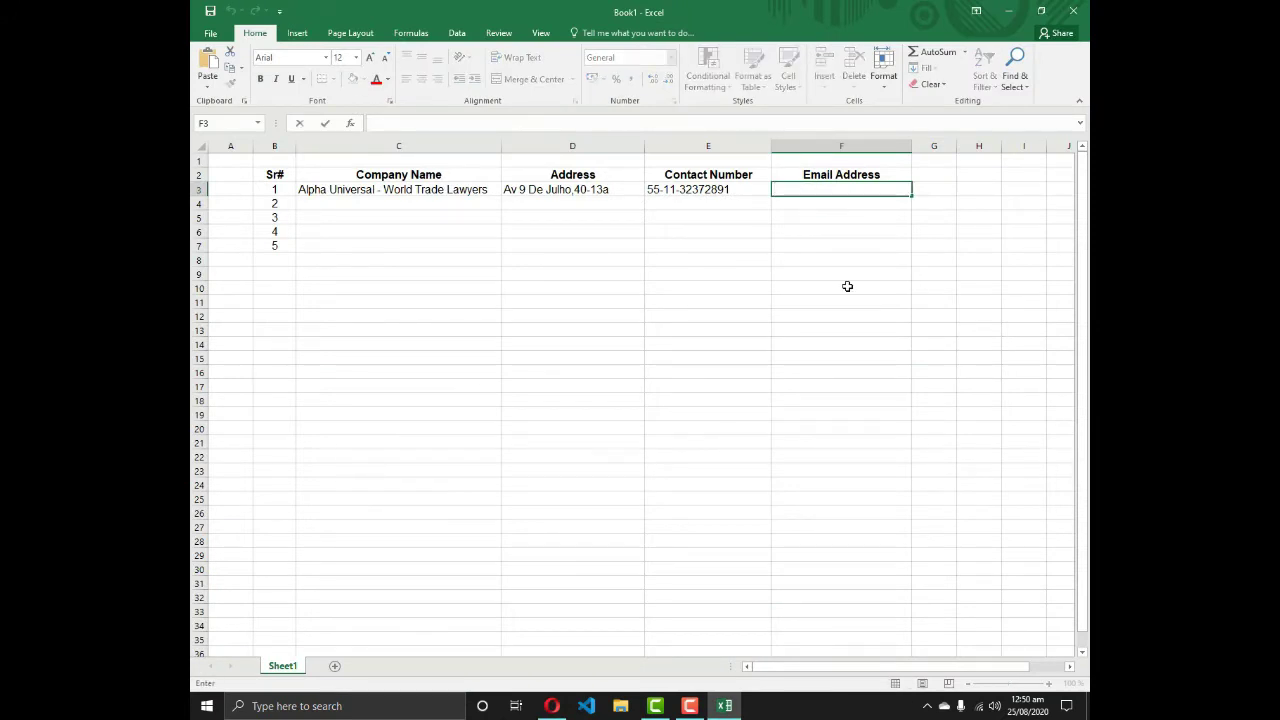
type("xyz@gmail.com")
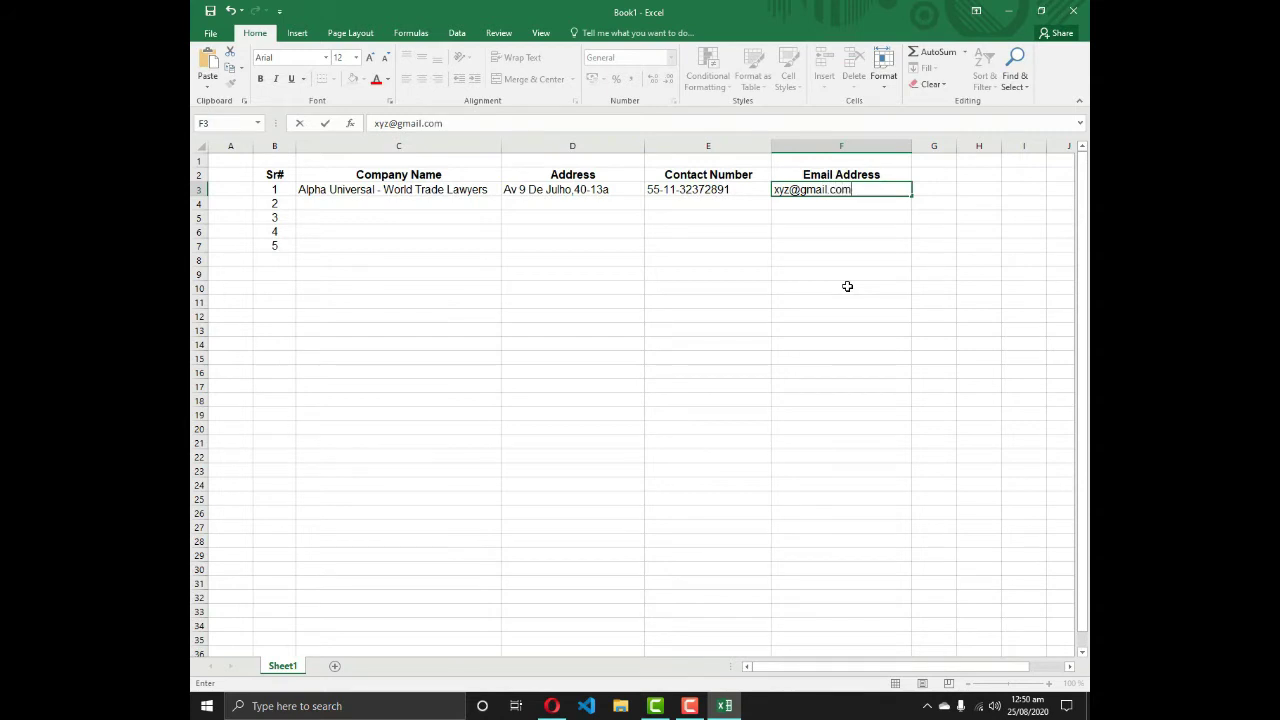
key("Return")
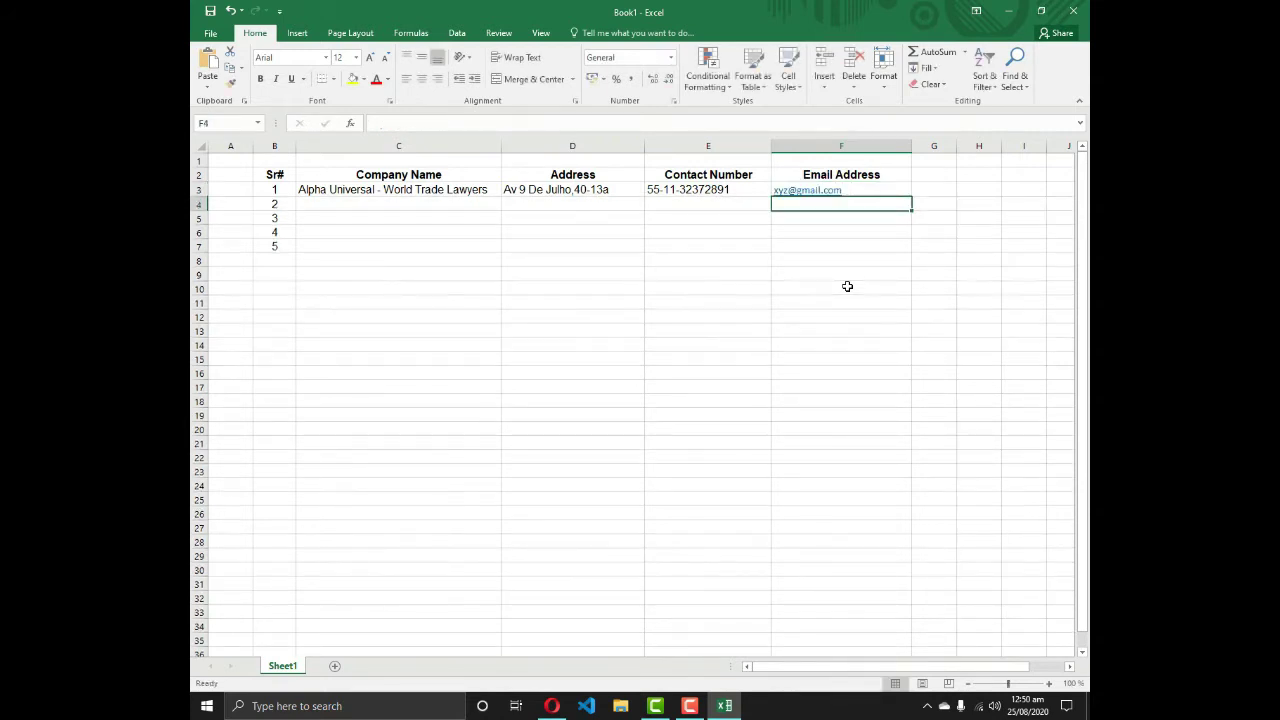
key("Up")
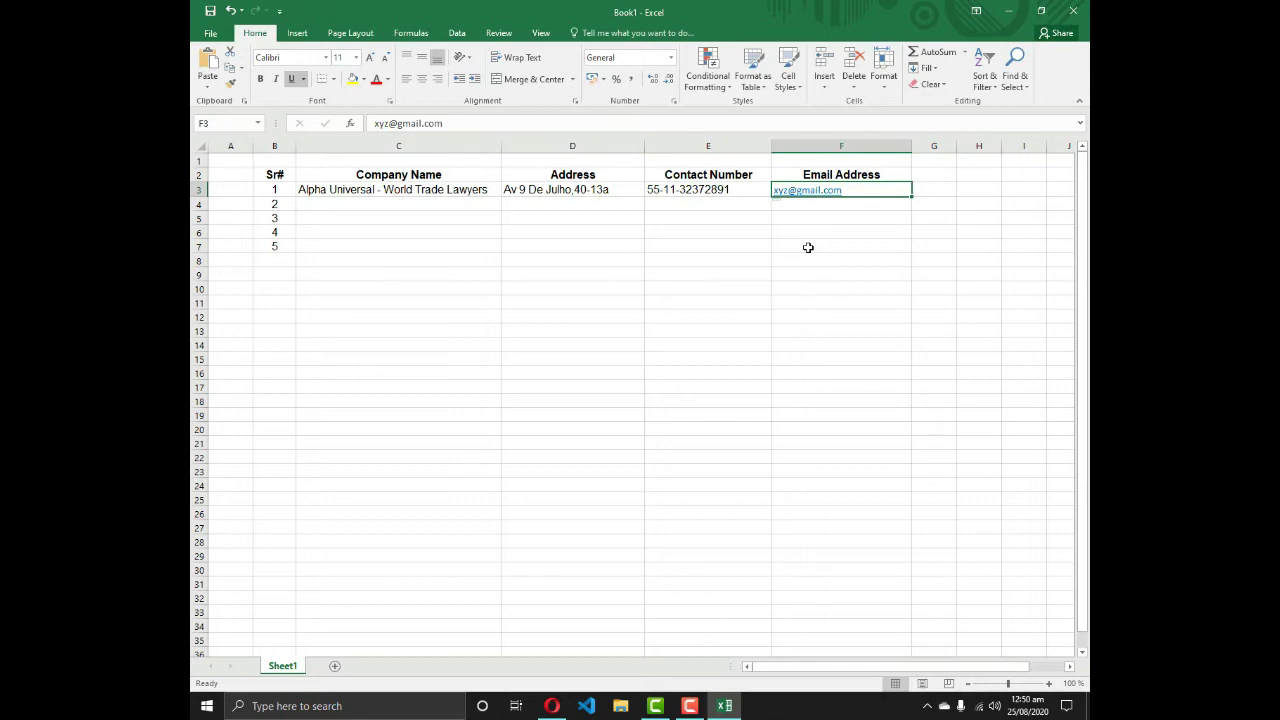
left_click(682, 206)
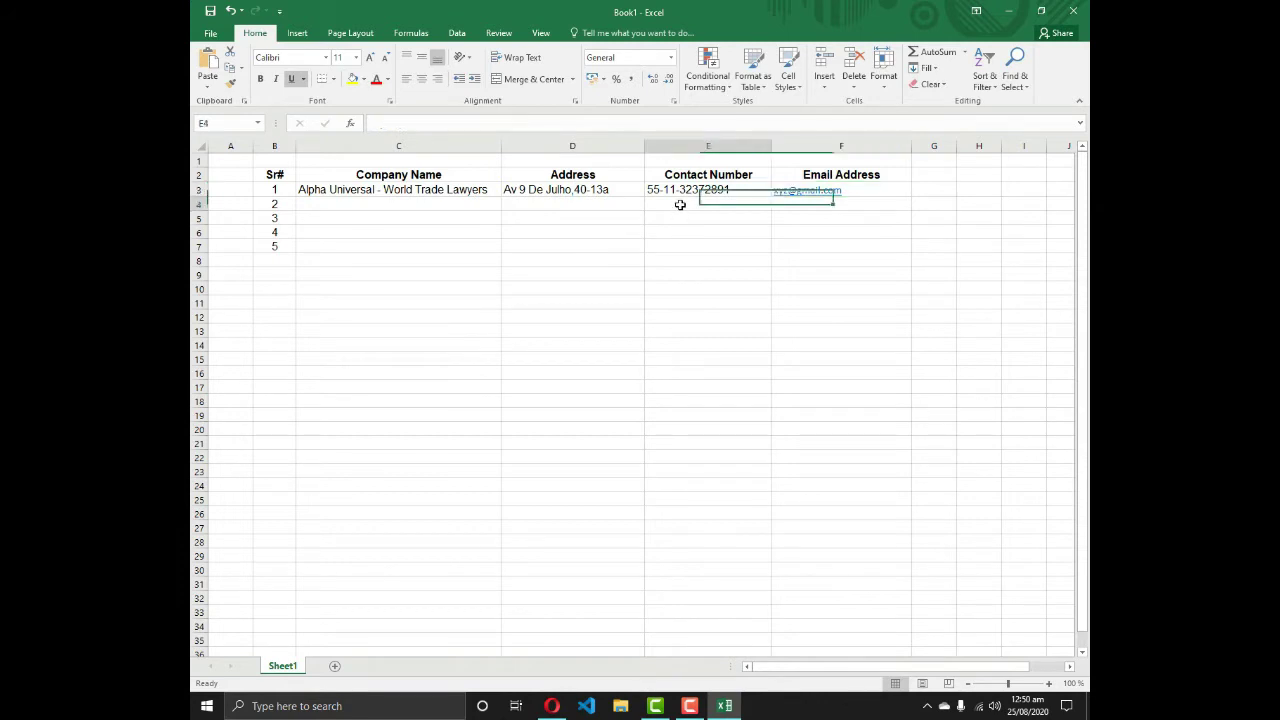
left_click(687, 190)
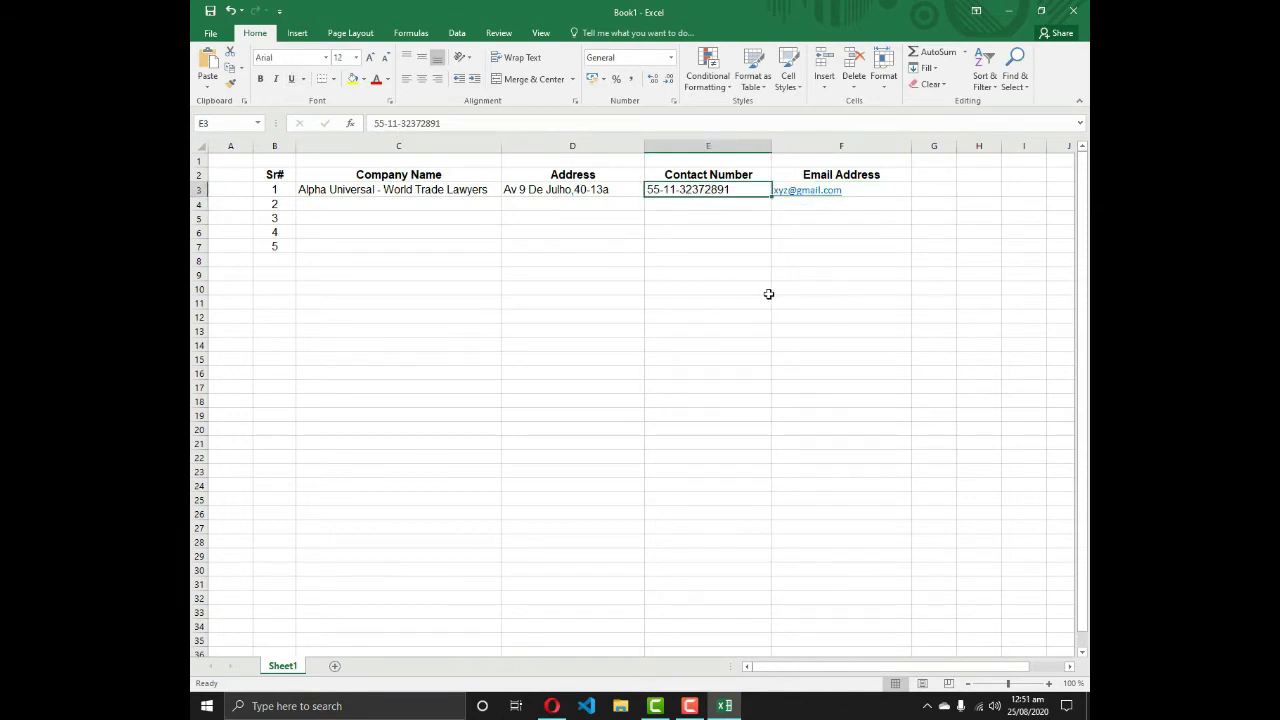
left_click(853, 190)
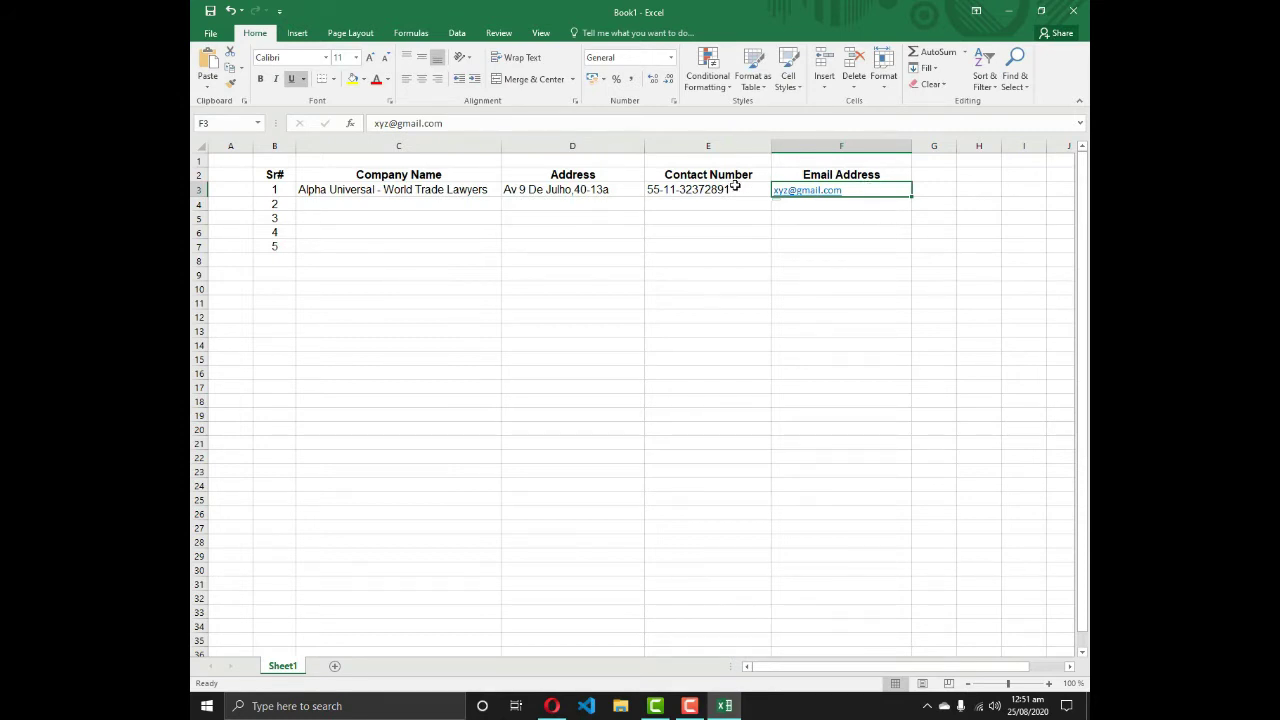
Replace the e-mail in F3 with xvzgmail.com.
left_click(862, 227)
left_click(860, 191)
double_click(882, 191)
key("BackSpace")
key("BackSpace")
key("BackSpace")
key("BackSpace")
key("BackSpace")
key("BackSpace")
key("BackSpace")
key("BackSpace")
key("BackSpace")
key("BackSpace")
key("BackSpace")
key("BackSpace")
key("BackSpace")
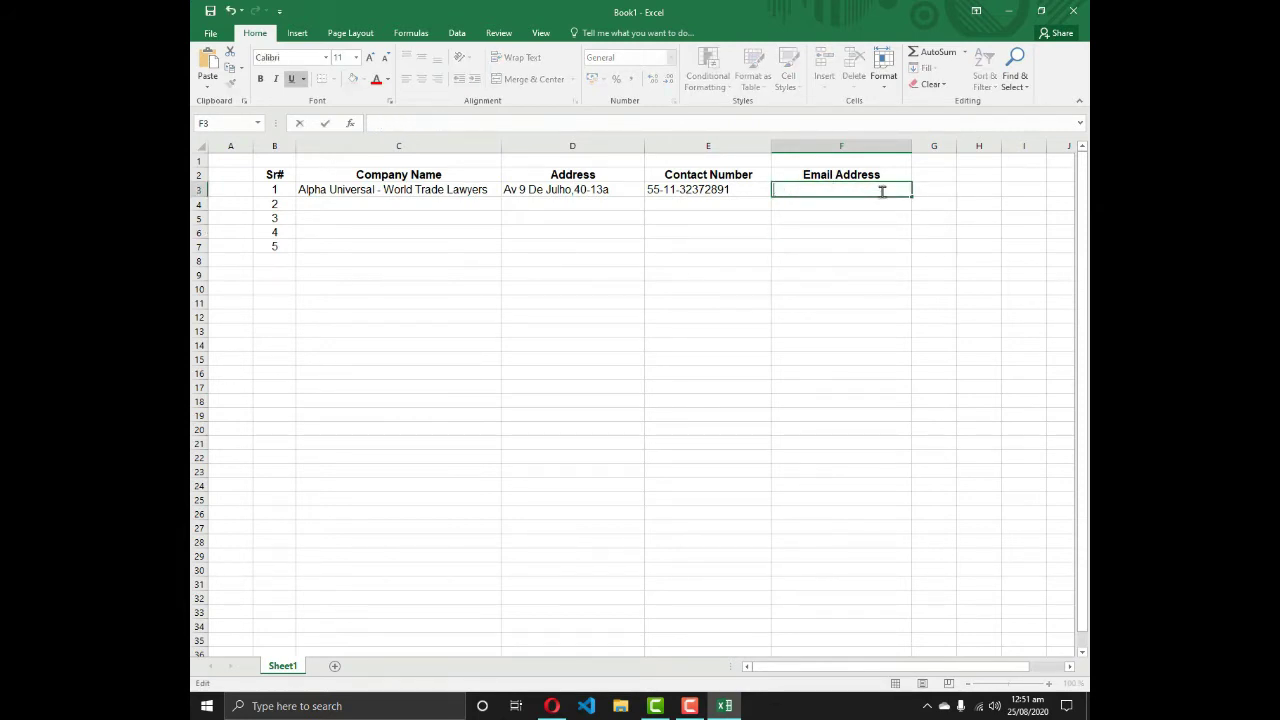
type("xvzgmail.com")
key("Return")
key("Up")
key("Up")
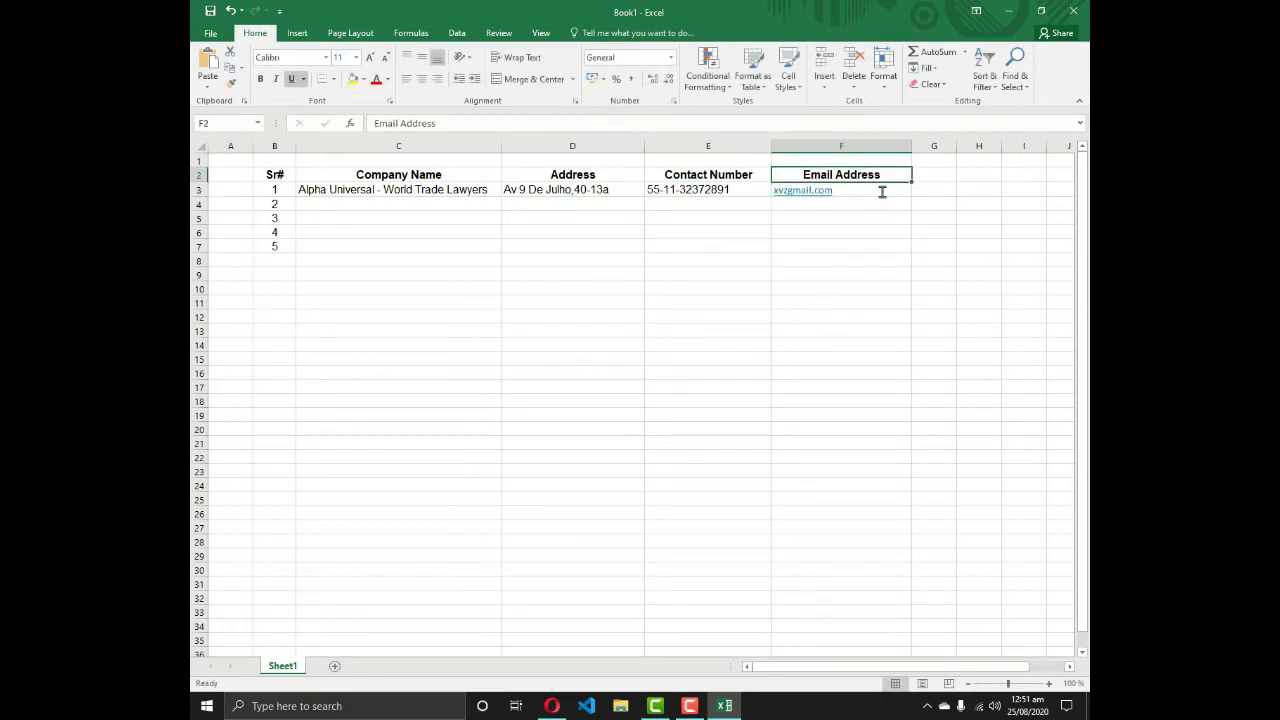
Clear F3 and enter xyzgmail.com instead.
left_click(852, 193)
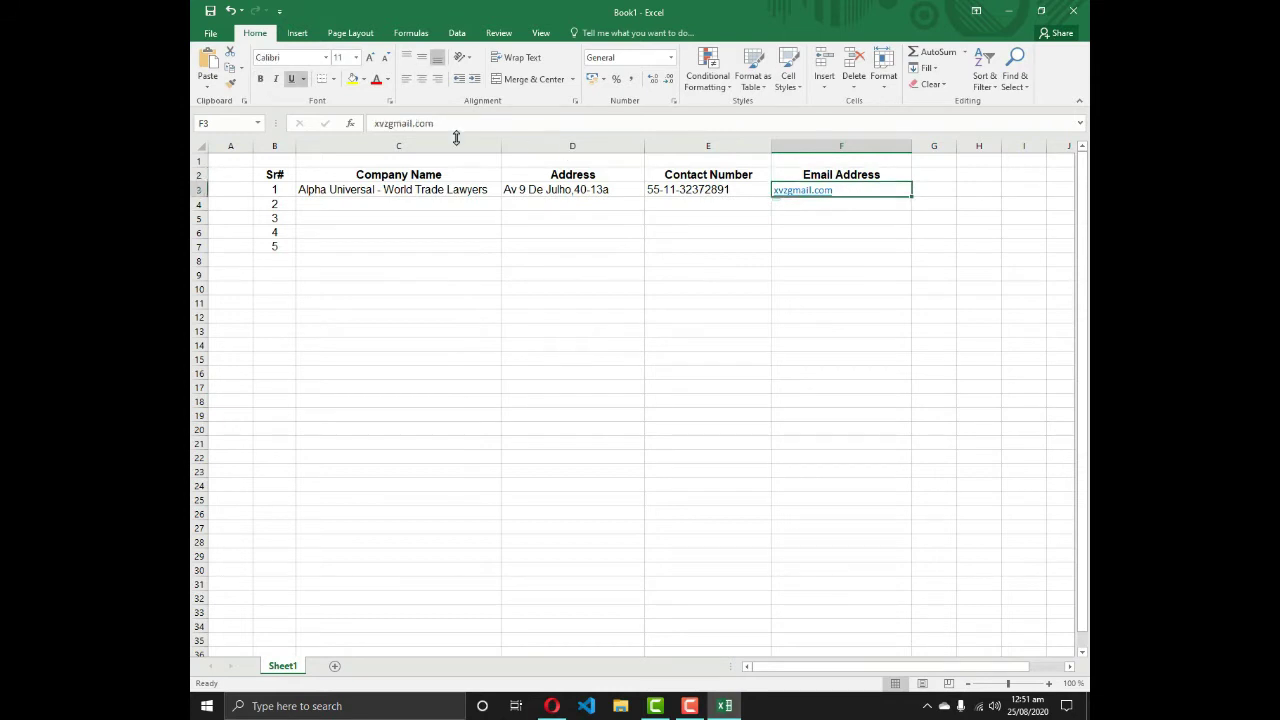
left_click_drag(443, 123, 322, 125)
key("BackSpace")
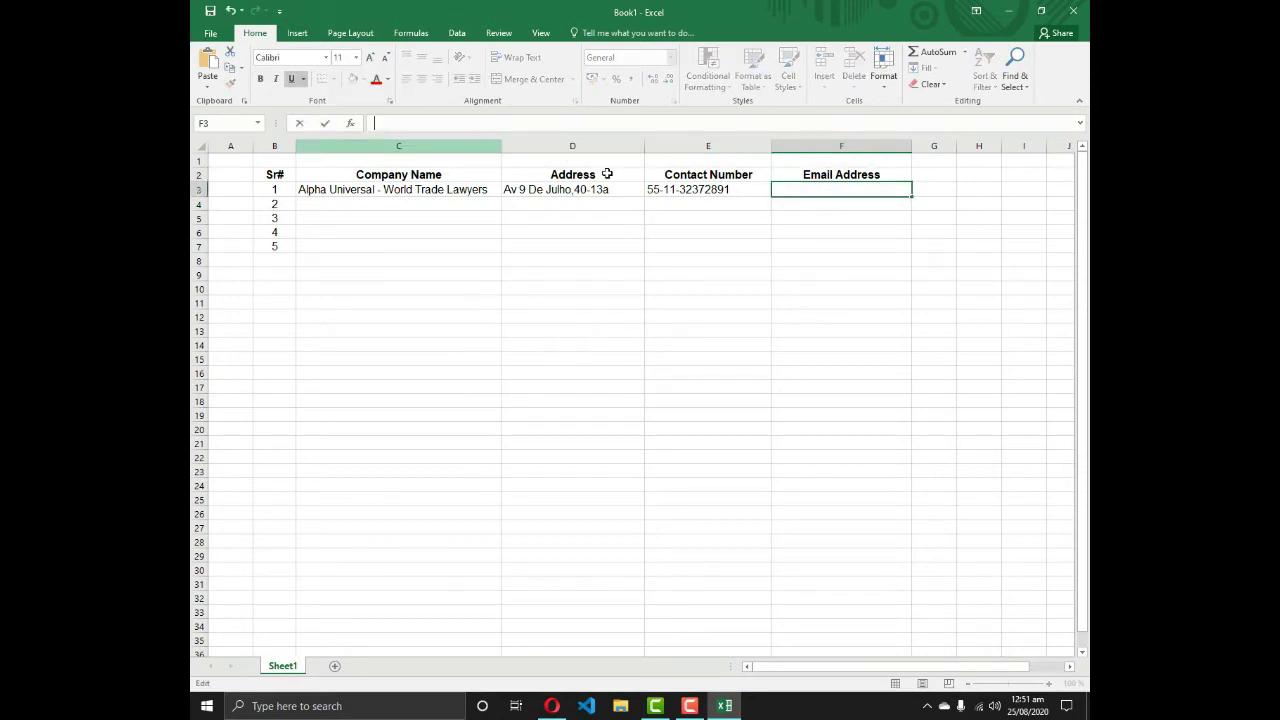
left_click(809, 206)
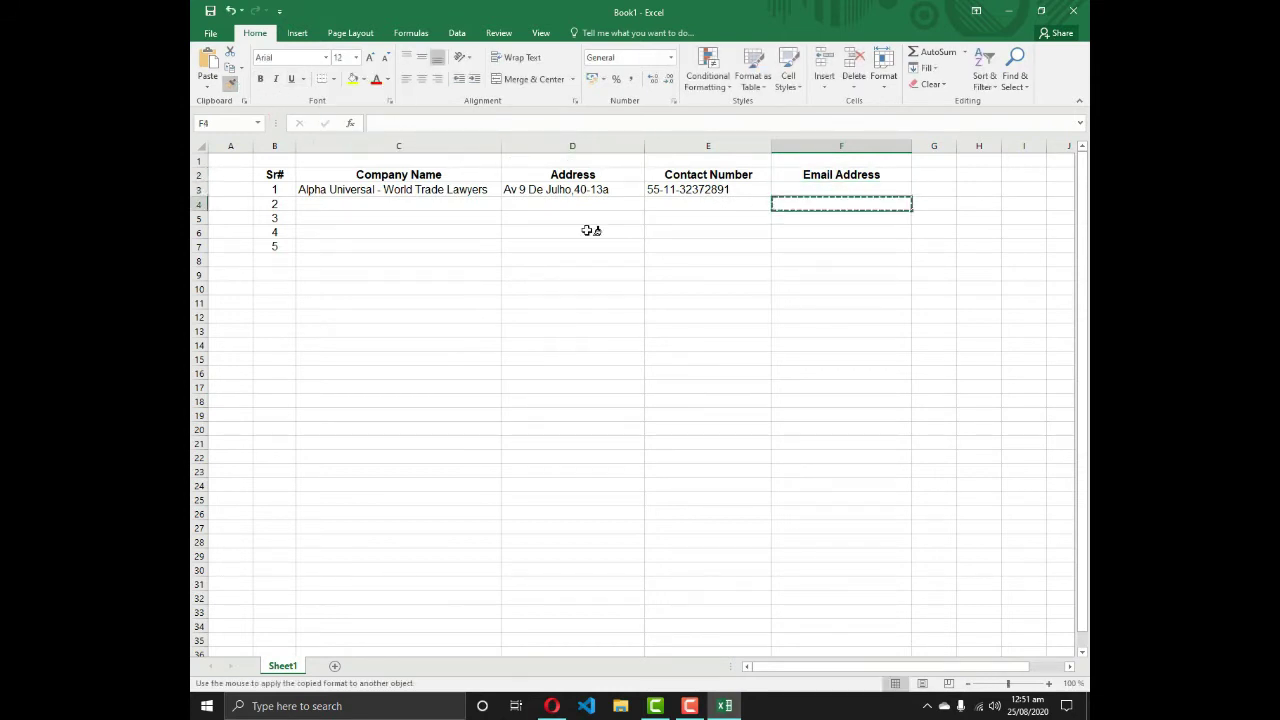
left_click(802, 190)
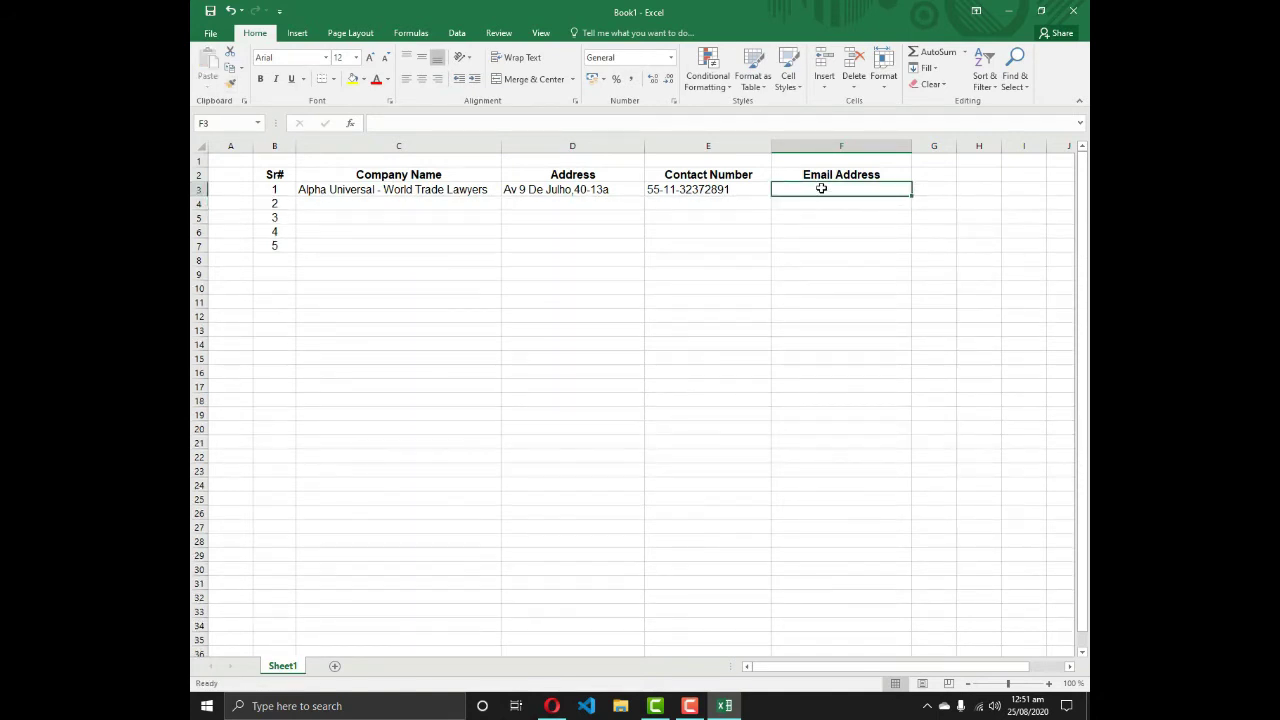
double_click(821, 188)
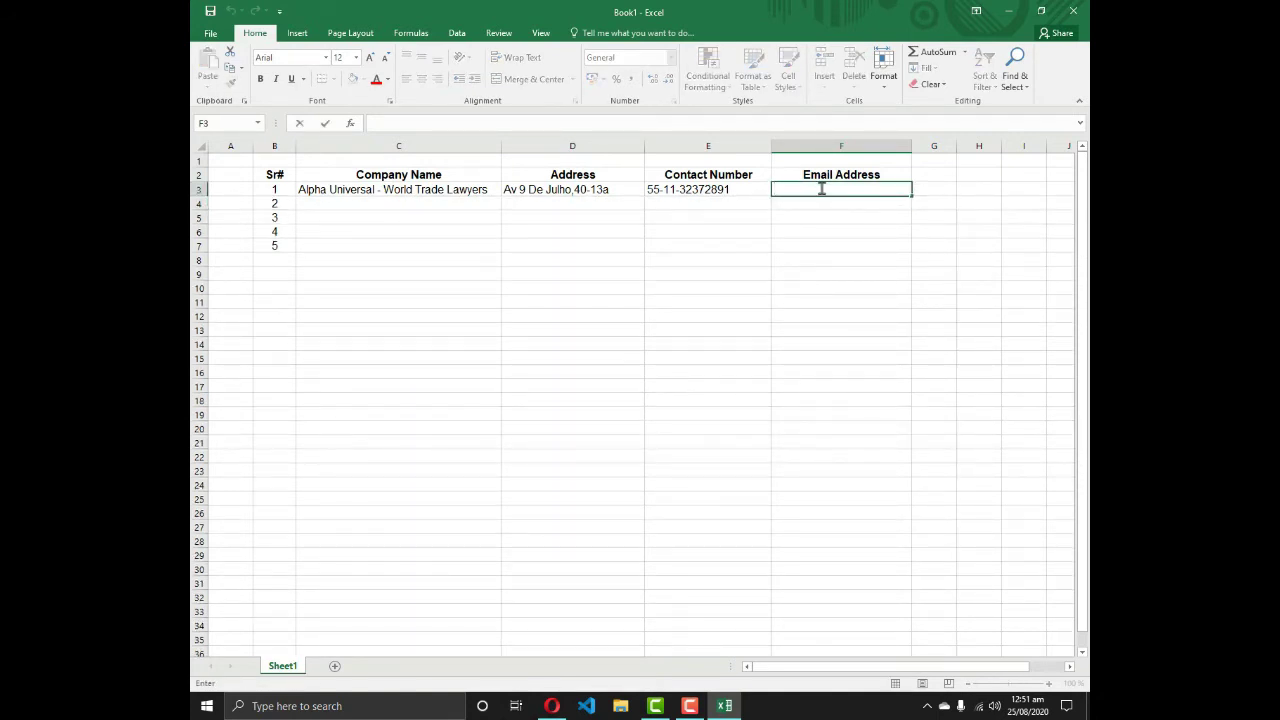
type("xyzgmail.com")
key("Return")
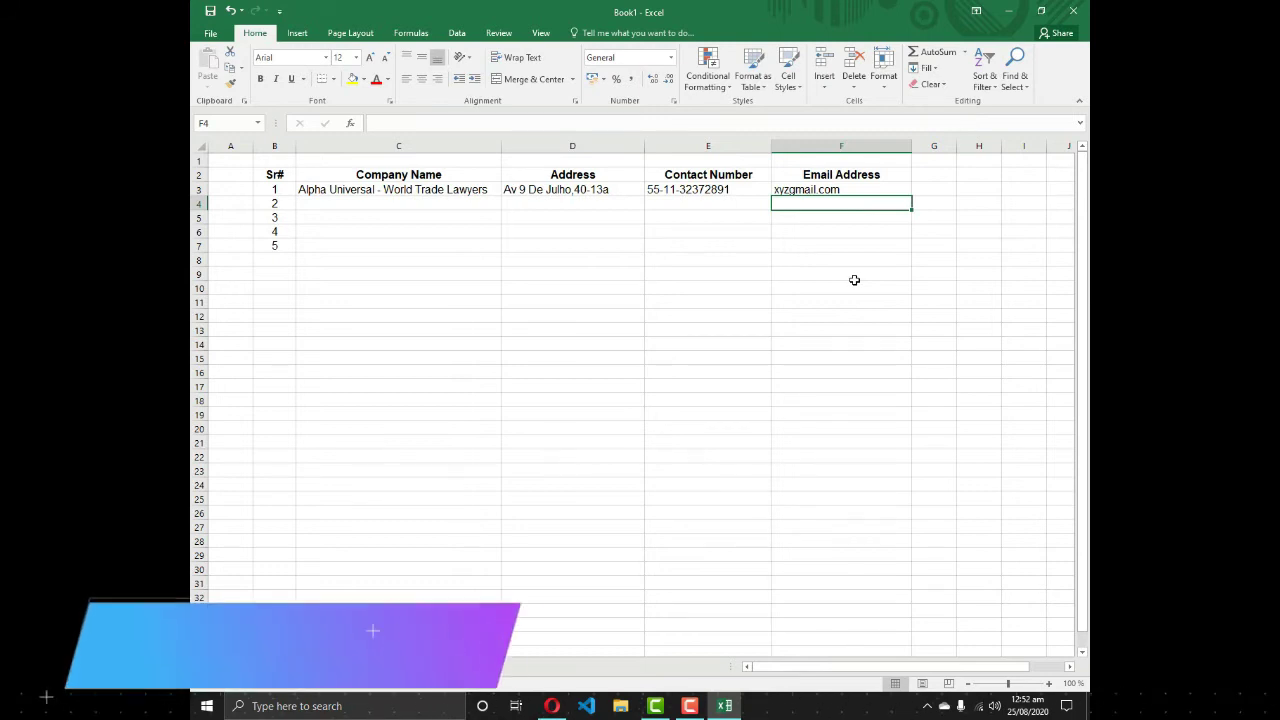
key("Up")
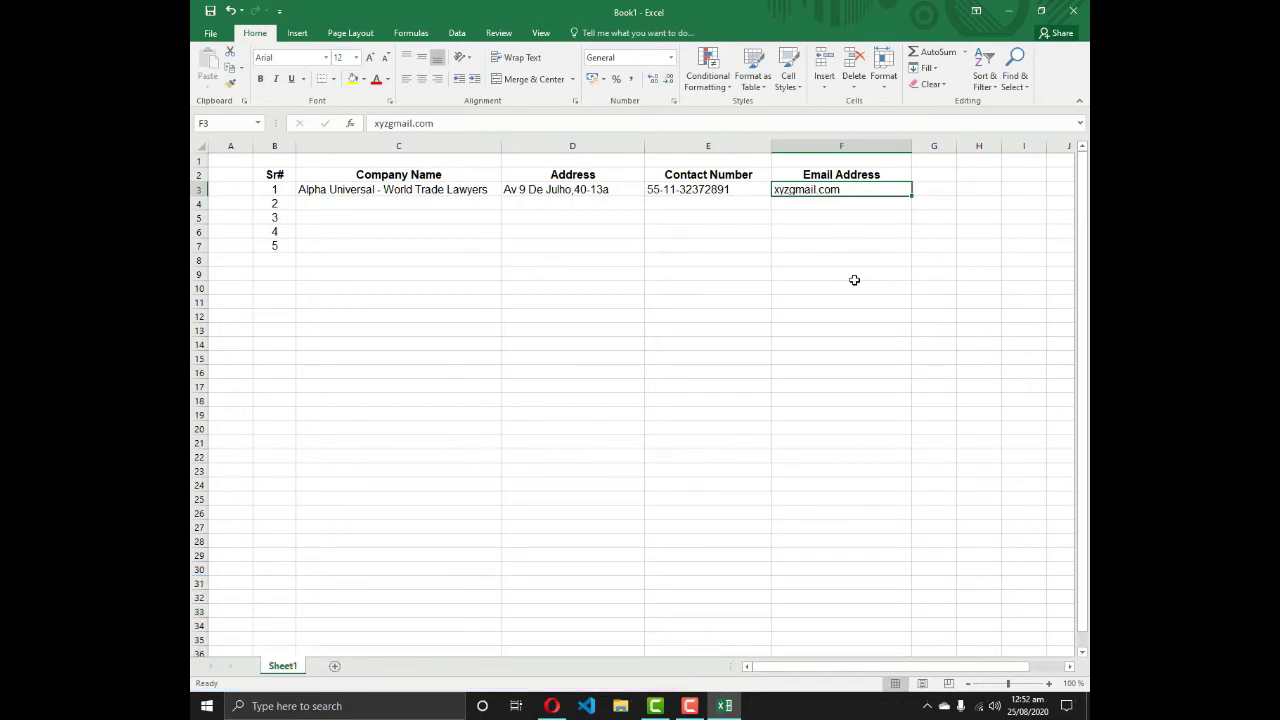
key("Delete")
key("Up")
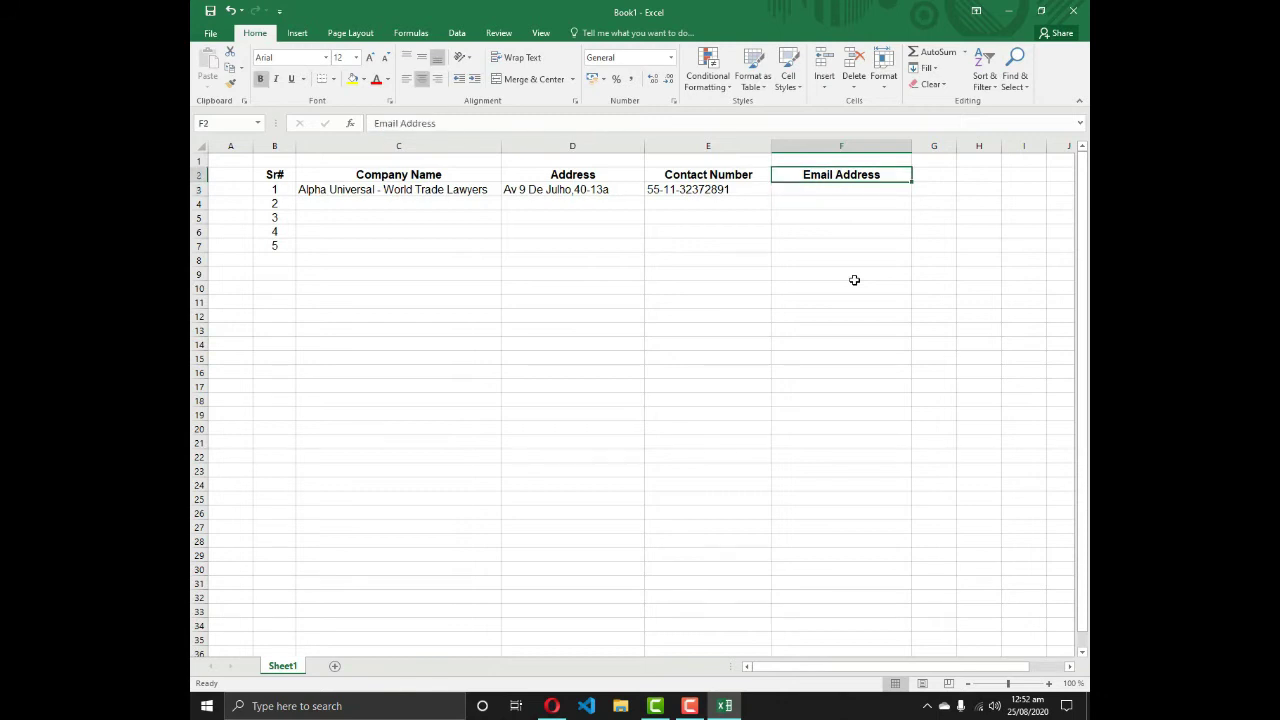
key("Down")
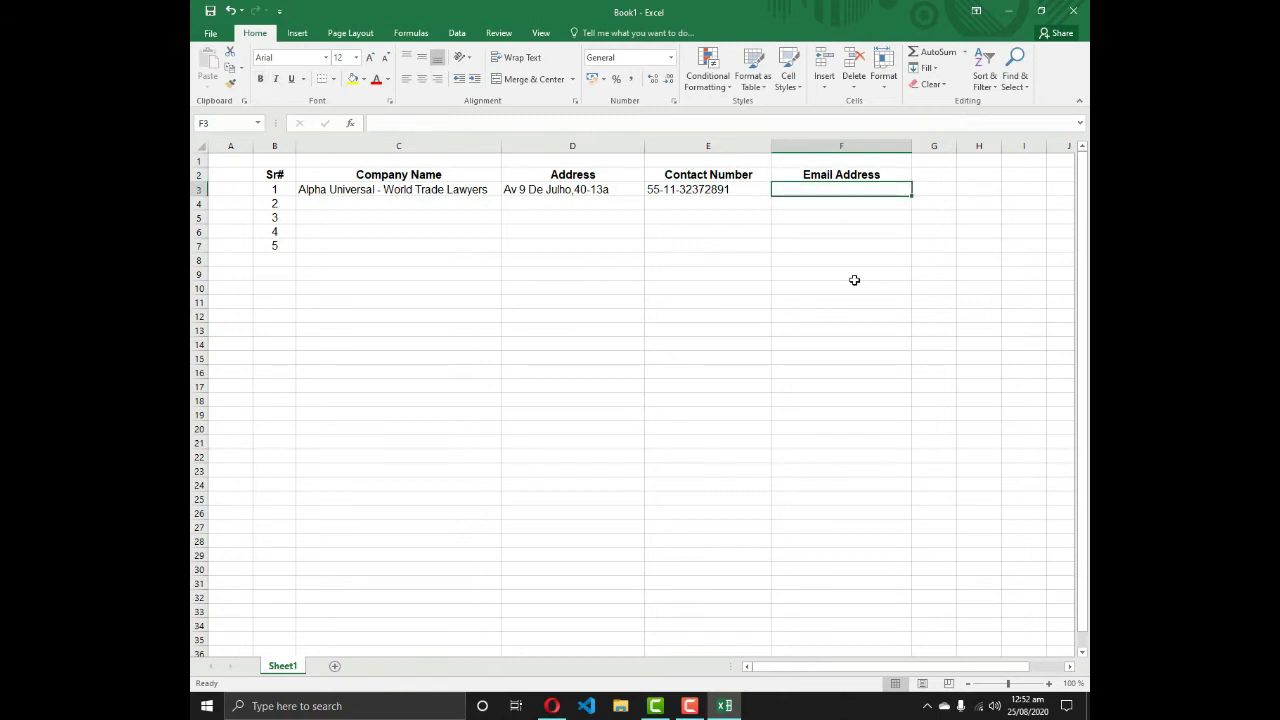
type("xyz")
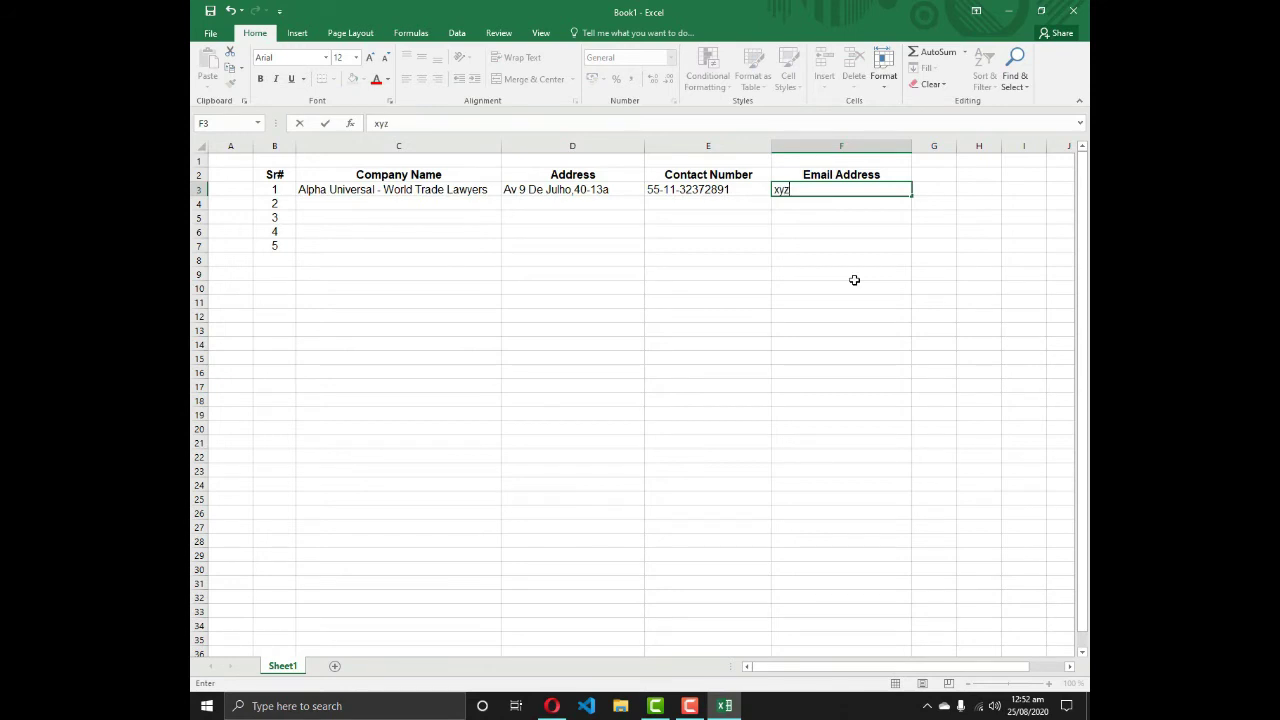
type("@gmail.com")
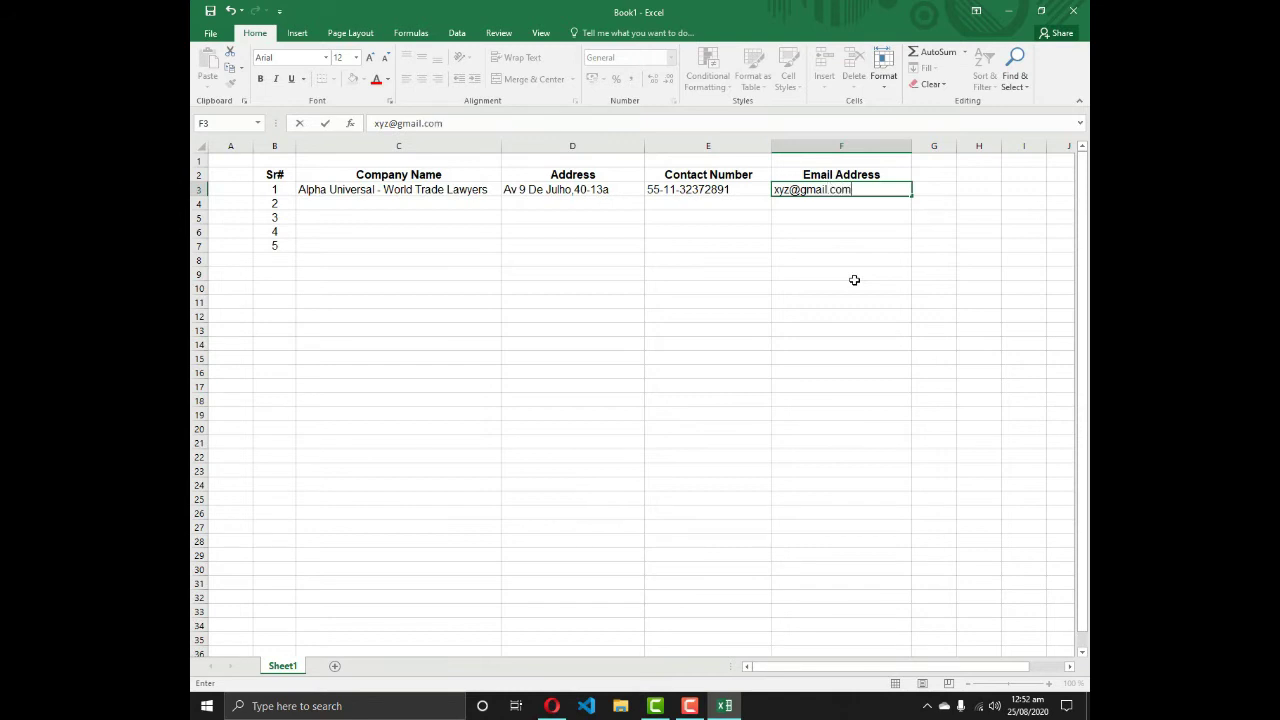
key("Return")
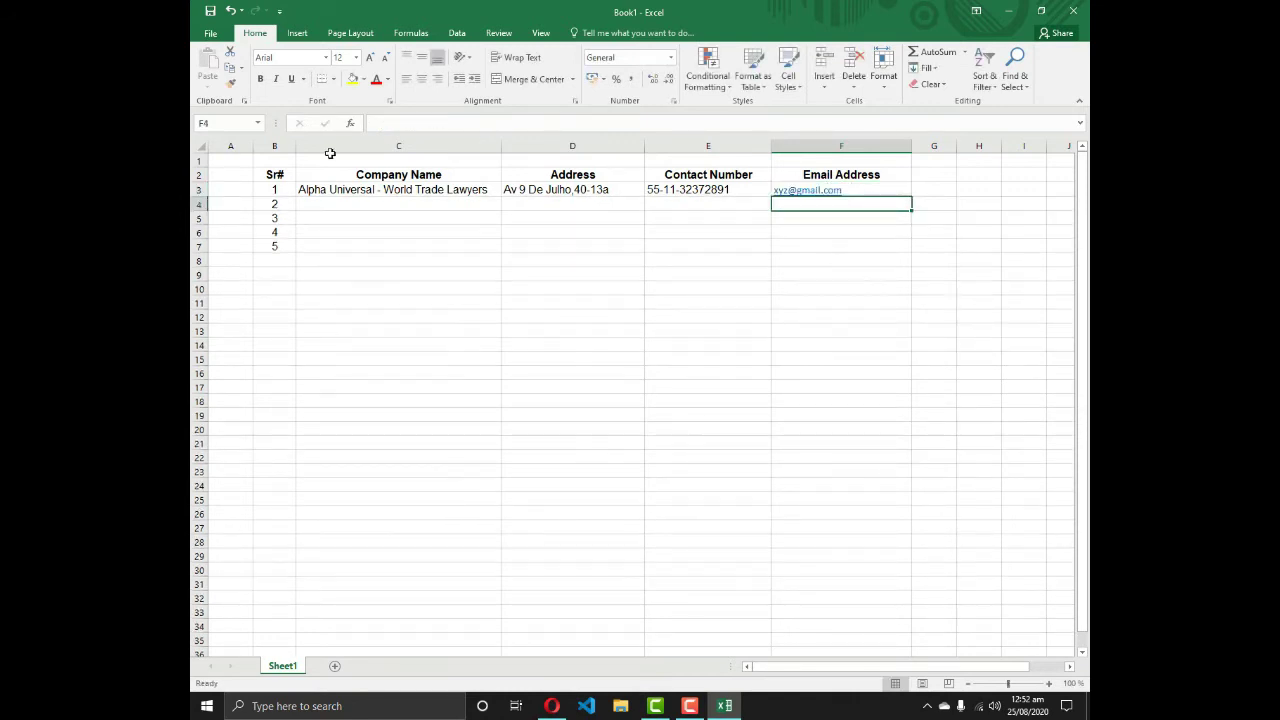
Centre-align the contents of every cell across the whole worksheet.
left_click(199, 149)
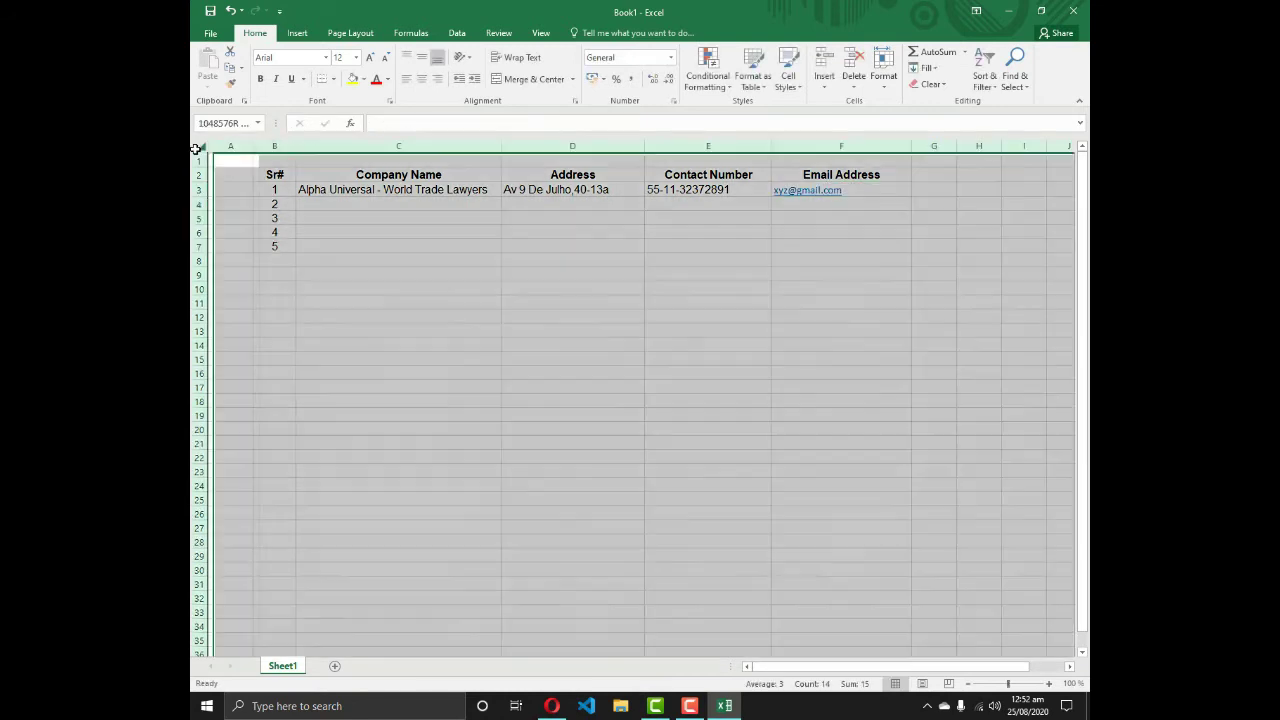
left_click(421, 79)
left_click(717, 195)
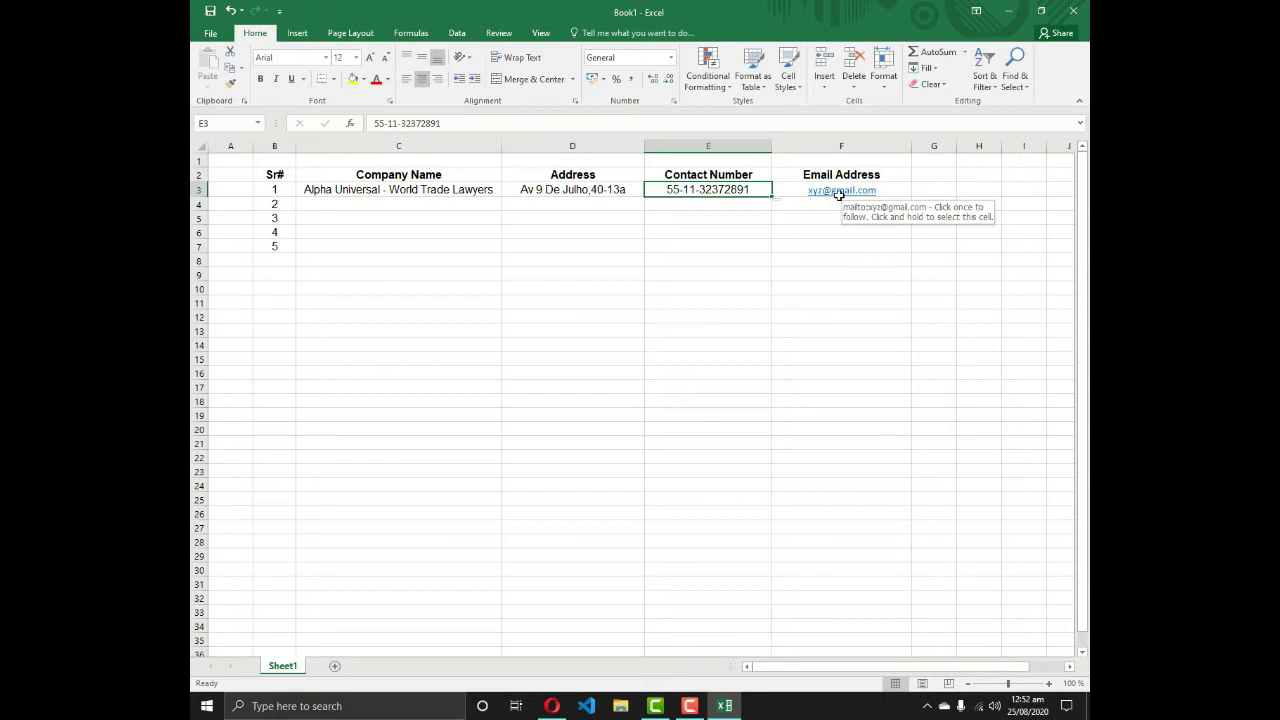
left_click(677, 205)
key("Left")
key("Left")
key("Left")
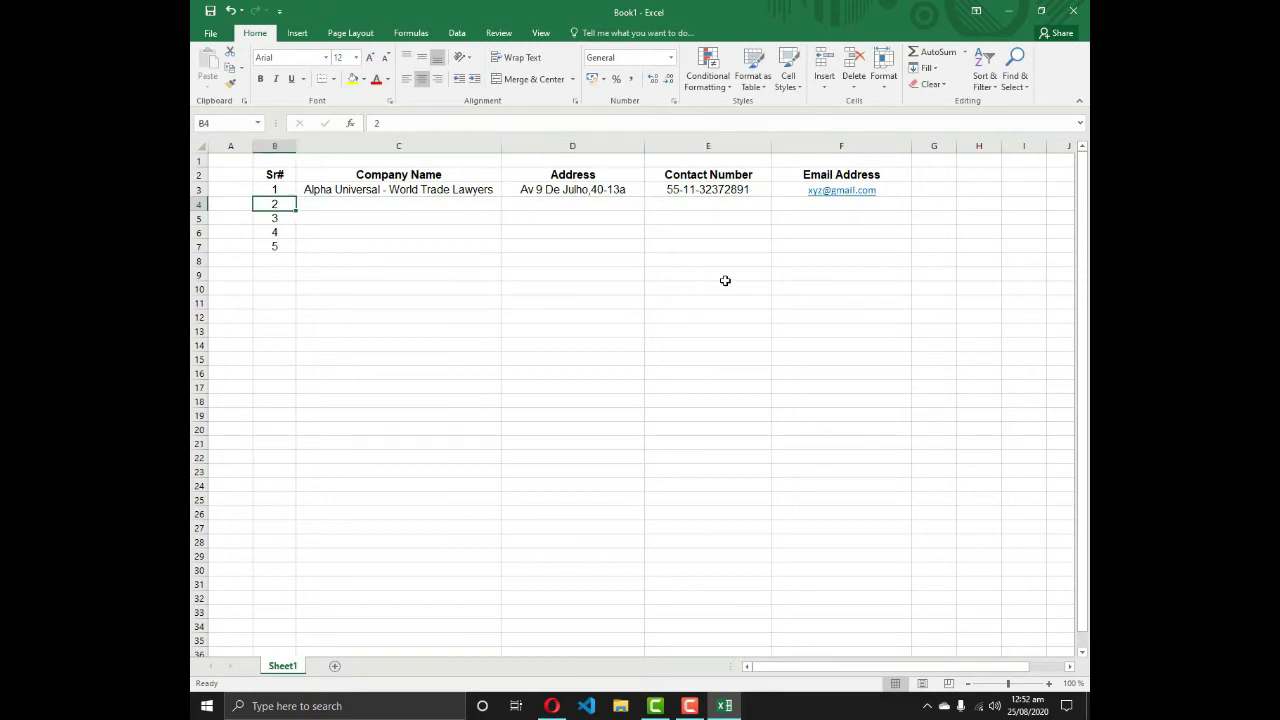
key("Right")
key("alt+Tab")
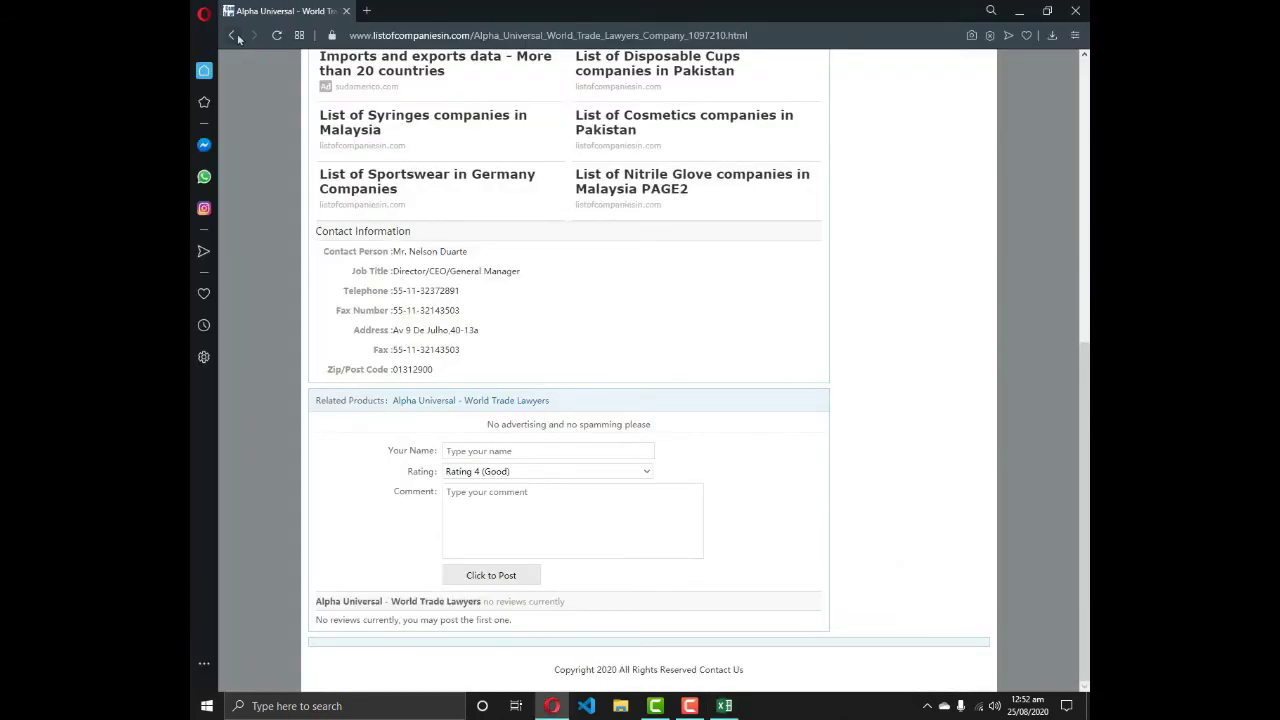
Copy GGR IMPORTACAO AND EXPORTACAO from the sugar companies list into C4 and widen column C.
left_click(233, 36)
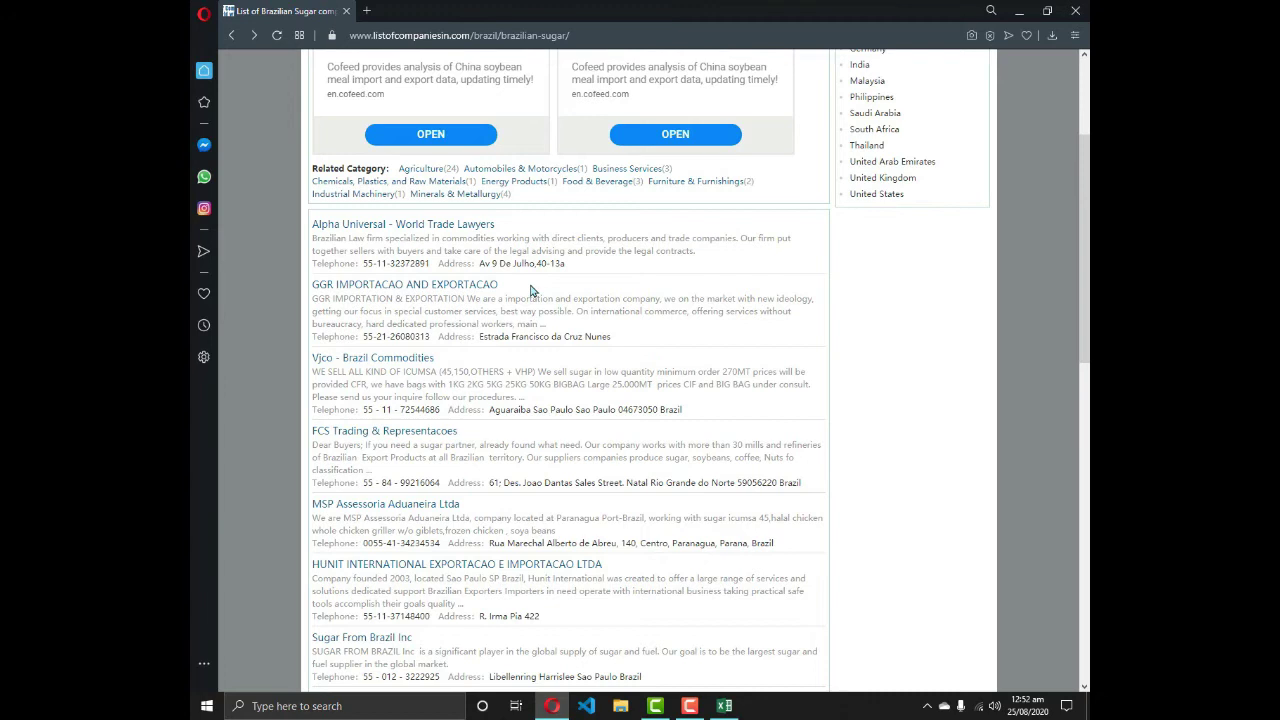
left_click_drag(503, 285, 312, 284)
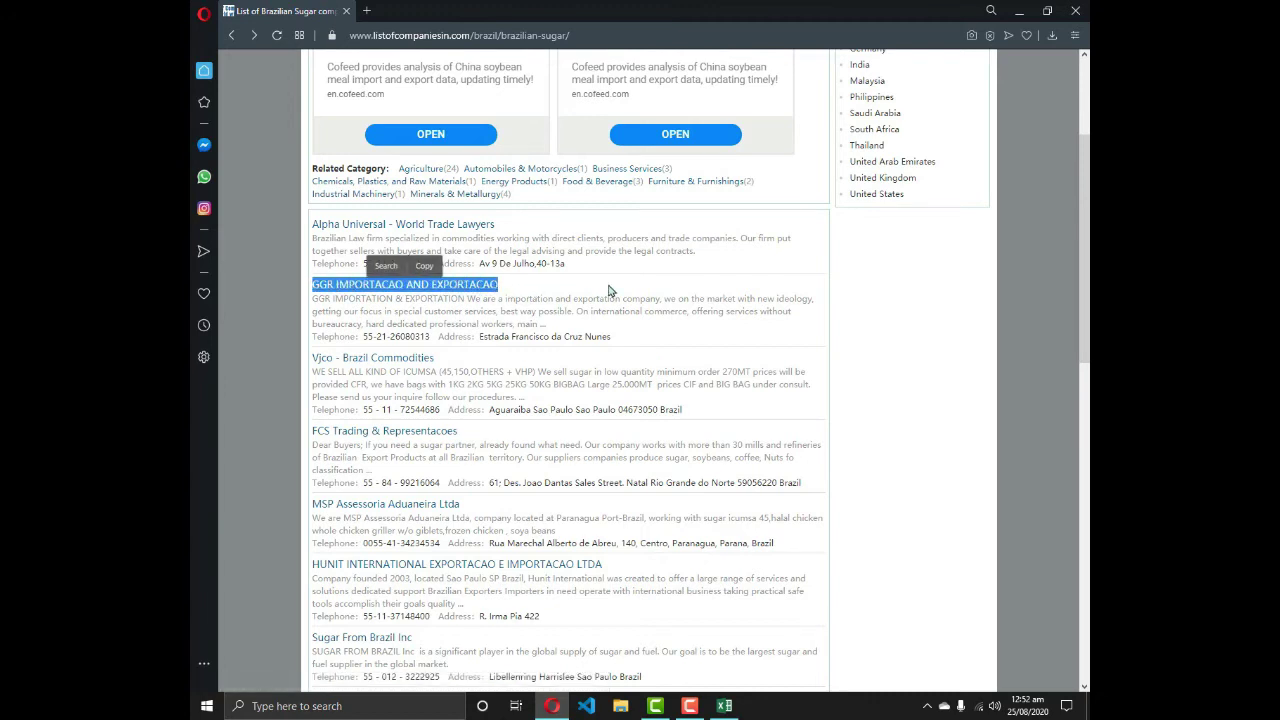
key("ctrl+c")
key("alt+Tab")
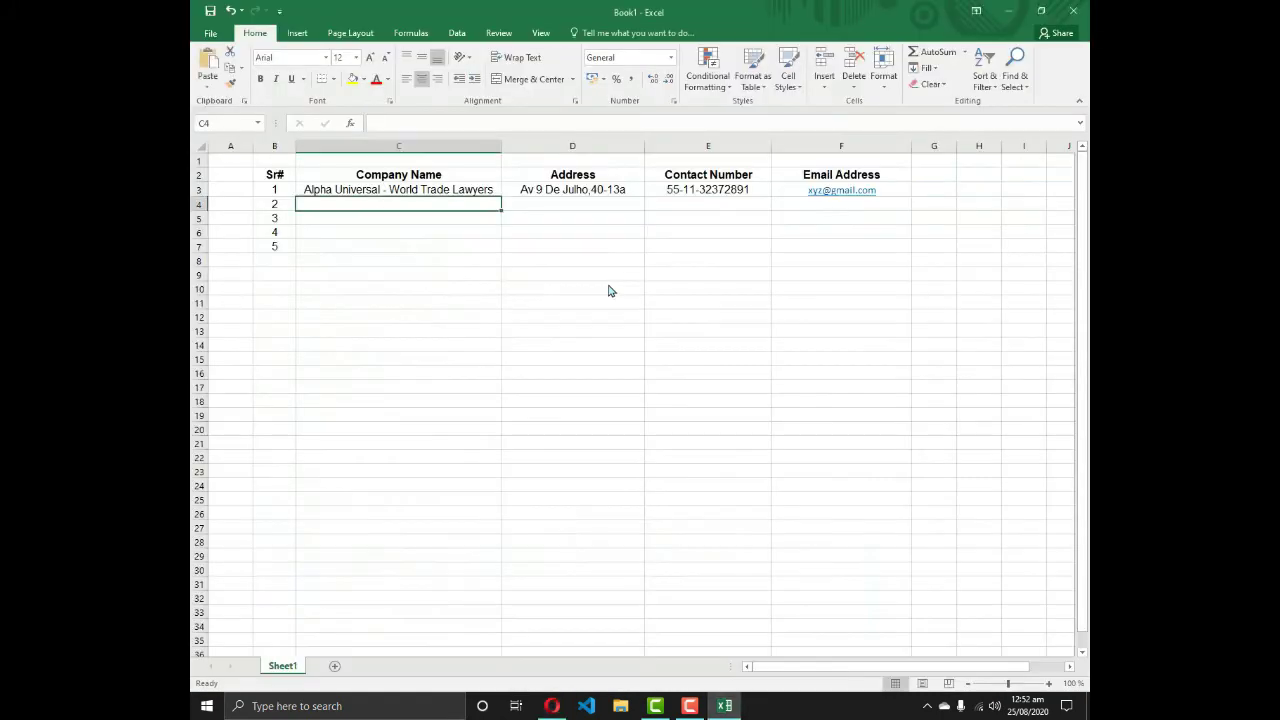
double_click(445, 203)
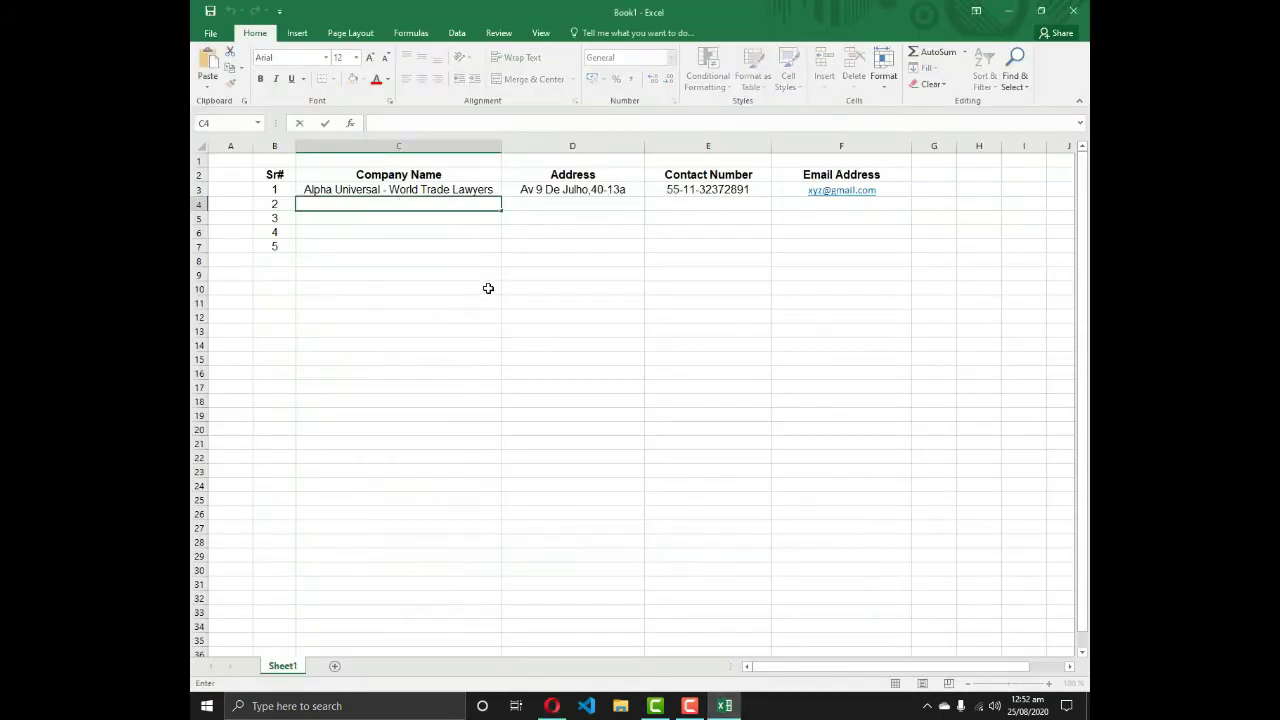
key("ctrl+v")
left_click(472, 262)
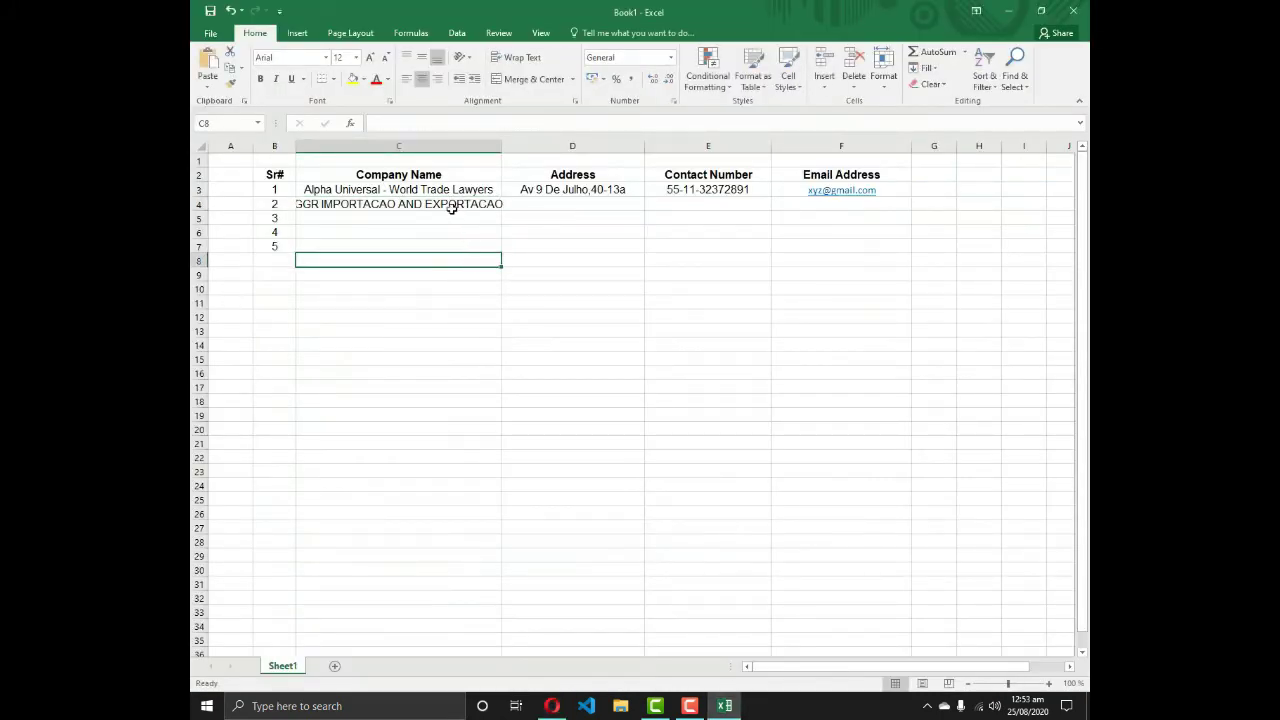
left_click(453, 206)
left_click_drag(501, 146, 516, 146)
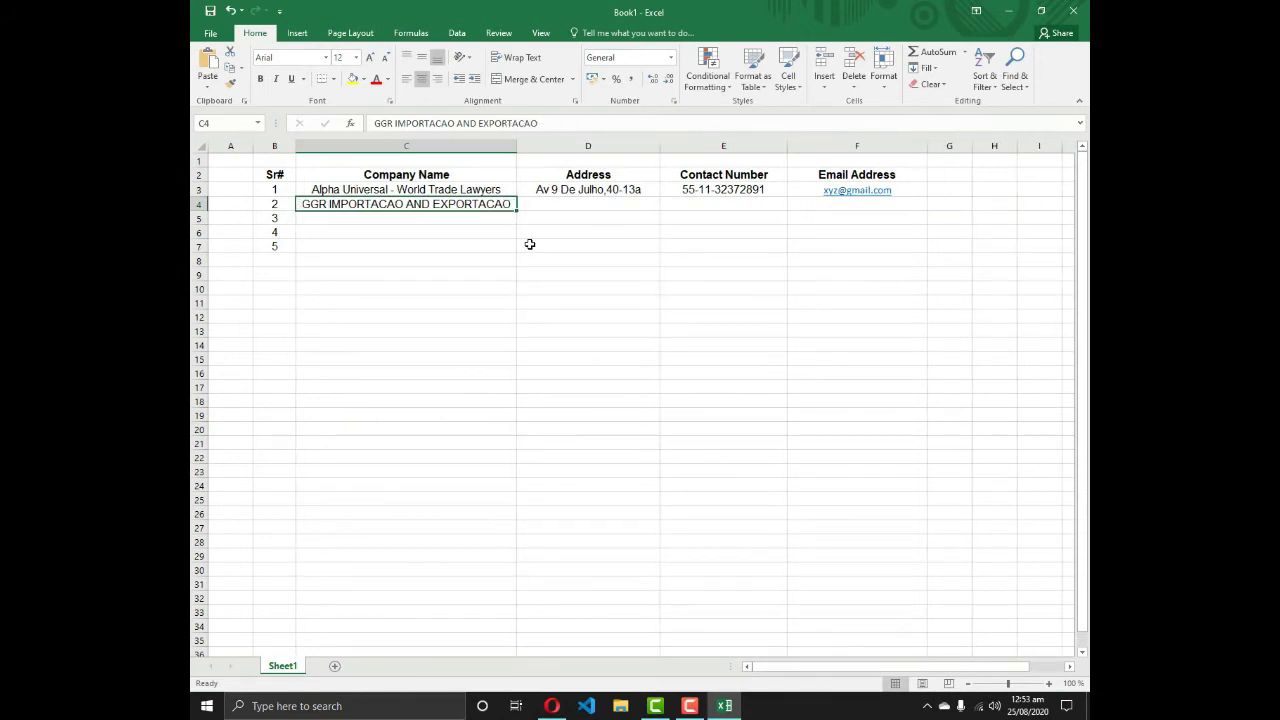
left_click(582, 205)
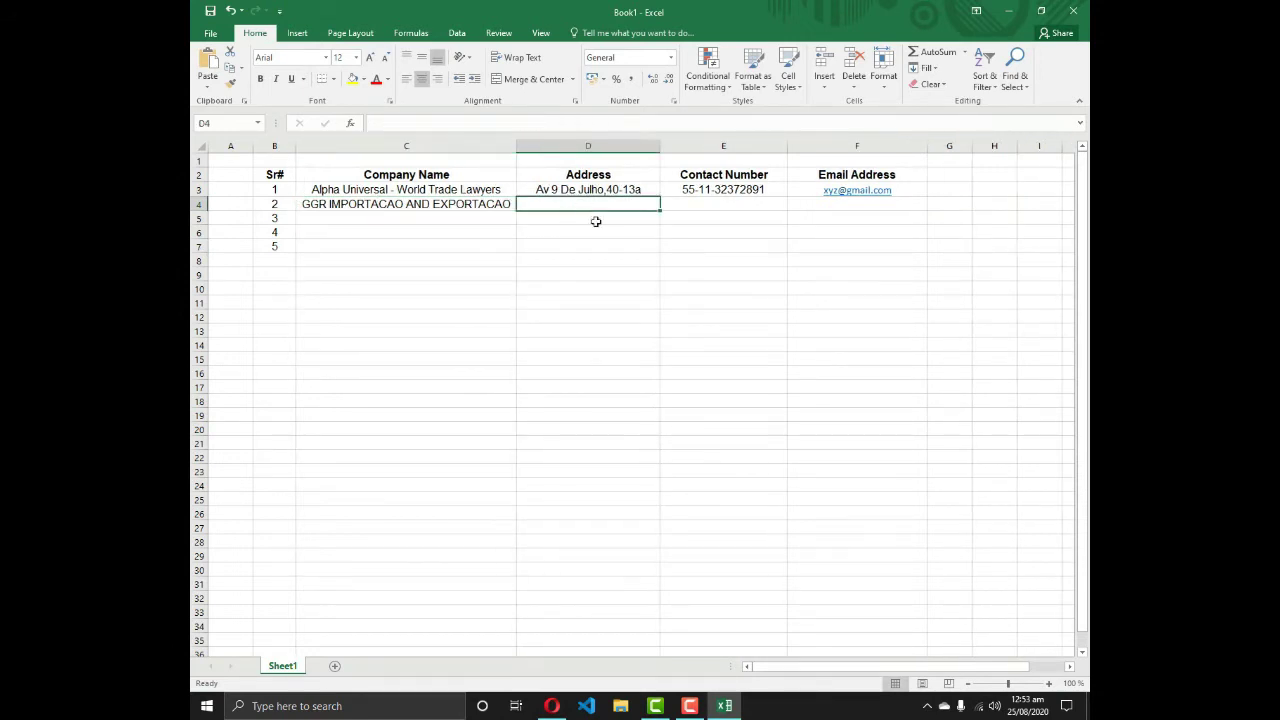
key("alt+Tab")
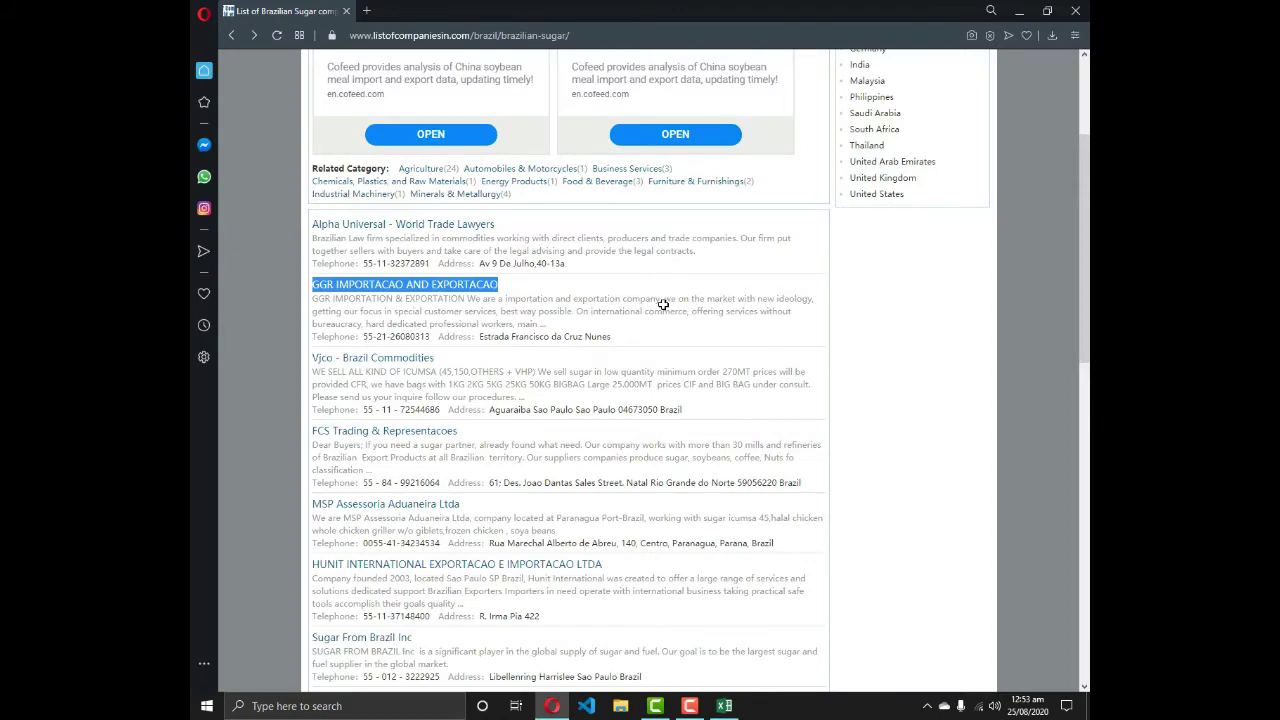
Open the GGR IMPORTACAO AND EXPORTACAO company page and select its street address.
left_click(470, 291)
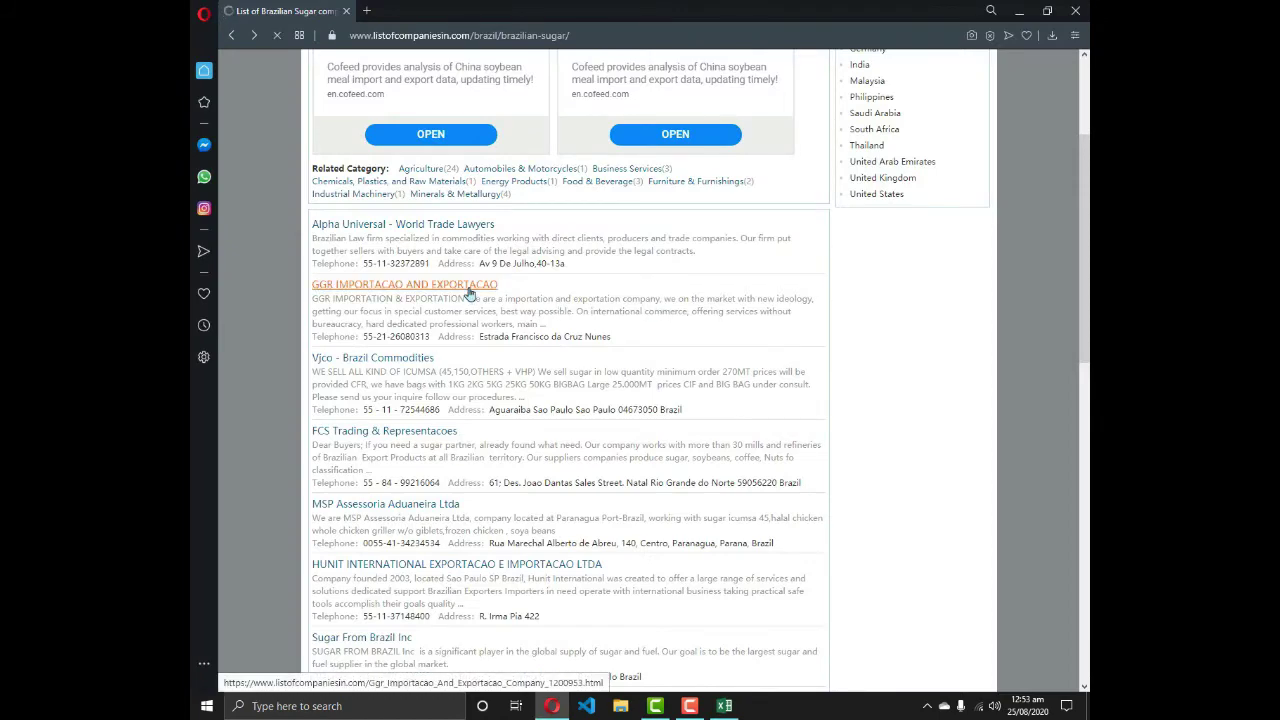
key("alt+Tab")
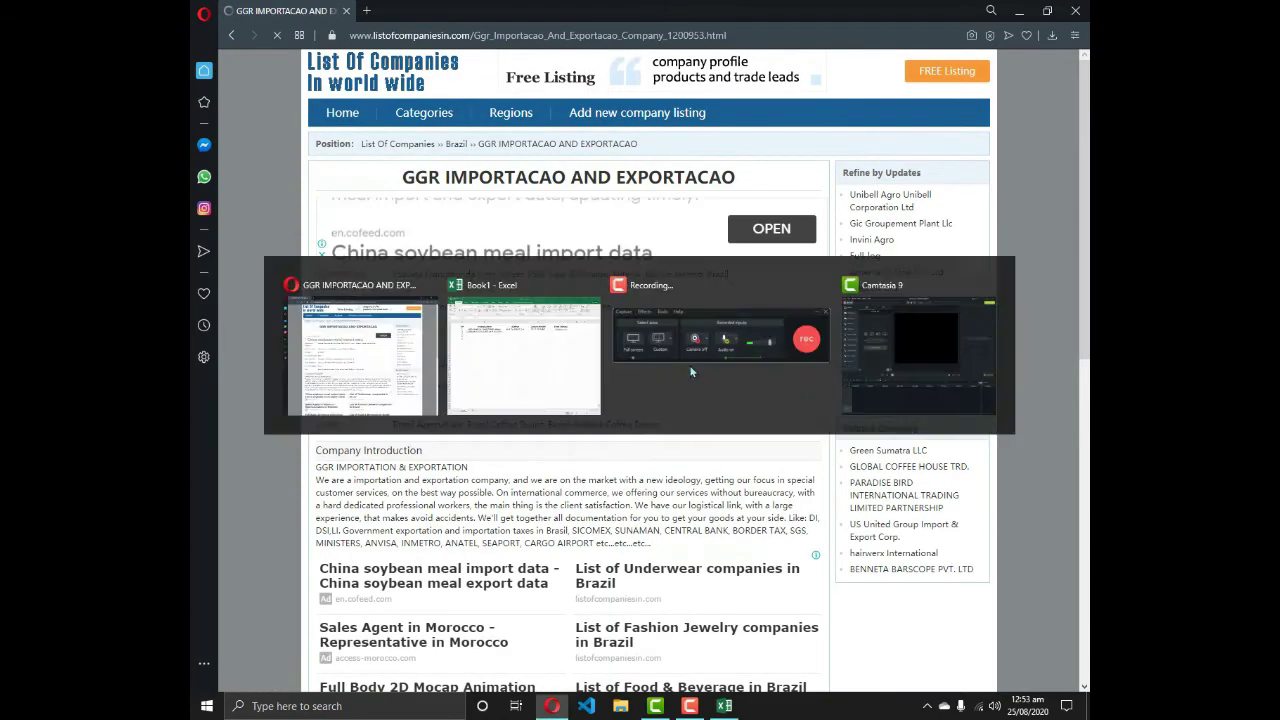
key("alt+Tab")
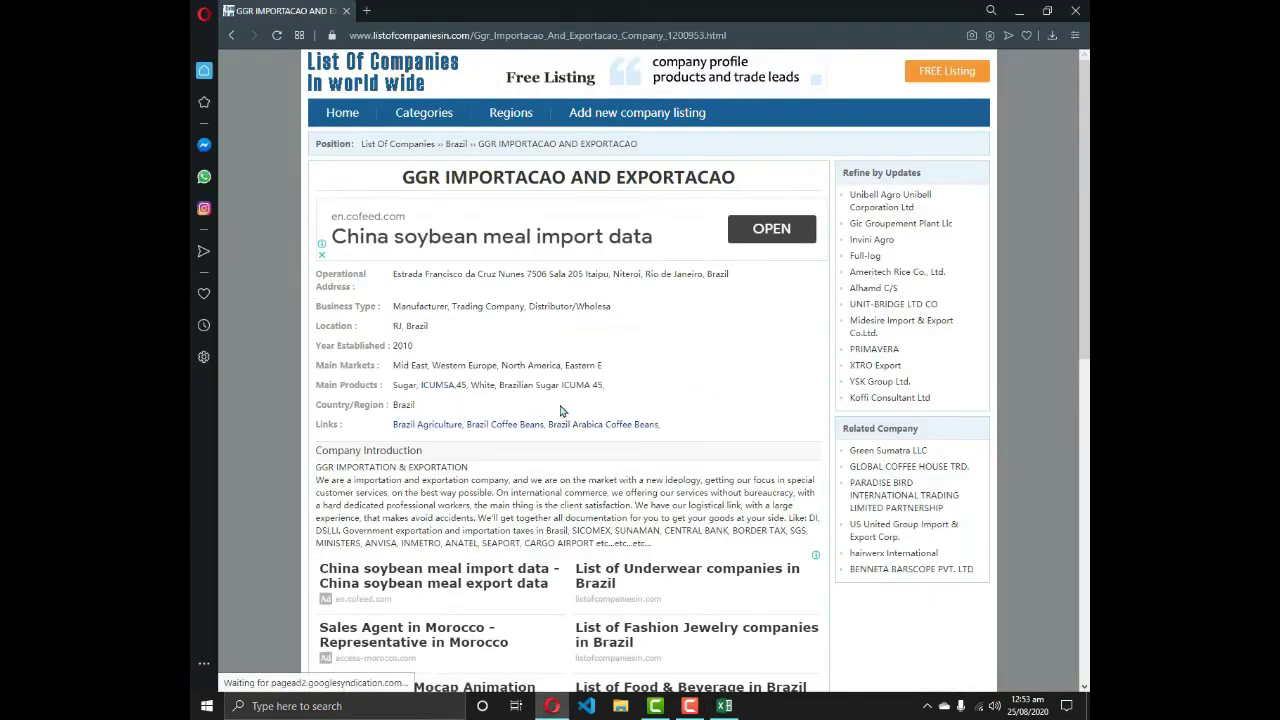
scroll(561, 411, "down", 7)
scroll(561, 411, "up", 2)
scroll(561, 411, "down", 1)
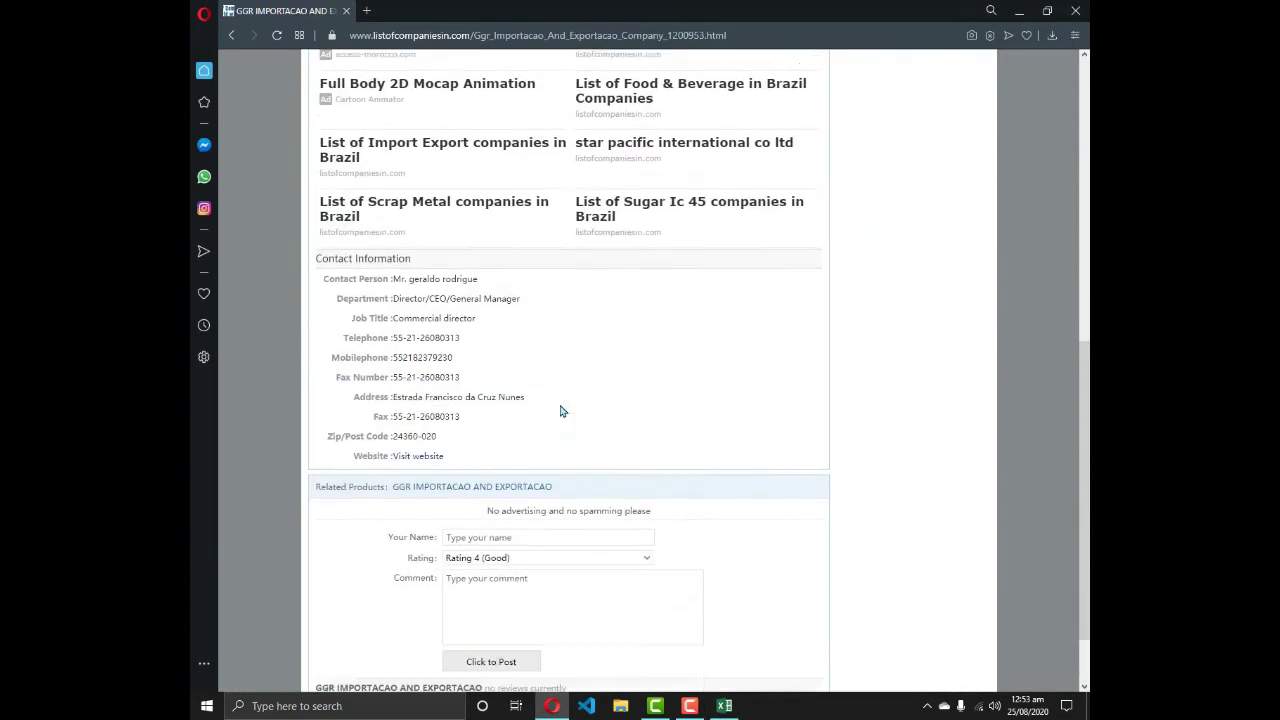
scroll(561, 411, "down", 1)
left_click_drag(526, 381, 394, 383)
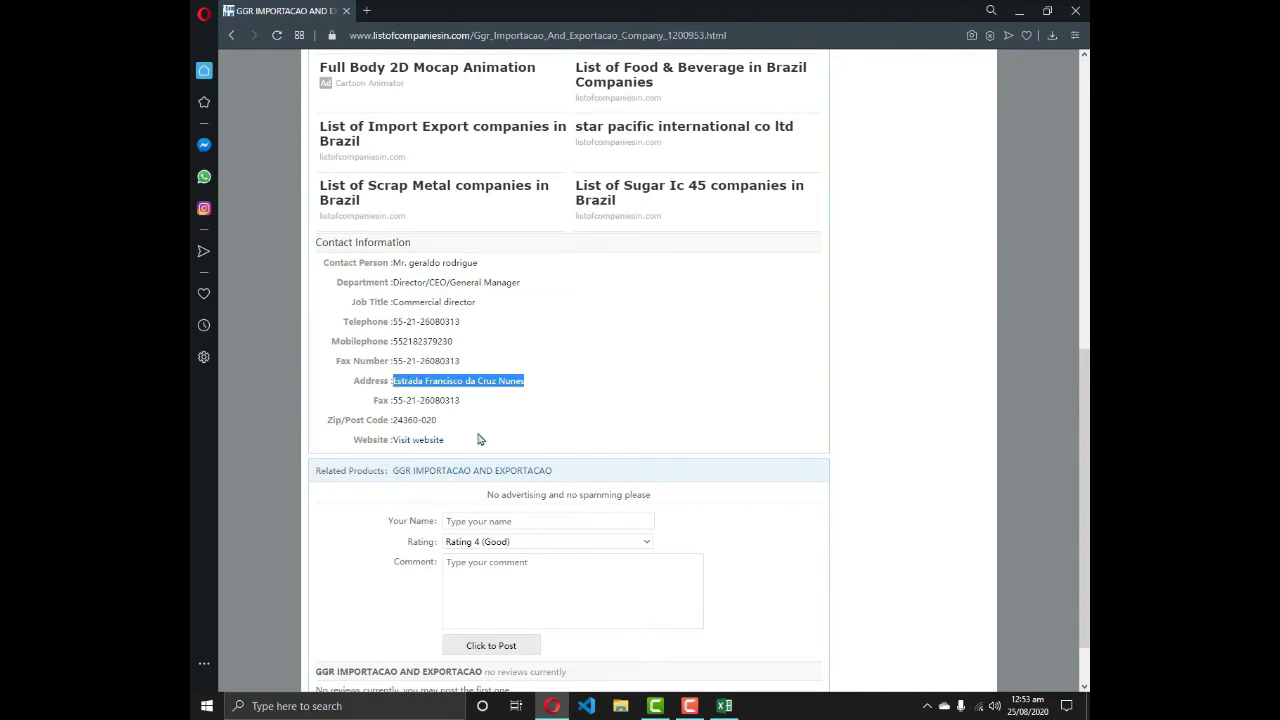
Paste GGR's street address into D4 and autofit column D.
key("alt+Tab")
left_click(557, 203)
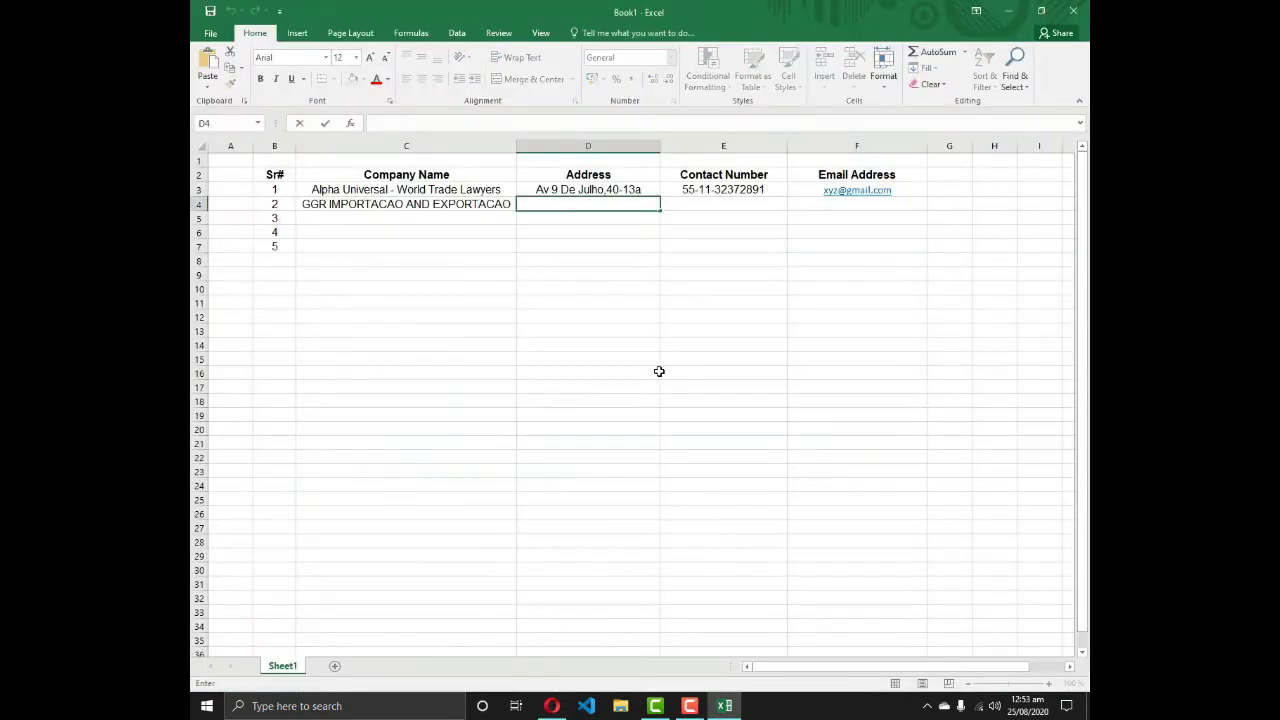
key("ctrl+v")
key("Return")
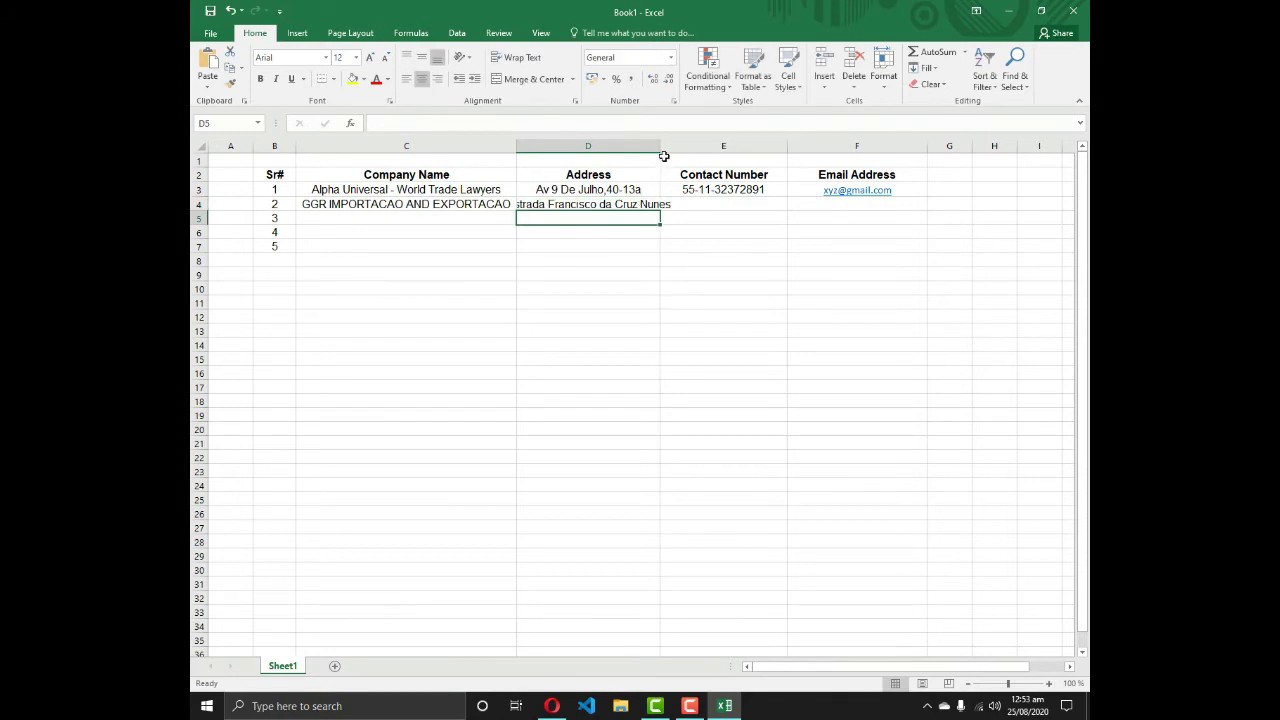
double_click(660, 146)
key("alt+Tab")
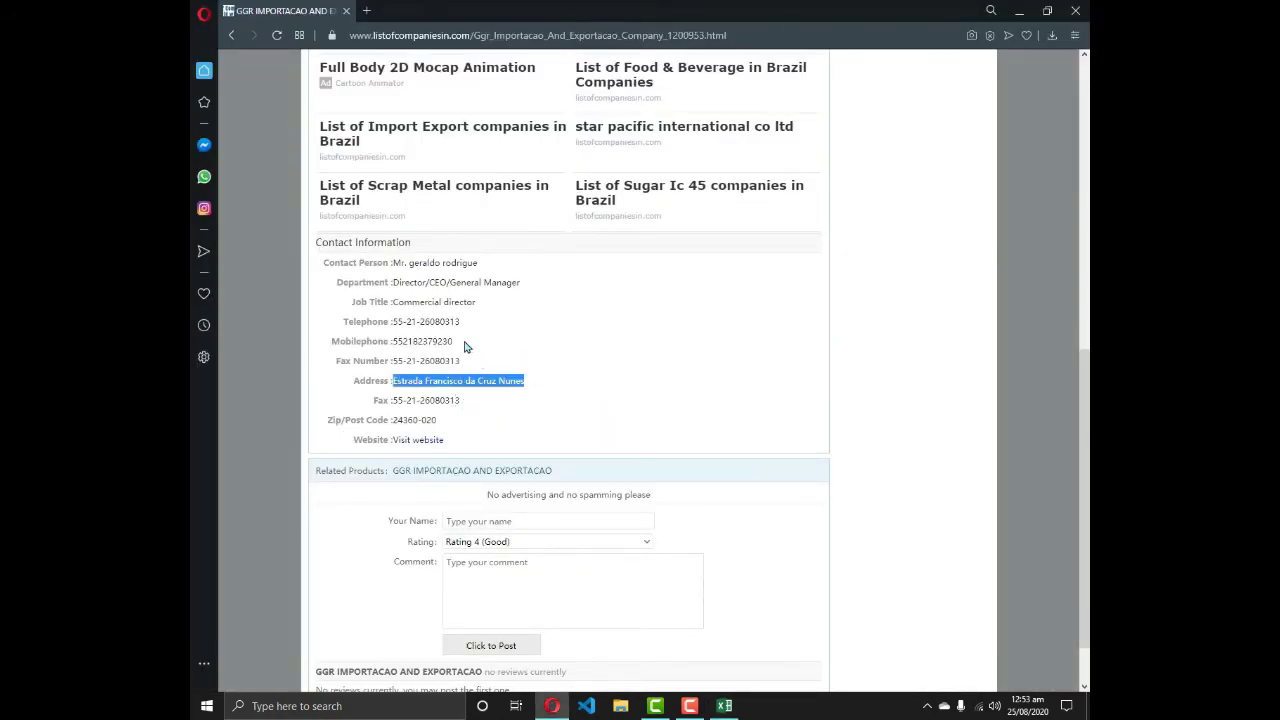
Copy GGR's mobile phone number from the page into E4.
left_click_drag(456, 342, 394, 343)
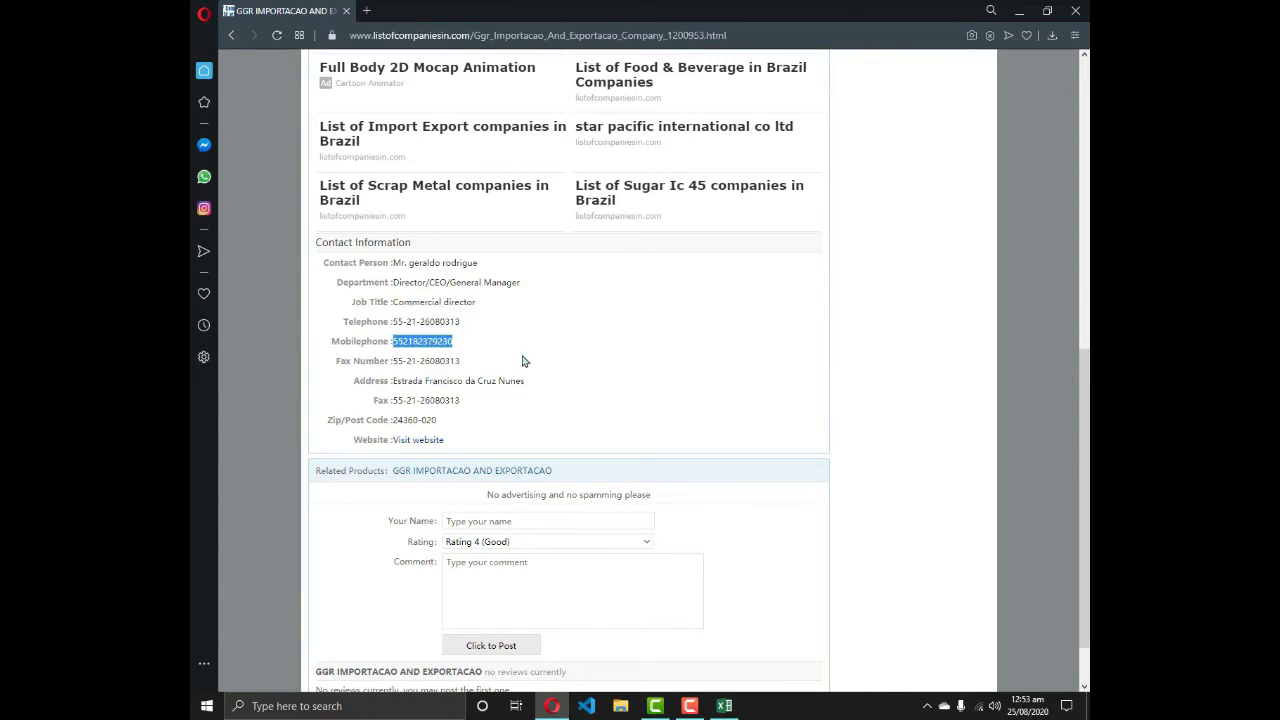
key("alt+Tab")
left_click(740, 205)
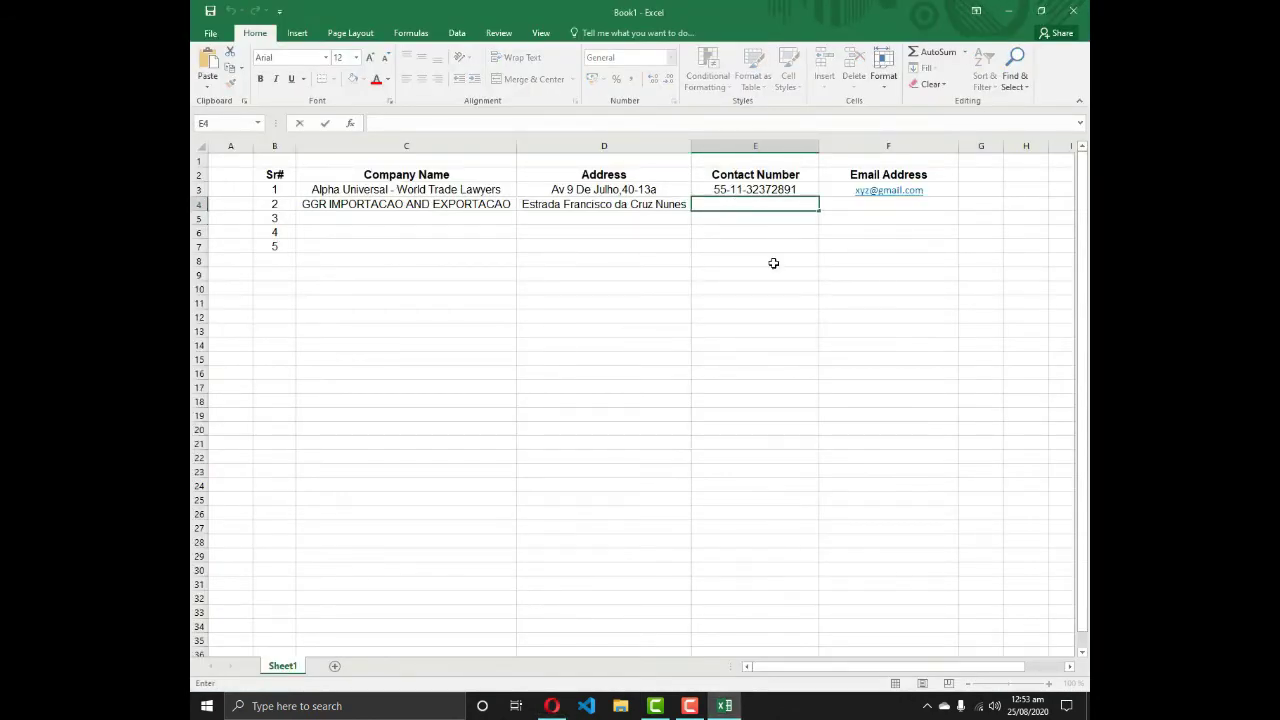
key("ctrl+v")
key("Return")
key("Up")
key("Right")
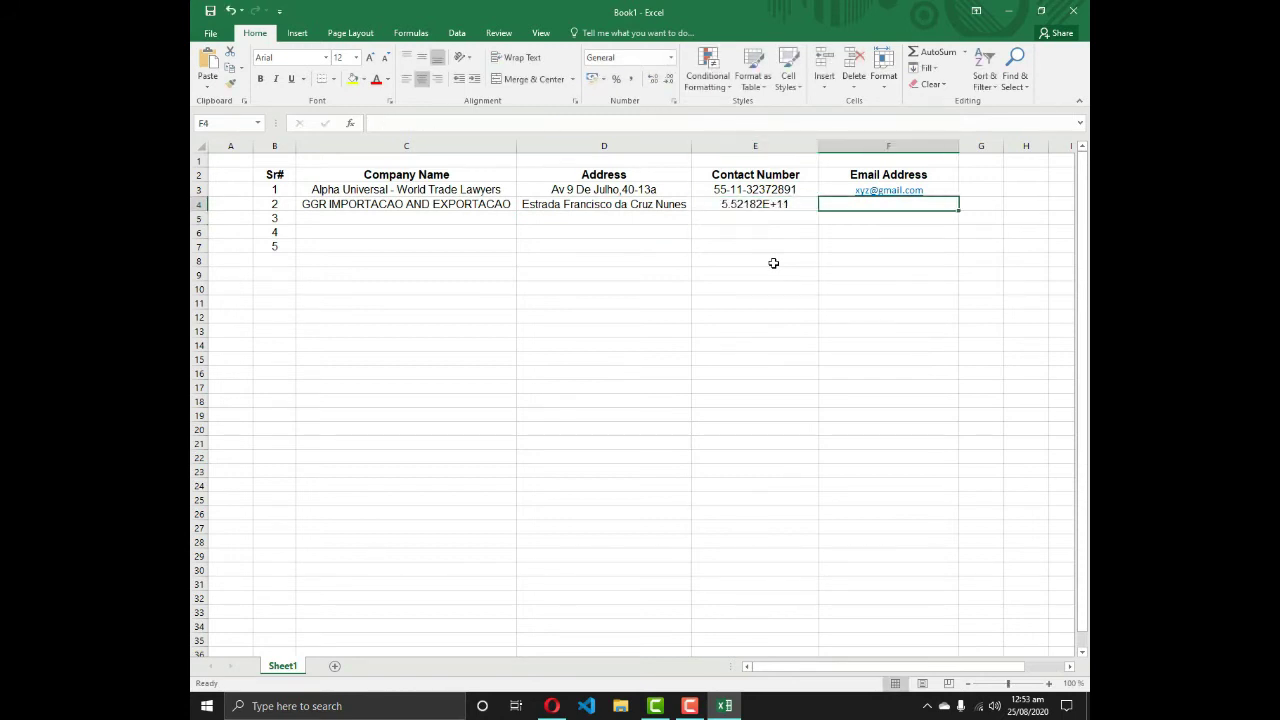
key("alt+Tab")
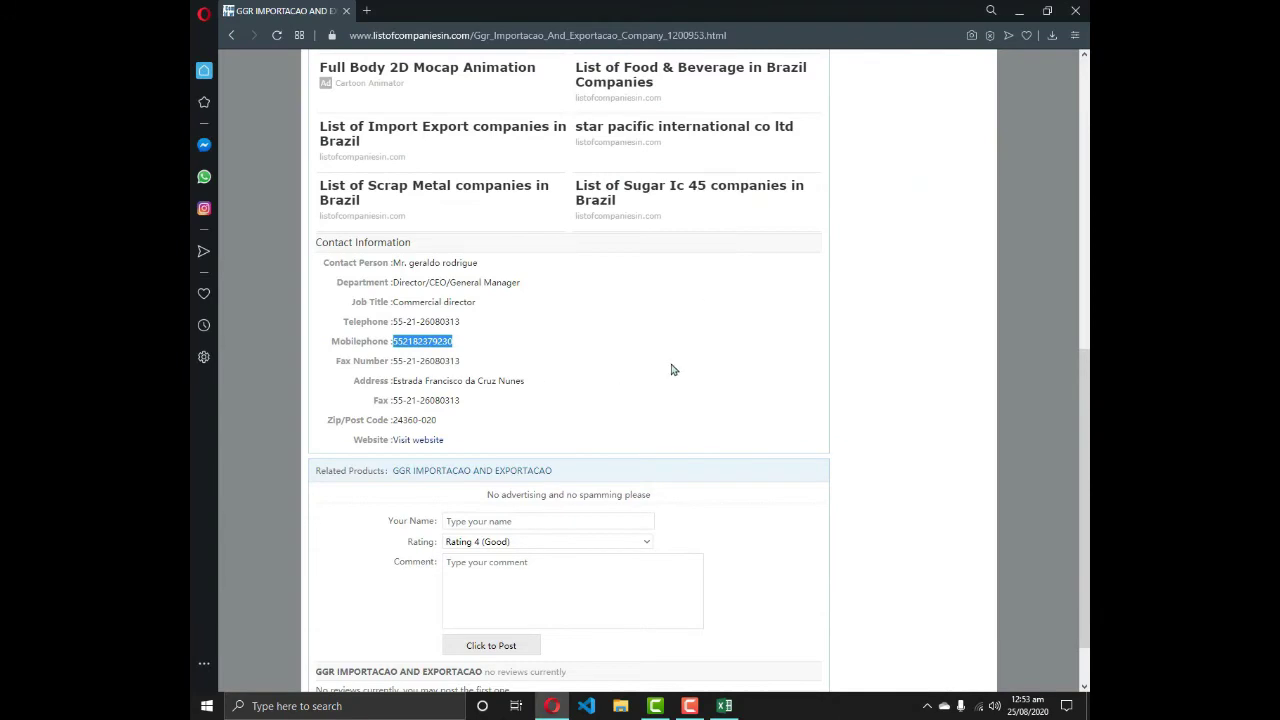
key("alt+Tab")
key("alt+Tab")
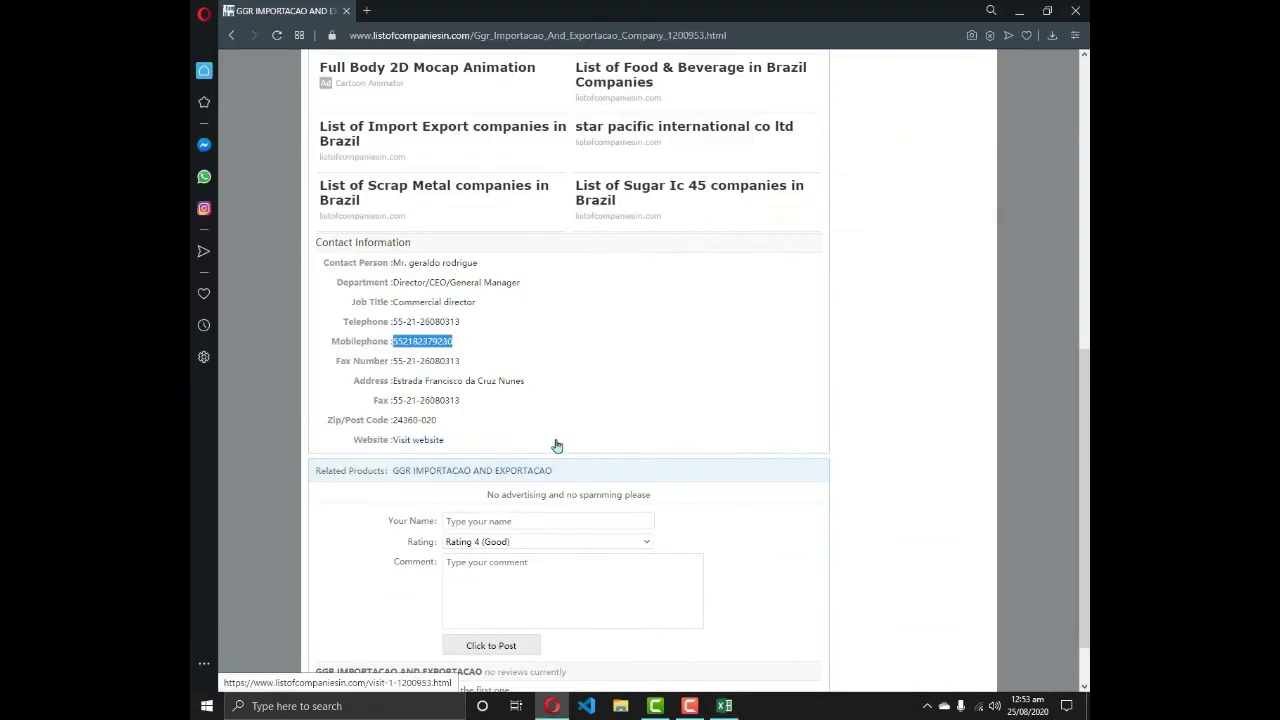
key("alt+Tab")
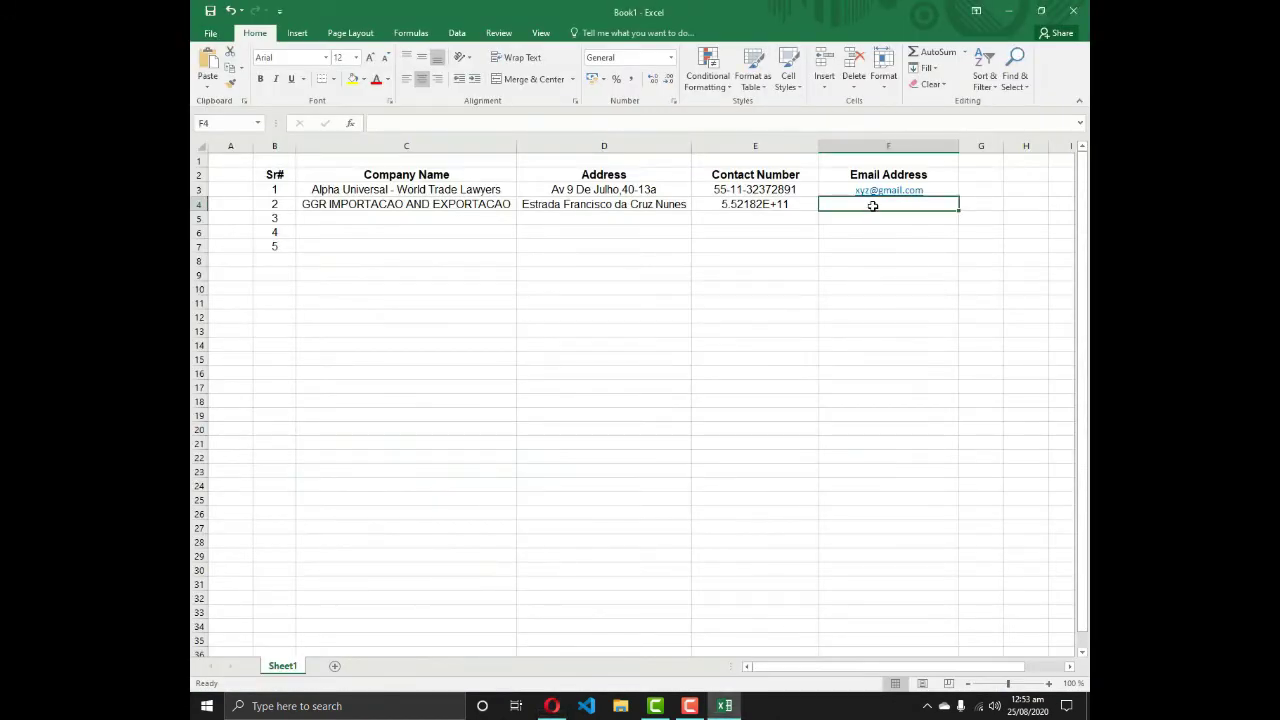
type("abc")
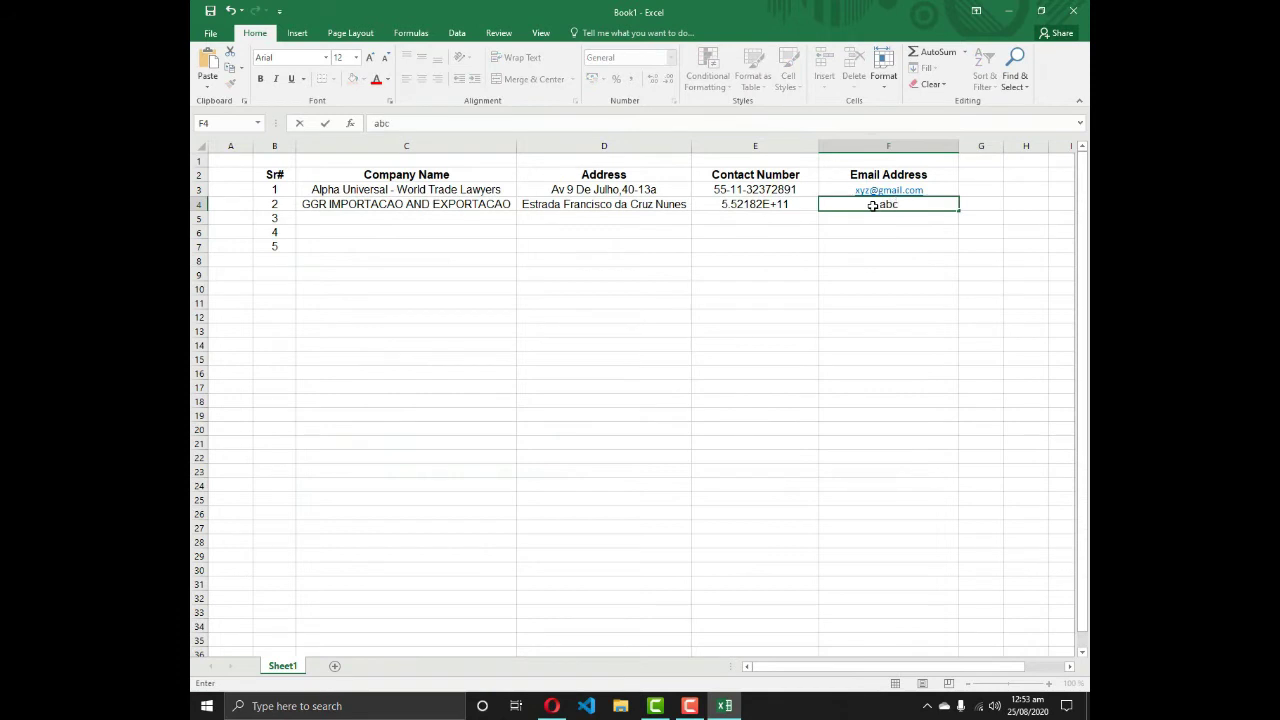
type("@")
type("gmail.com")
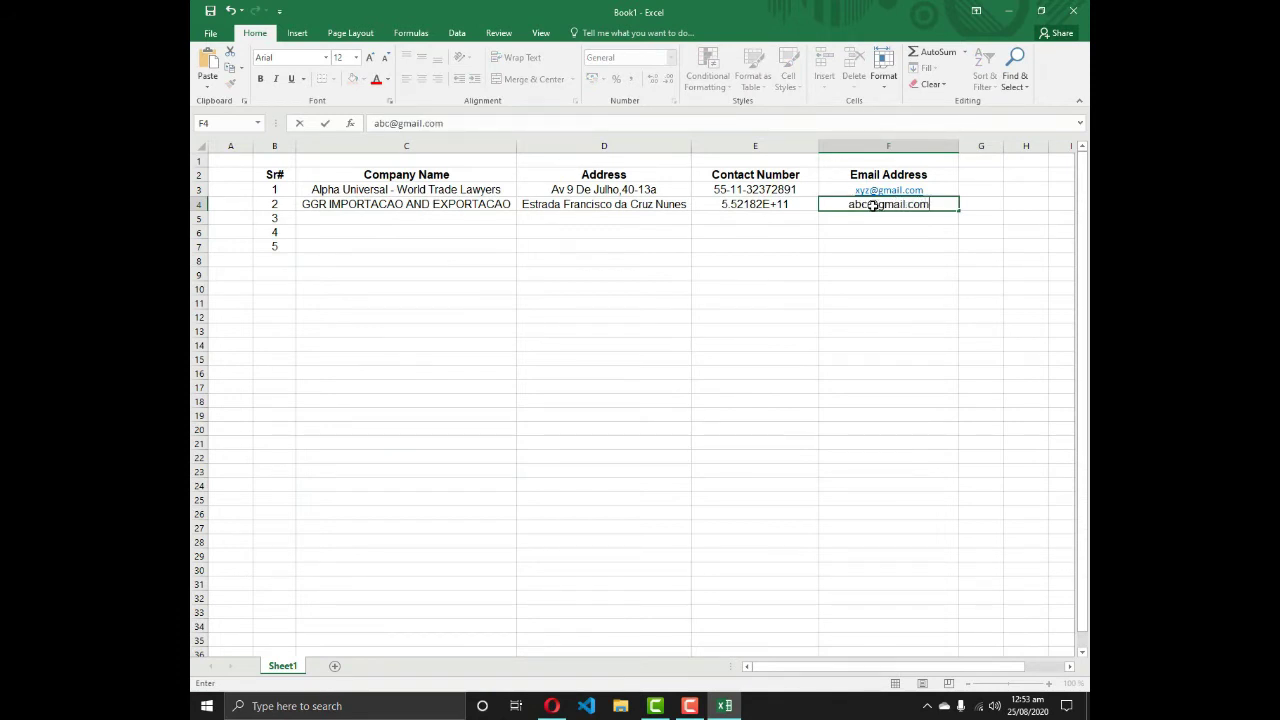
key("Return")
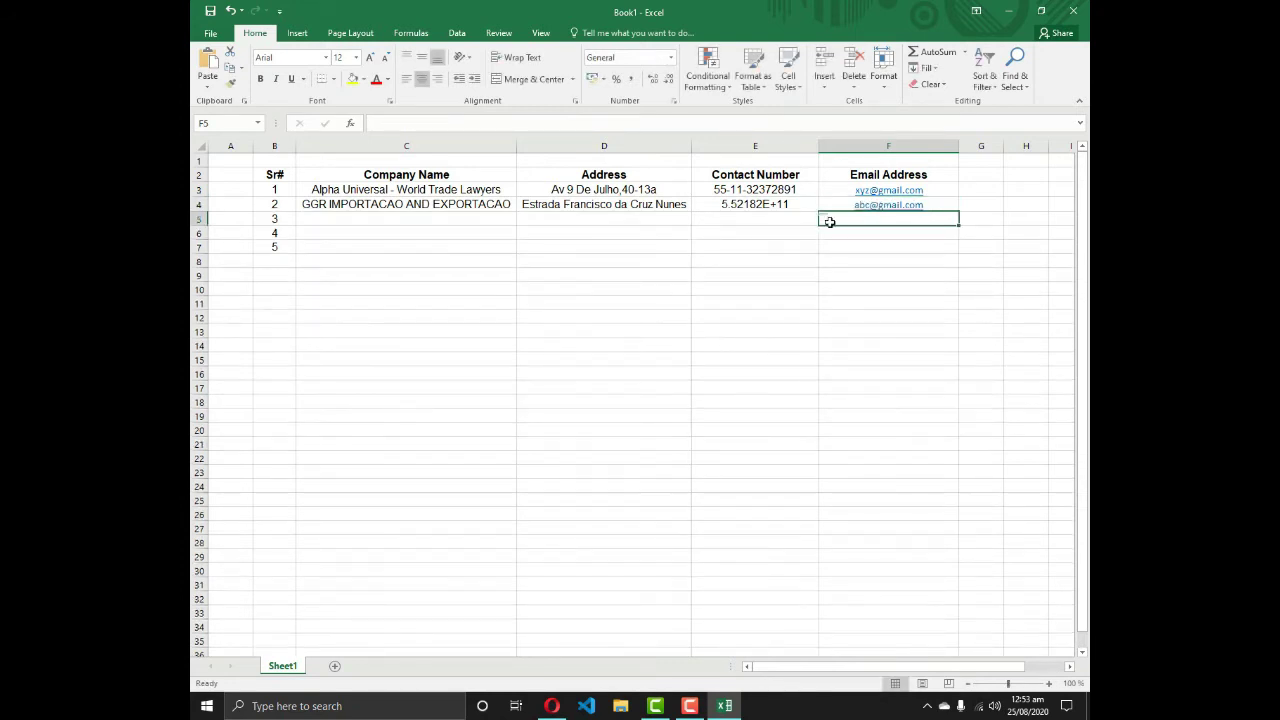
left_click(771, 216)
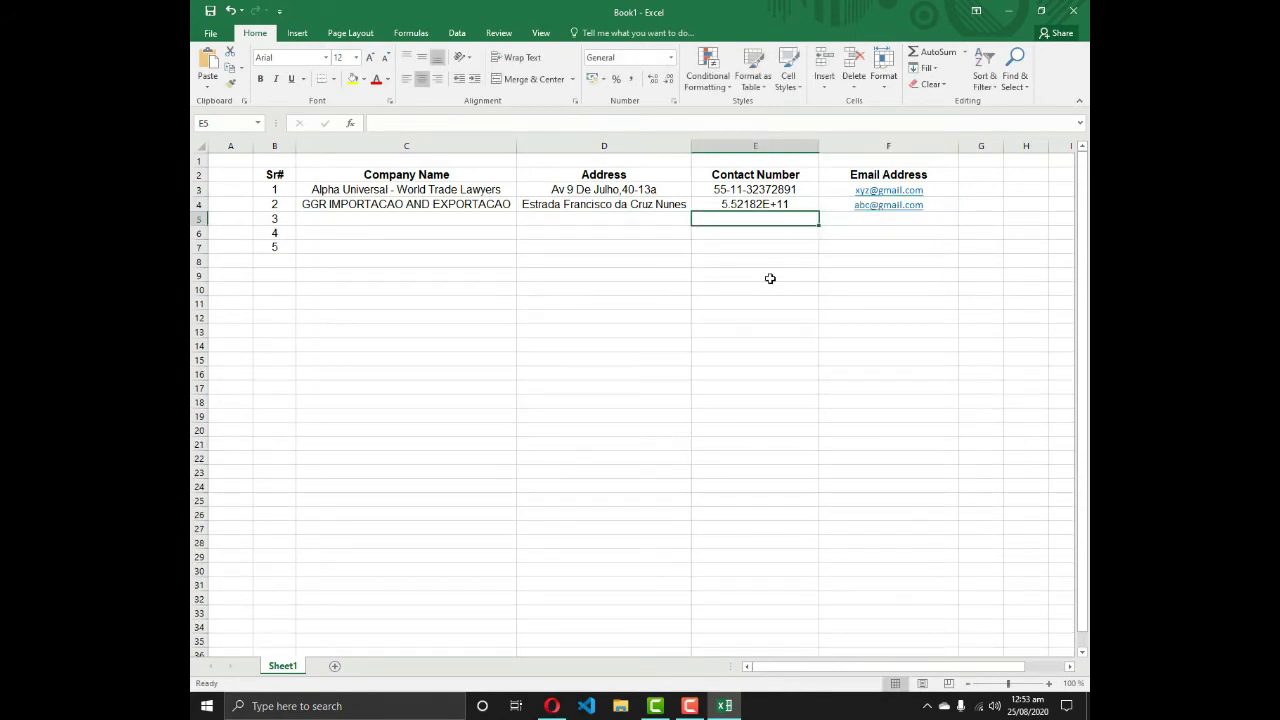
key("alt+Tab")
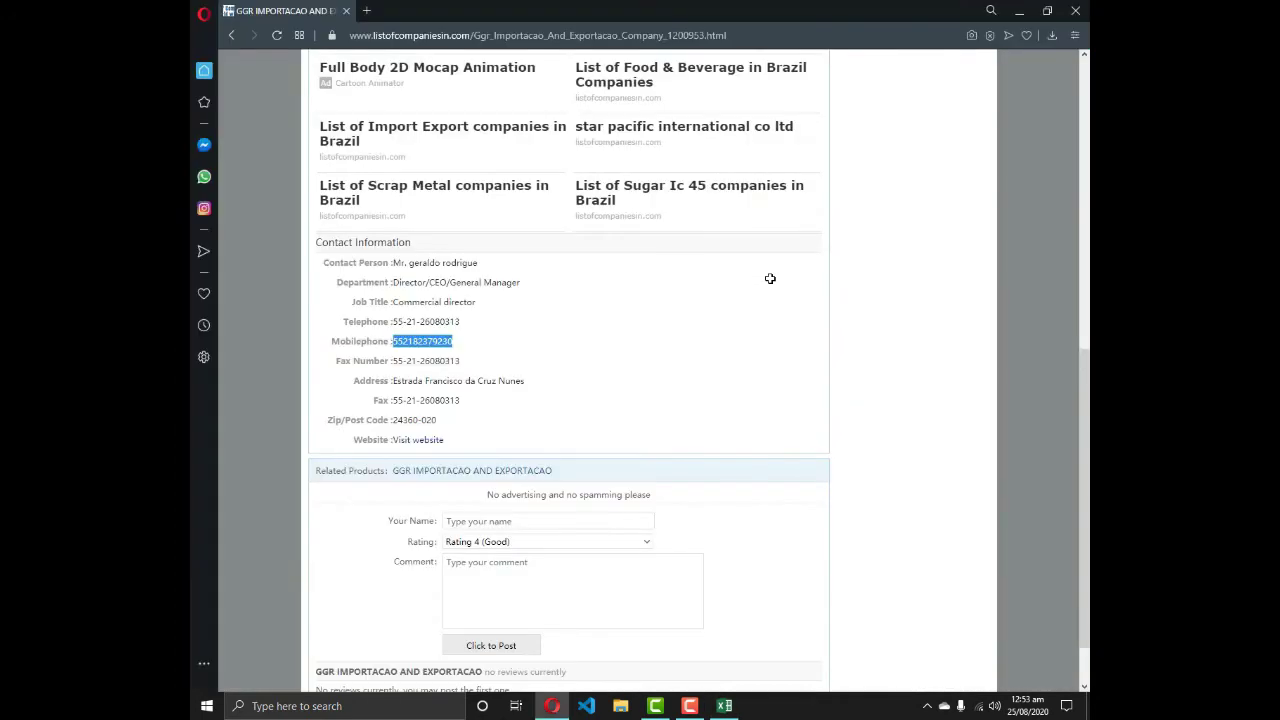
Check the full mobile number stored in E4, then go back to Opera's Brazilian sugar companies list.
left_click(632, 331)
key("alt+Tab")
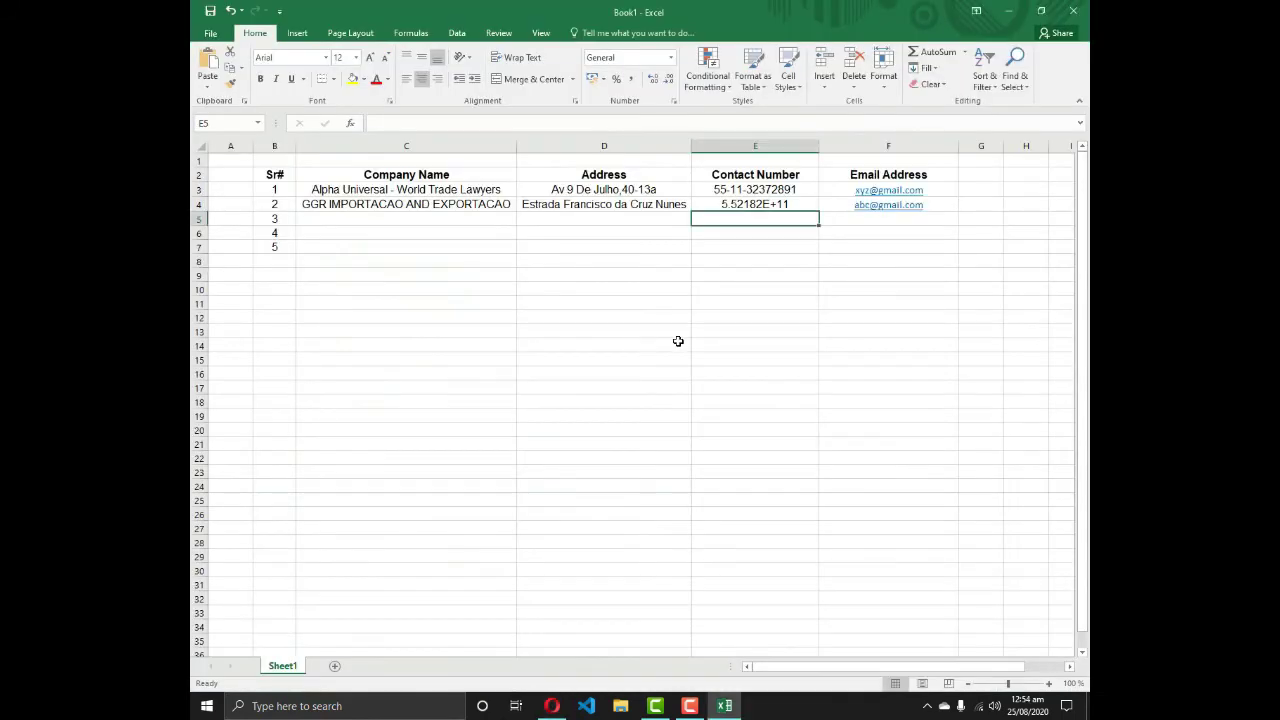
left_click(714, 205)
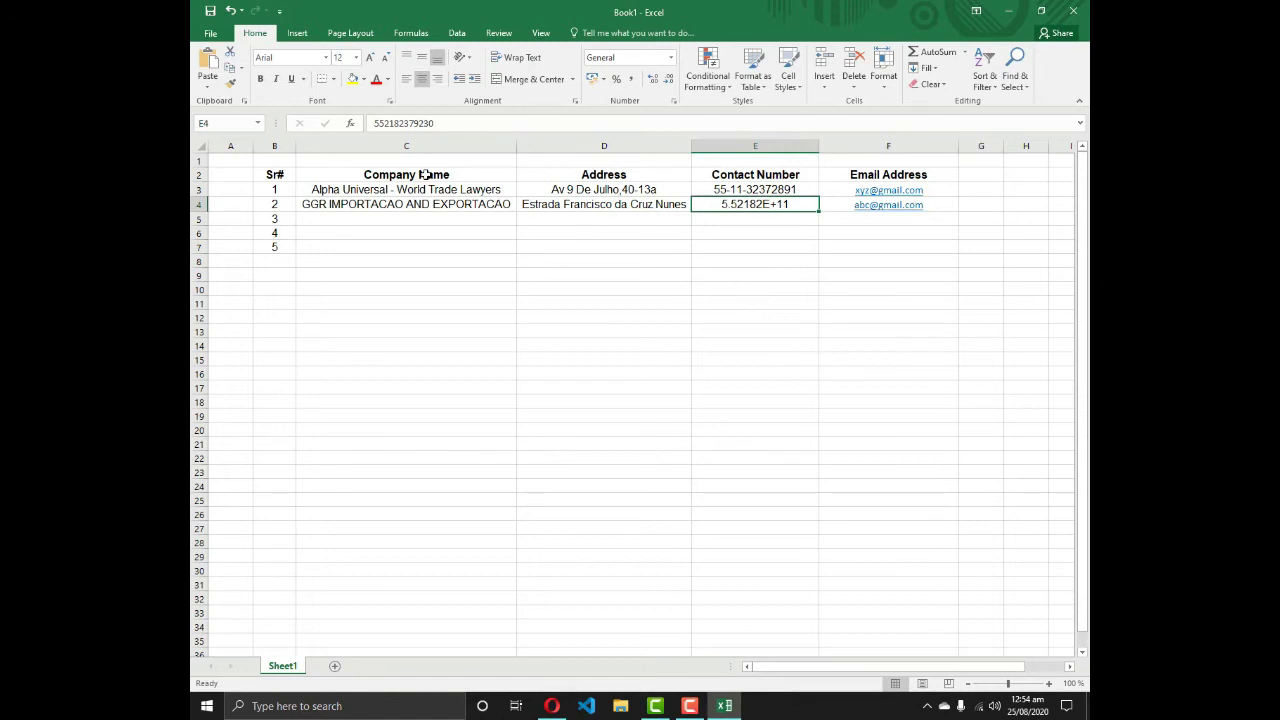
left_click(468, 218)
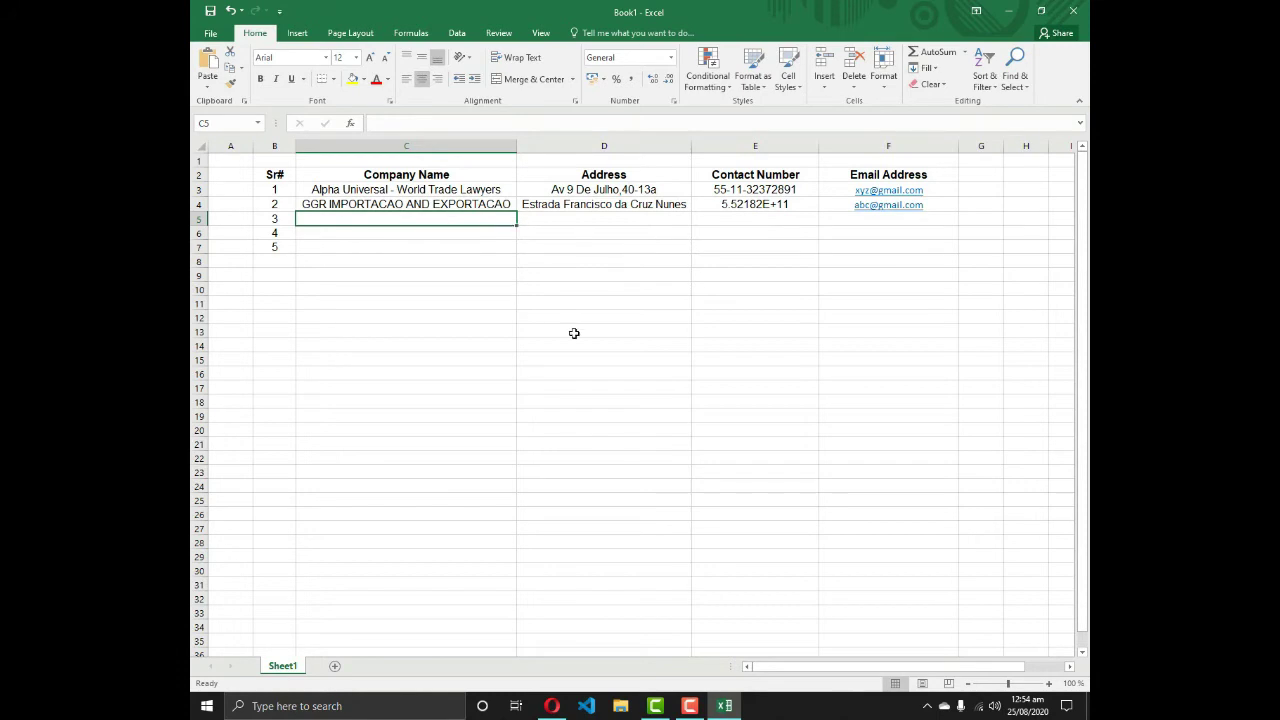
key("alt+Tab")
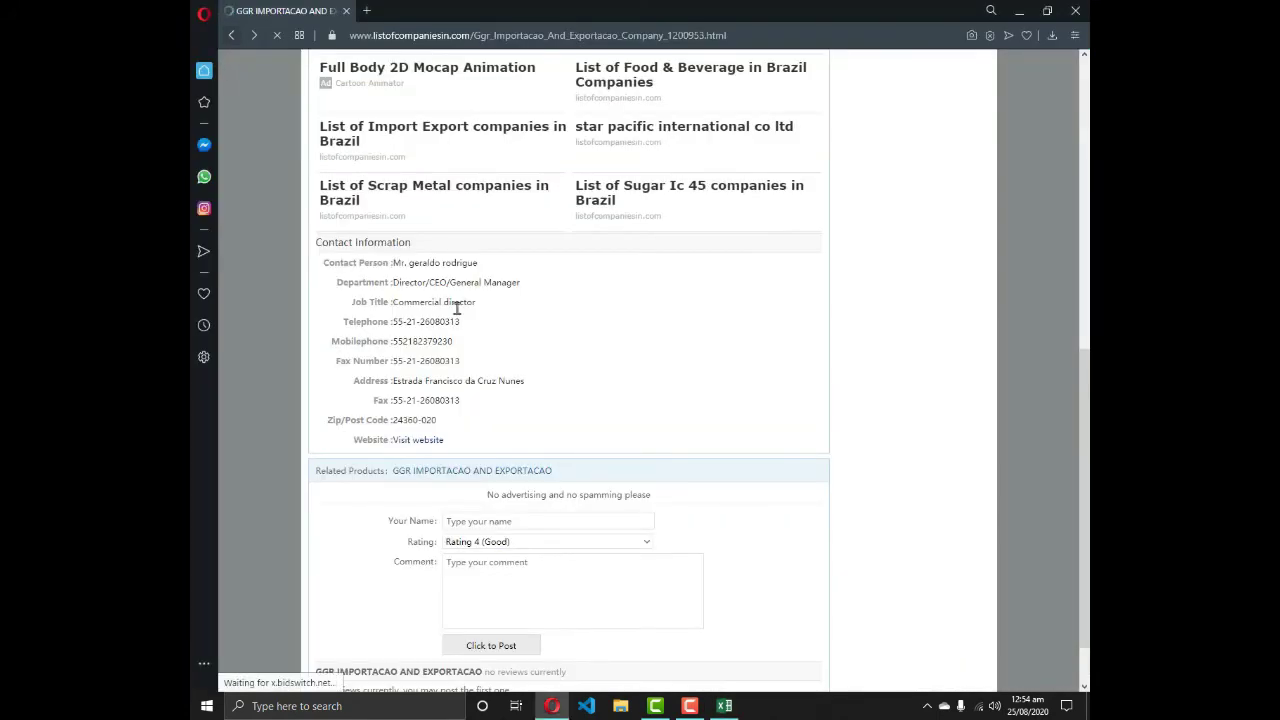
key("alt+Left")
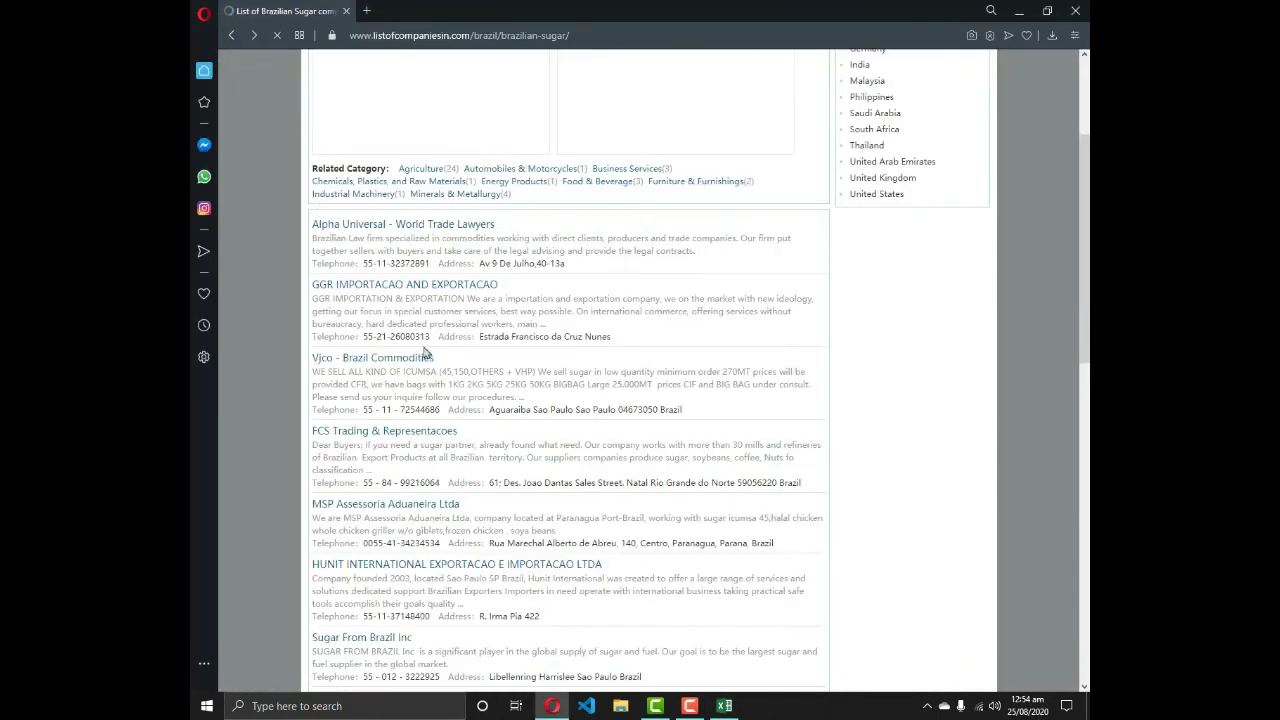
Copy Vjco - Brazil Commodities from the list into C5 as company 3.
left_click_drag(436, 358, 312, 358)
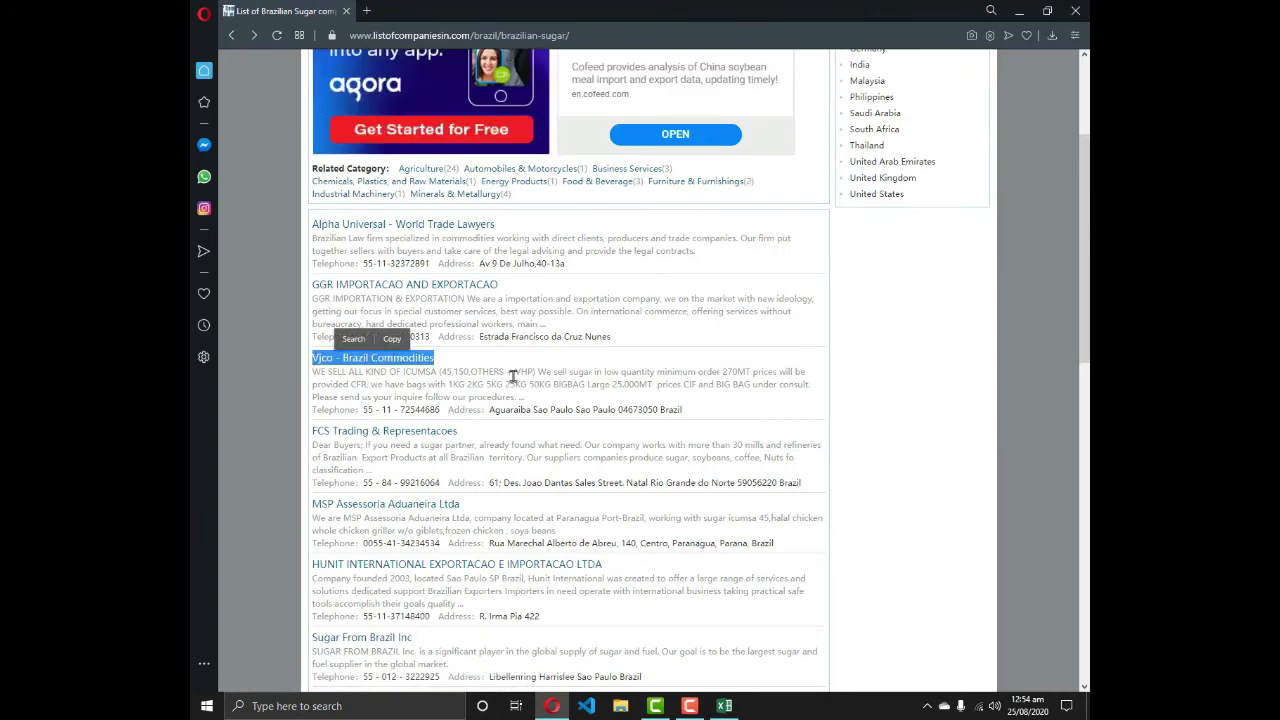
key("ctrl+c")
key("alt+Tab")
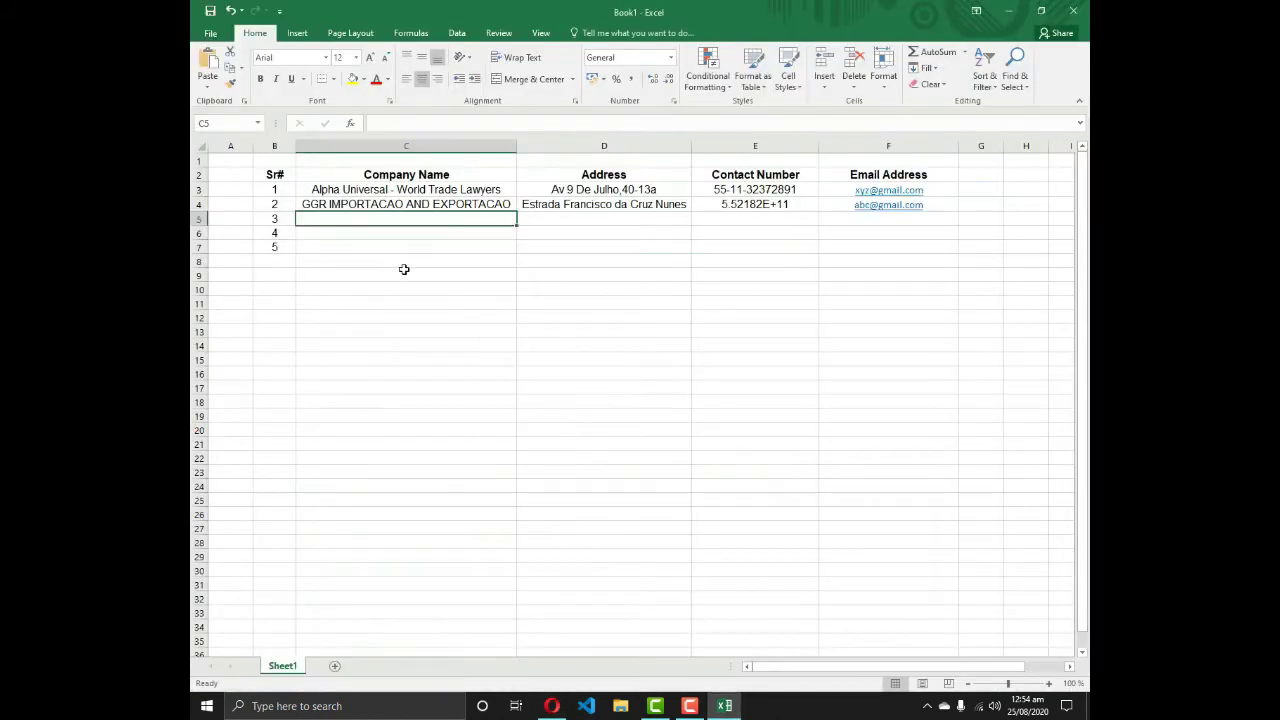
double_click(383, 221)
key("ctrl+v")
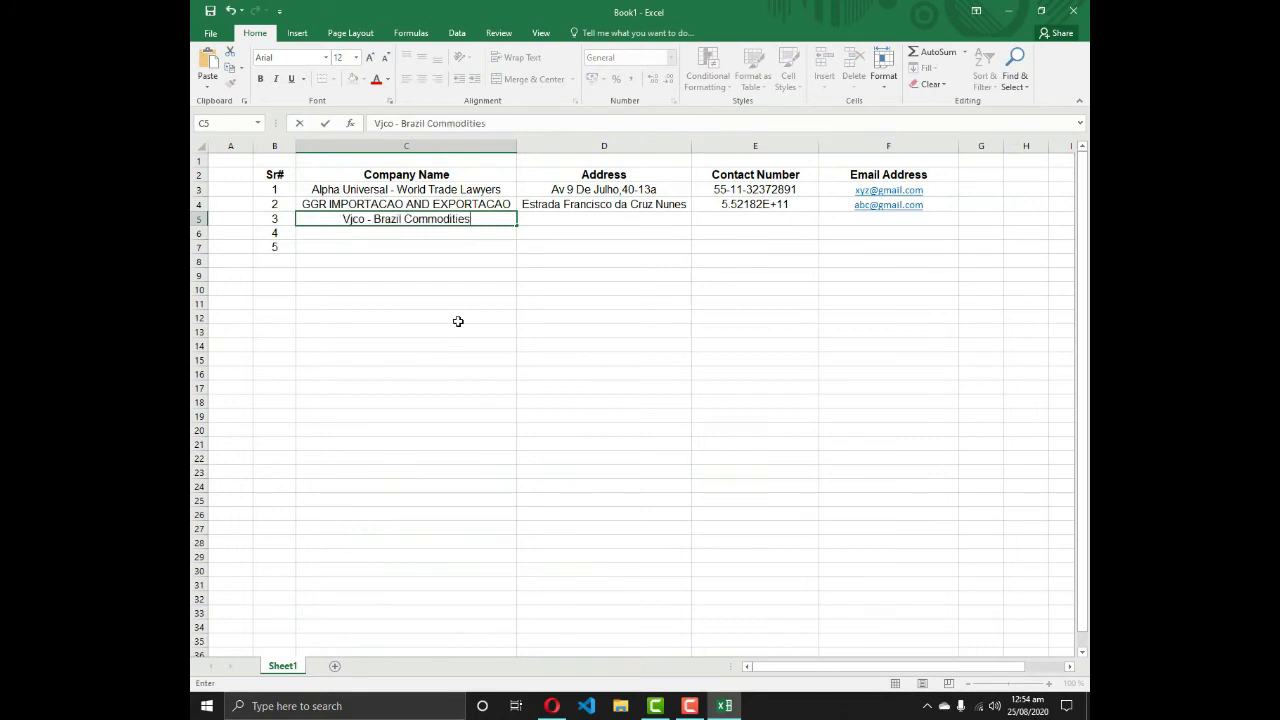
left_click(403, 270)
Delete worksheet rows 6 and 7, which held unused serial numbers 4 and 5.
left_click_drag(199, 233, 200, 248)
right_click(206, 250)
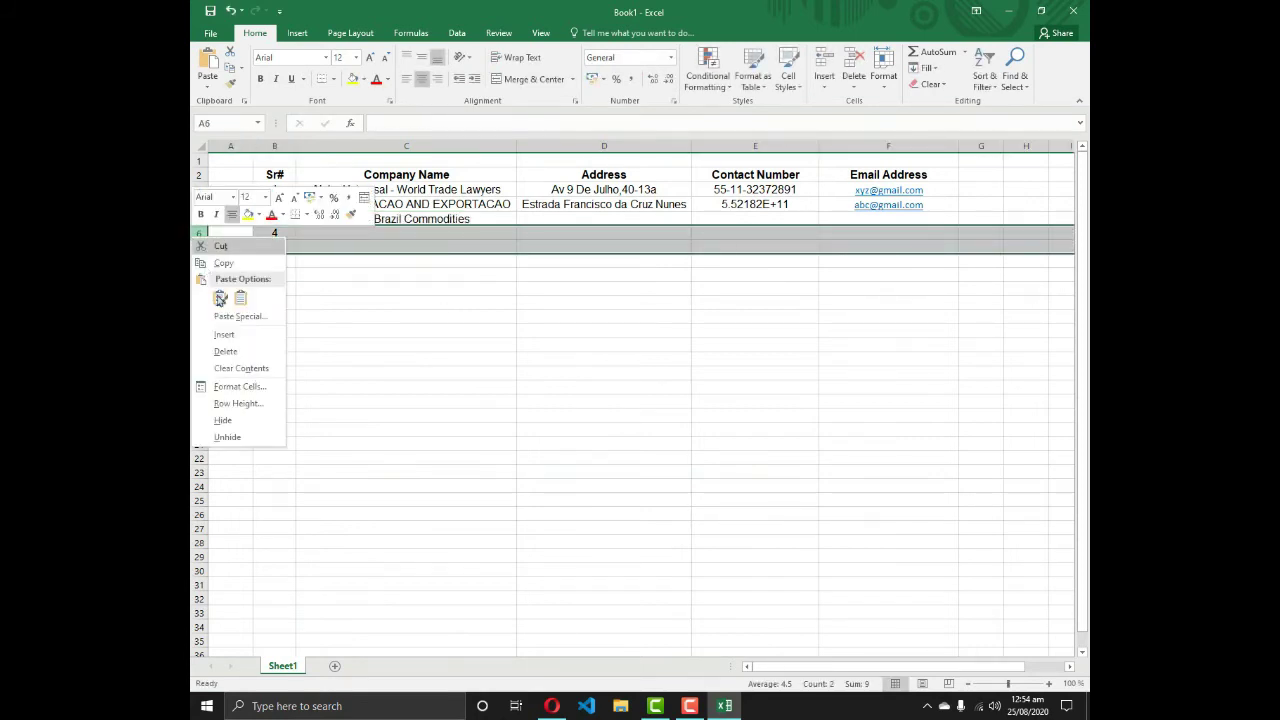
left_click(260, 352)
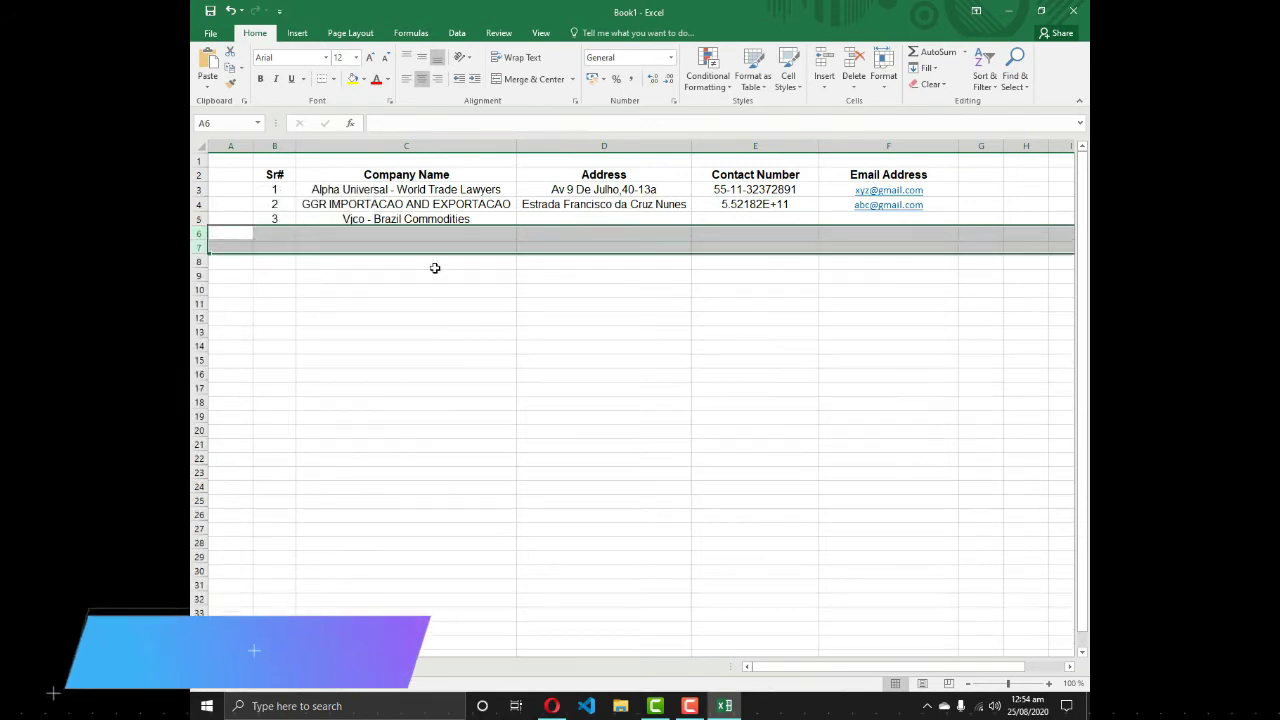
left_click(477, 218)
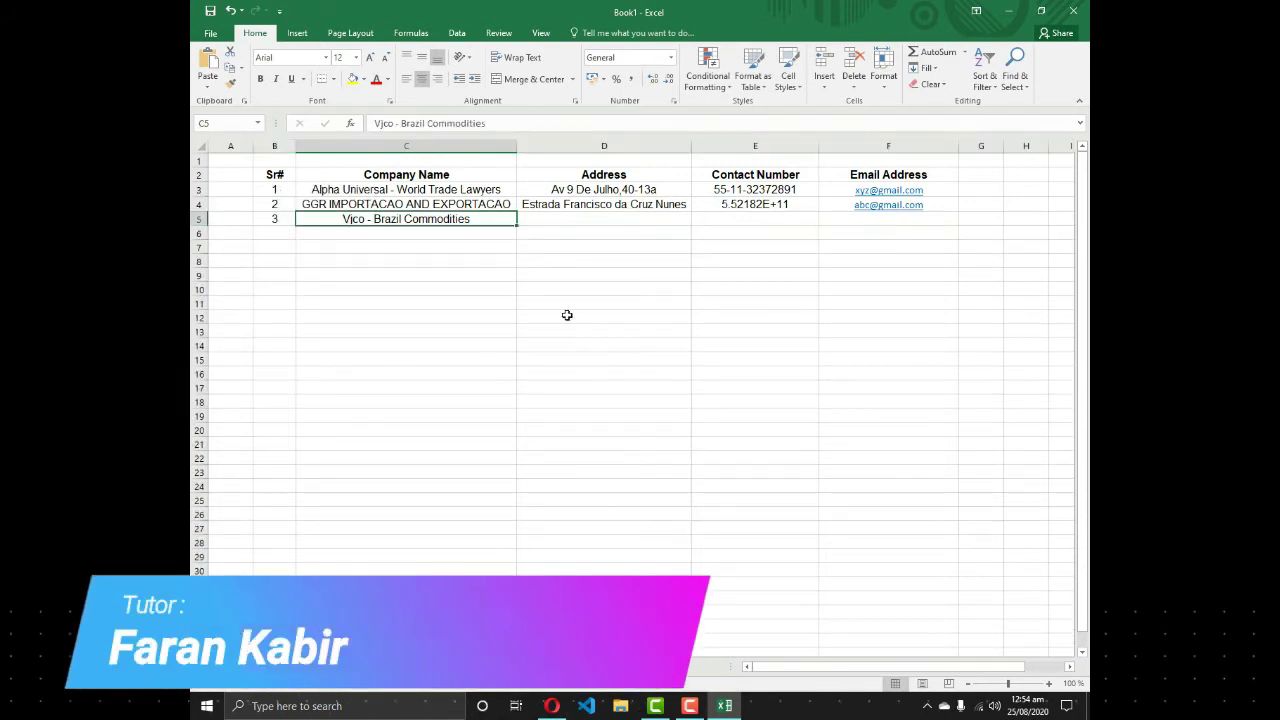
key("alt+Tab")
Copy Vjco's telephone number from its Opera company page into cell E5.
left_click(425, 362)
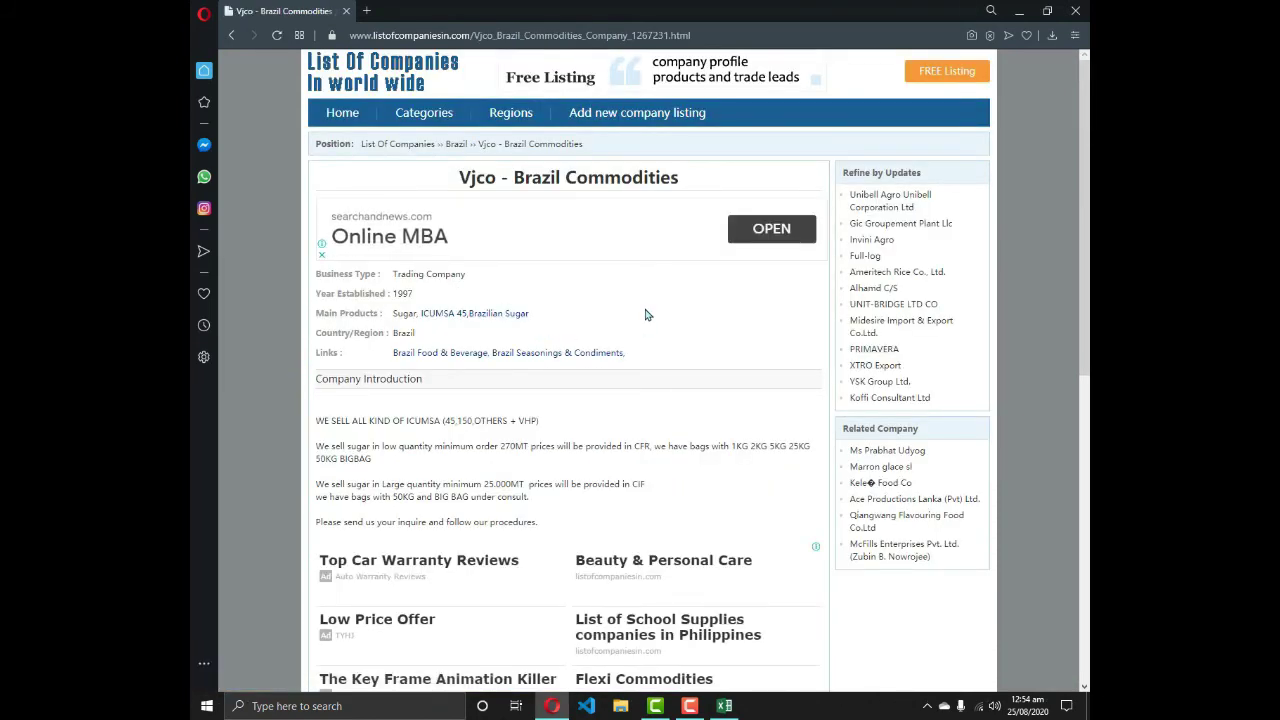
scroll(646, 312, "down", 8)
left_click_drag(470, 351, 394, 352)
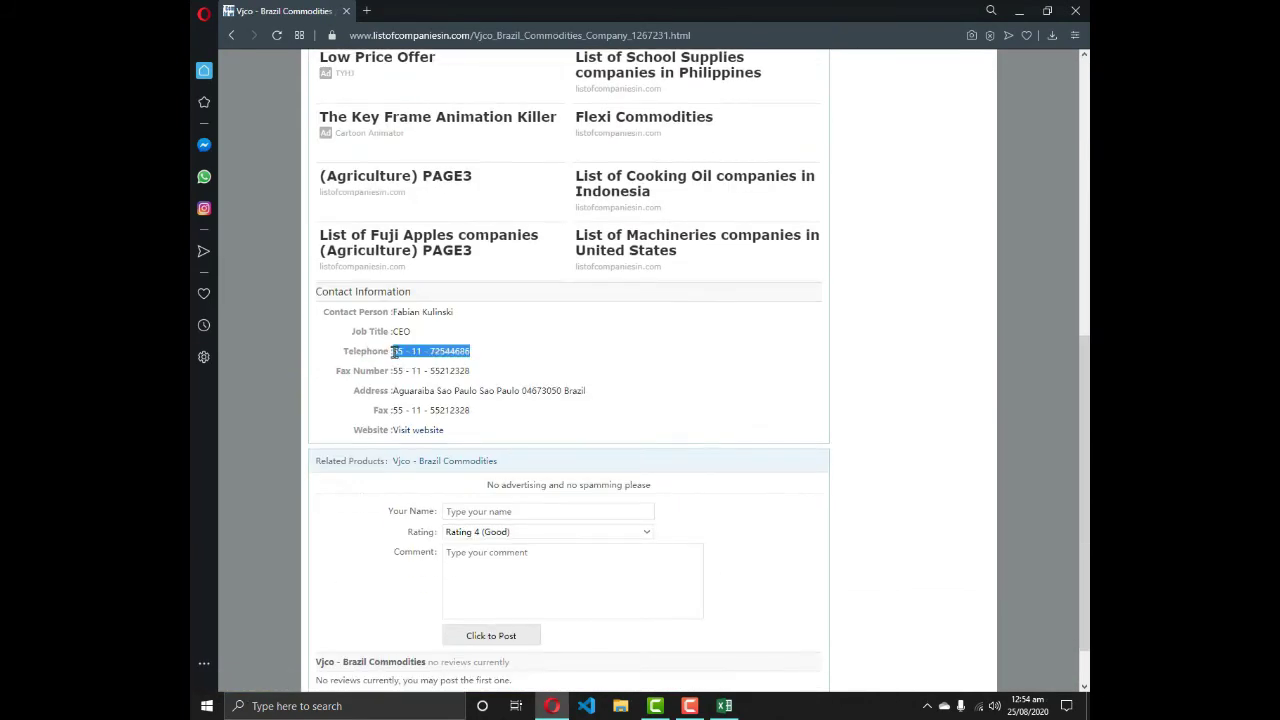
key("alt+Tab")
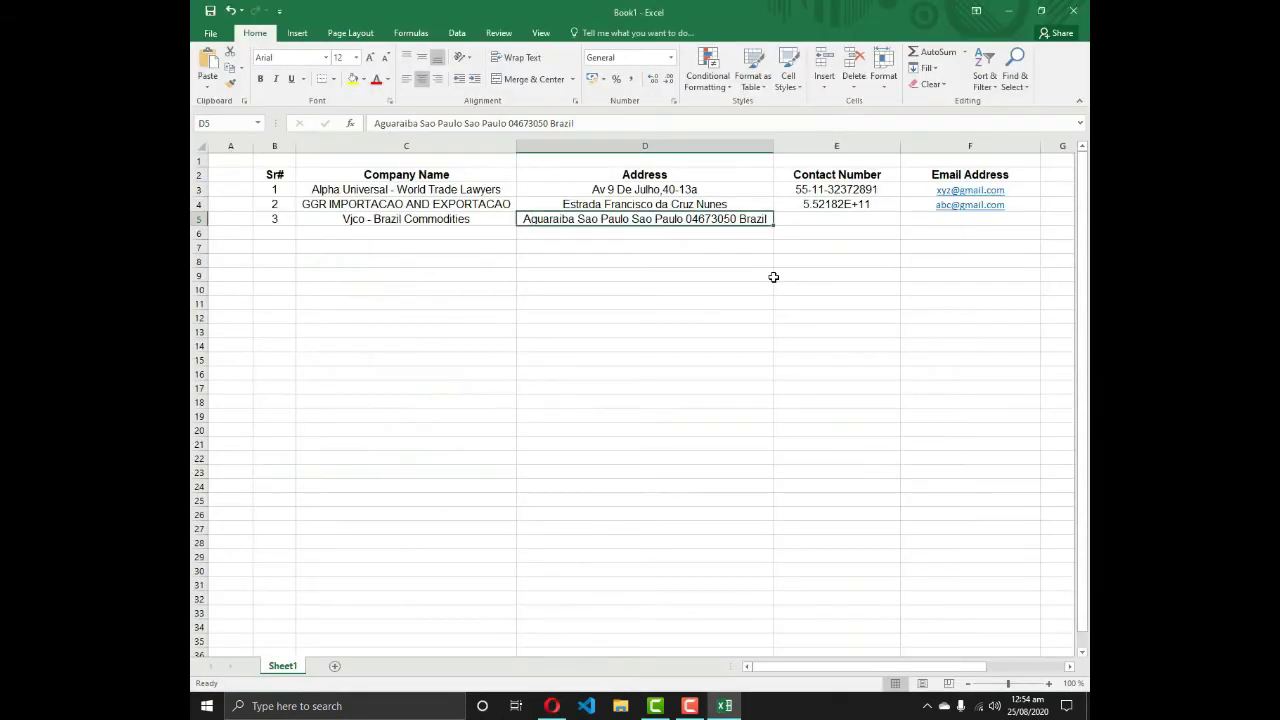
left_click(808, 217)
key("ctrl+v")
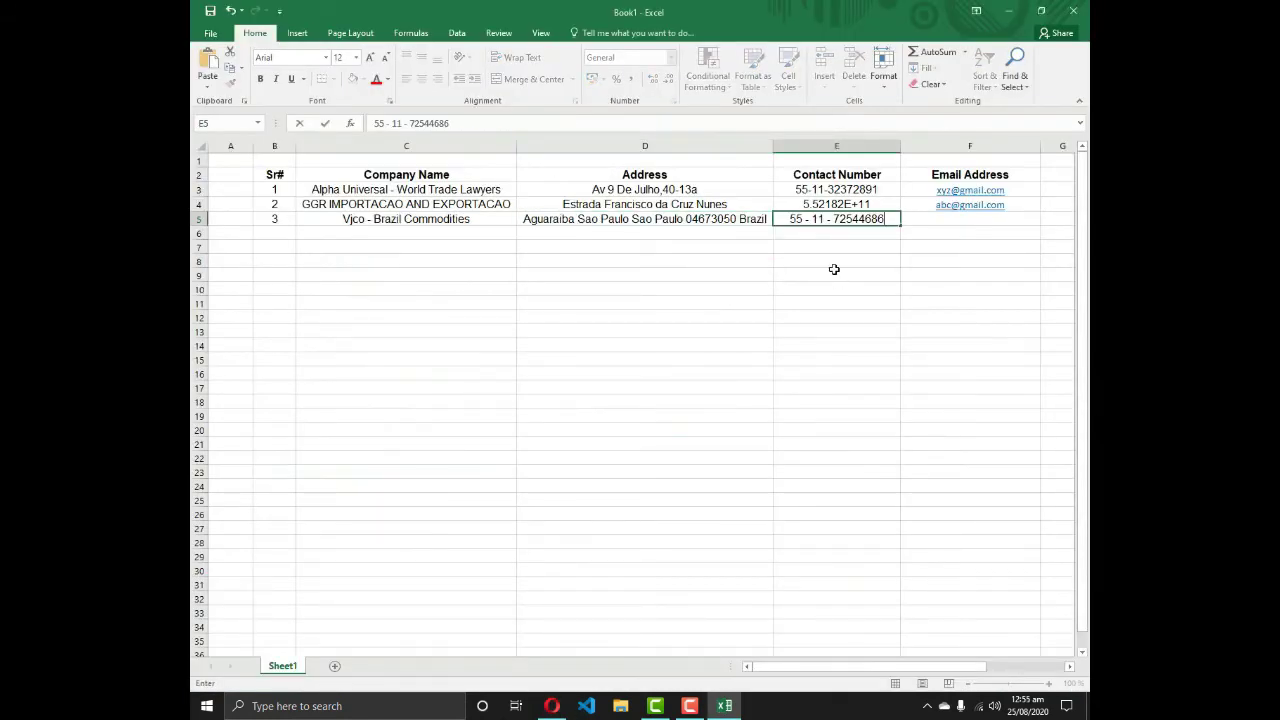
left_click(834, 272)
Enter a placeholder Gmail address for Vjco in cell F5.
left_click(922, 219)
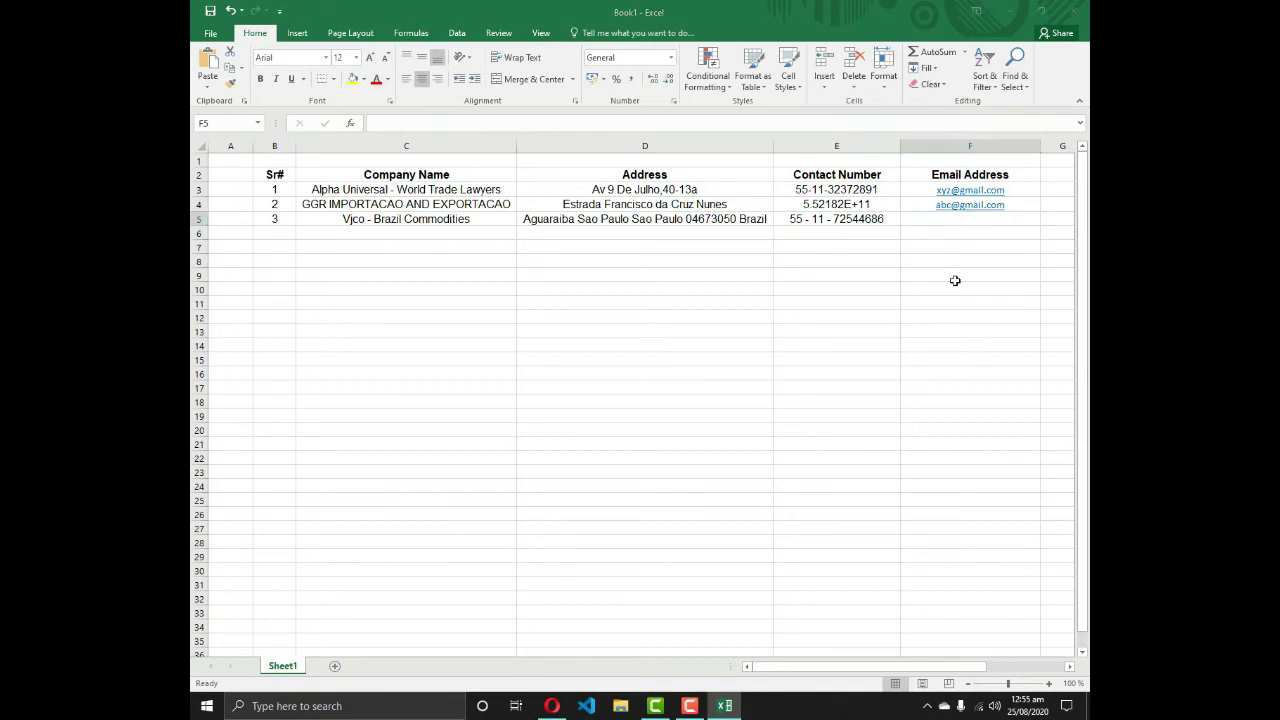
key("alt+Tab")
key("alt+Tab")
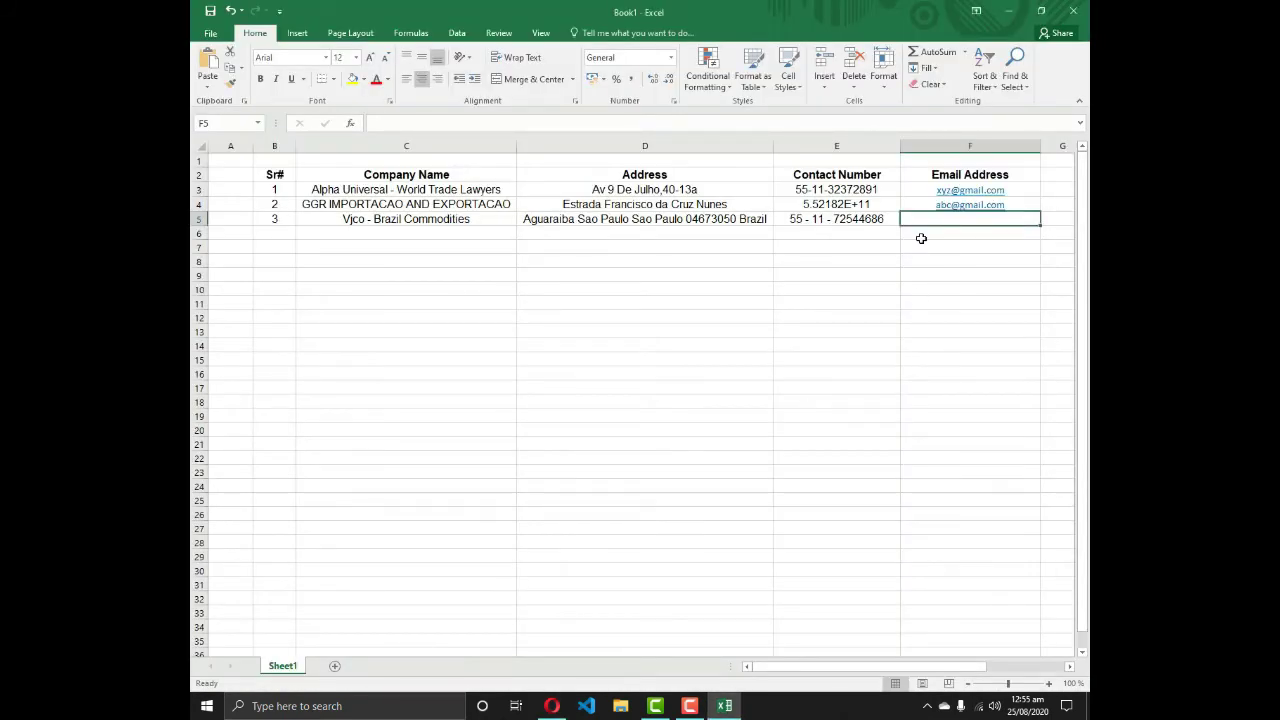
type("efg@")
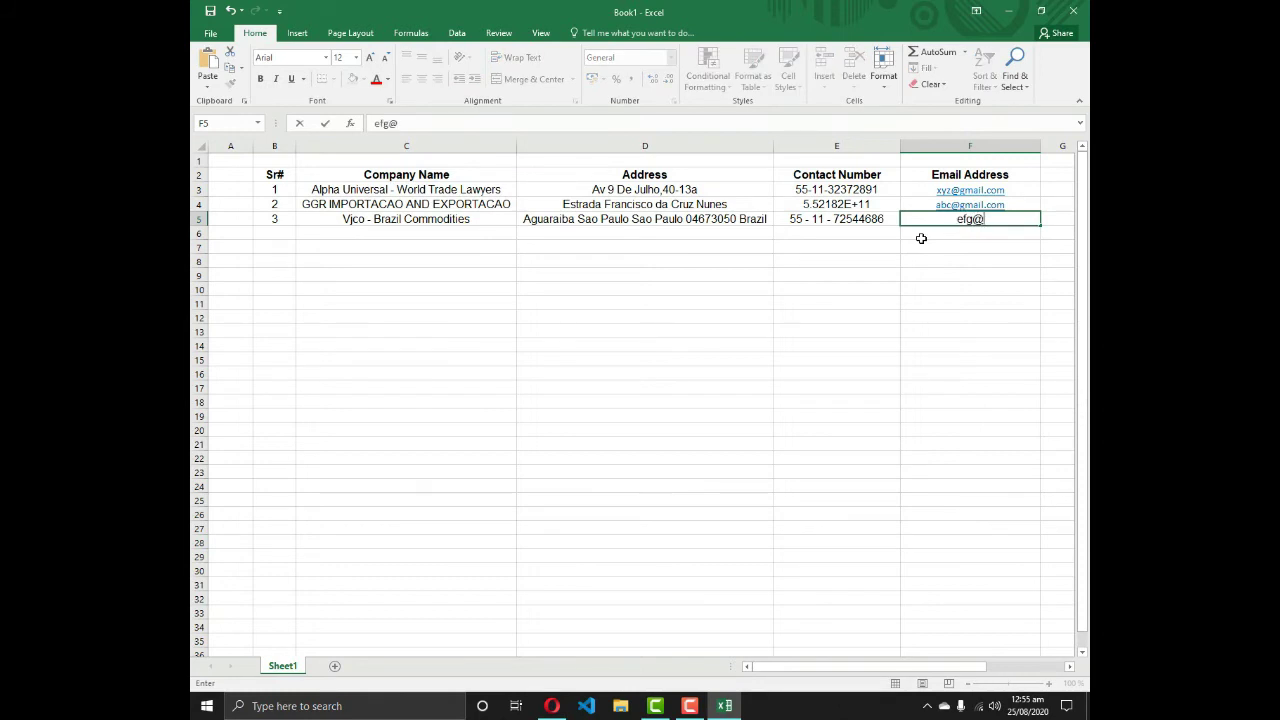
type("gmail.com")
key("Return")
left_click(620, 250)
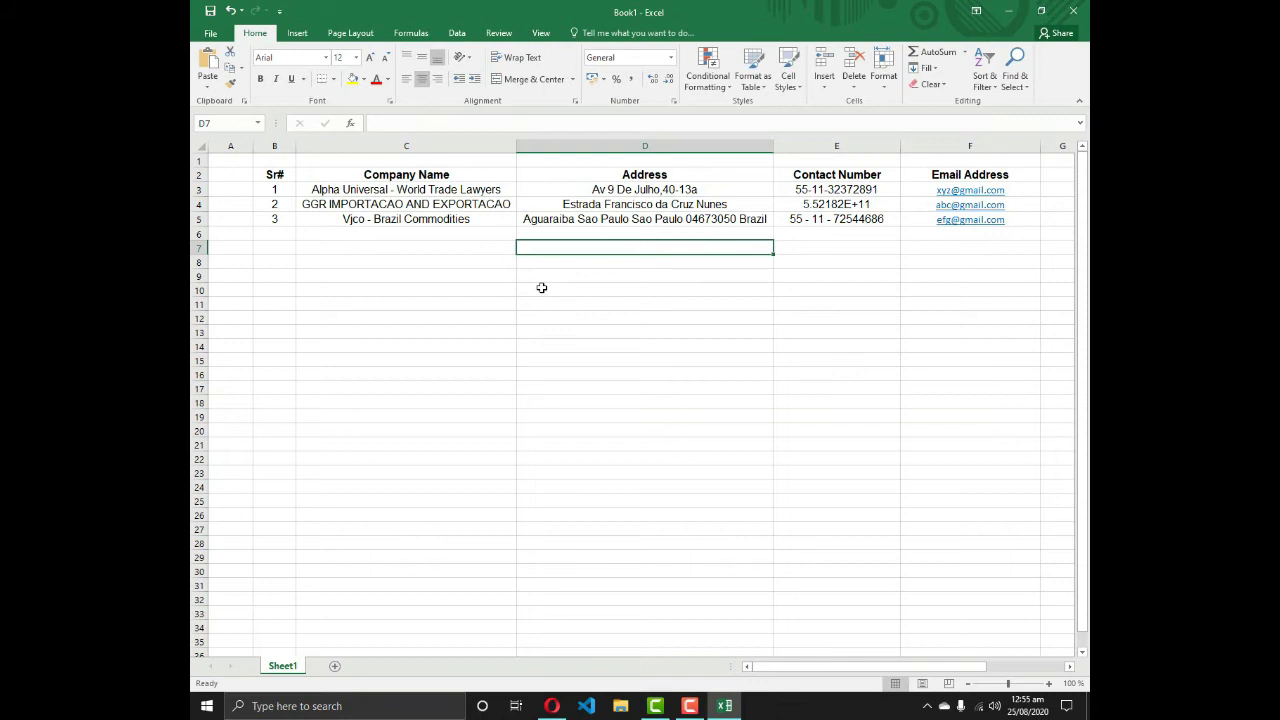
Delete the empty column A so Sr# starts the table, then select the whole worksheet.
left_click(231, 146)
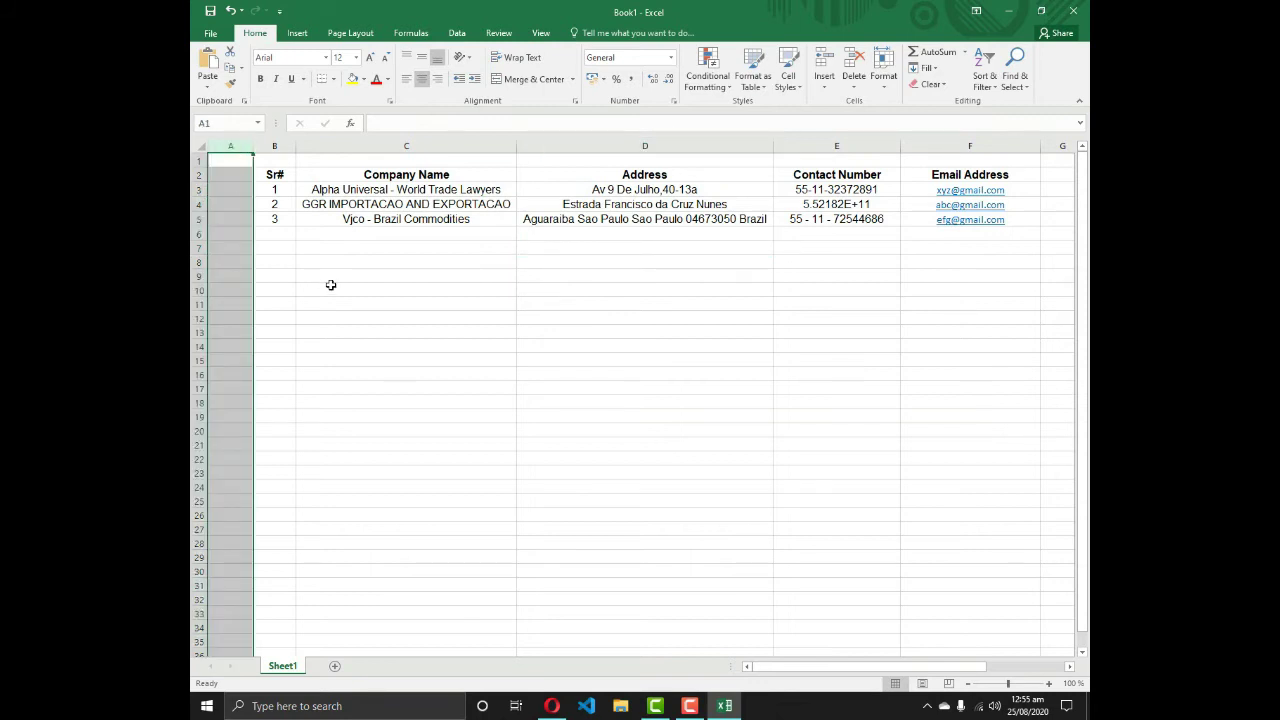
right_click(230, 151)
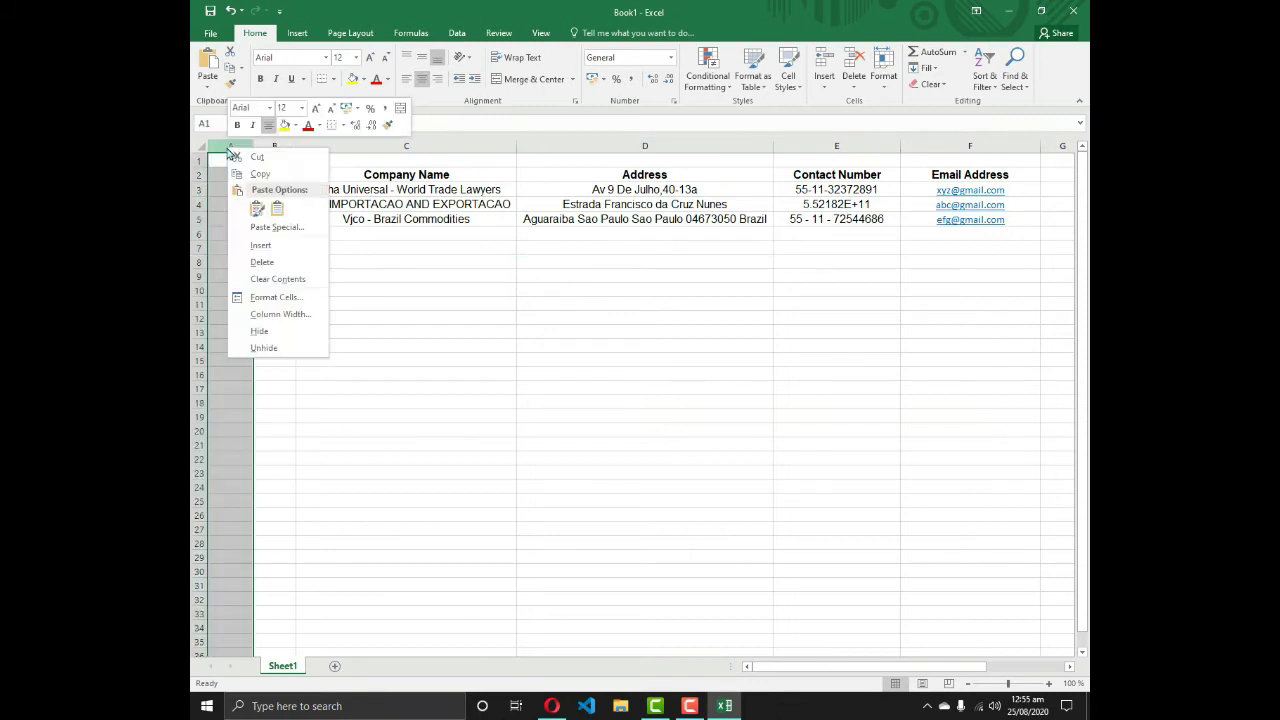
left_click(262, 262)
left_click(305, 208)
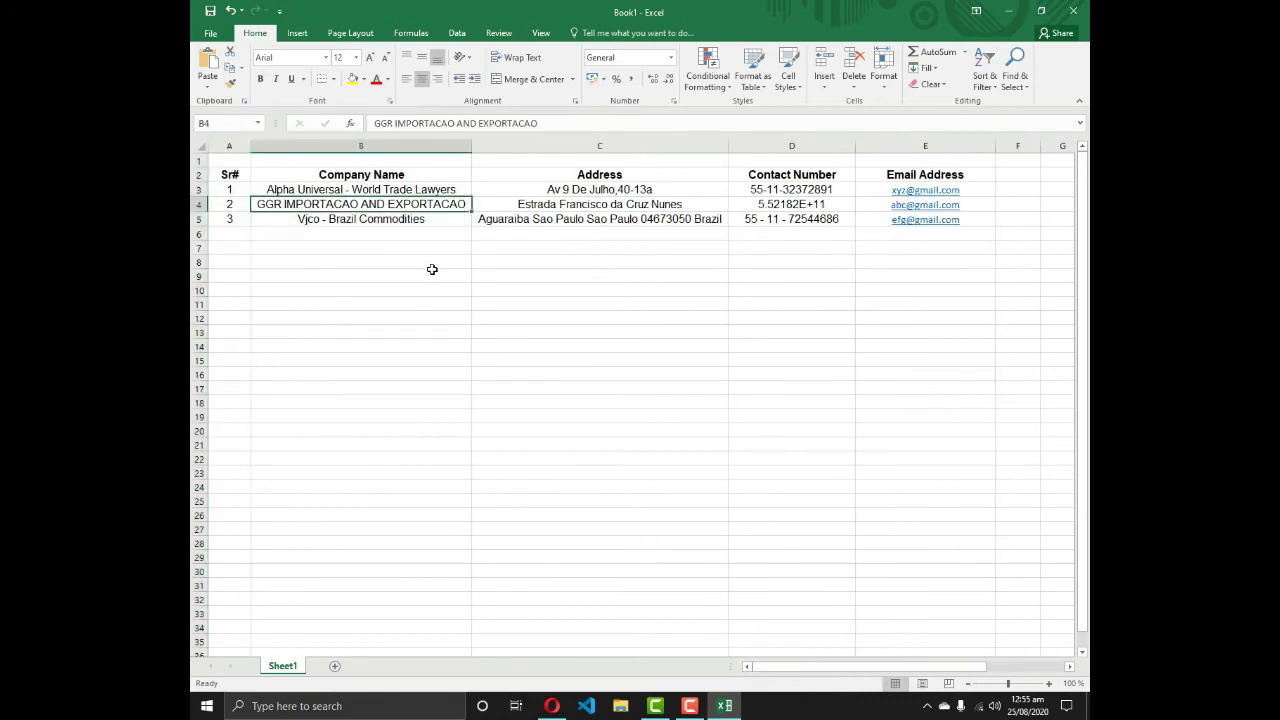
left_click(488, 247)
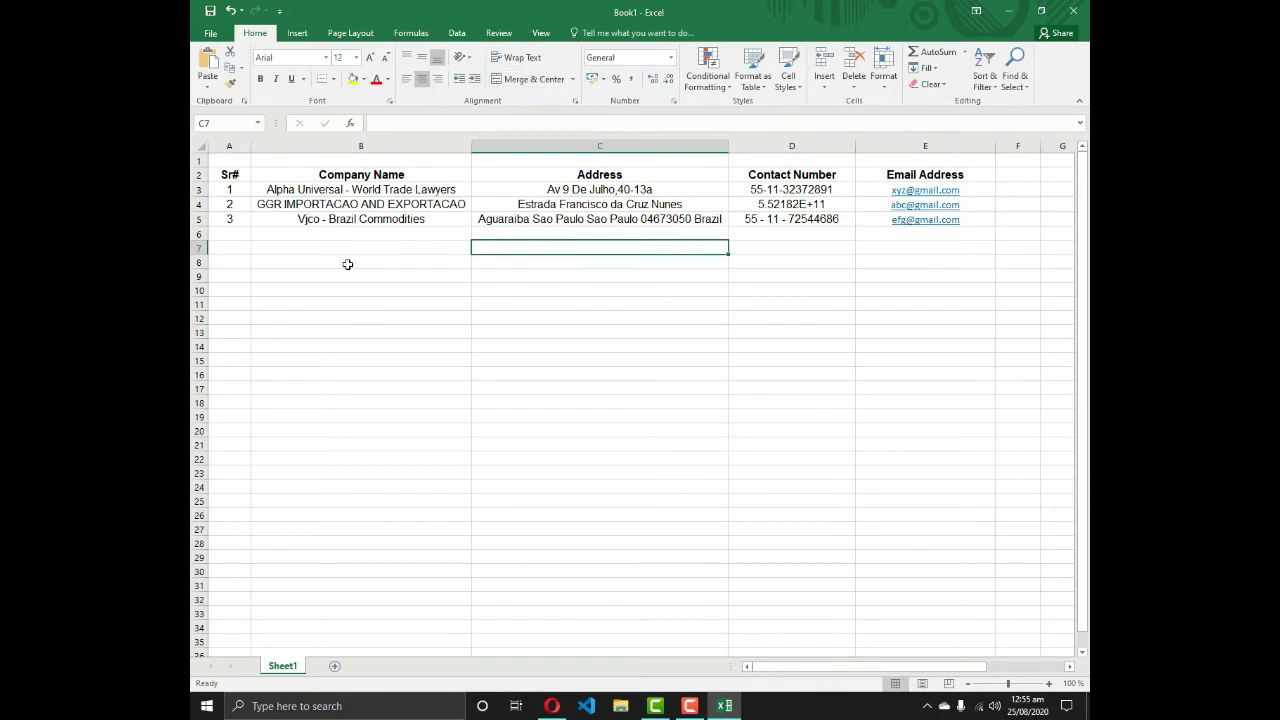
left_click(201, 146)
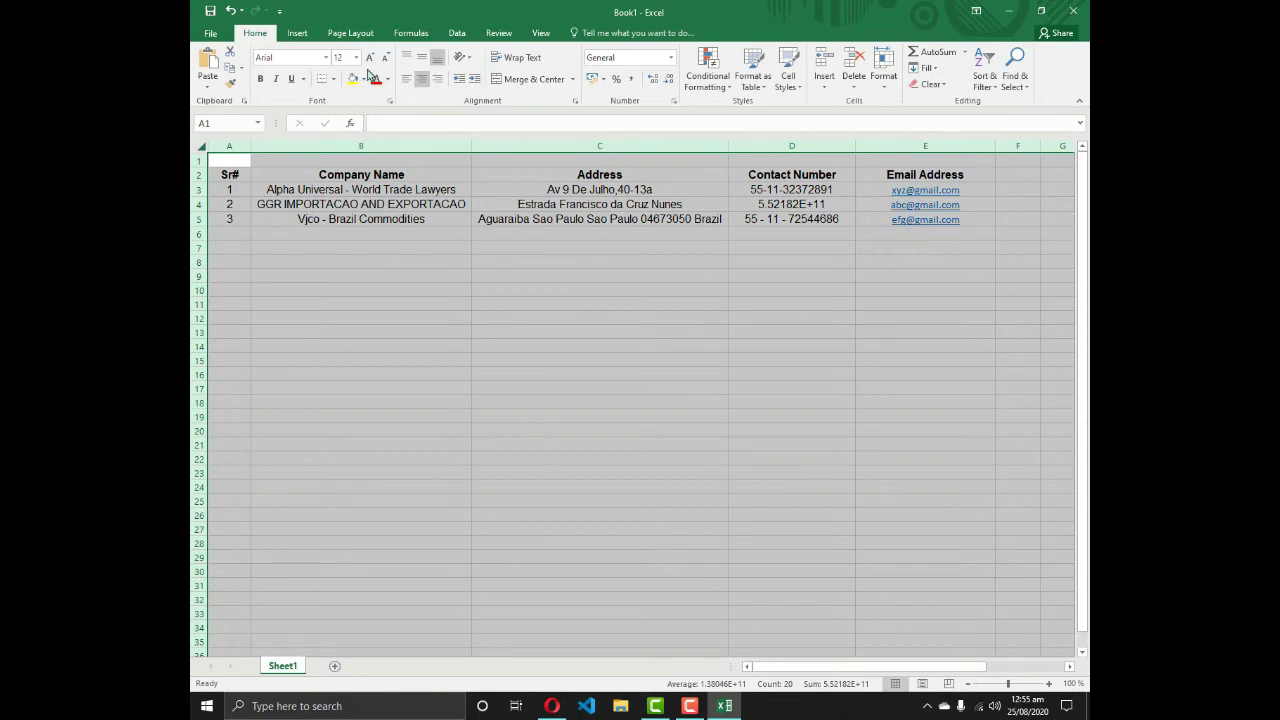
Reset the whole sheet's font colour to Automatic black.
left_click(372, 80)
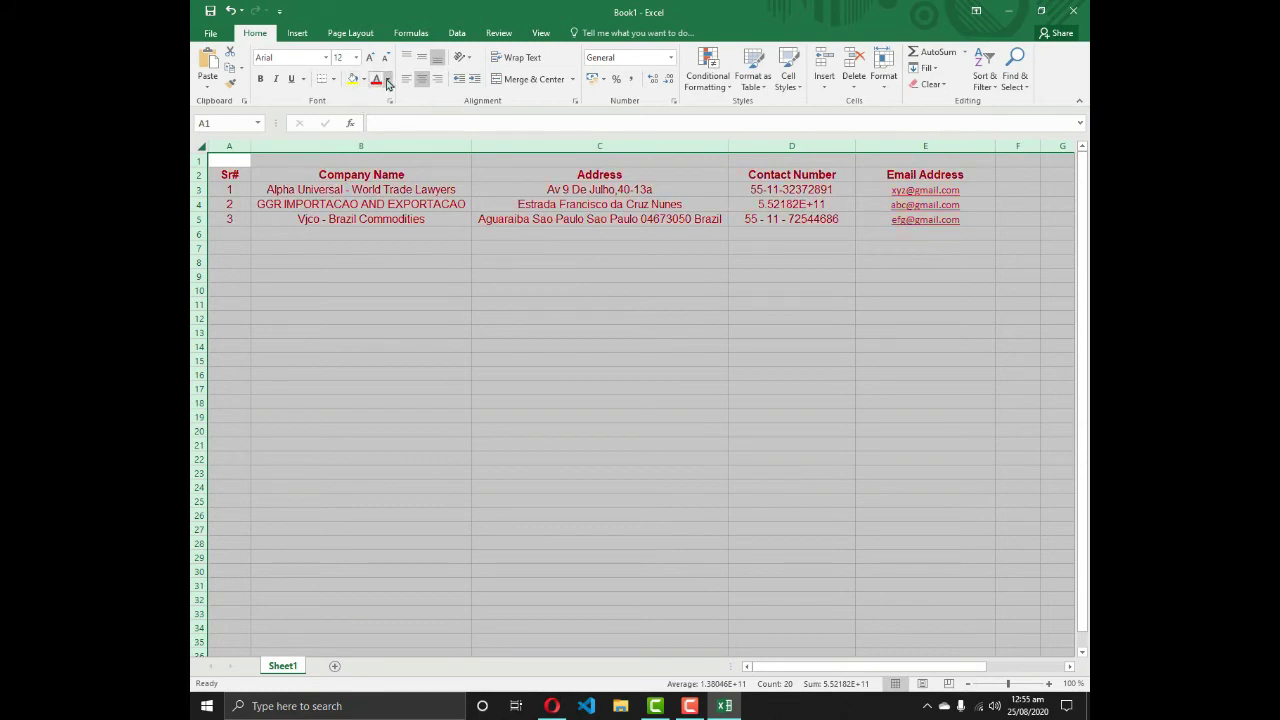
left_click(388, 80)
left_click(384, 95)
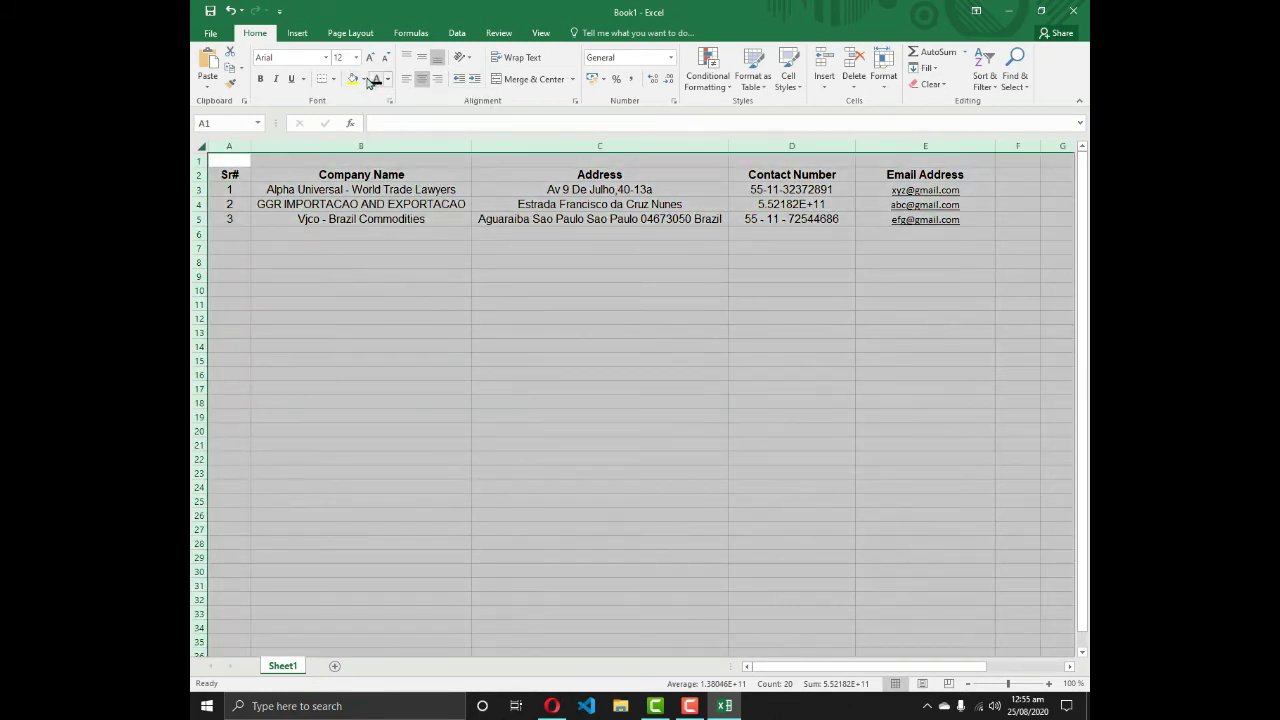
left_click(365, 80)
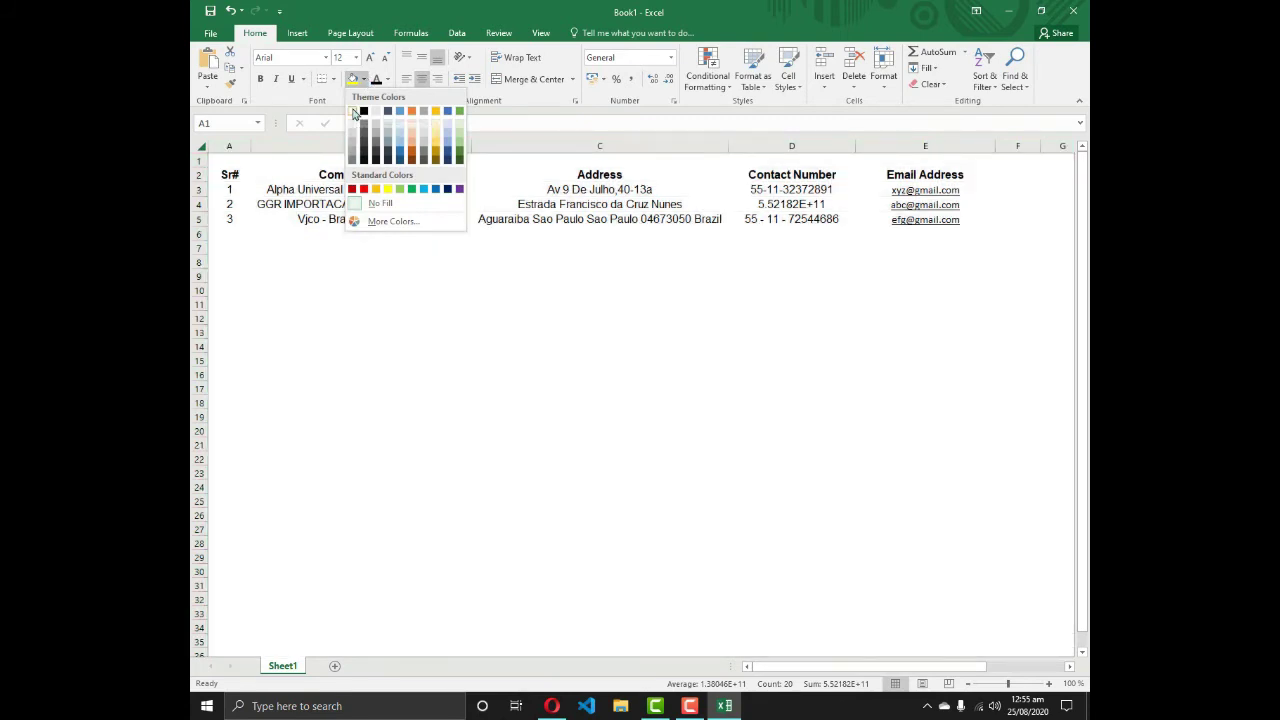
left_click(343, 260)
left_click(343, 260)
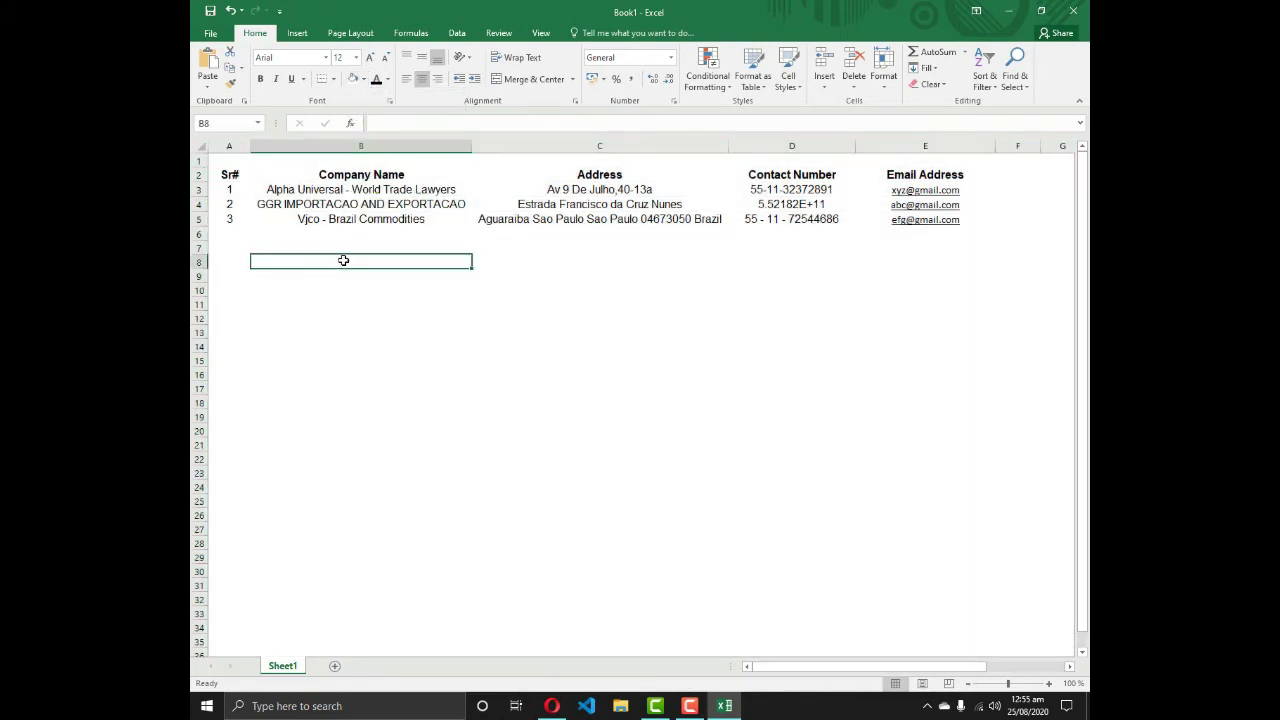
Set the table range A2:E5 to No Fill so its gridlines show.
left_click_drag(238, 174, 906, 220)
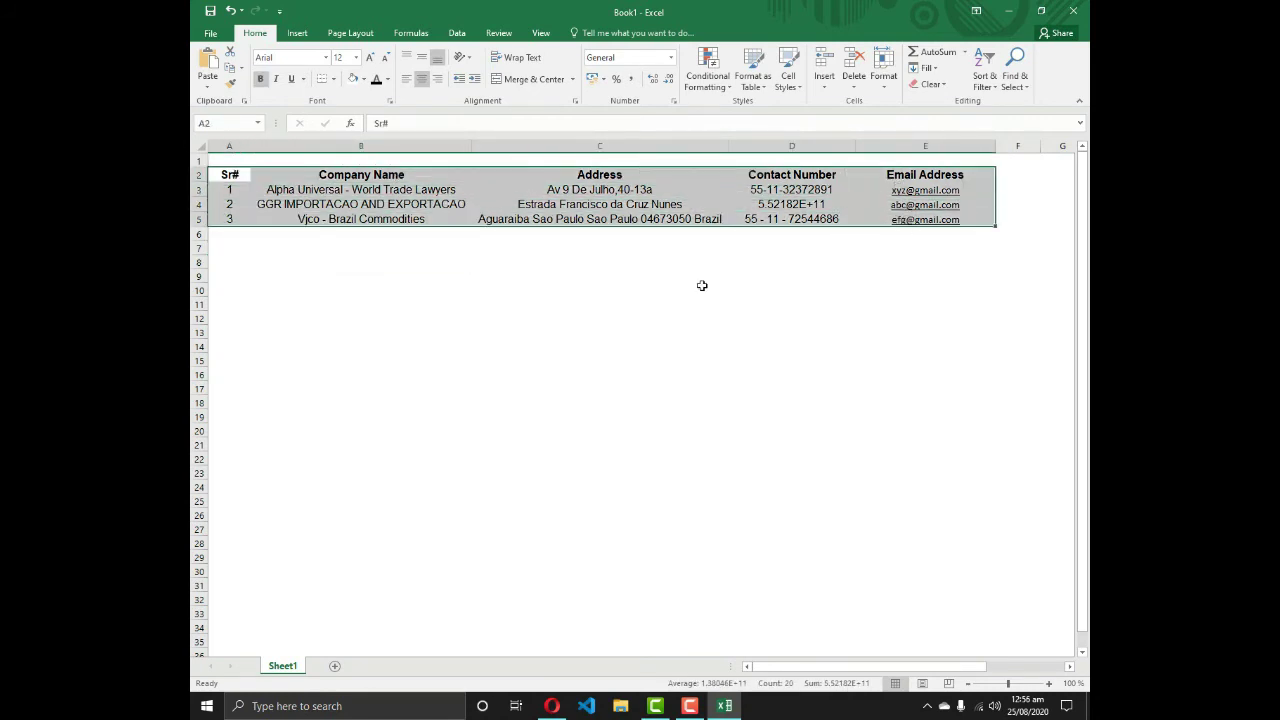
left_click(500, 260)
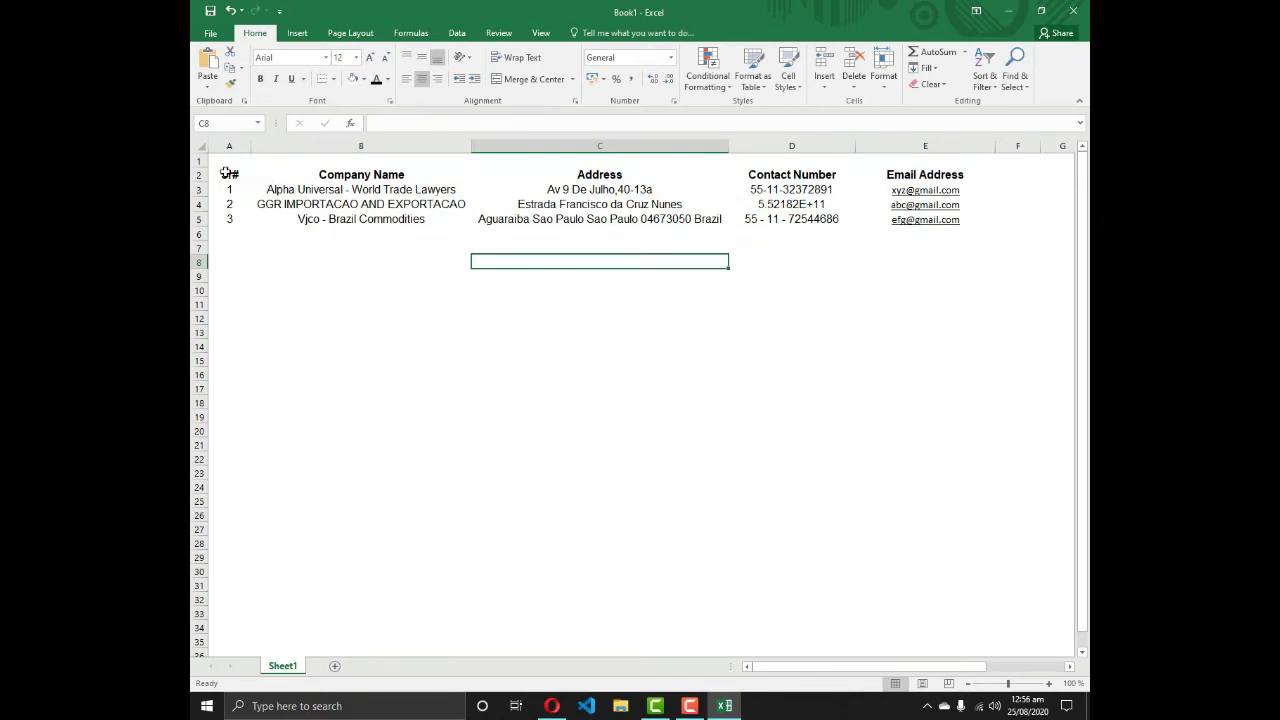
left_click_drag(229, 174, 700, 175)
left_click_drag(790, 189, 945, 220)
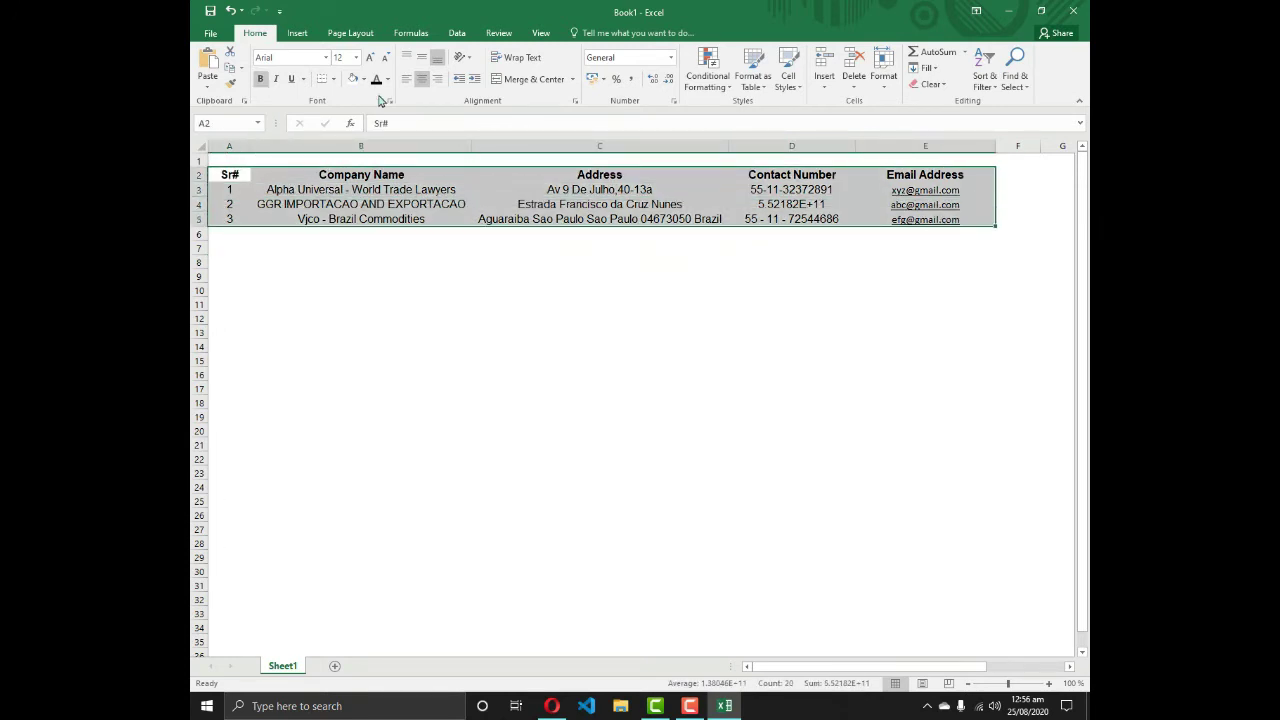
left_click(366, 80)
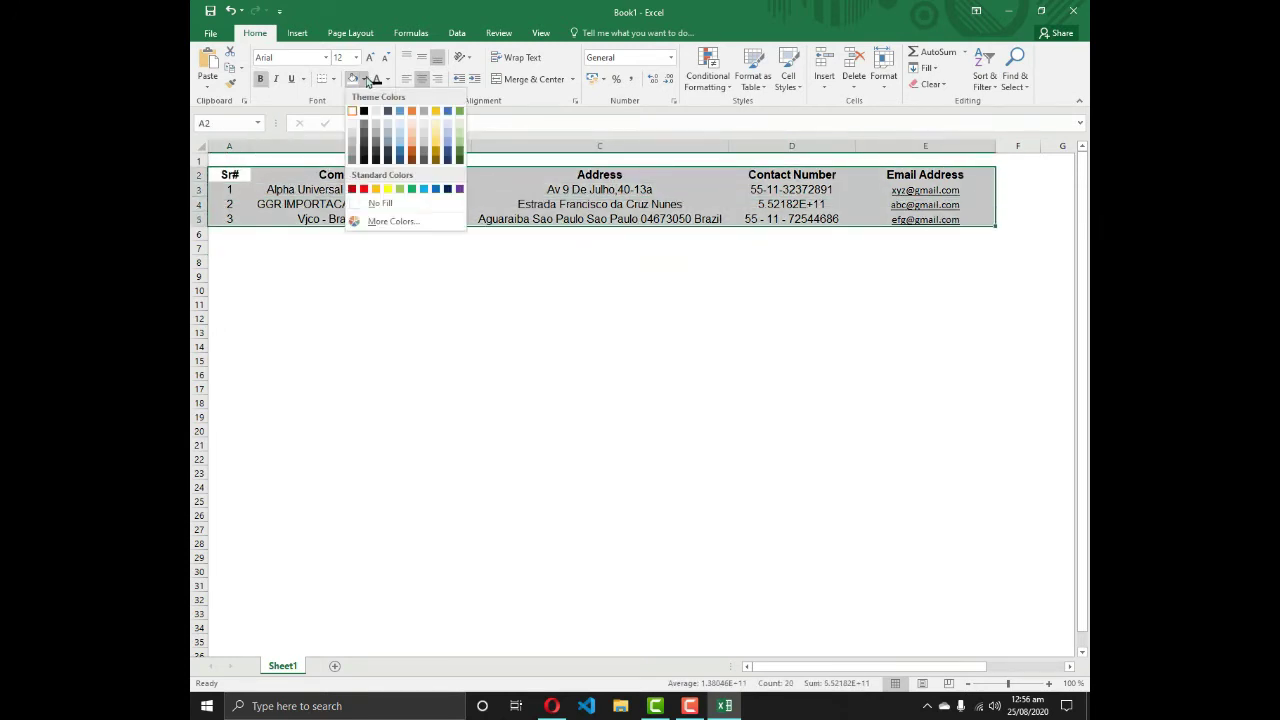
left_click(388, 204)
left_click(465, 191)
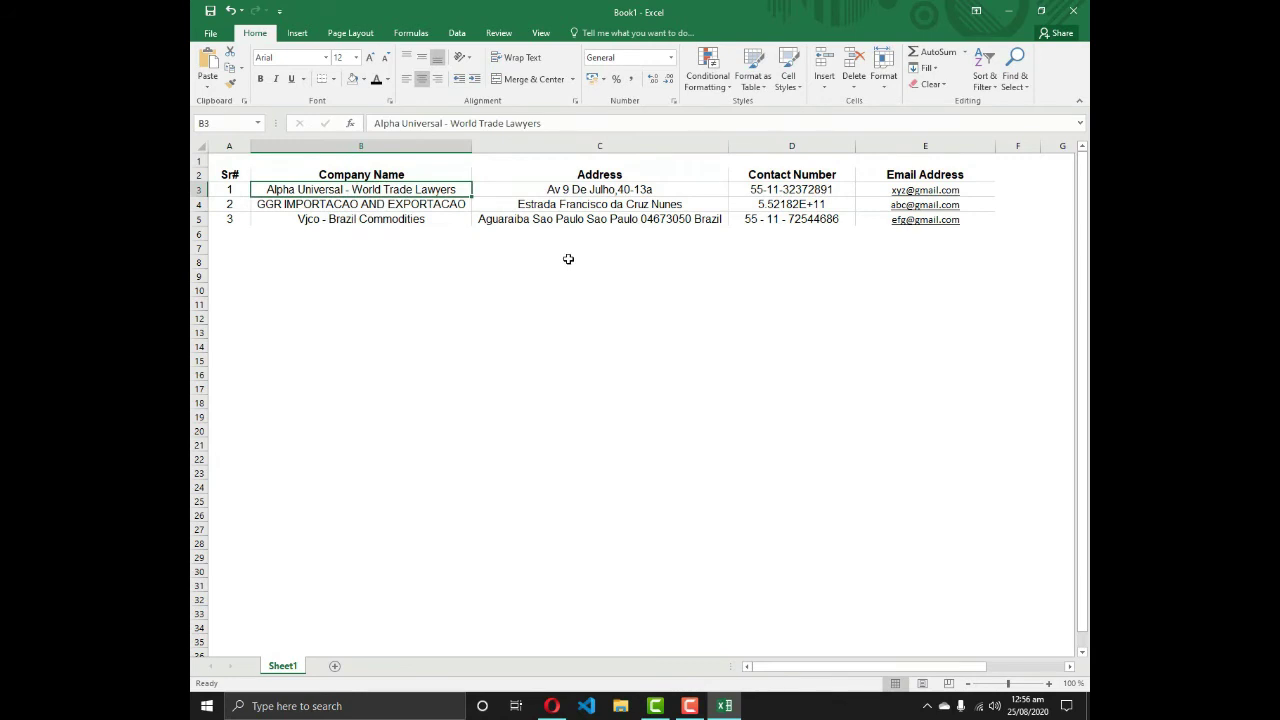
left_click(238, 173)
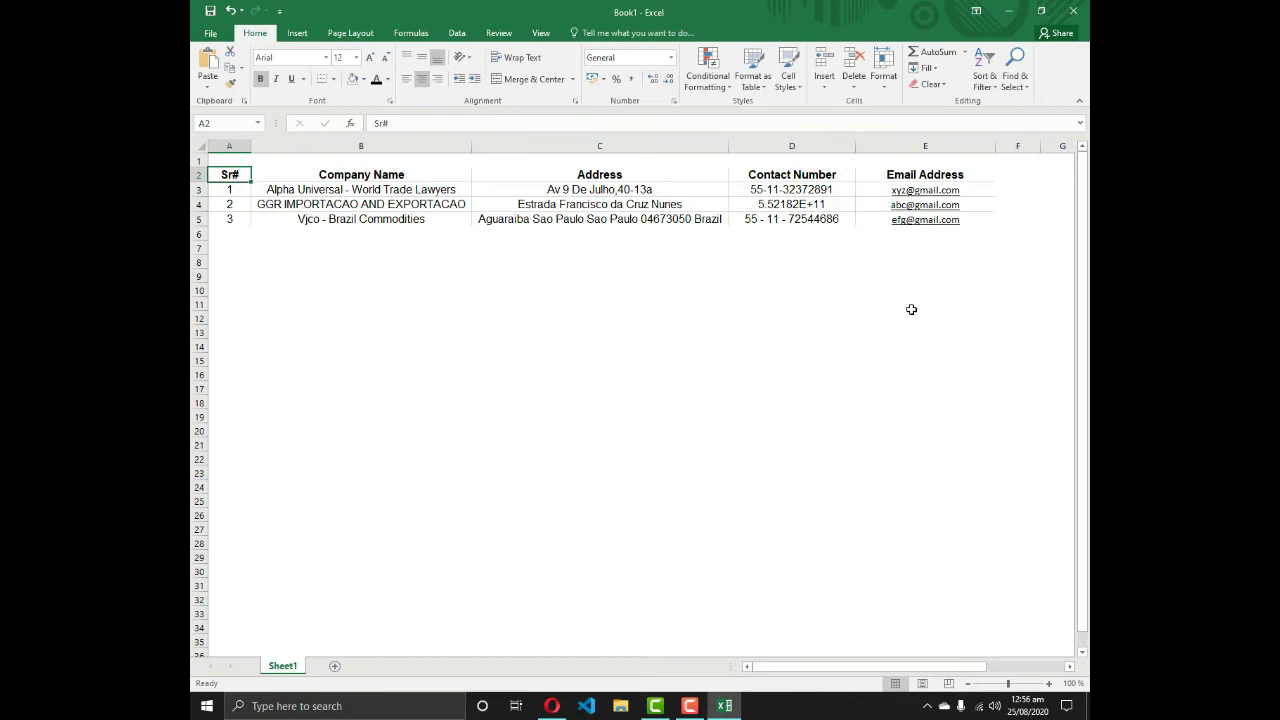
Colour the three email addresses in E3:E5 green.
left_click_drag(870, 190, 871, 222)
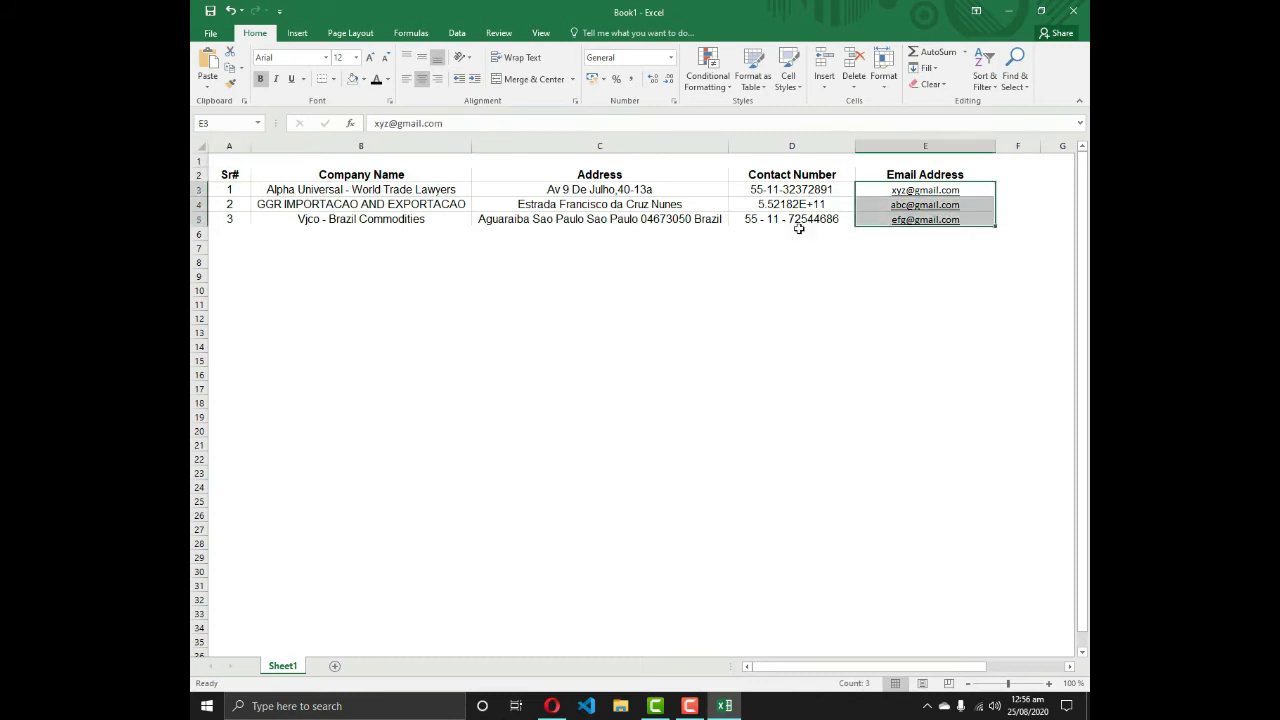
left_click(389, 82)
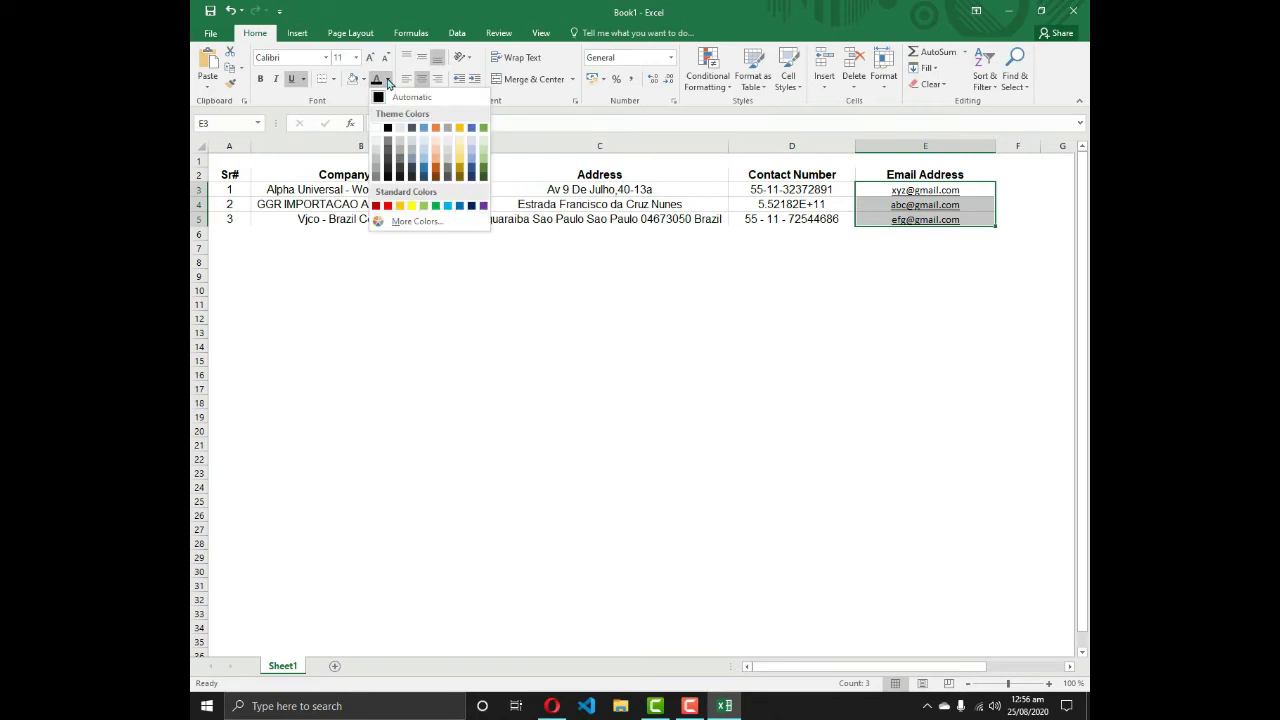
left_click(484, 174)
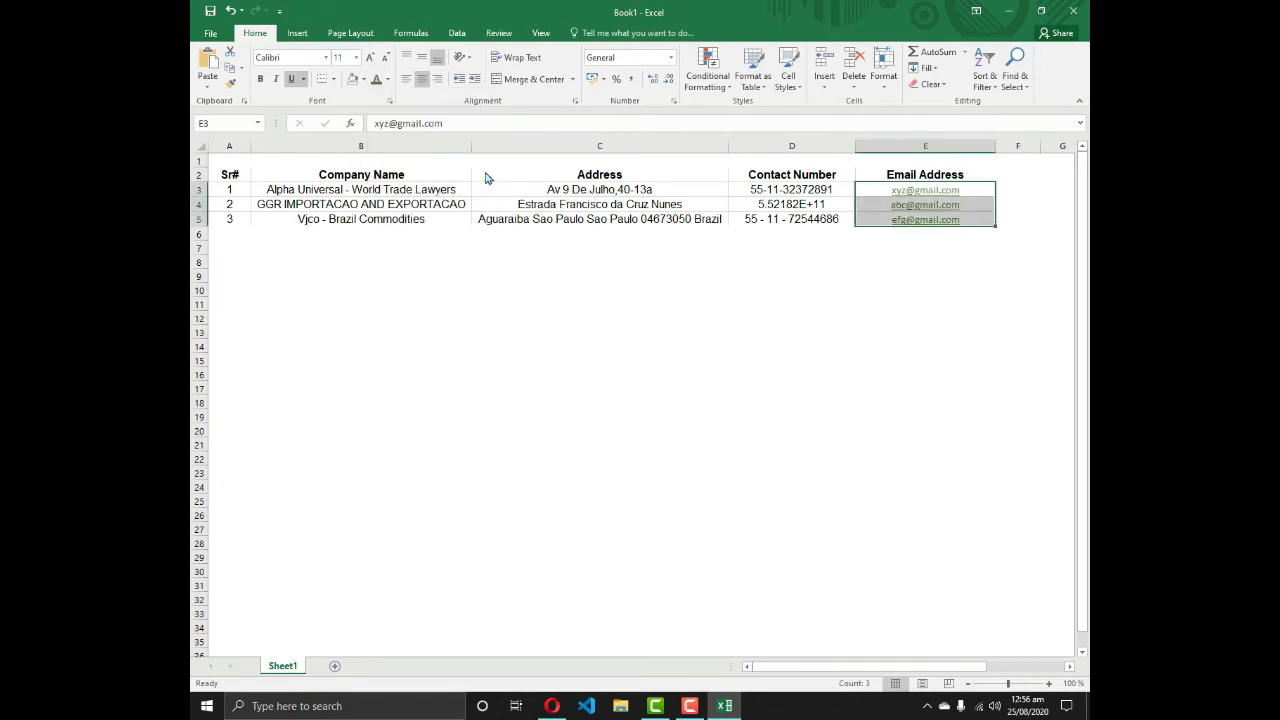
left_click(655, 234)
left_click(646, 195)
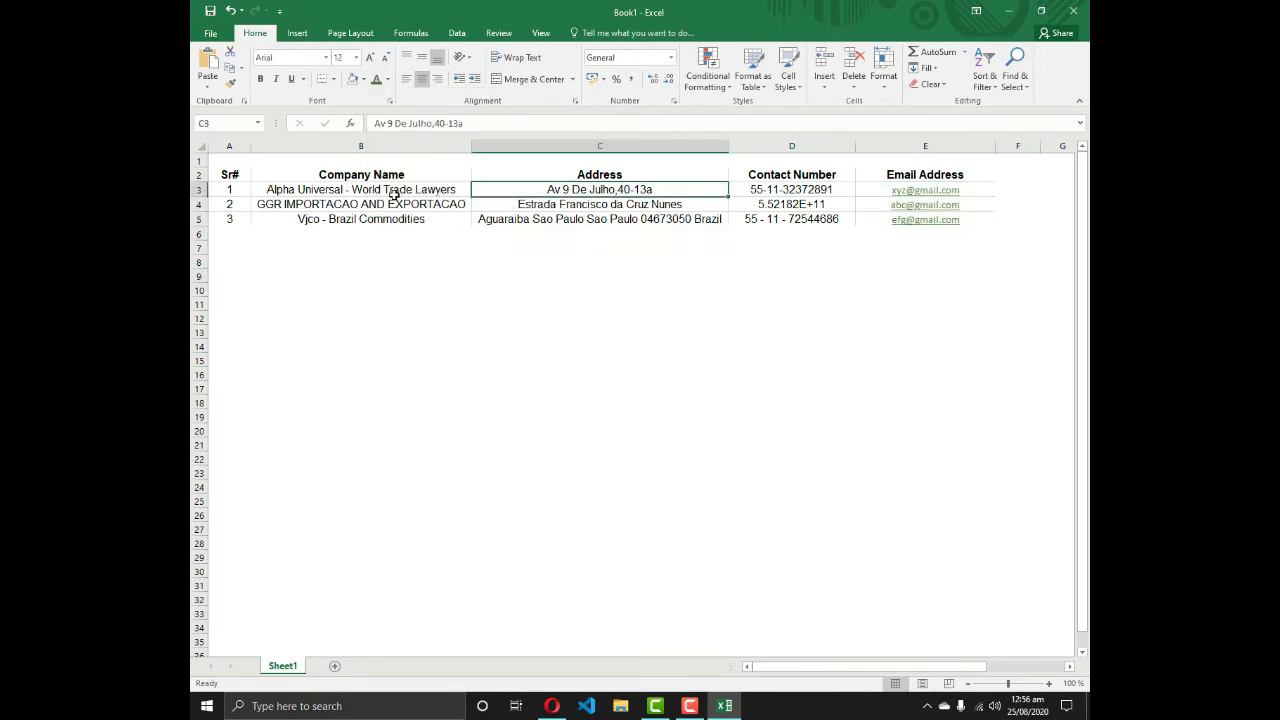
left_click(365, 215)
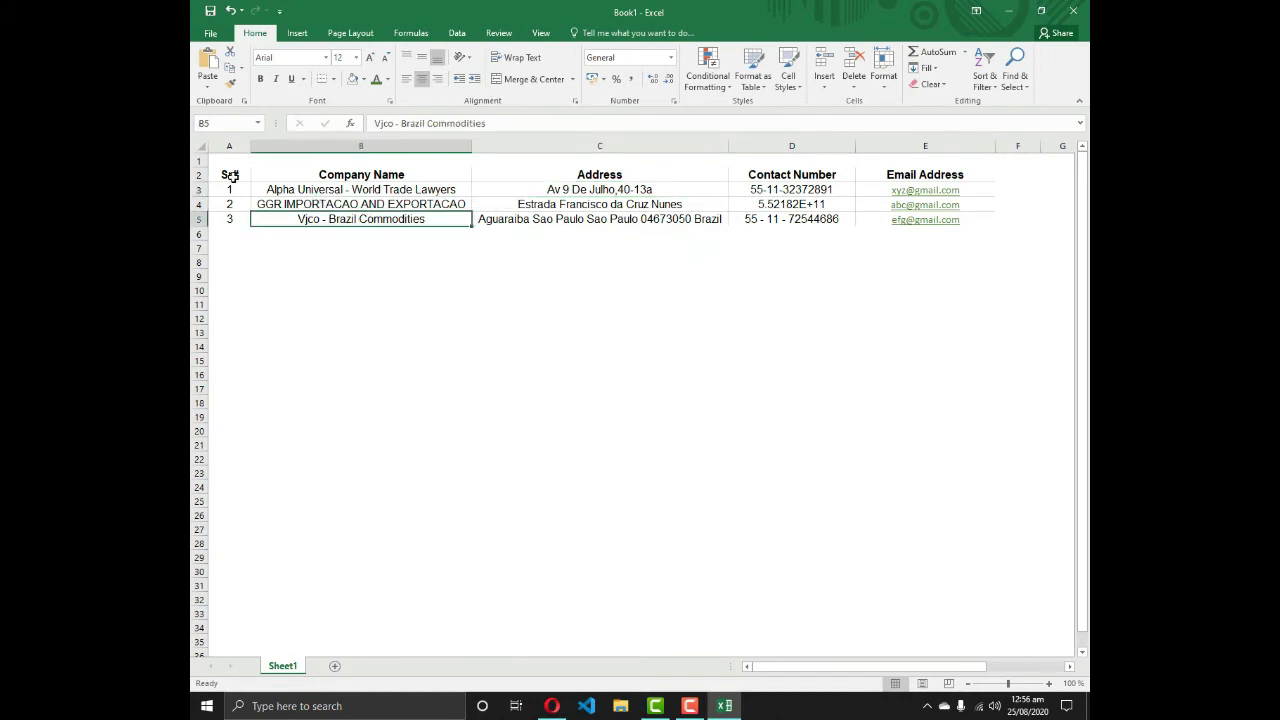
Apply Thick Outside Borders around the table range A2:E5.
left_click_drag(230, 176, 932, 220)
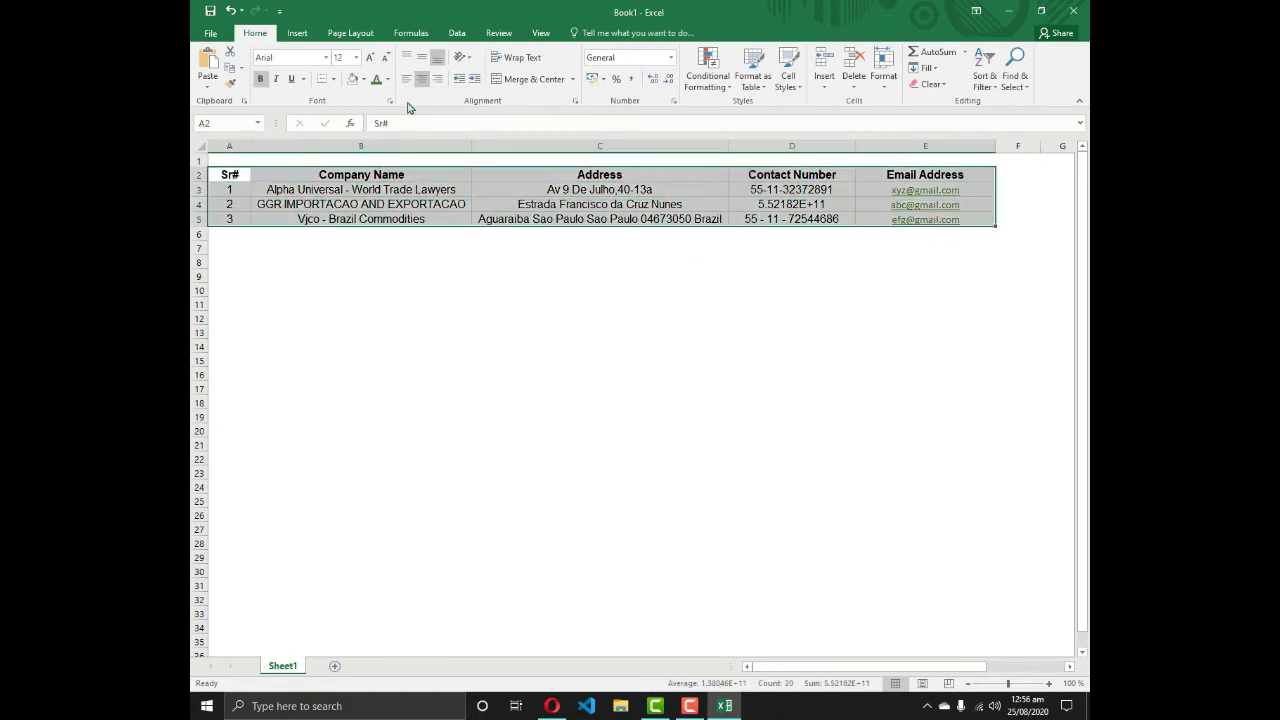
left_click(336, 80)
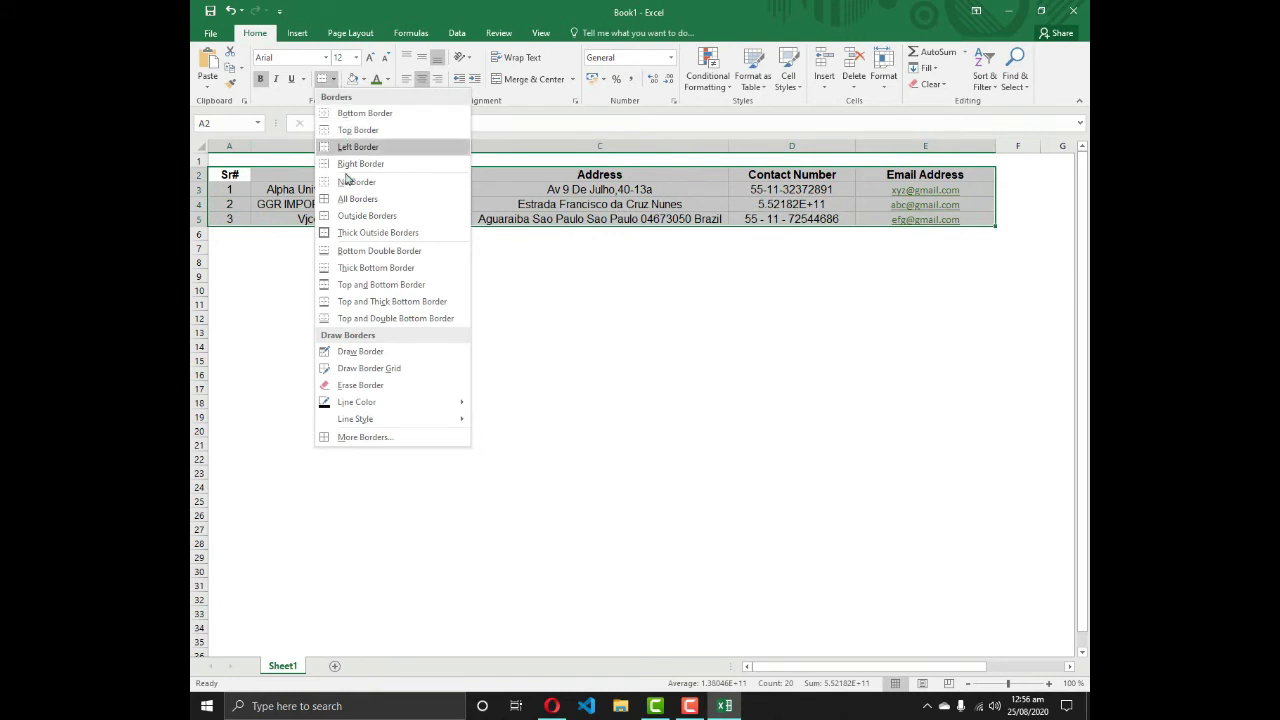
left_click(370, 232)
left_click(340, 205)
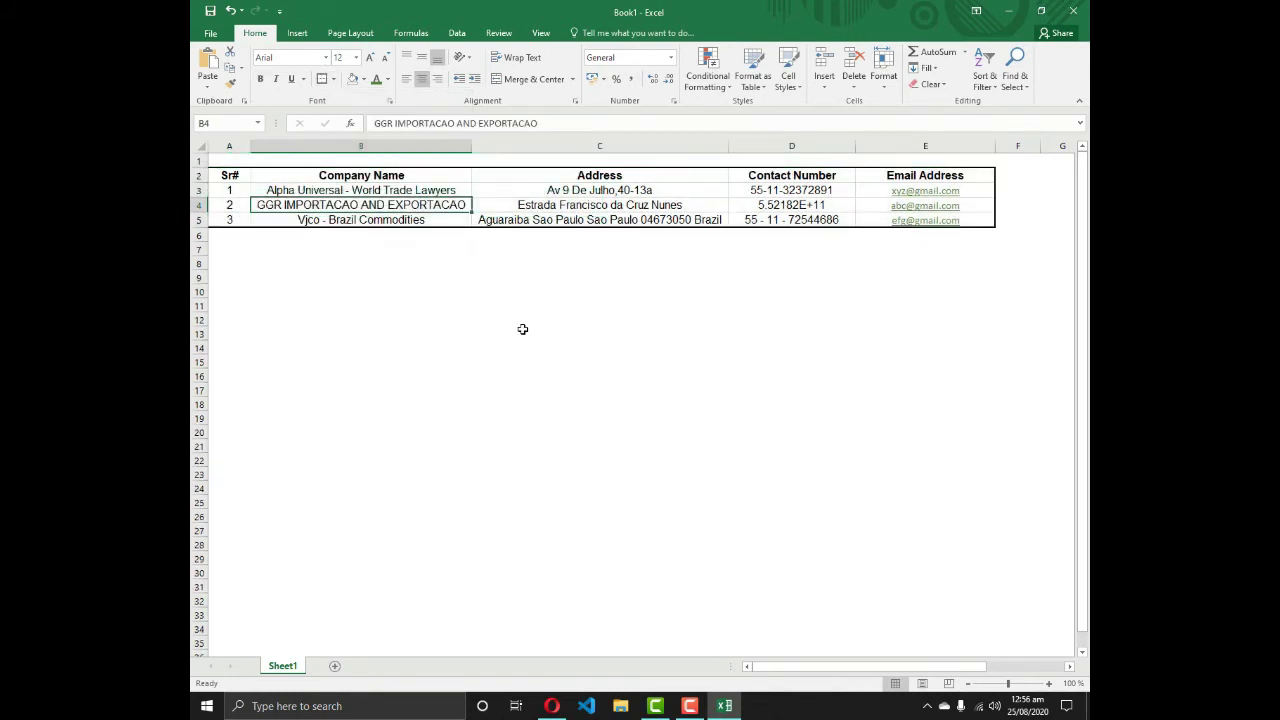
left_click(240, 177)
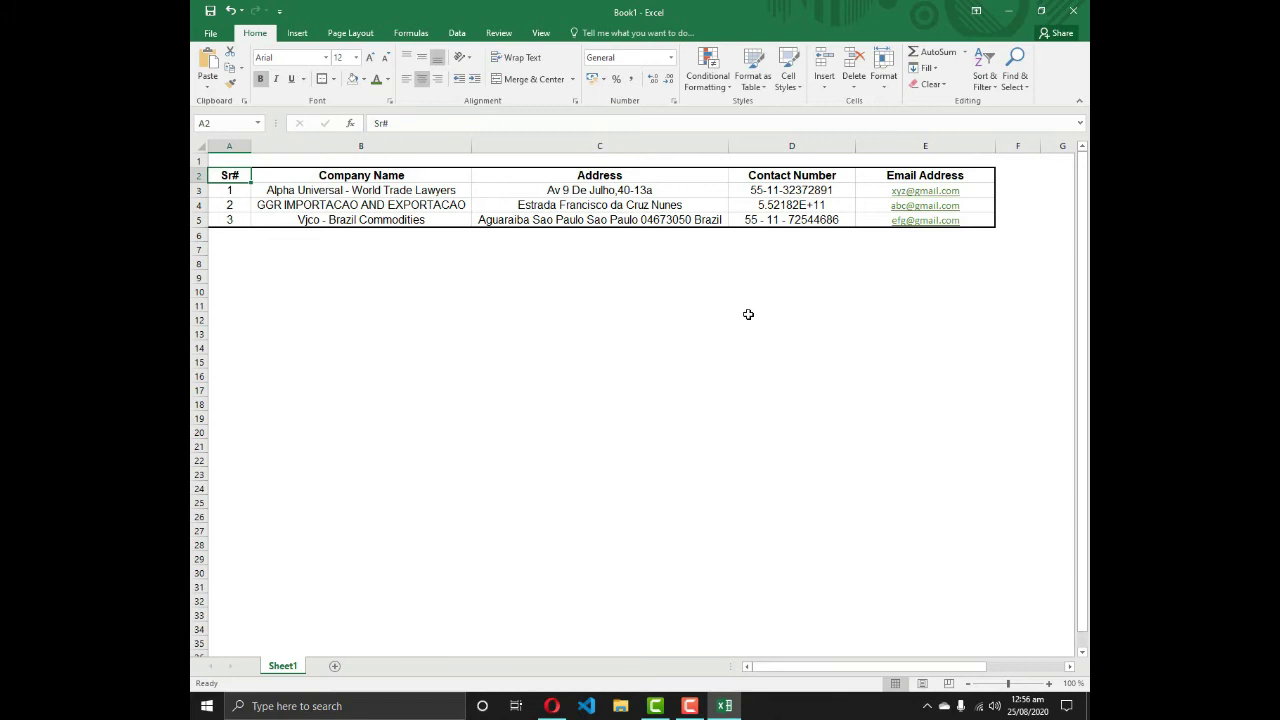
key("alt+Tab")
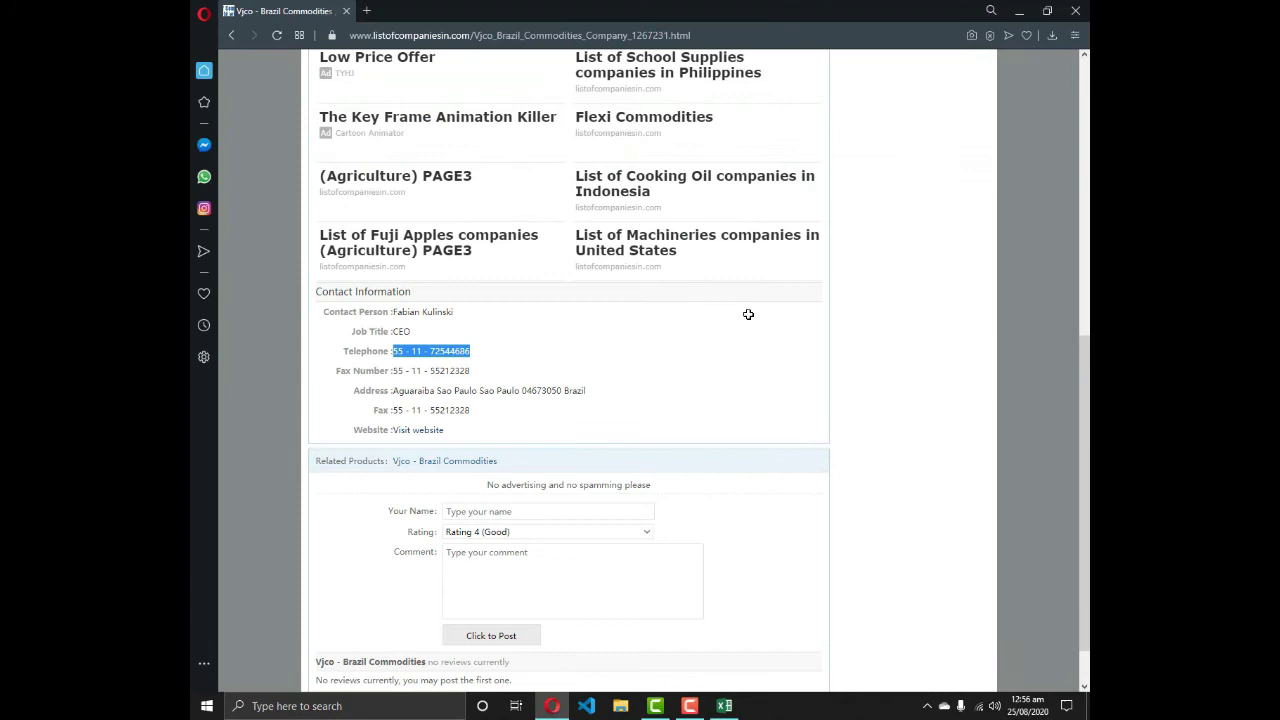
left_click(497, 355)
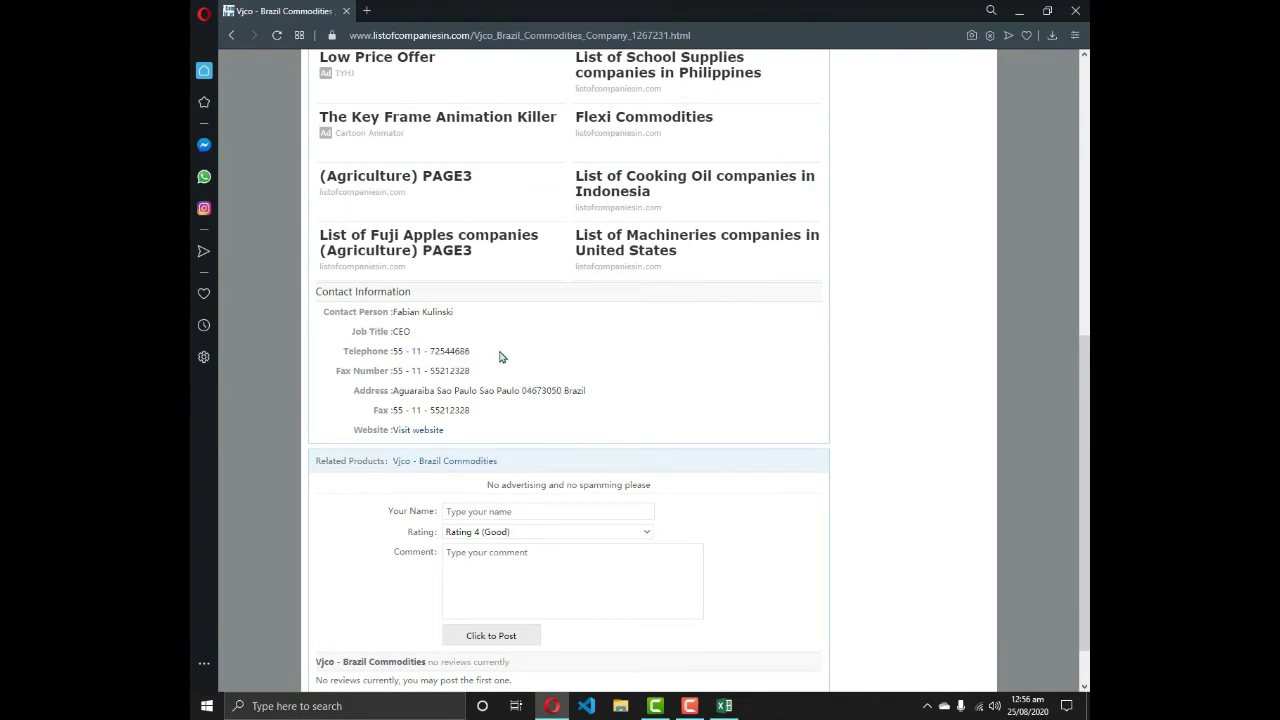
key("alt+Tab")
left_click(786, 202)
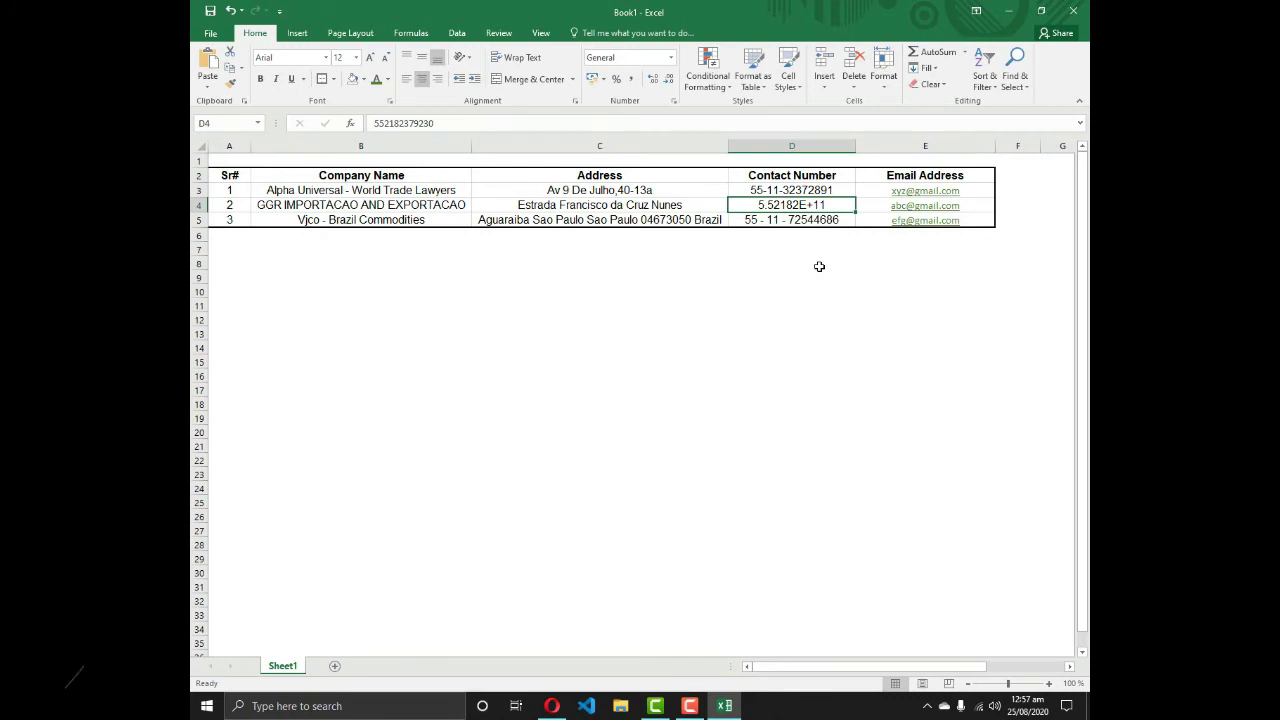
left_click(774, 145)
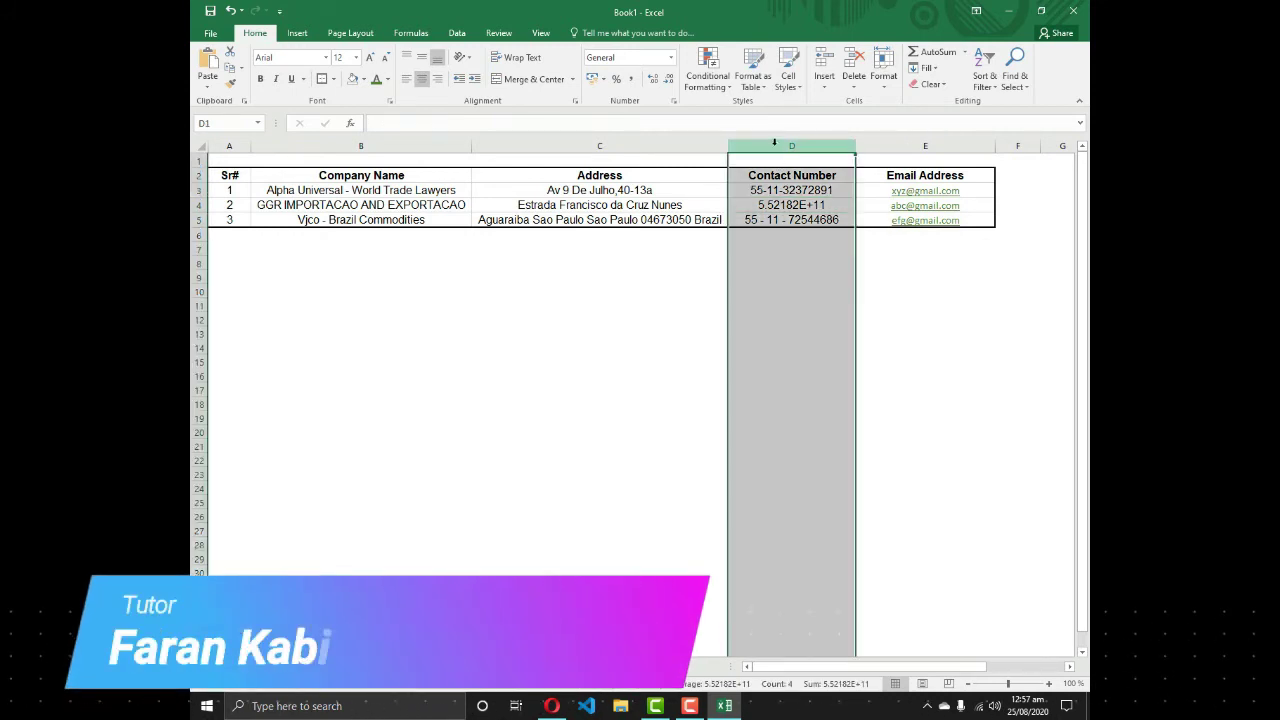
left_click(777, 207)
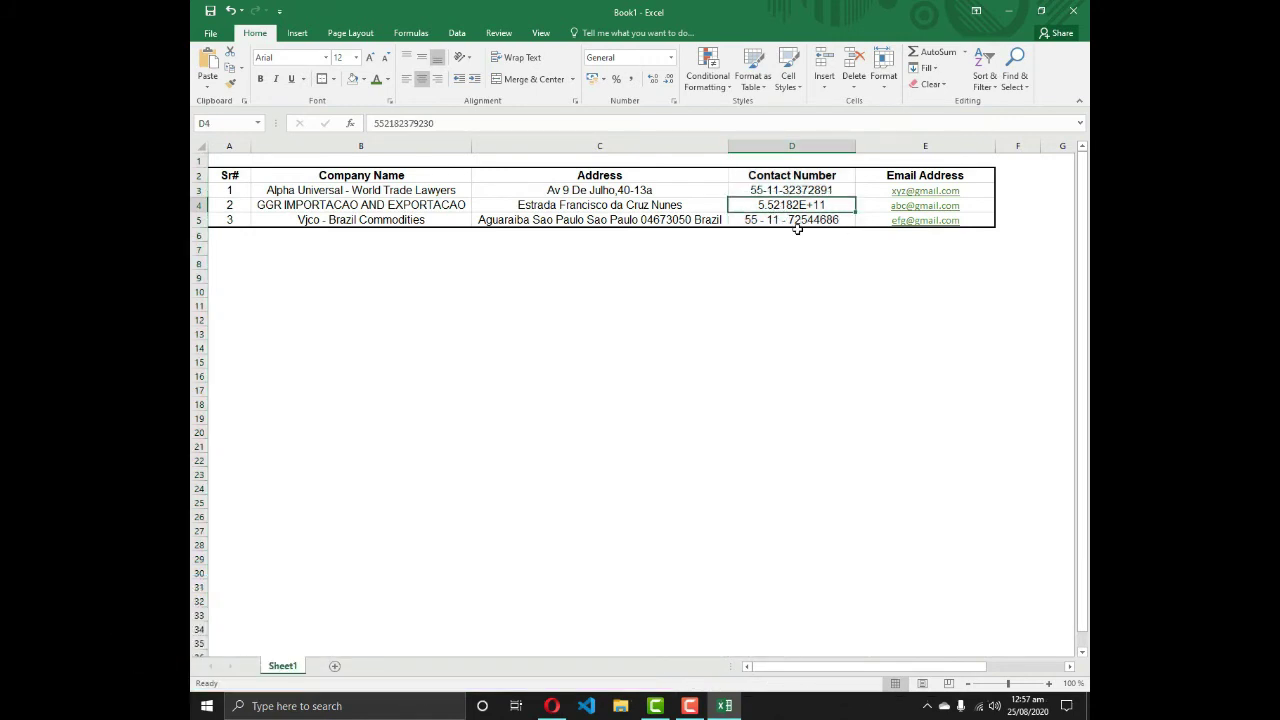
left_click(776, 145)
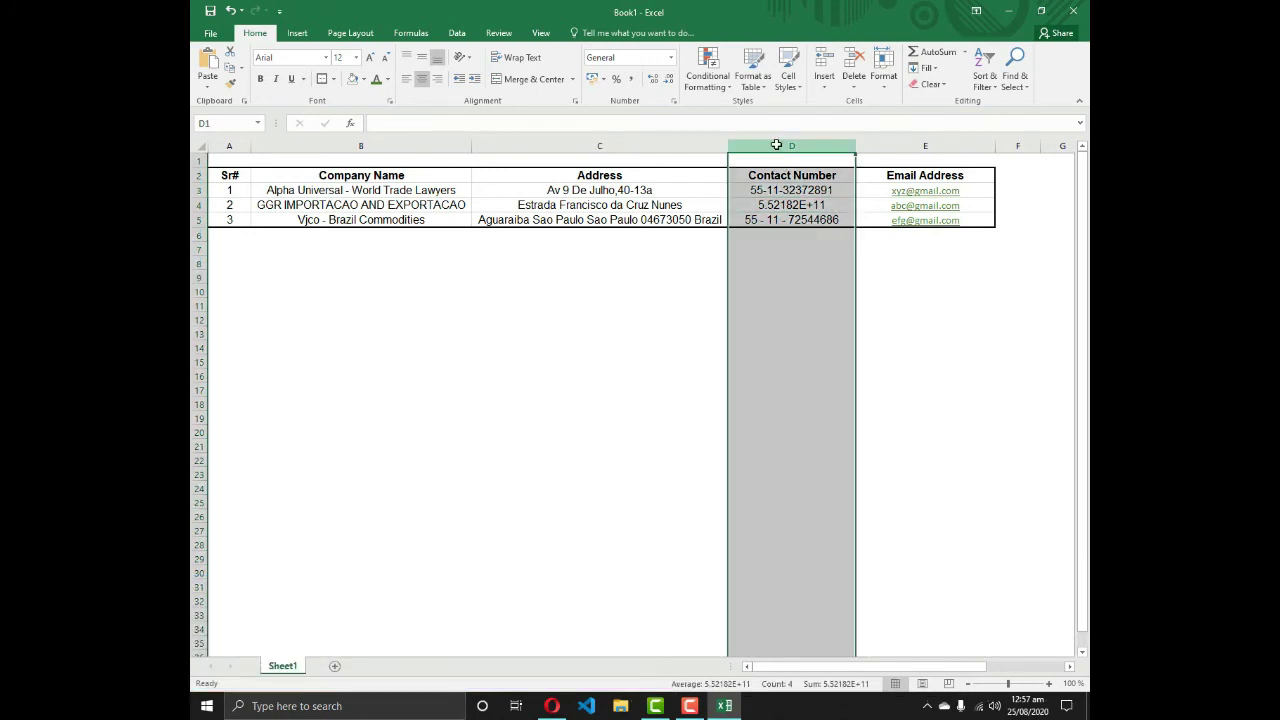
left_click(774, 221)
left_click(783, 143)
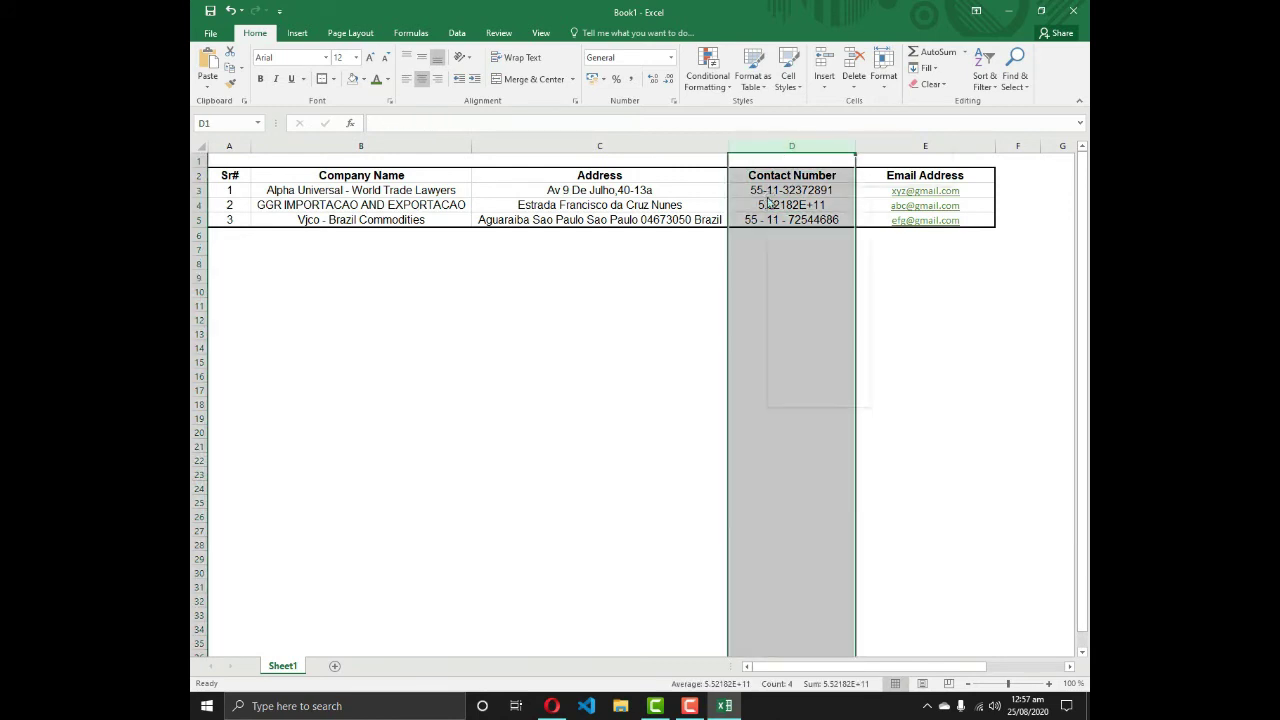
right_click(769, 199)
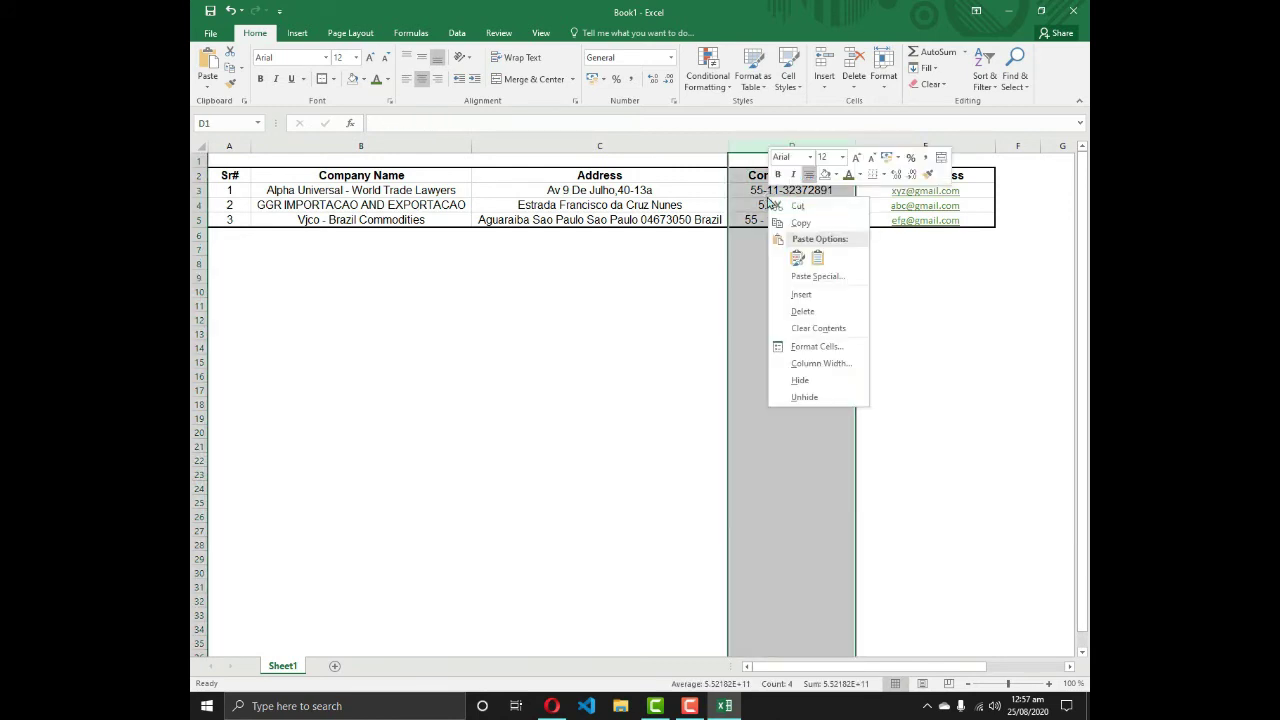
left_click(810, 347)
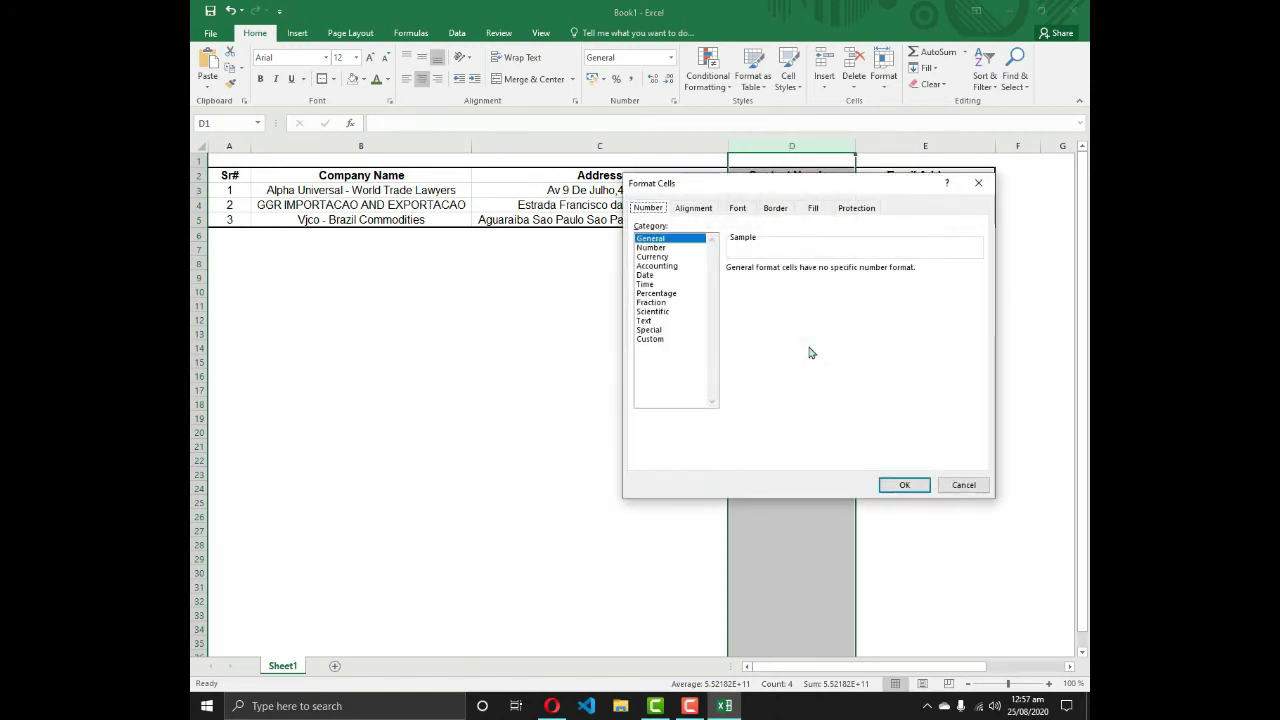
left_click(670, 247)
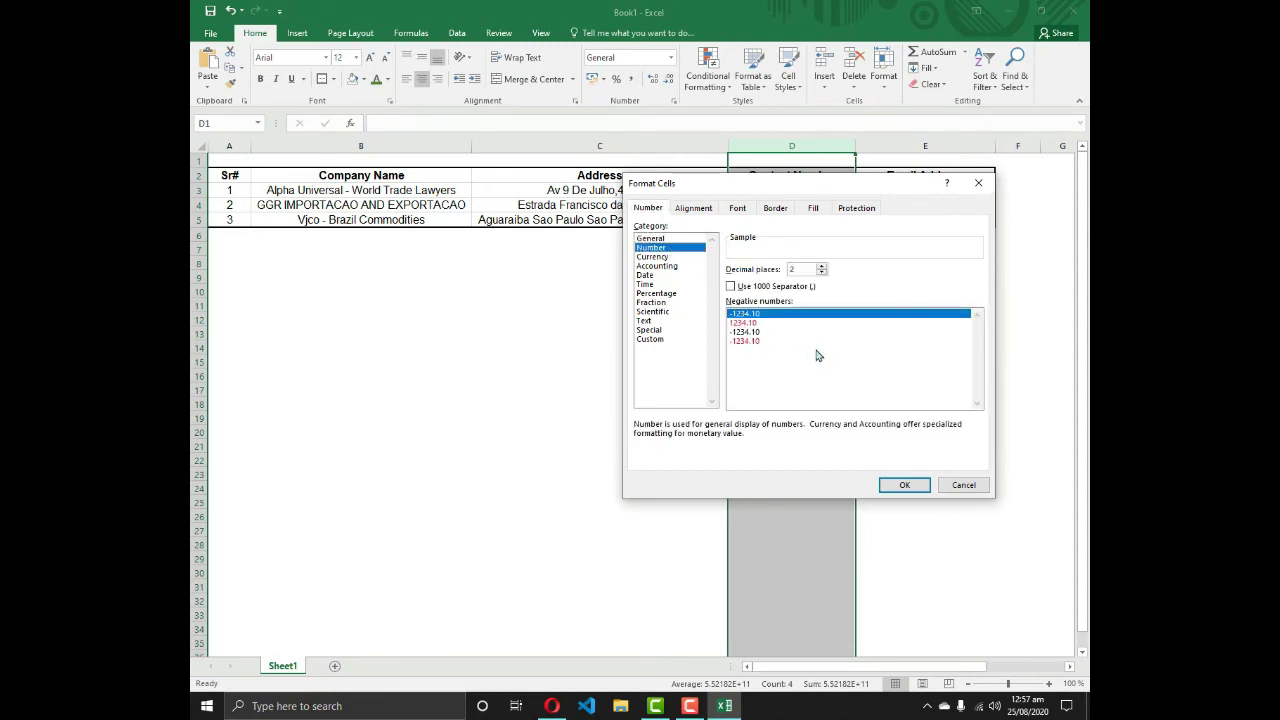
left_click(821, 273)
left_click(821, 273)
left_click(903, 486)
left_click(797, 291)
left_click(800, 222)
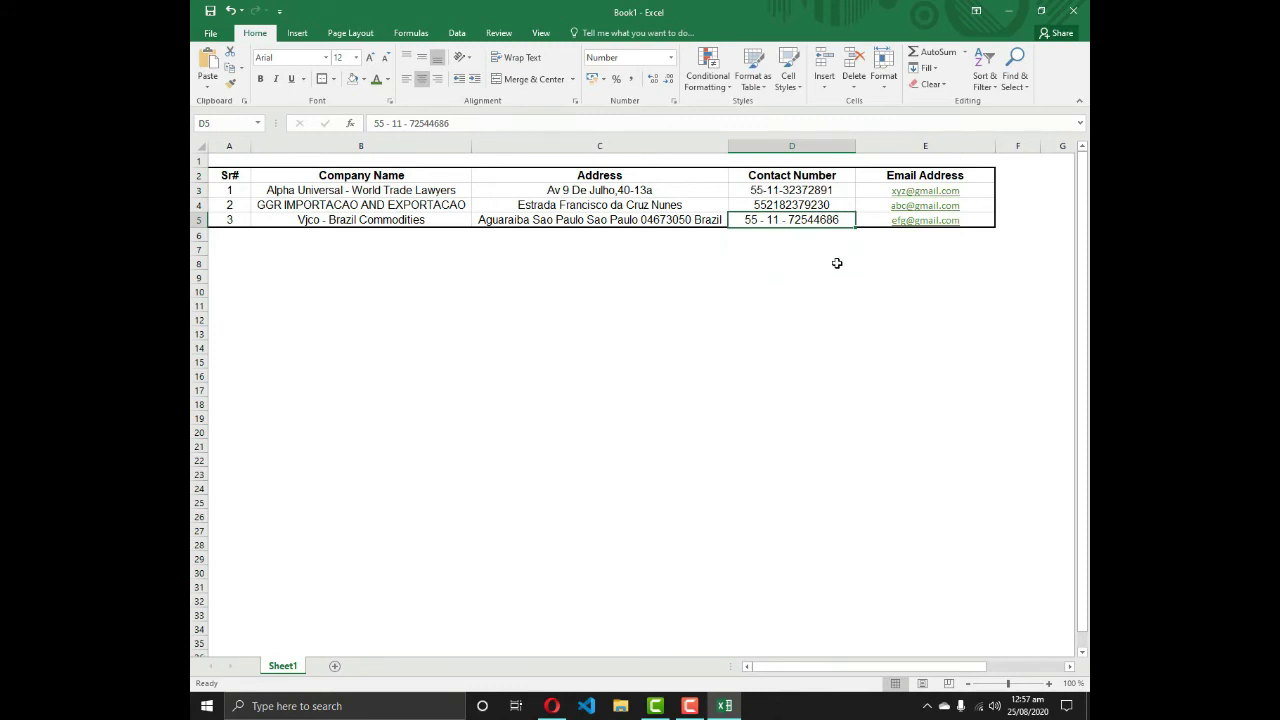
Replace every '-' in column D with nothing, removing all 4 hyphens from the contact numbers.
left_click(780, 146)
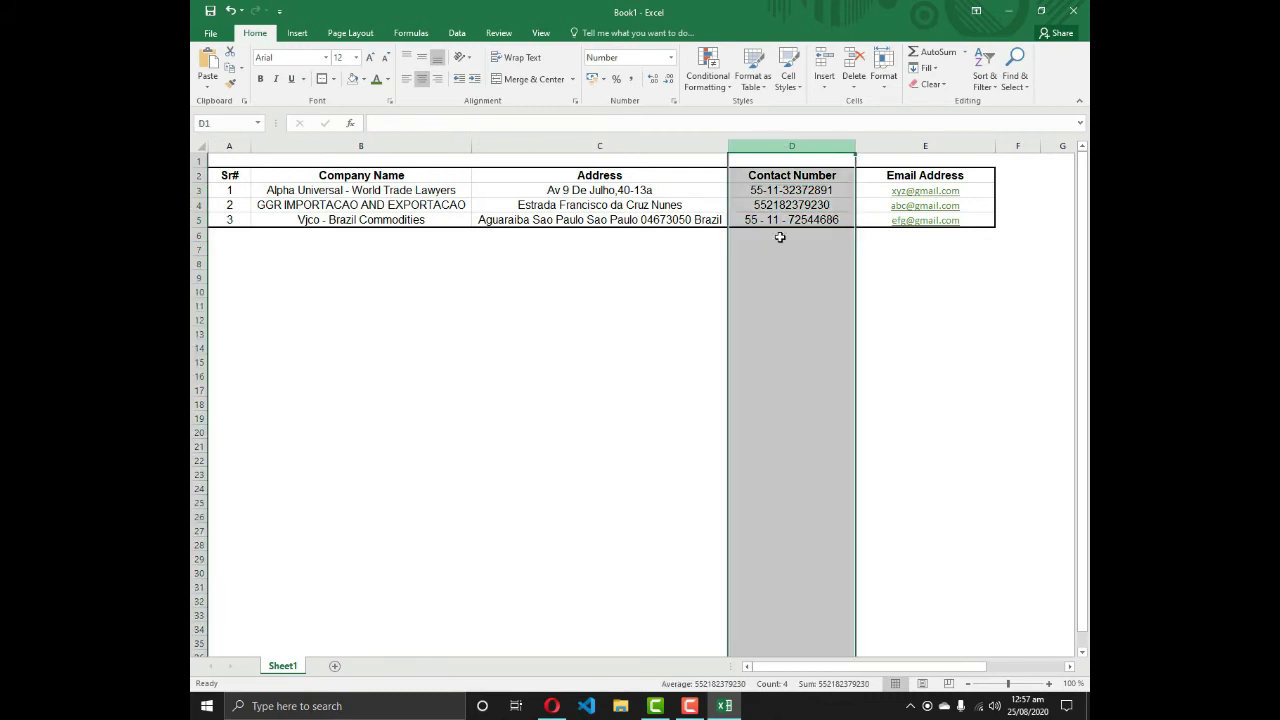
key("ctrl+f")
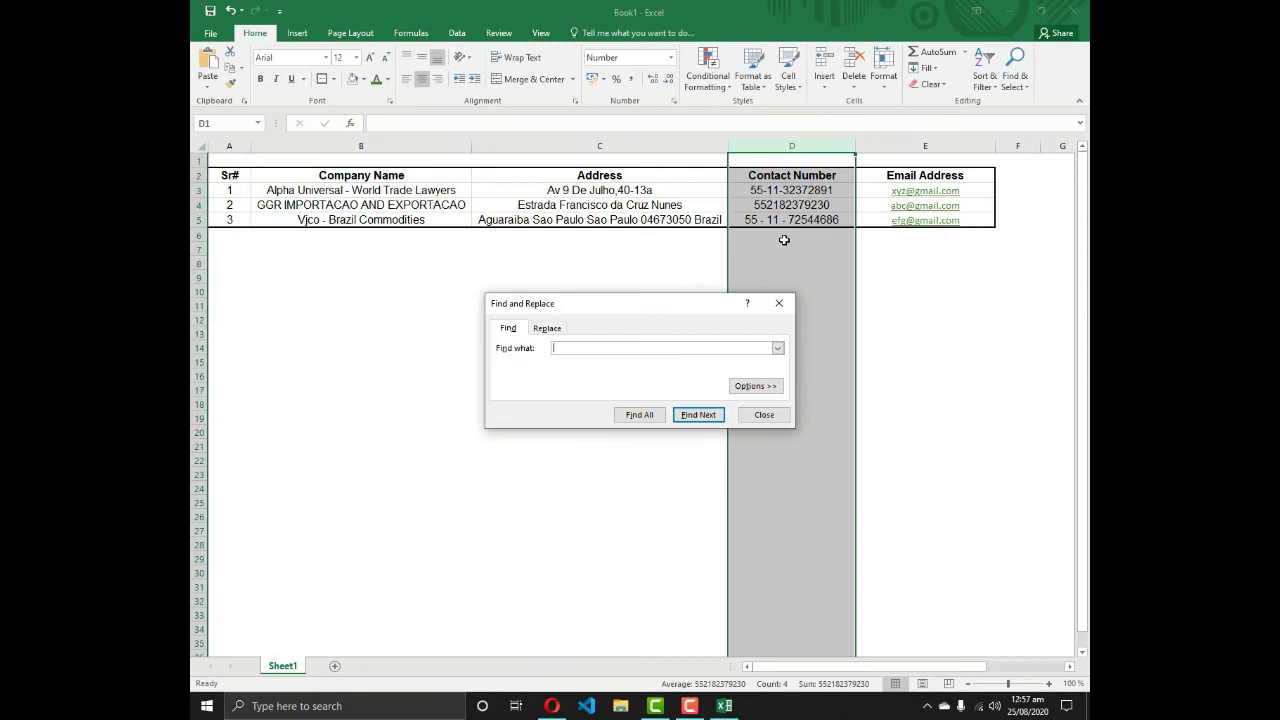
left_click(548, 330)
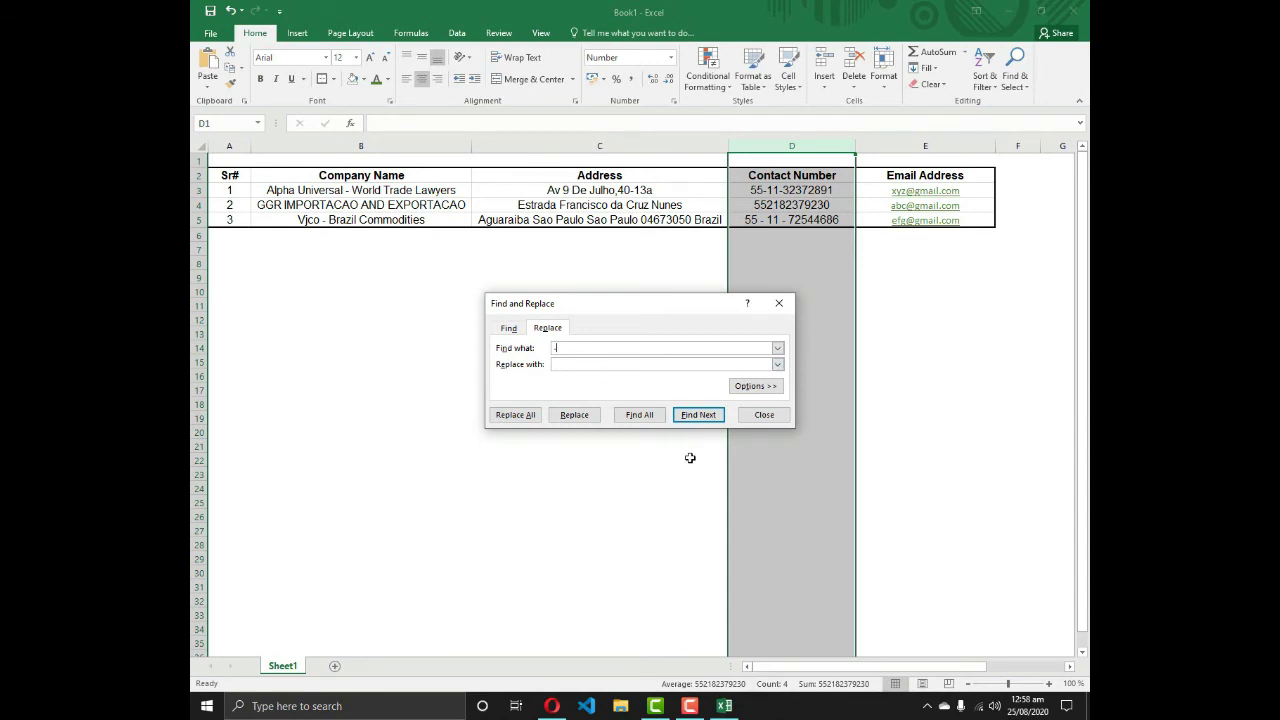
left_click(518, 416)
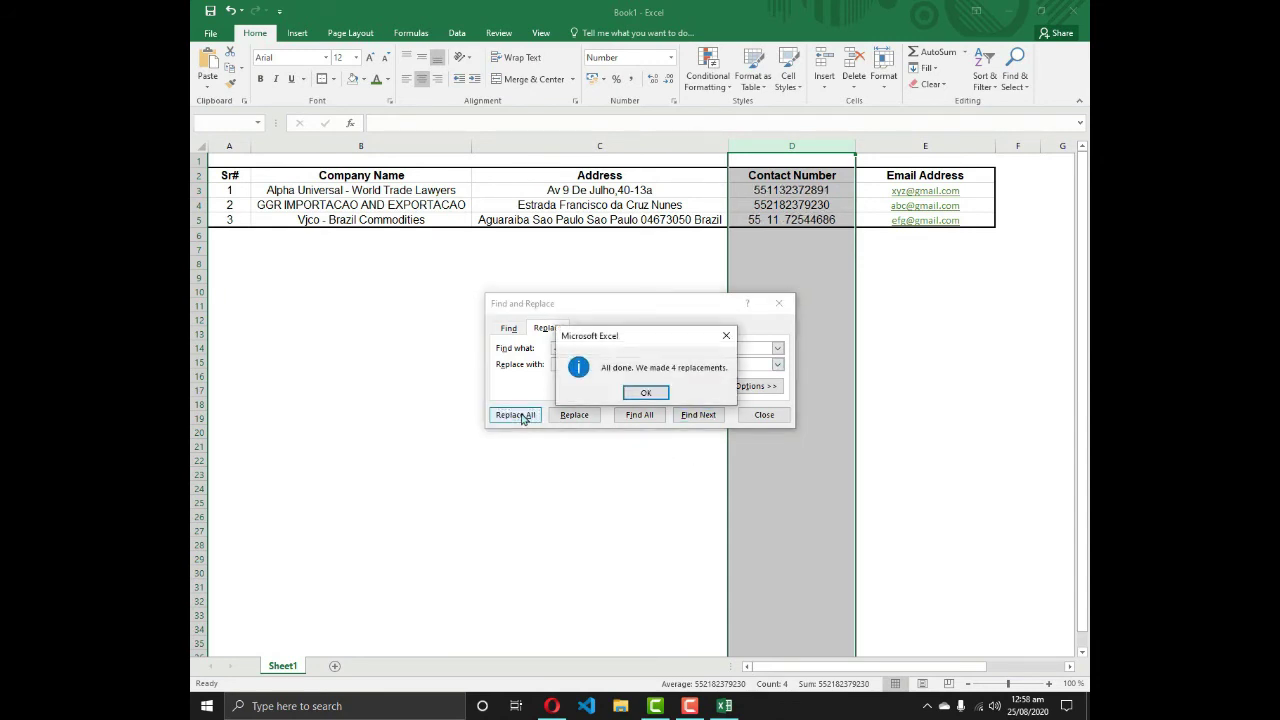
left_click(646, 394)
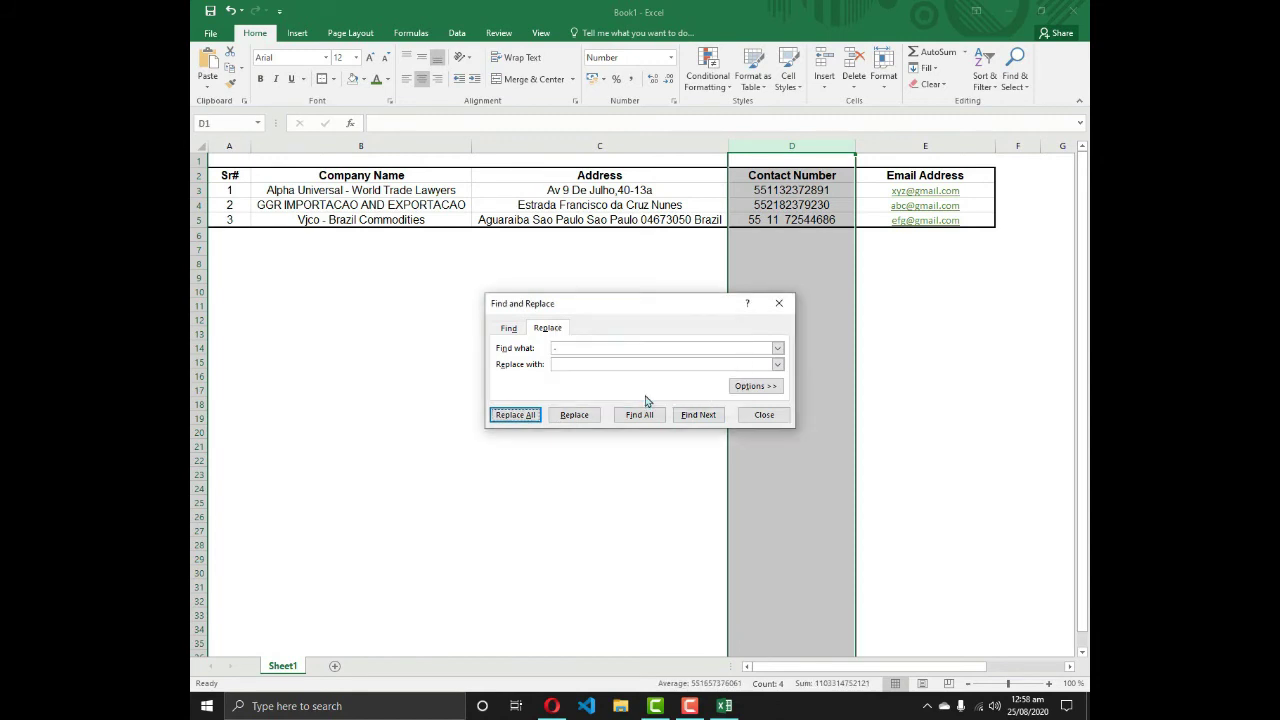
left_click(763, 414)
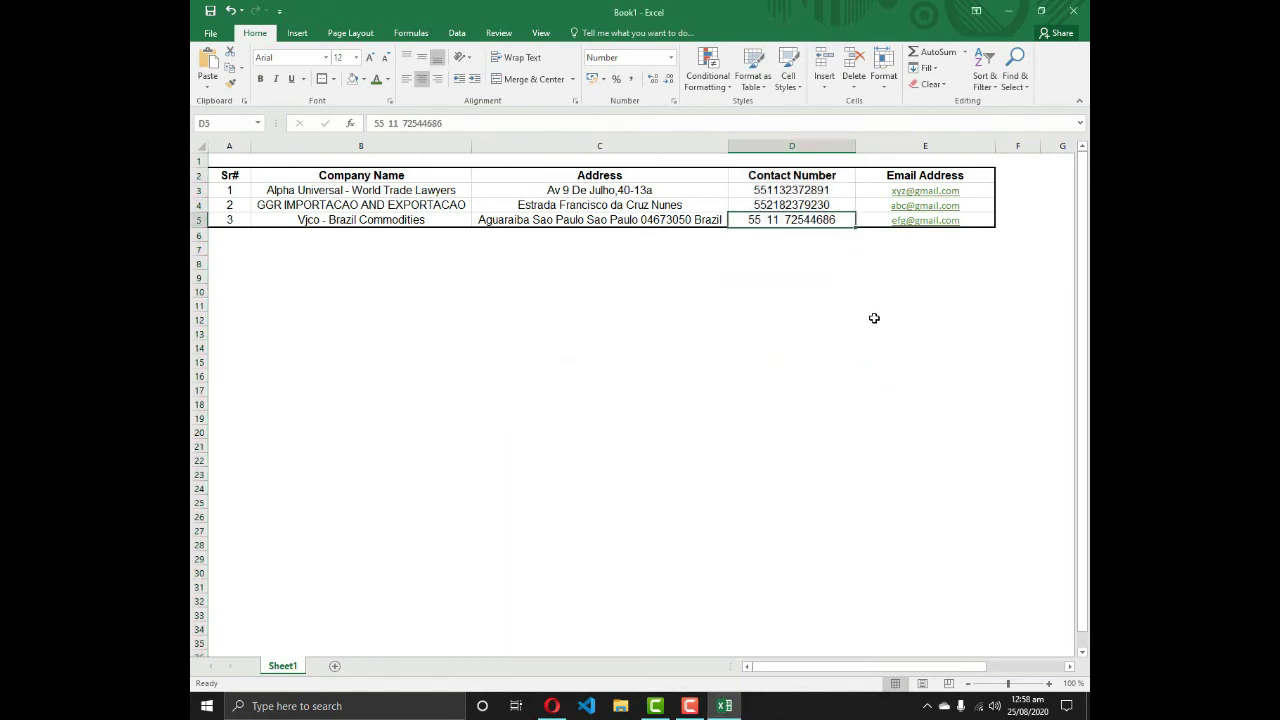
Widen the Address column slightly.
left_click(790, 147)
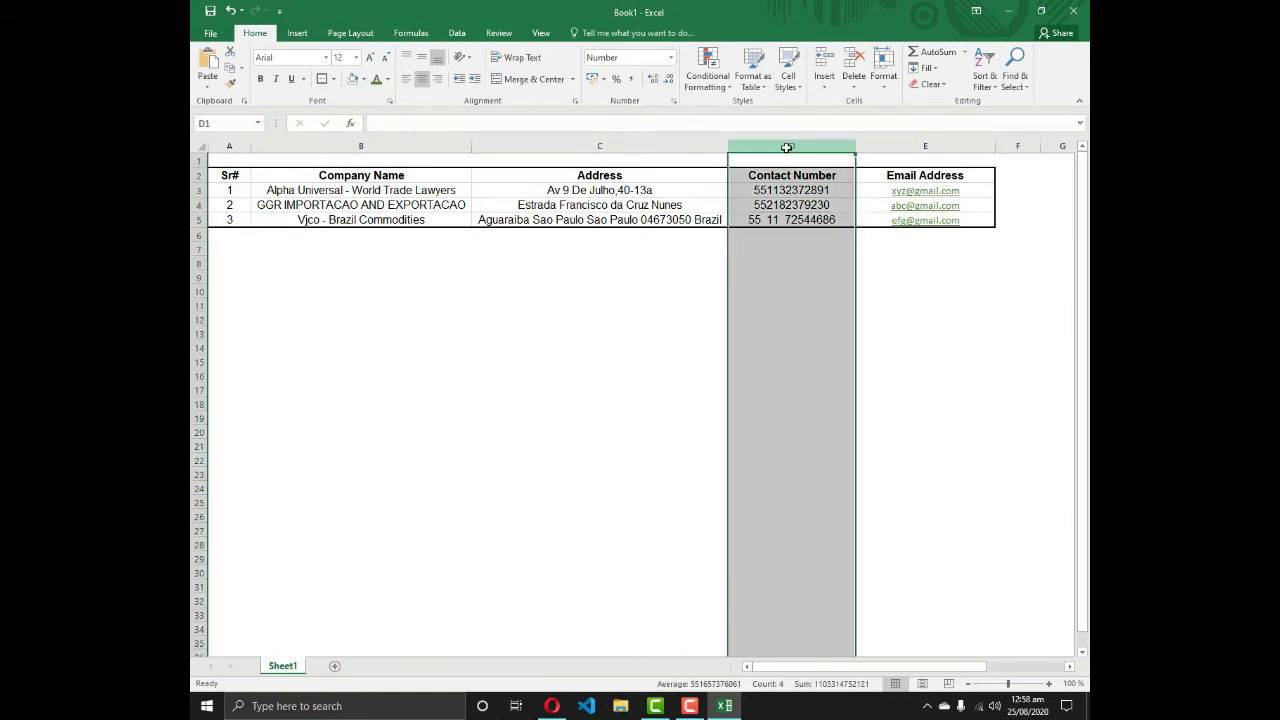
left_click(790, 218)
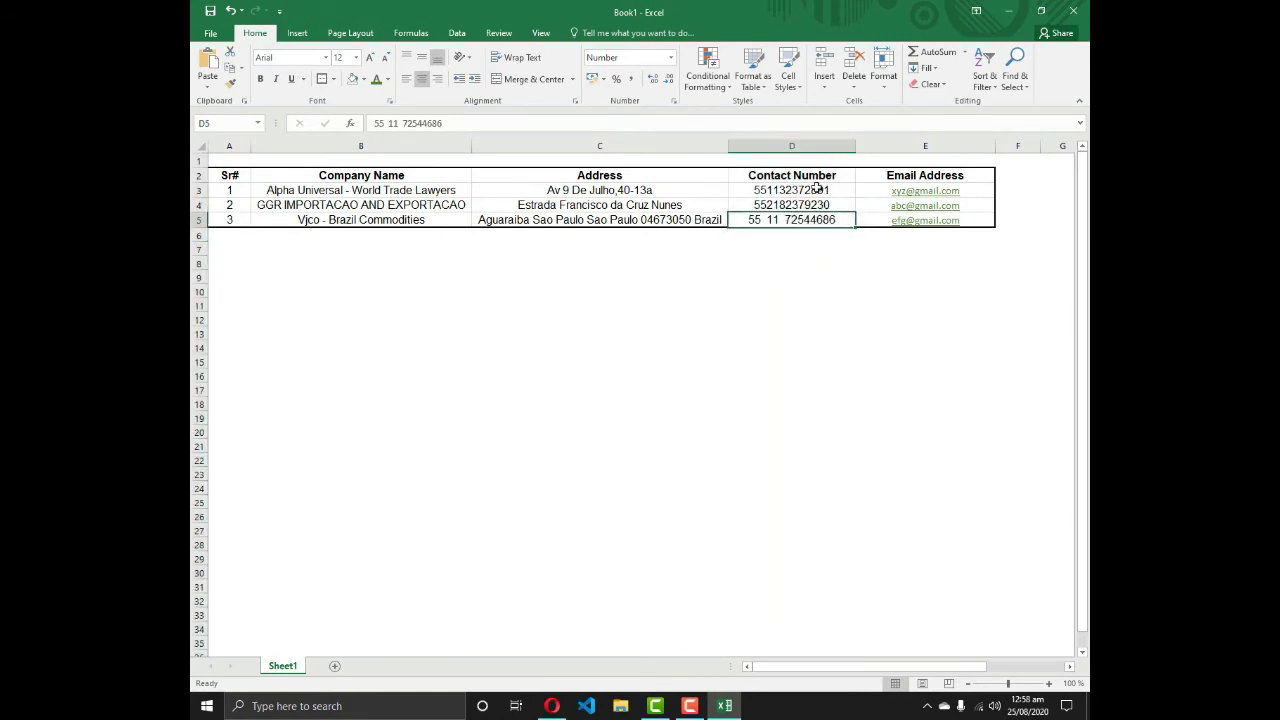
left_click_drag(728, 146, 742, 146)
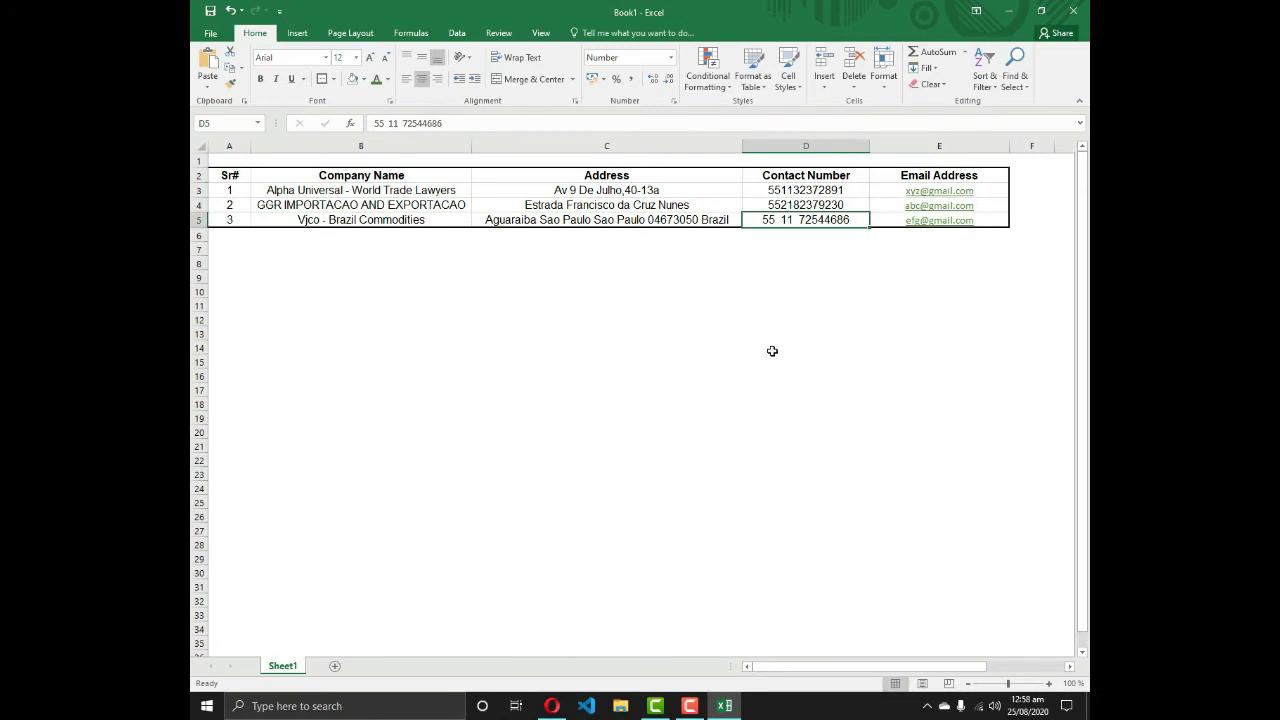
Widen the Company Name column after checking the contact numbers in D4 and D5.
left_click(790, 203)
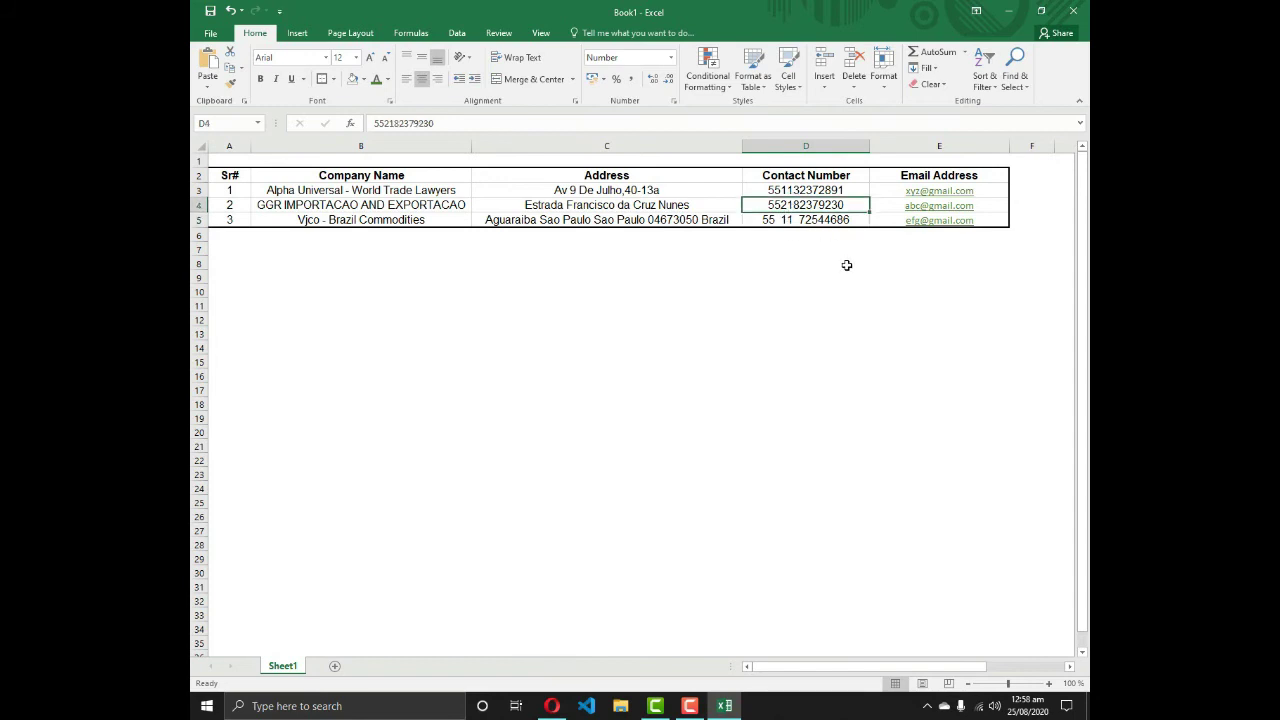
left_click(795, 218)
left_click(787, 202)
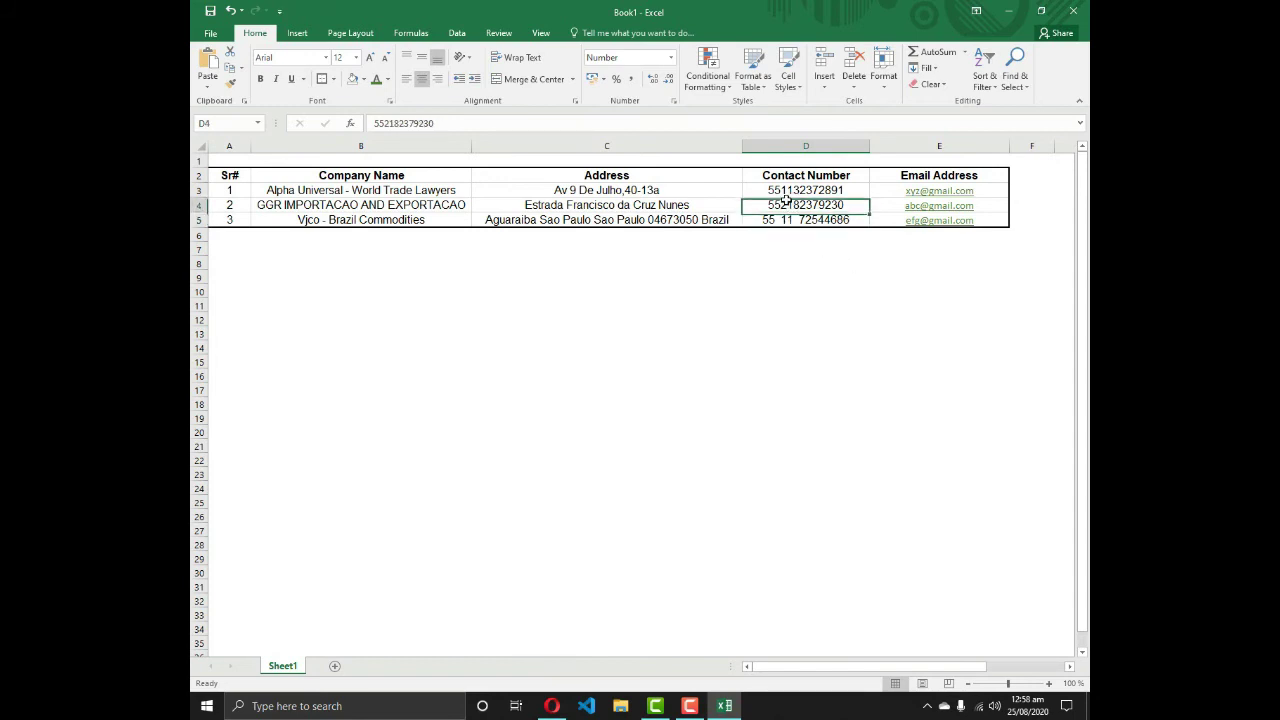
left_click(422, 216)
left_click_drag(478, 152, 512, 150)
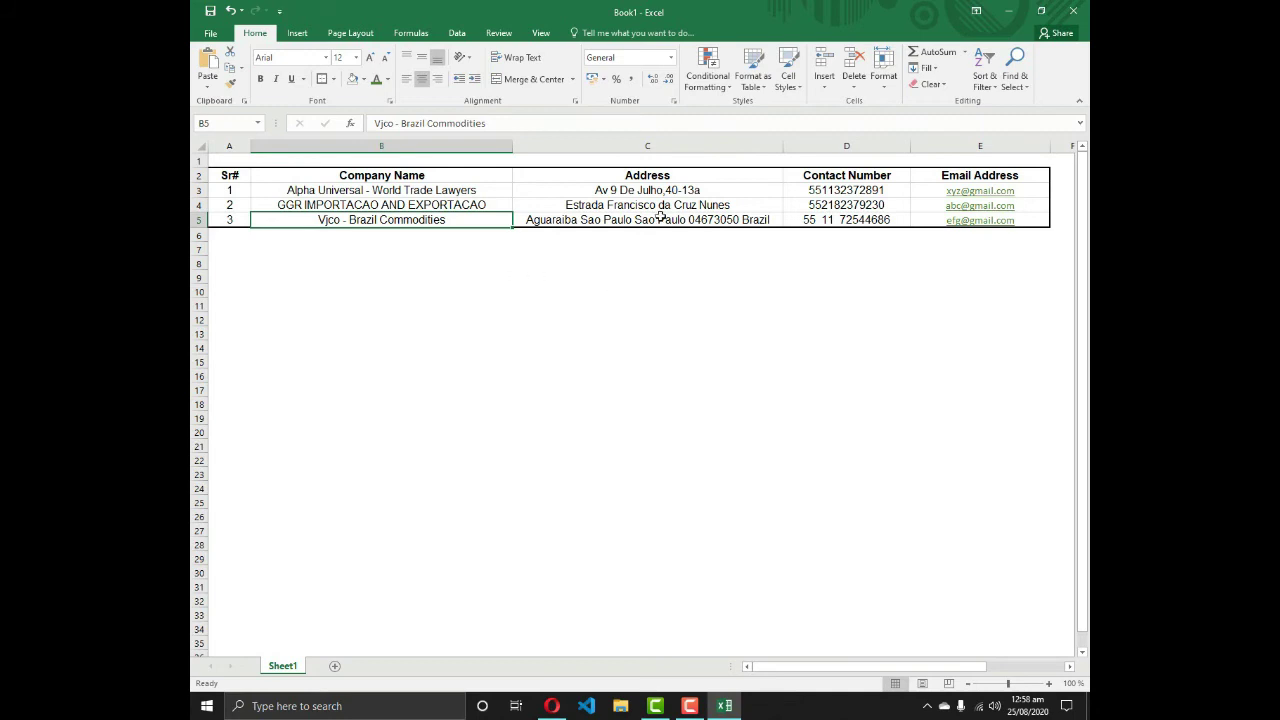
Append each contact person's name in brackets to the company names in B3 and B4.
double_click(491, 189)
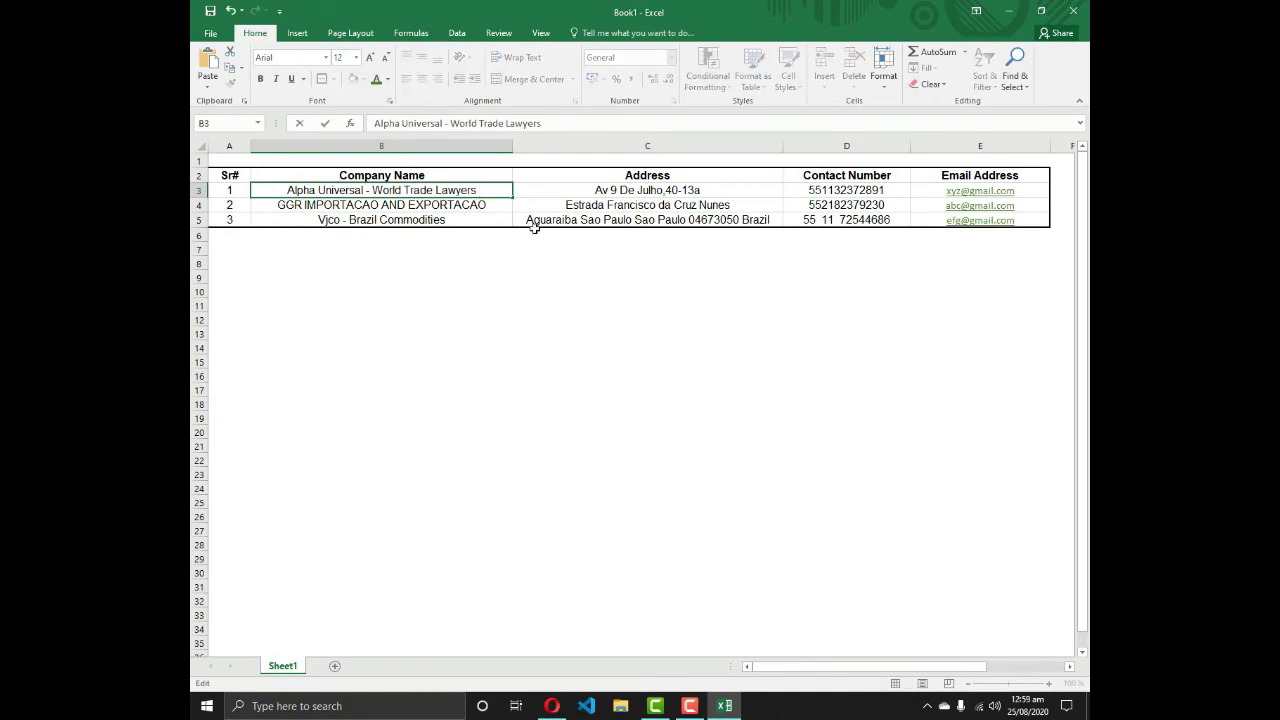
type("(")
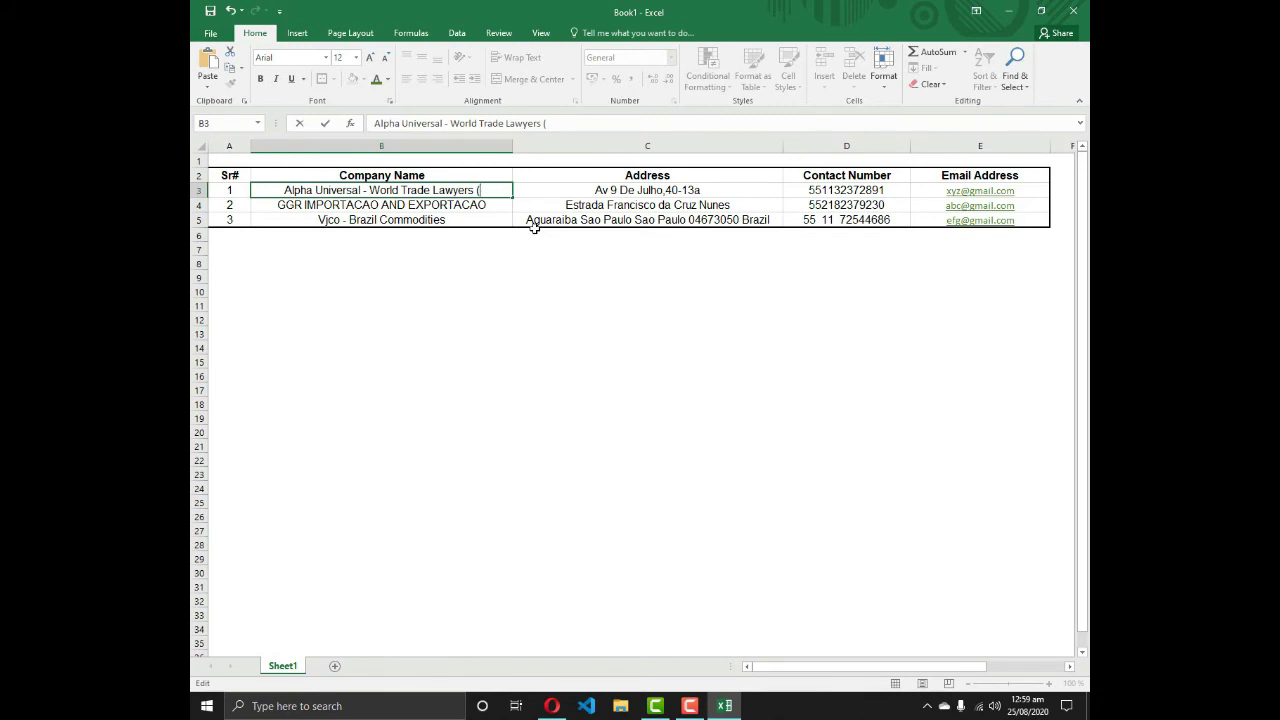
type("Davi")
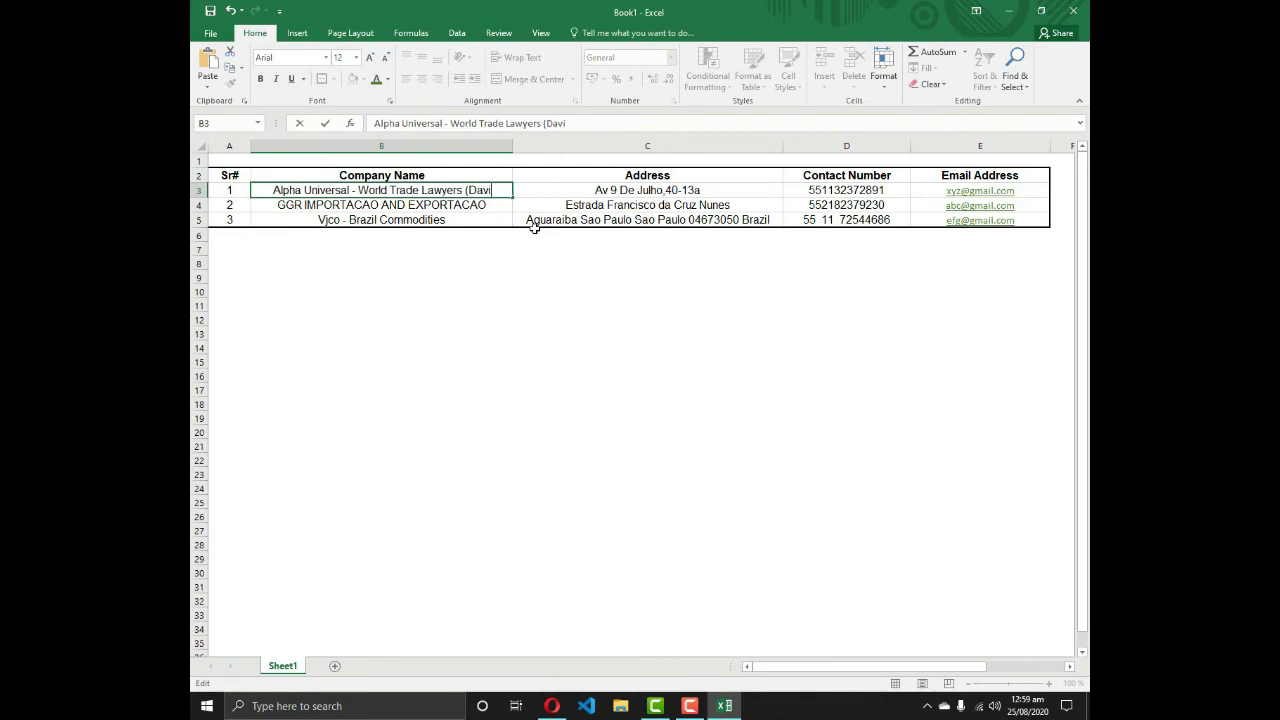
type("d)")
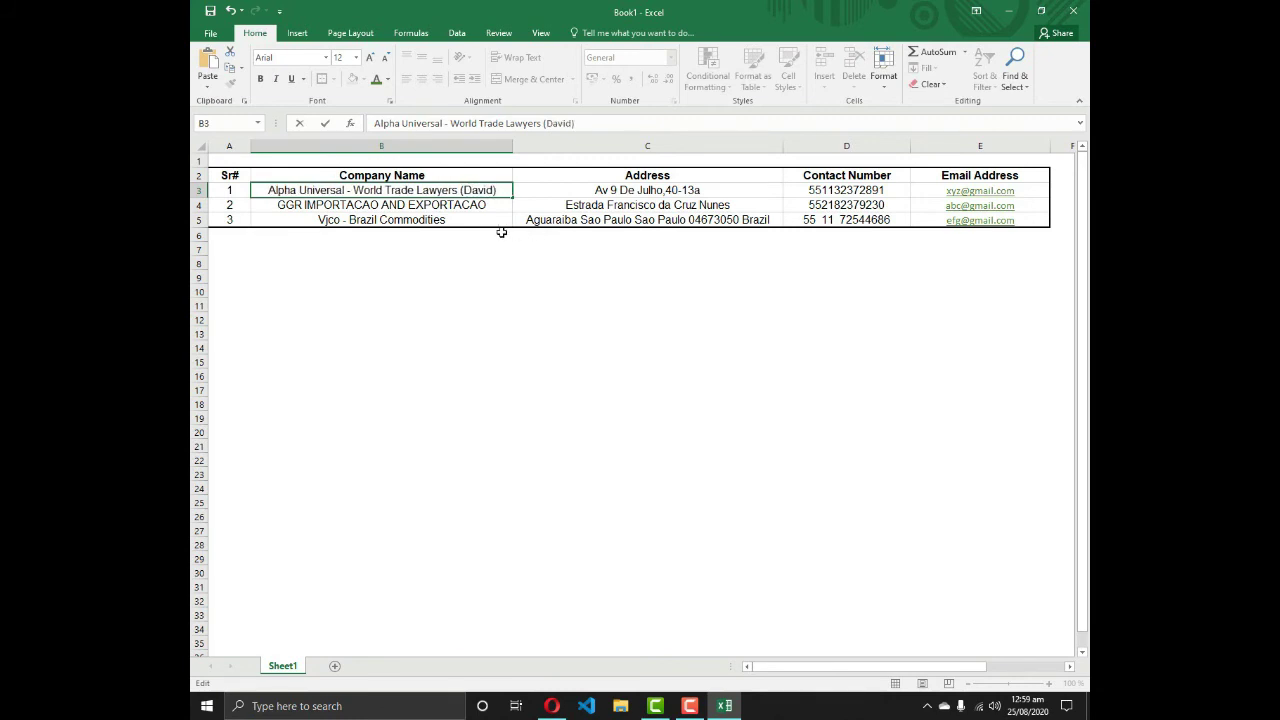
left_click(503, 234)
left_click(504, 203)
double_click(503, 204)
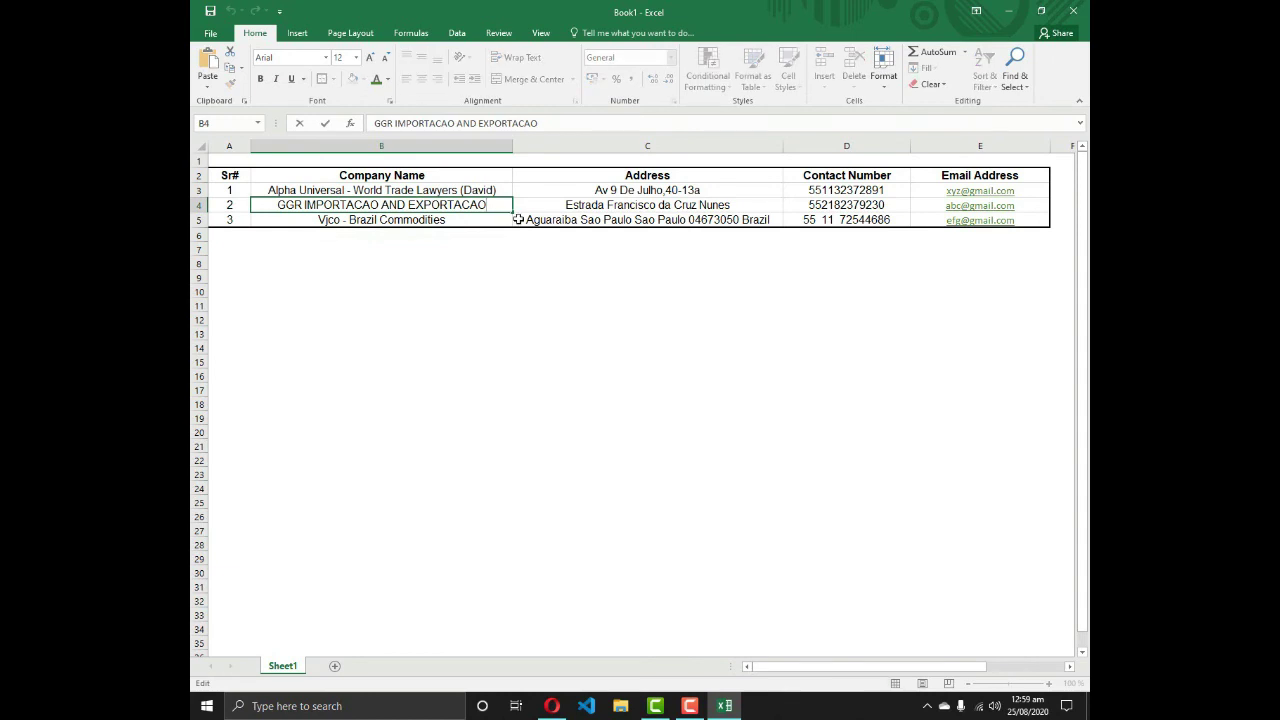
type("(")
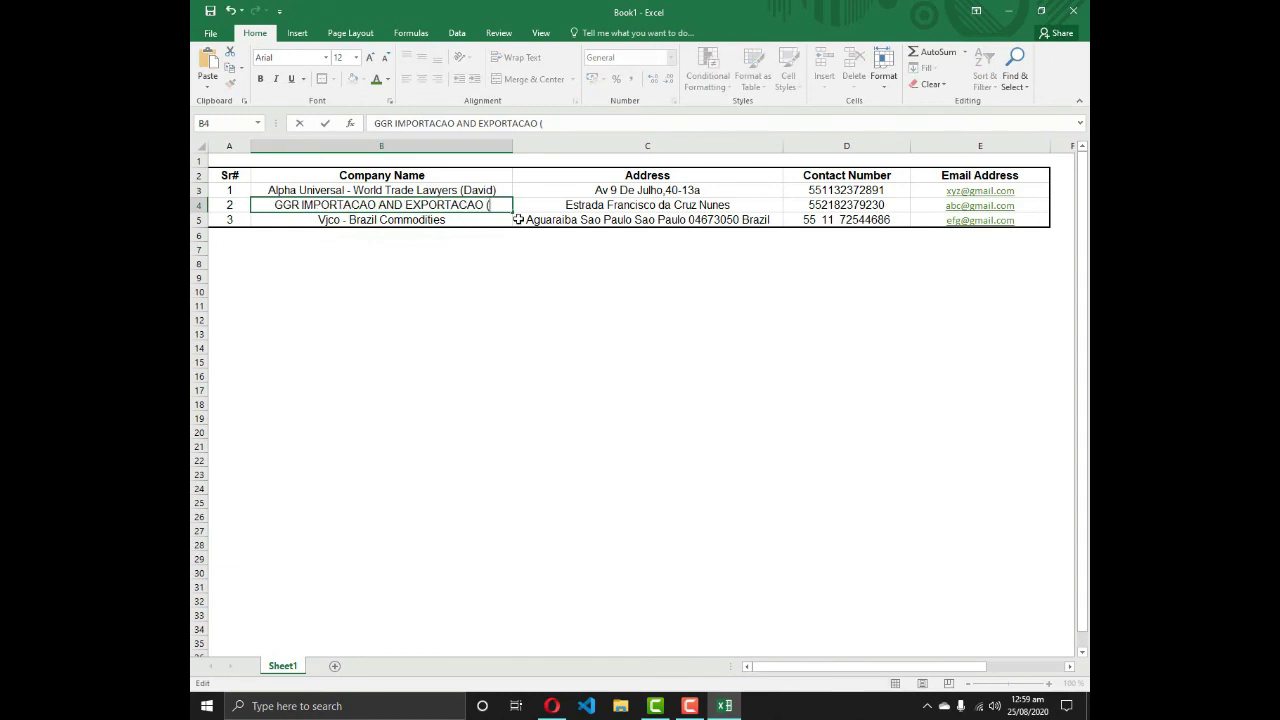
type("Susan)")
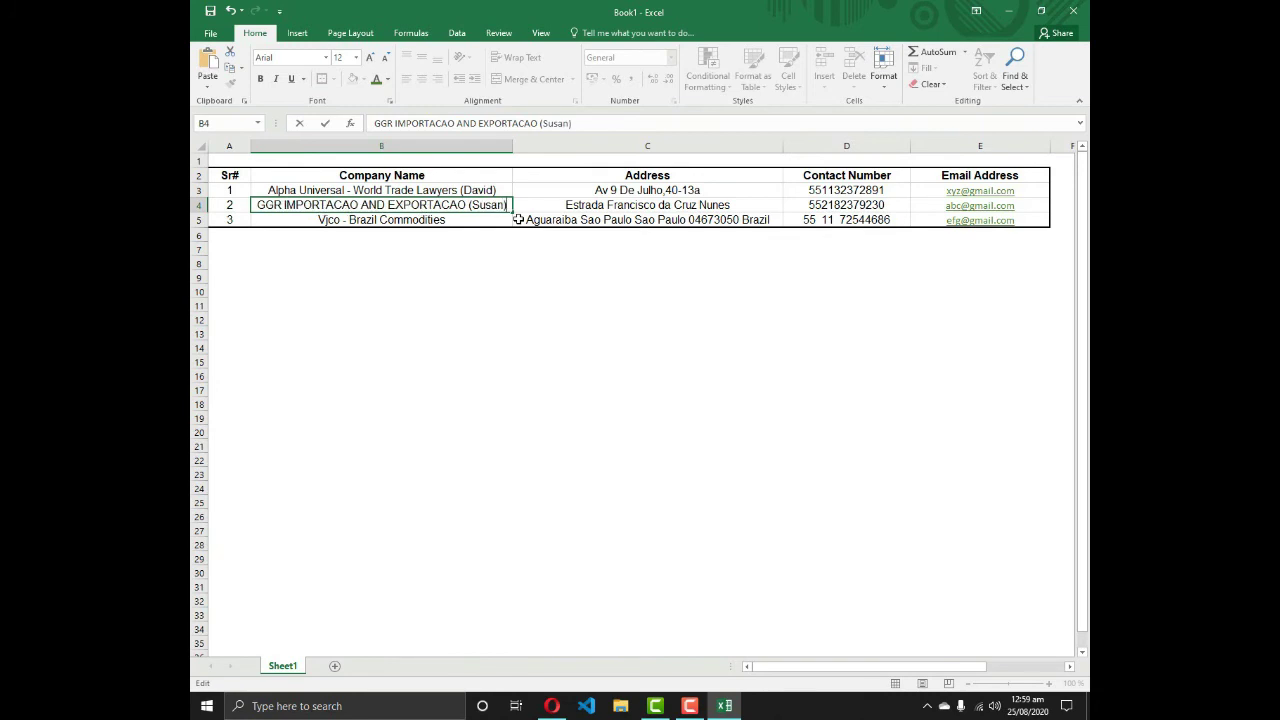
key("Return")
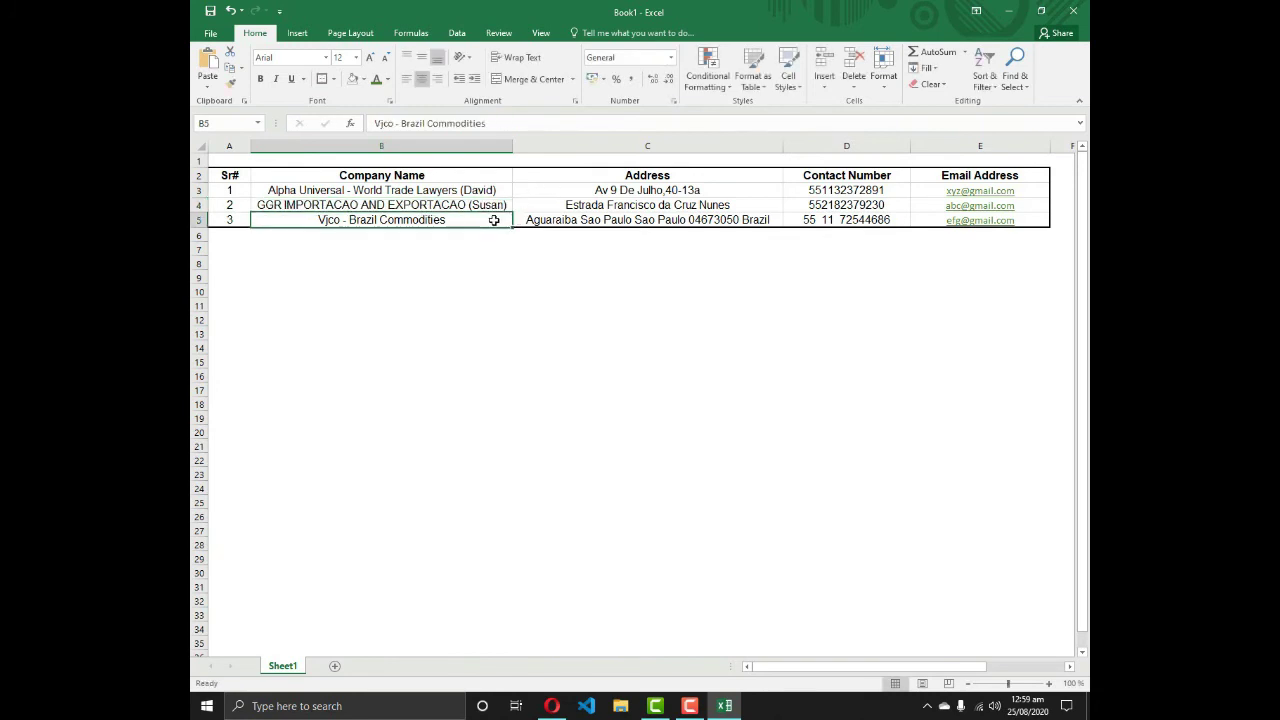
Append the contact person's name in brackets to B5 and review the updated names.
double_click(494, 220)
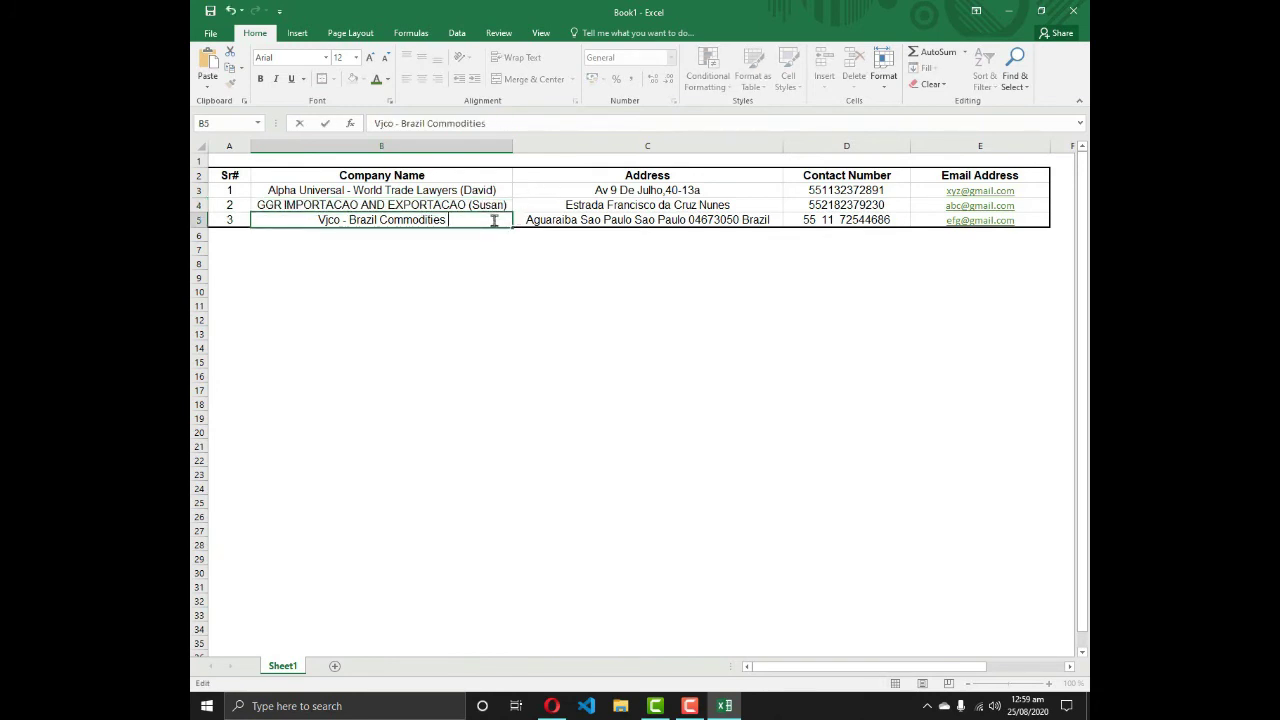
type("(")
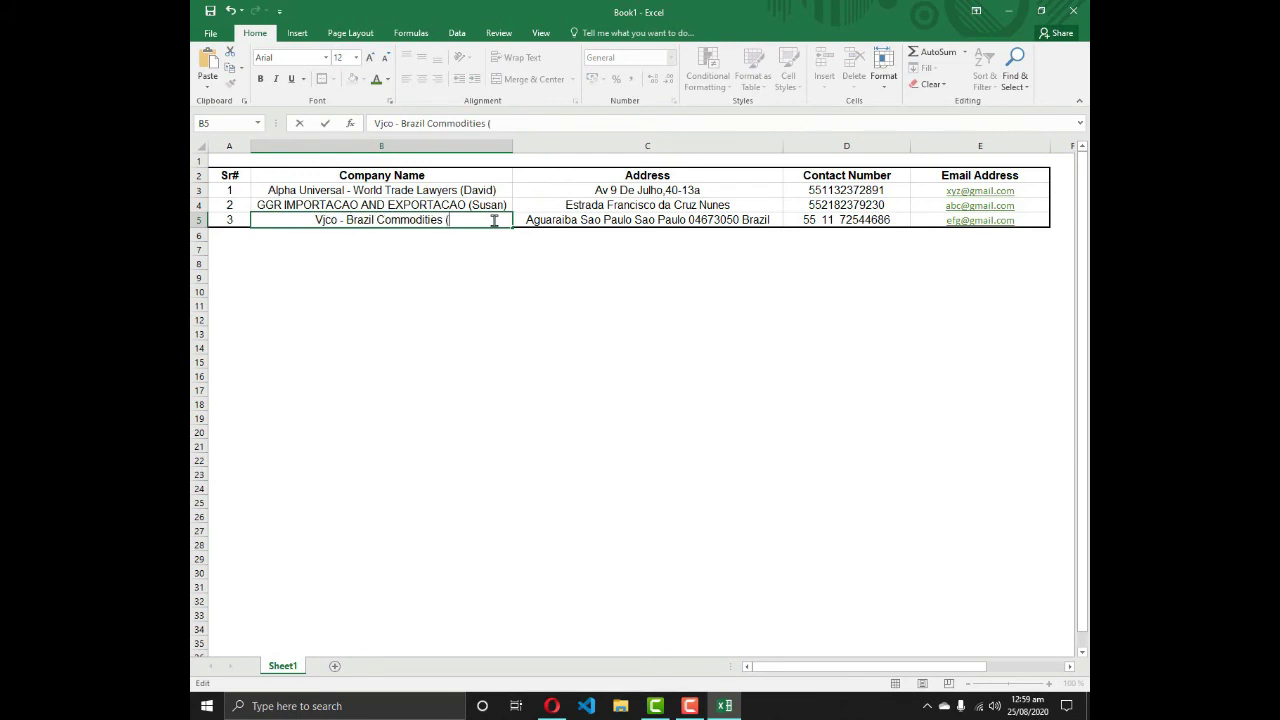
type("James)")
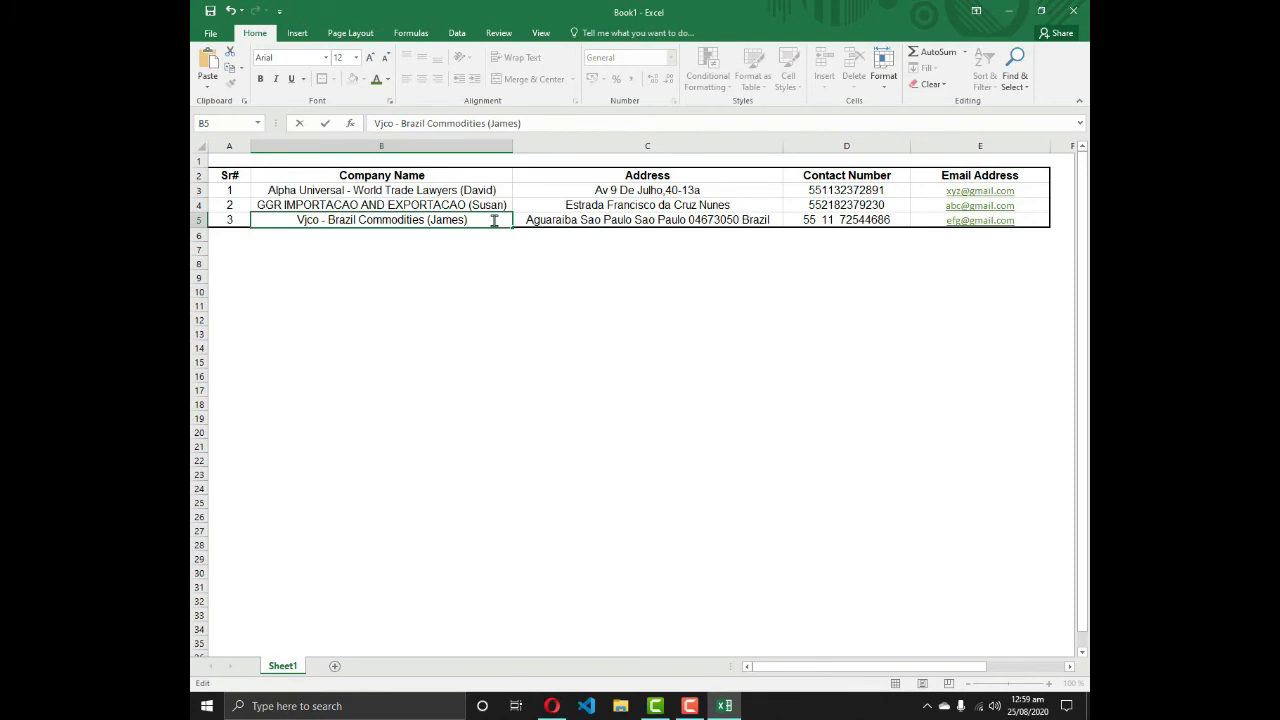
key("Return")
left_click(494, 220)
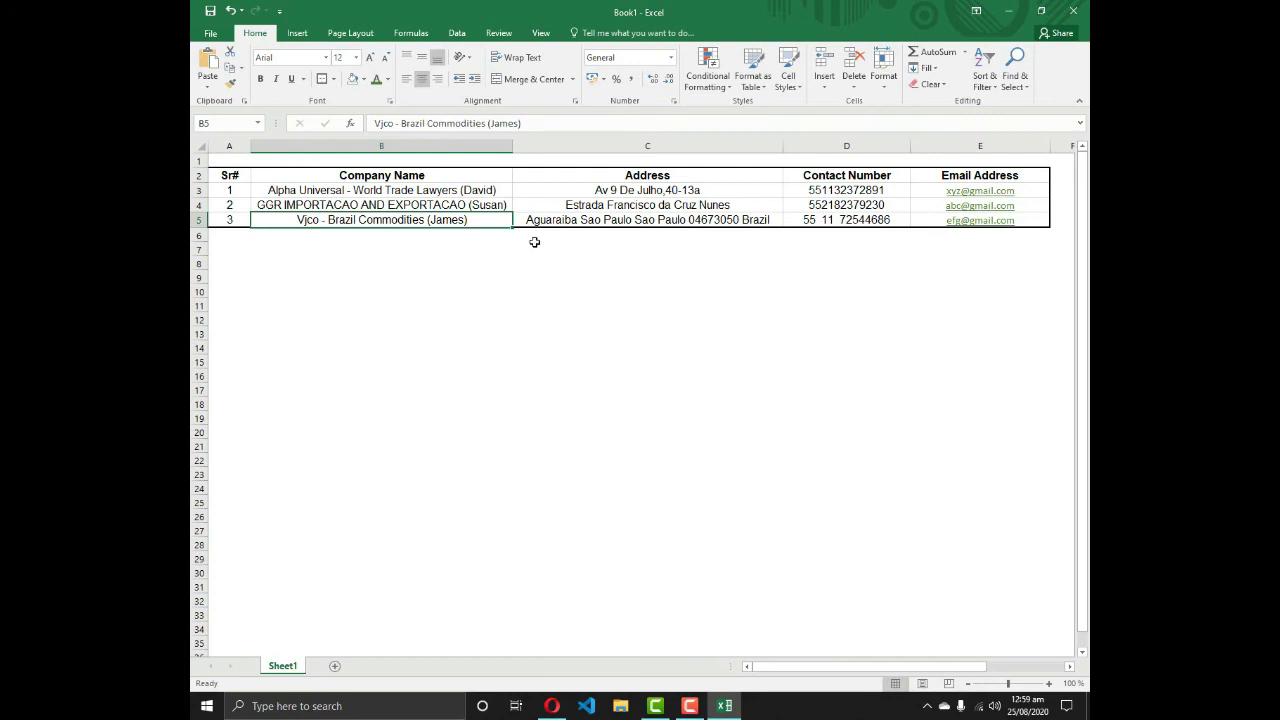
left_click(408, 192)
left_click(444, 218)
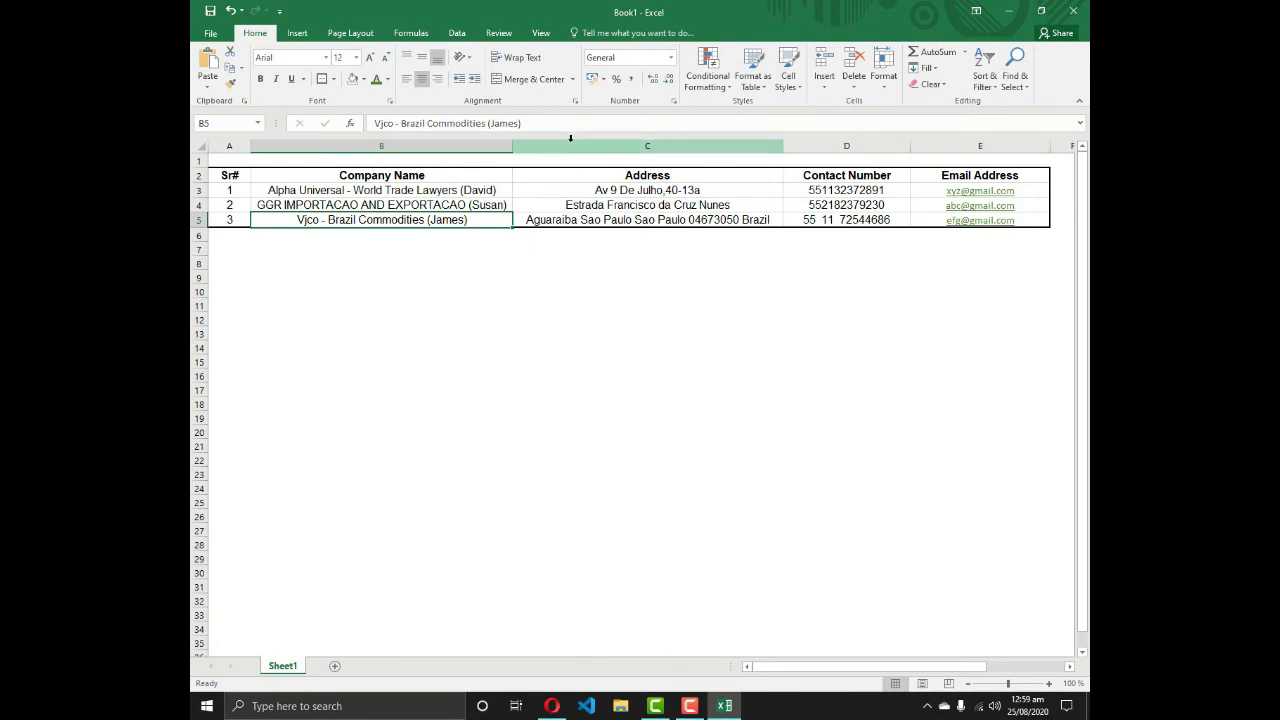
left_click(446, 174)
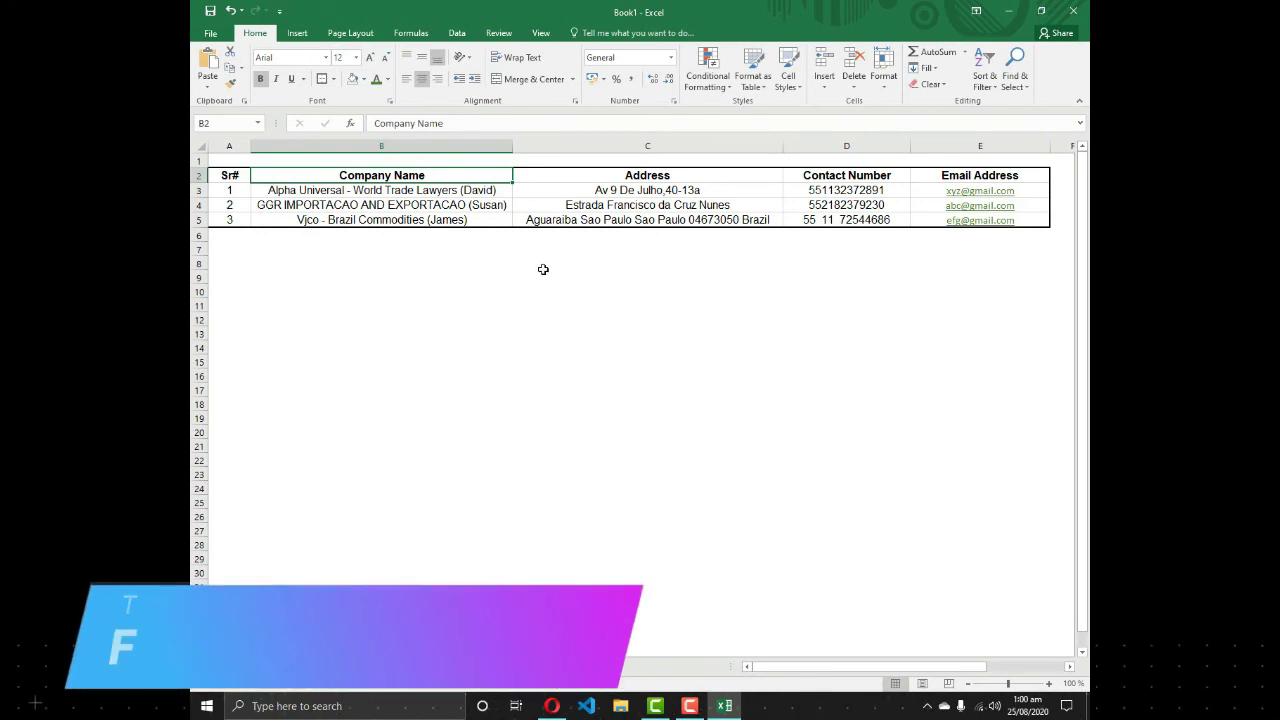
Insert a blank column C before Address with no header, then select column B and show the Data tab.
left_click(568, 146)
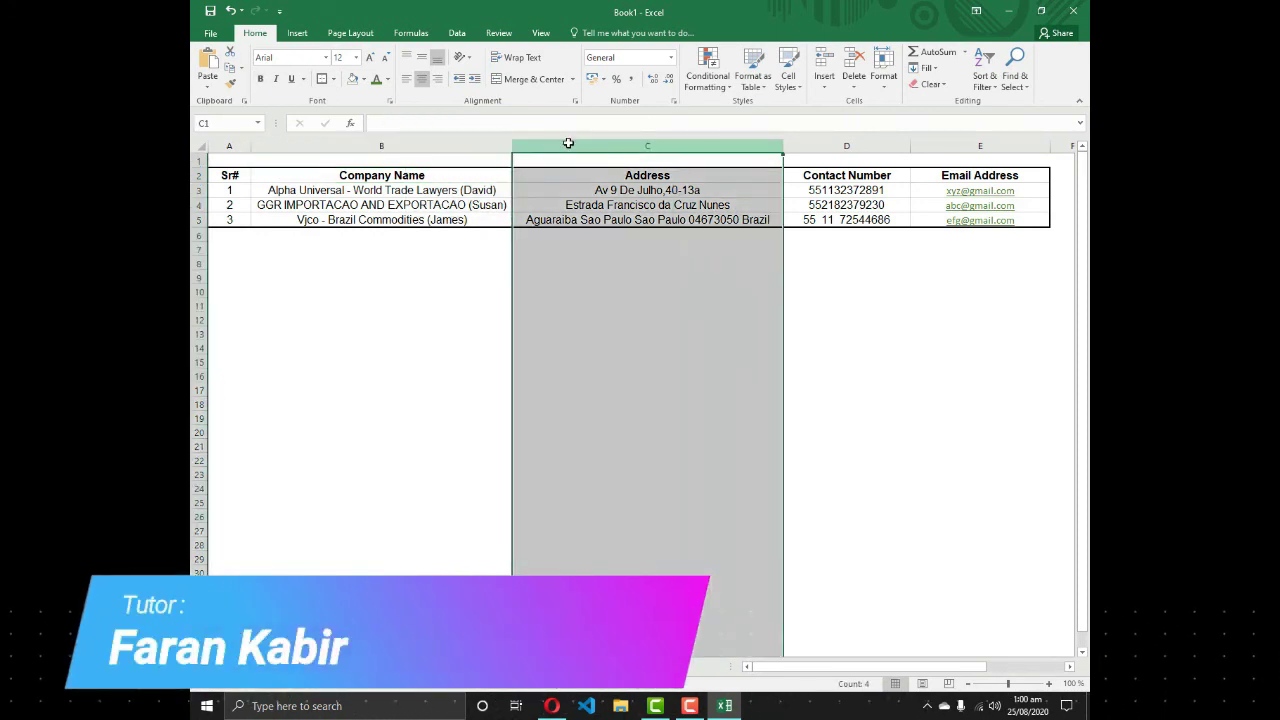
left_click(824, 62)
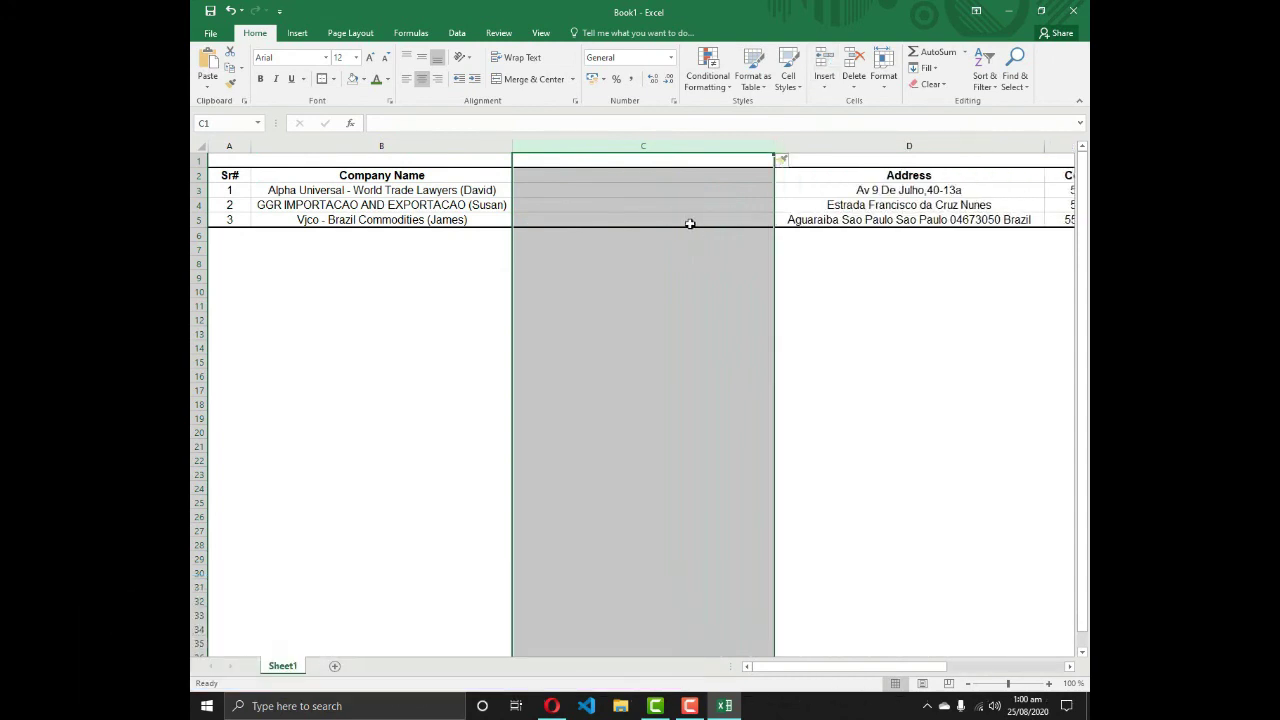
left_click(688, 221)
left_click(590, 175)
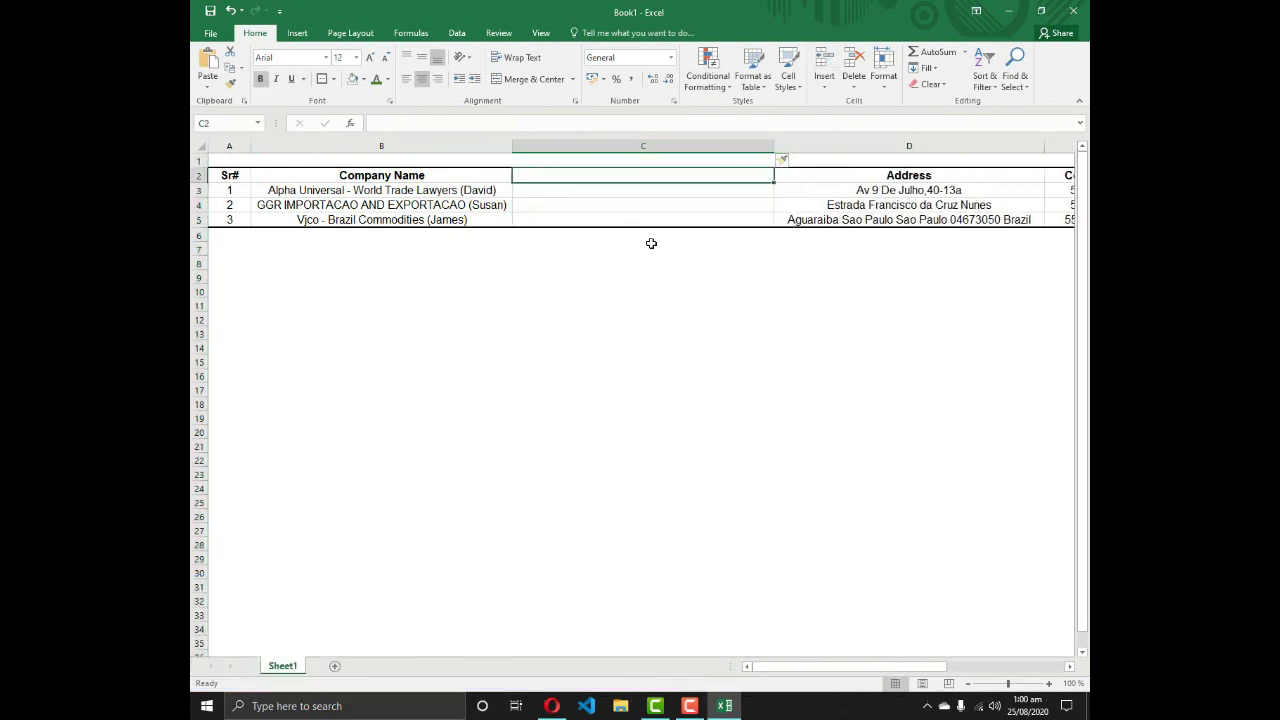
type("Contact")
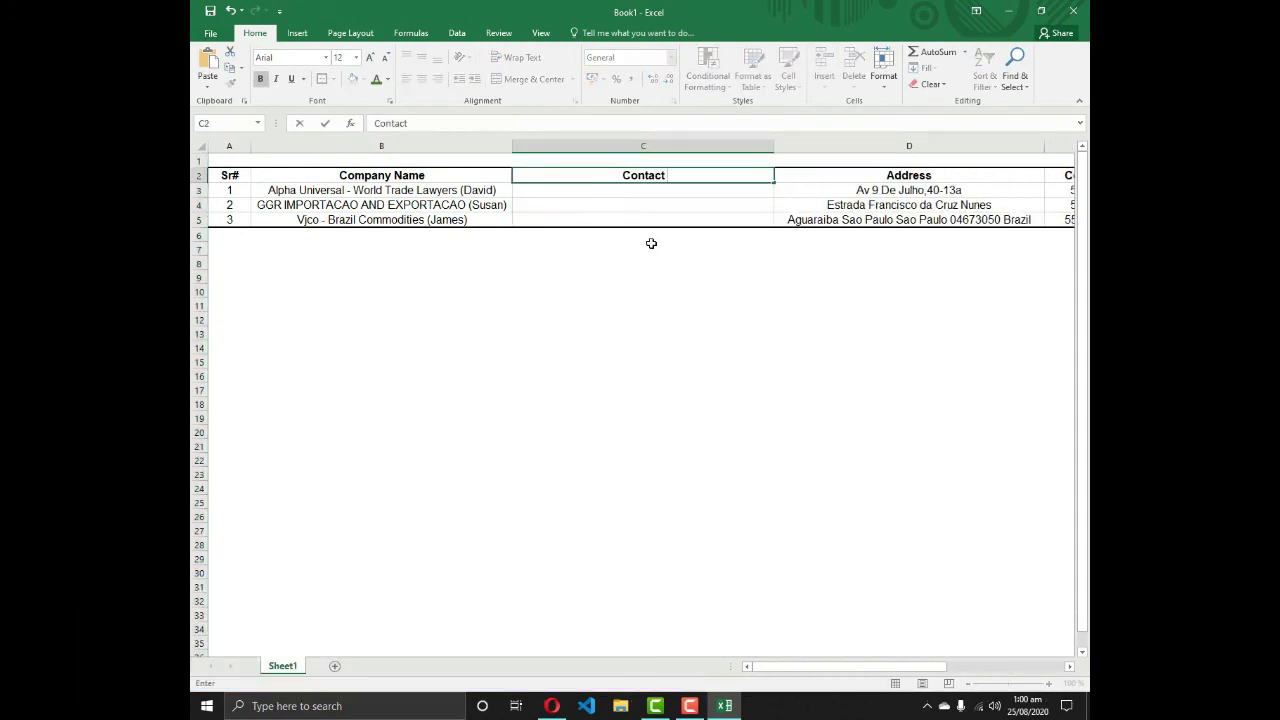
key("BackSpace")
key("BackSpace")
key("BackSpace")
key("BackSpace")
key("BackSpace")
key("BackSpace")
key("BackSpace")
key("Return")
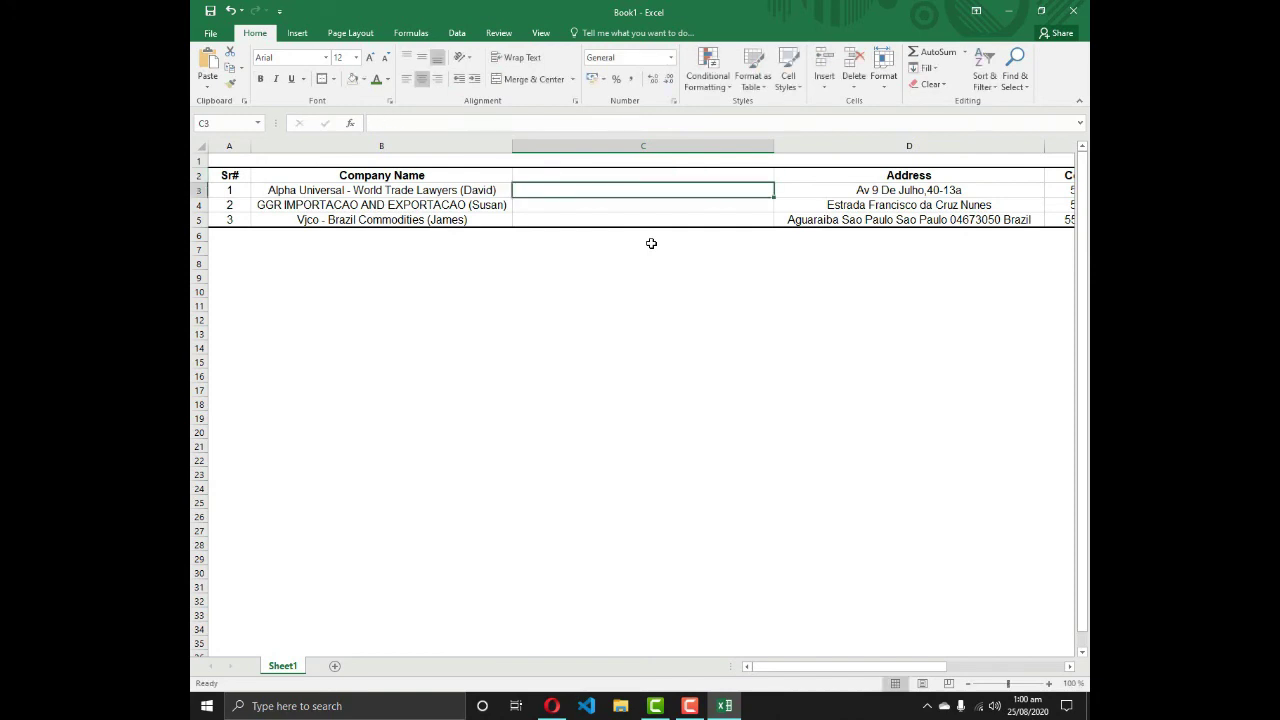
left_click(452, 146)
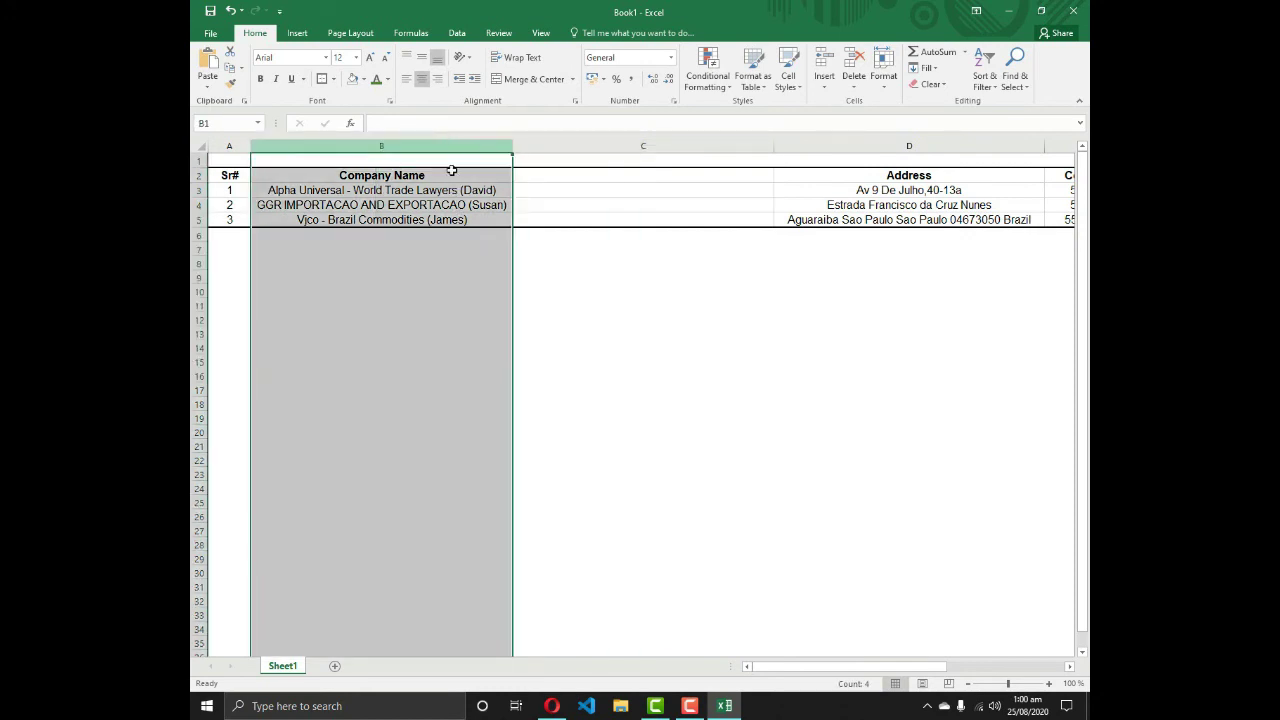
left_click(456, 33)
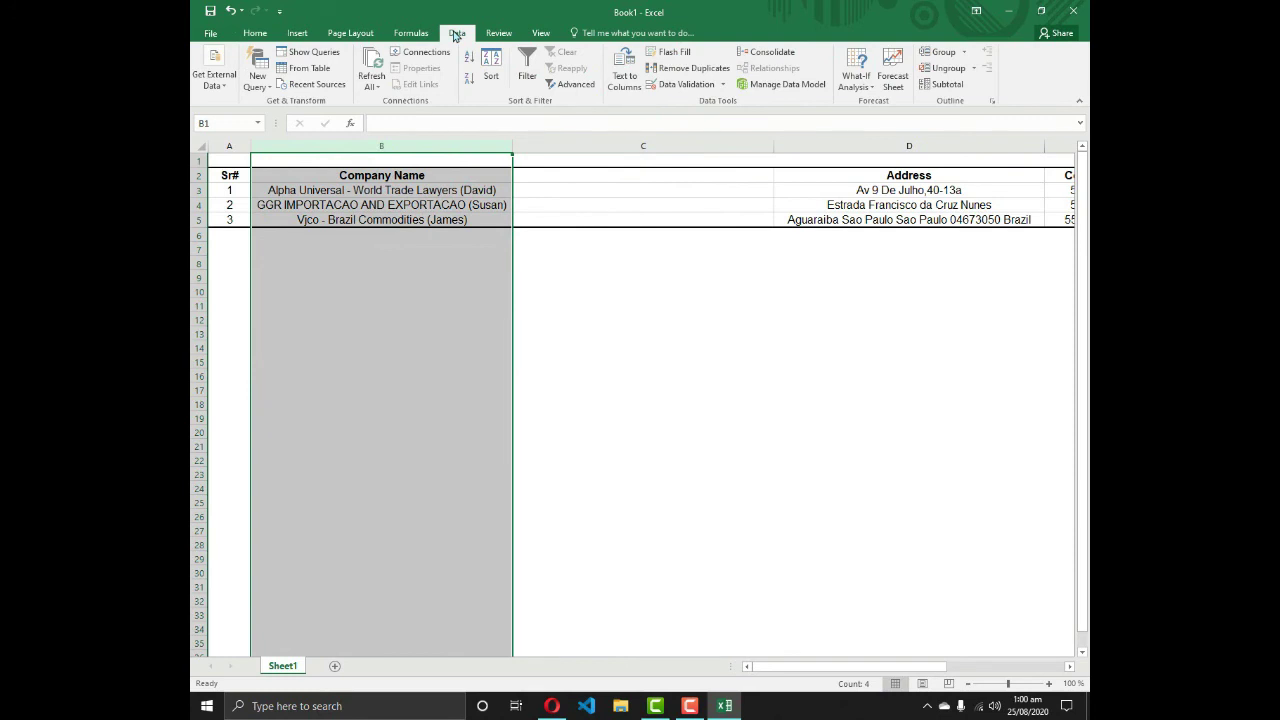
Split the company names in column B at '(' with Text to Columns, sending the contact names into column C.
left_click(628, 84)
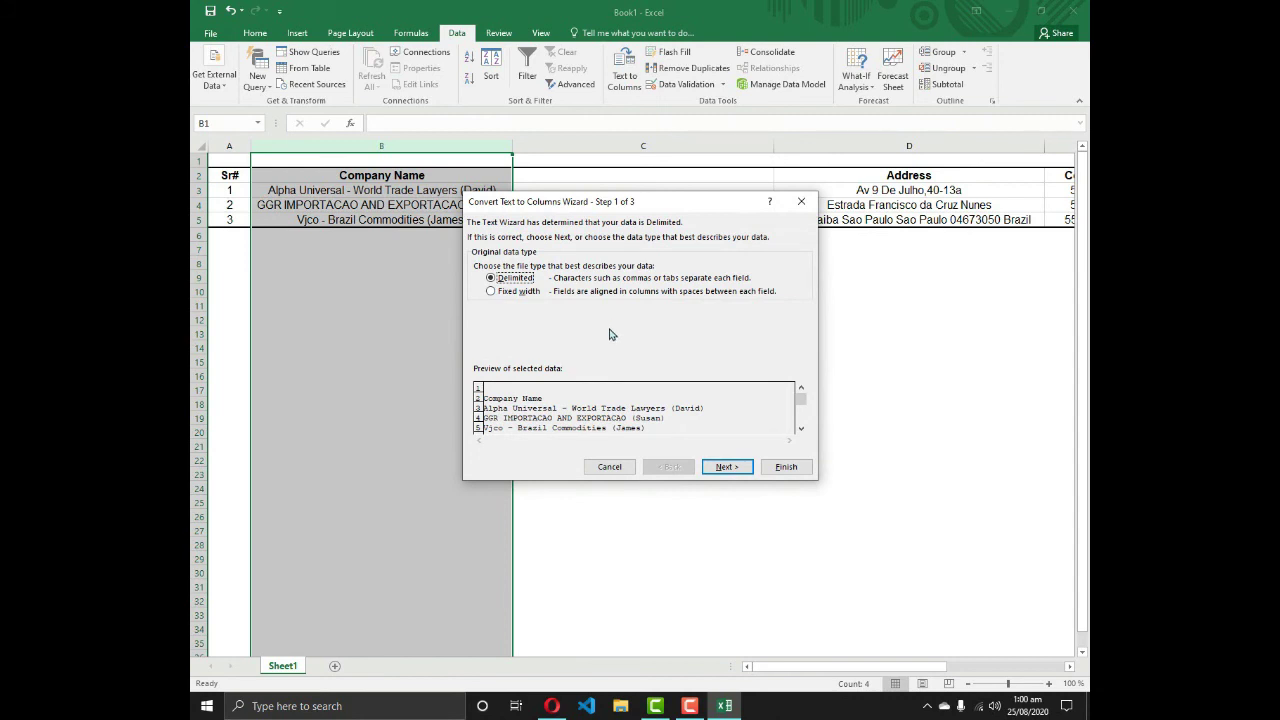
left_click(726, 467)
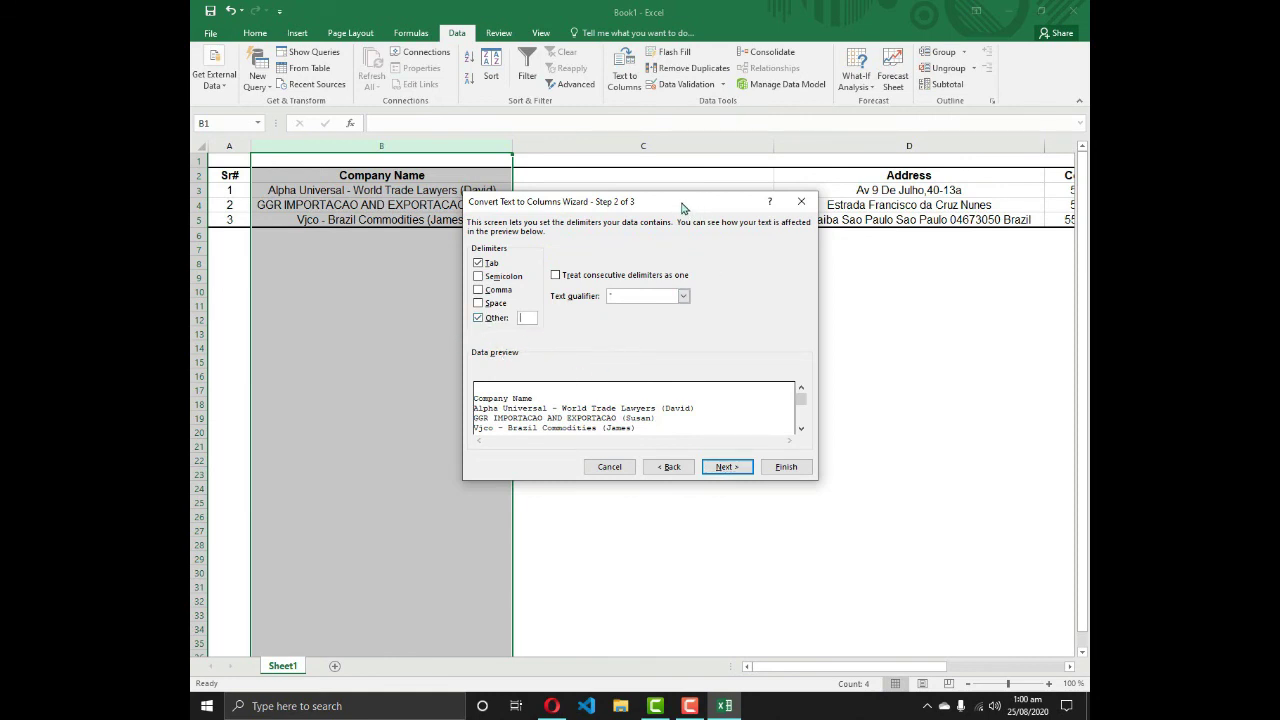
left_click_drag(688, 203, 798, 202)
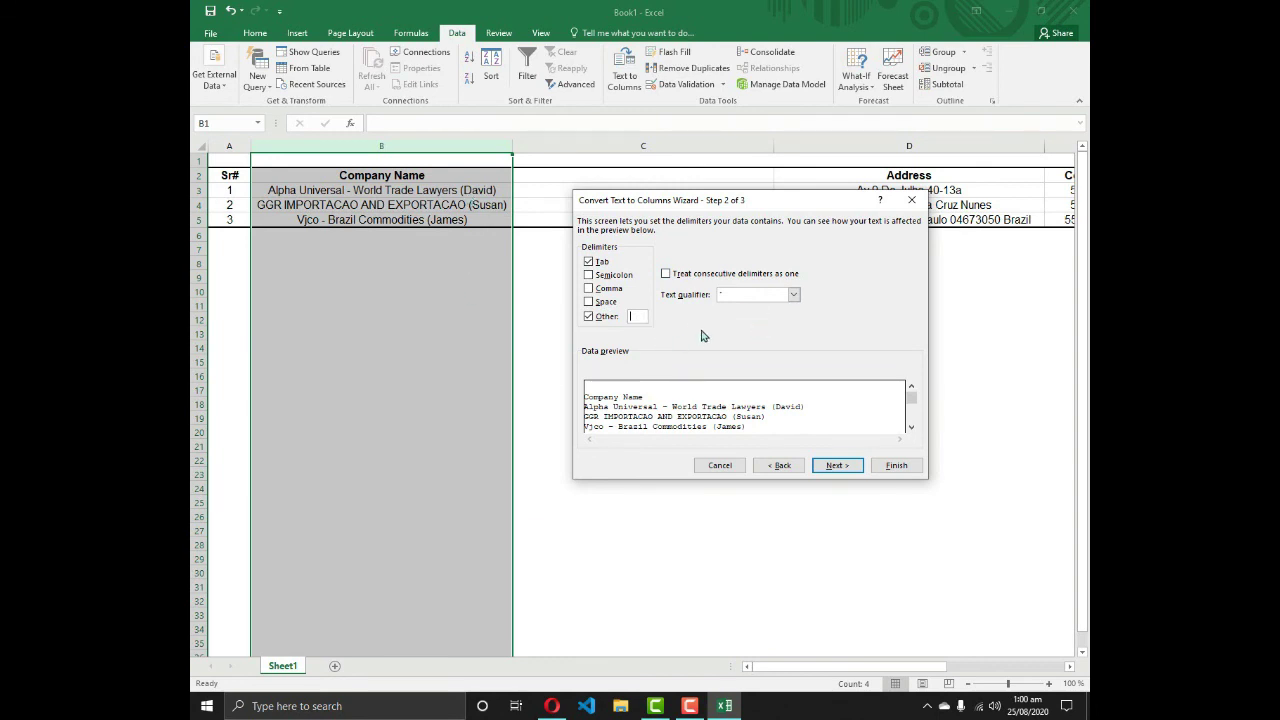
type("(")
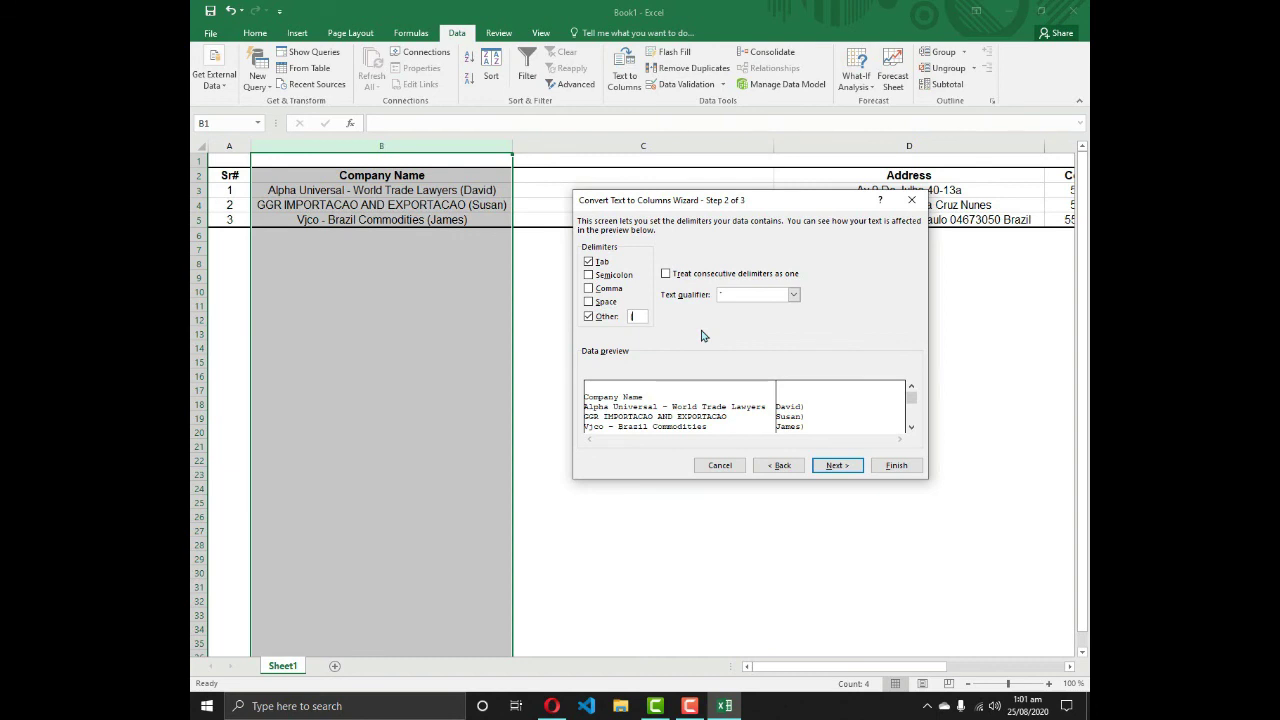
left_click(832, 467)
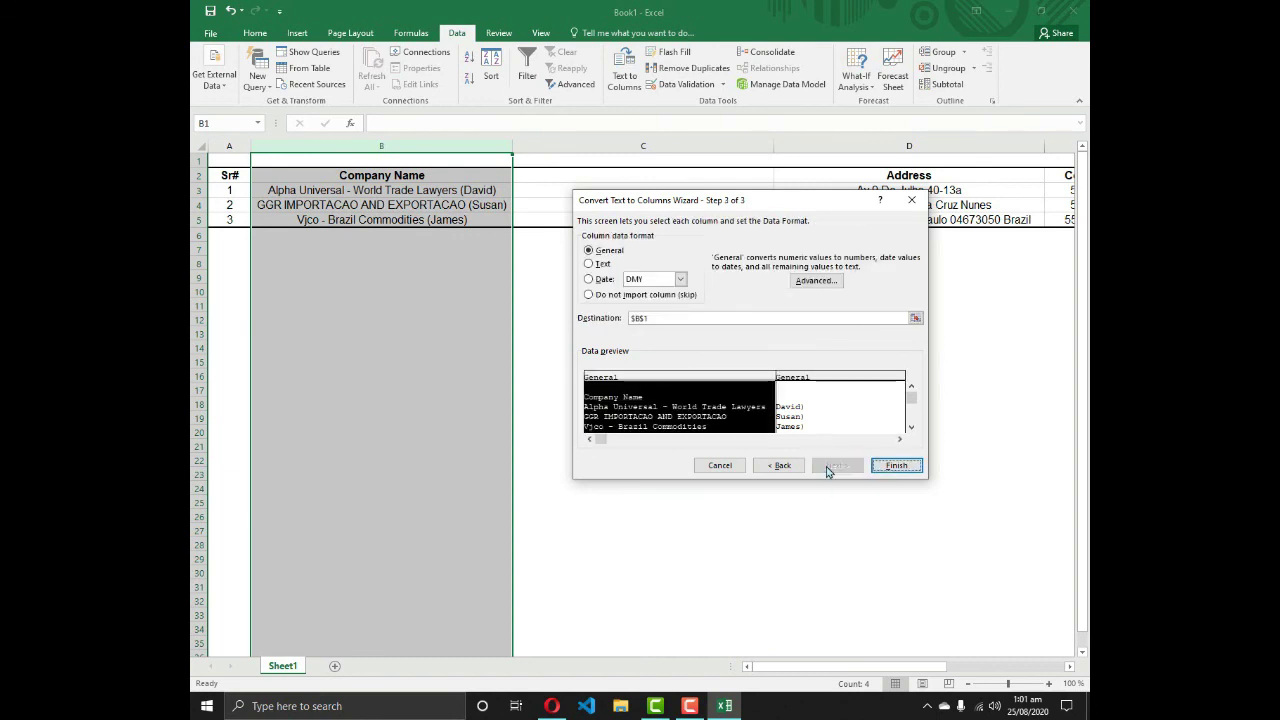
left_click(897, 466)
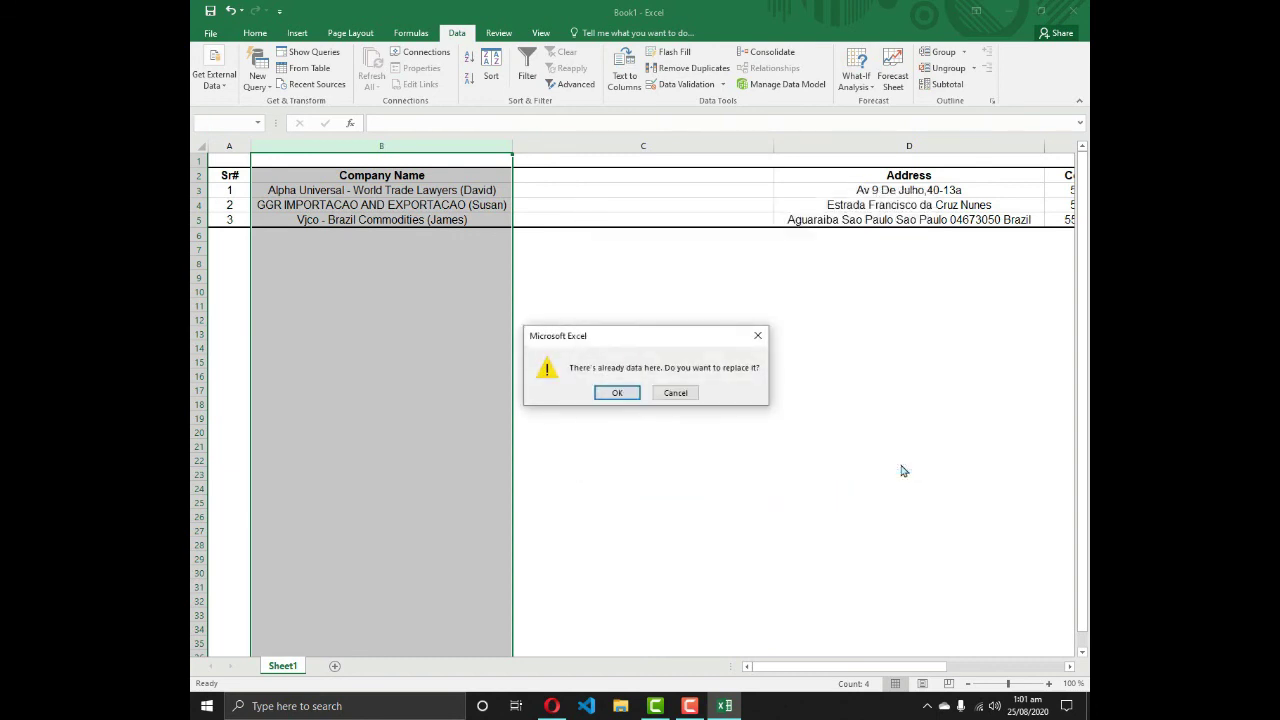
left_click(618, 393)
left_click(617, 389)
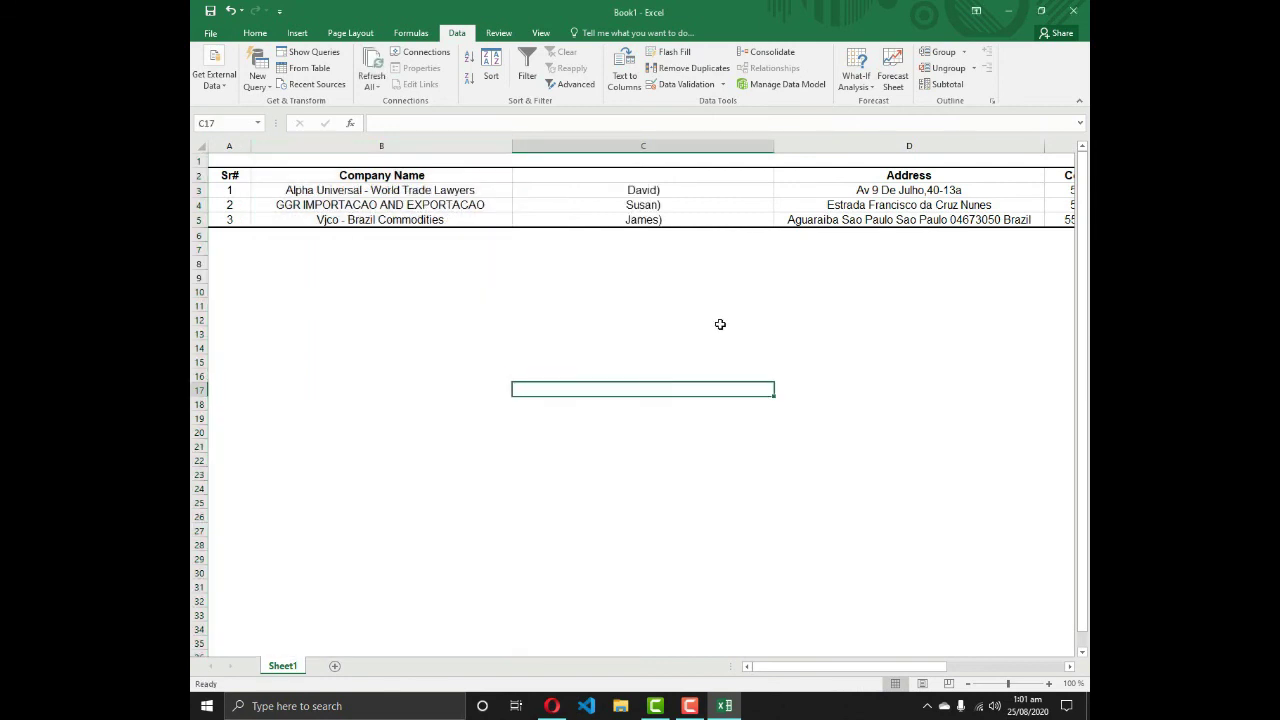
Replace every ')' in column C with nothing using Replace All.
left_click(478, 191)
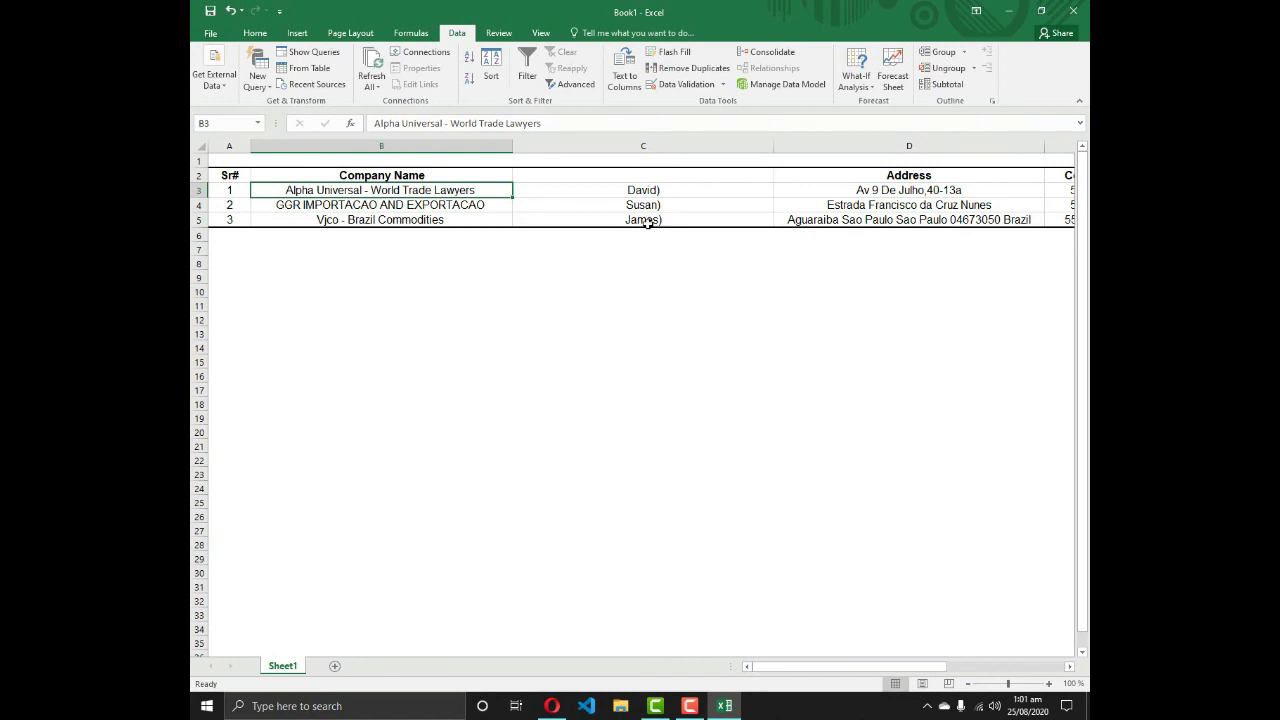
left_click(651, 146)
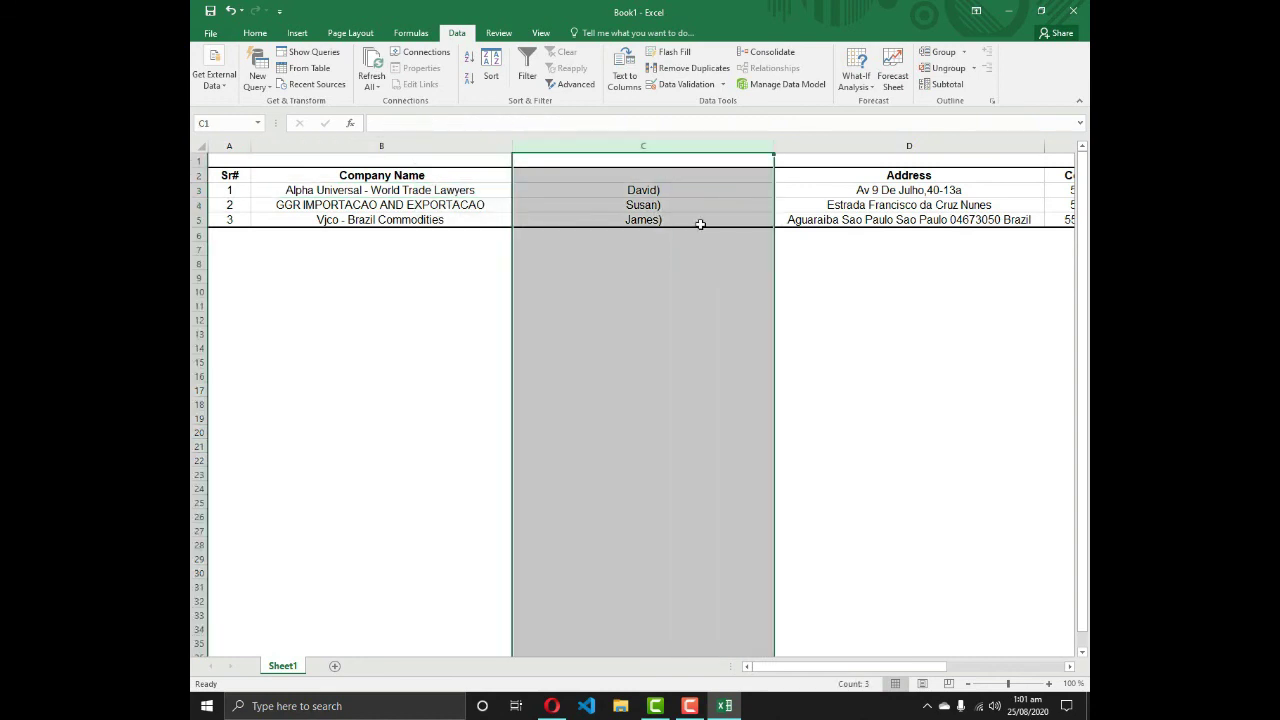
key("ctrl+f")
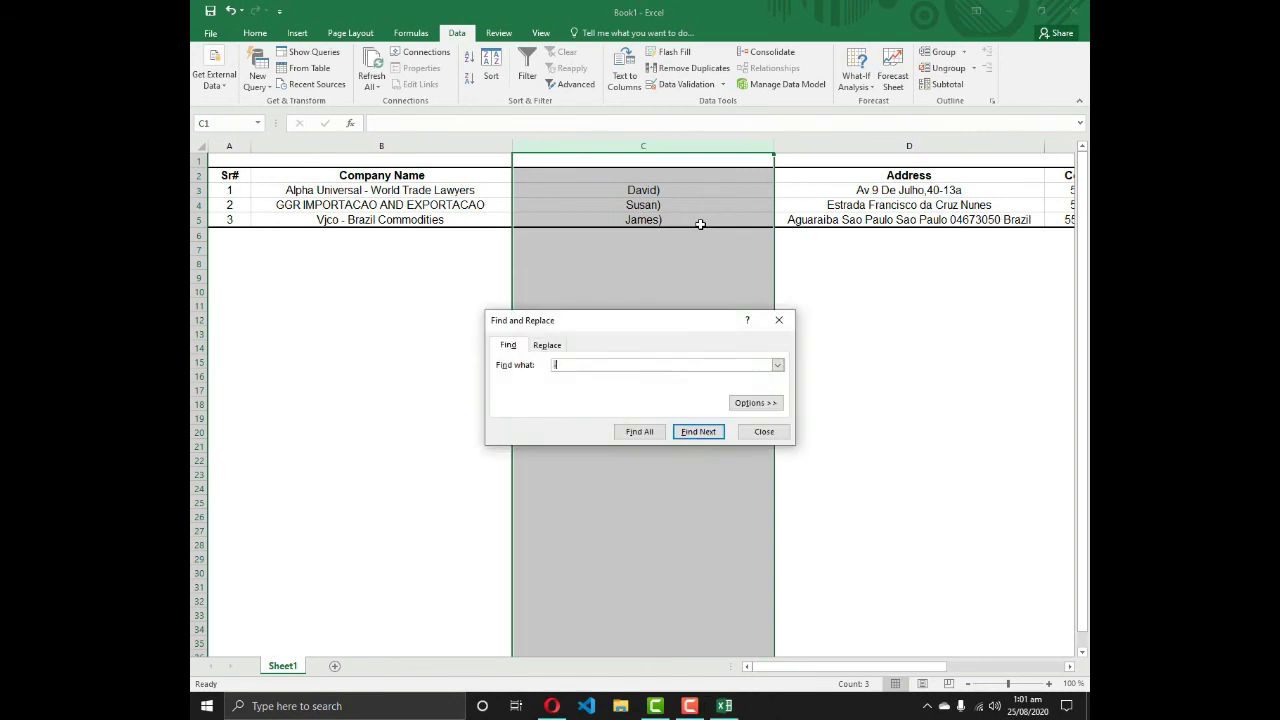
left_click(547, 344)
left_click(571, 363)
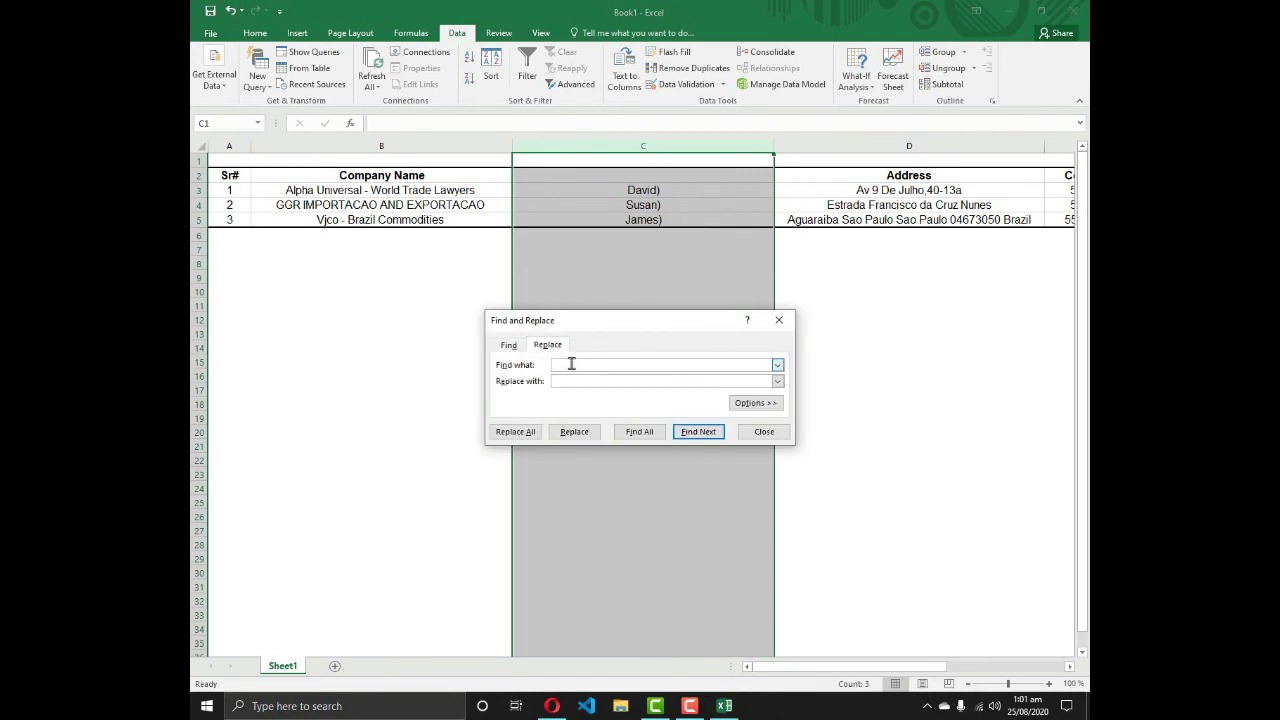
type("(")
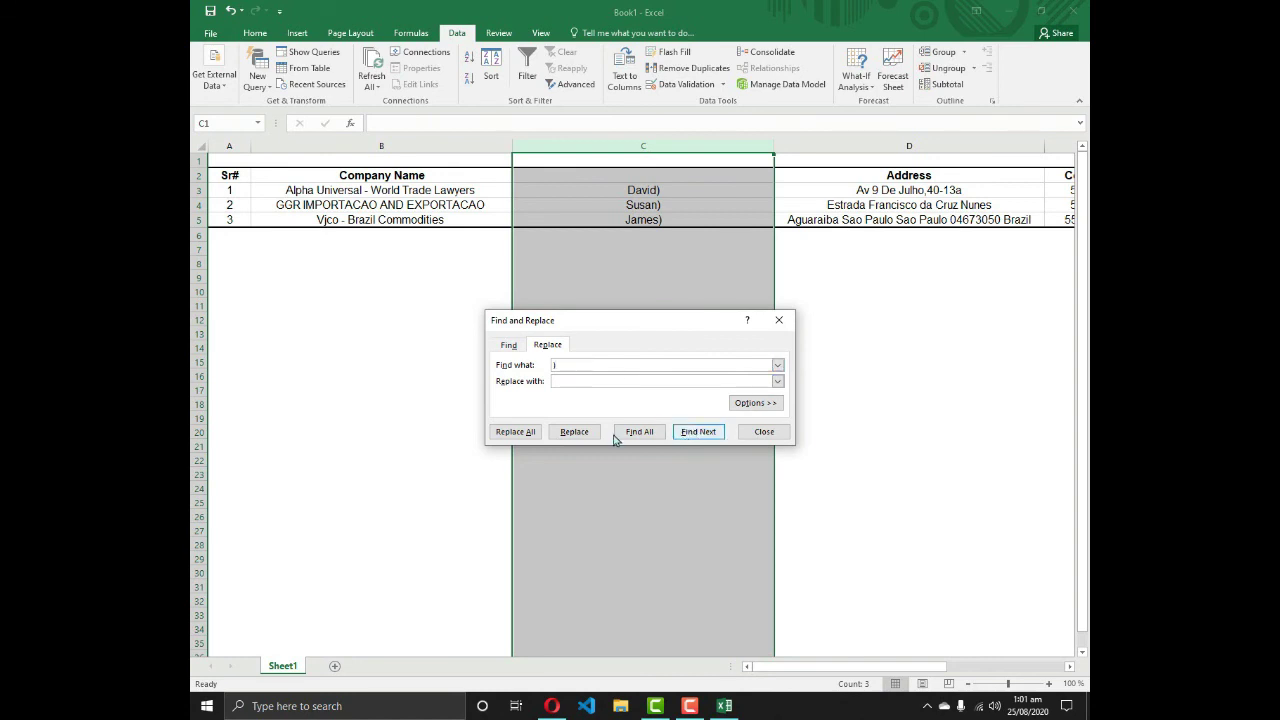
left_click(518, 432)
left_click(645, 394)
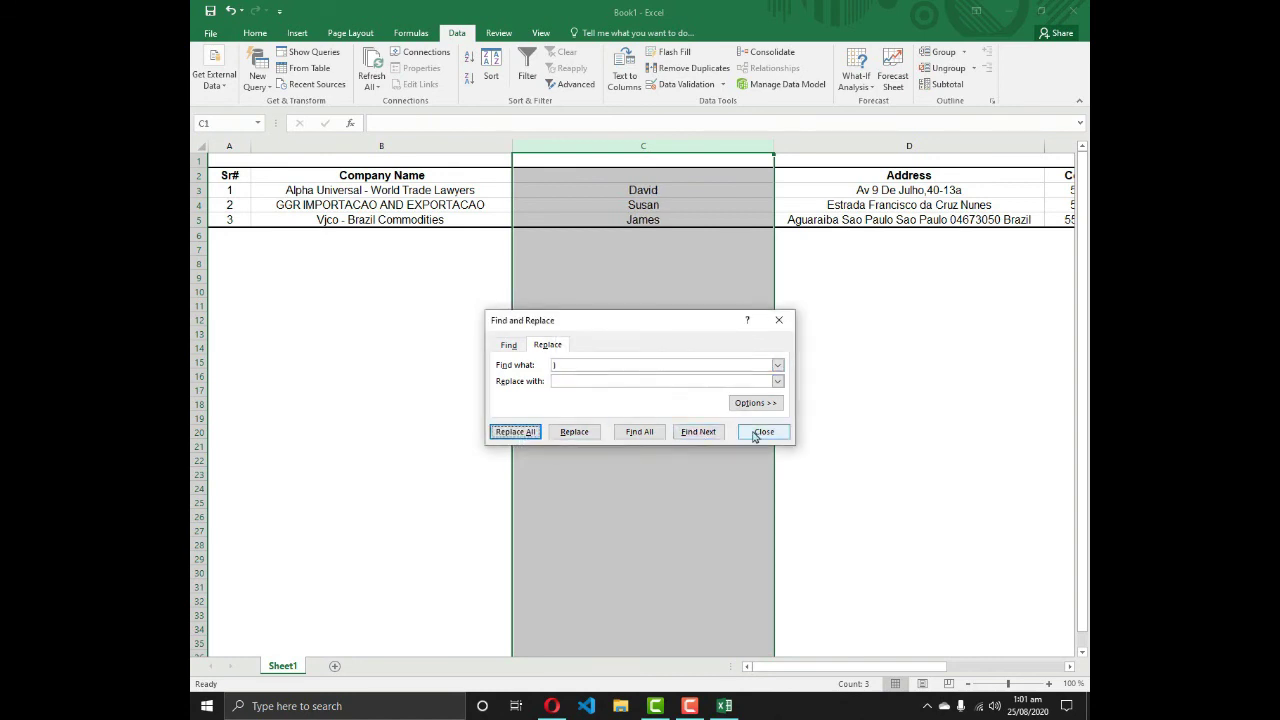
left_click(518, 432)
left_click(645, 399)
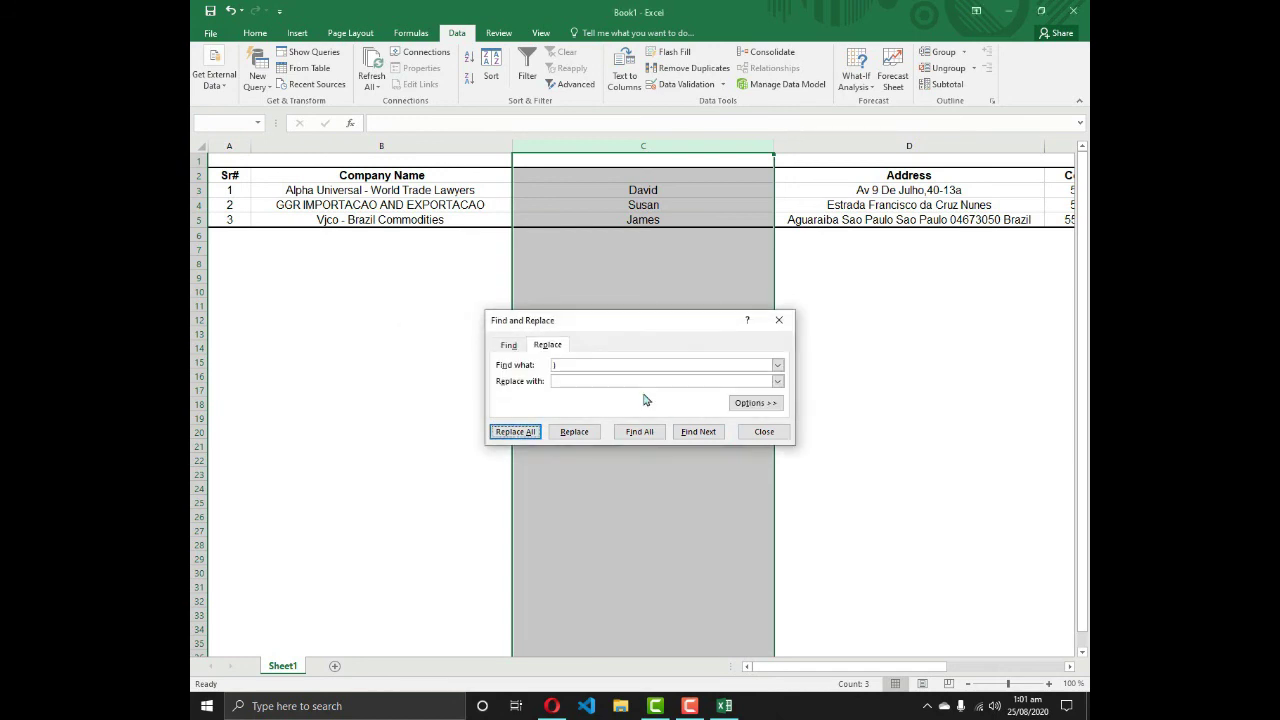
left_click(779, 320)
Verify the cleaned contact names David, Susan and James in column C.
left_click(690, 278)
mouse_move(664, 191)
left_mouse_down()
mouse_move(666, 217)
mouse_move(683, 178)
left_mouse_up()
left_click(668, 202)
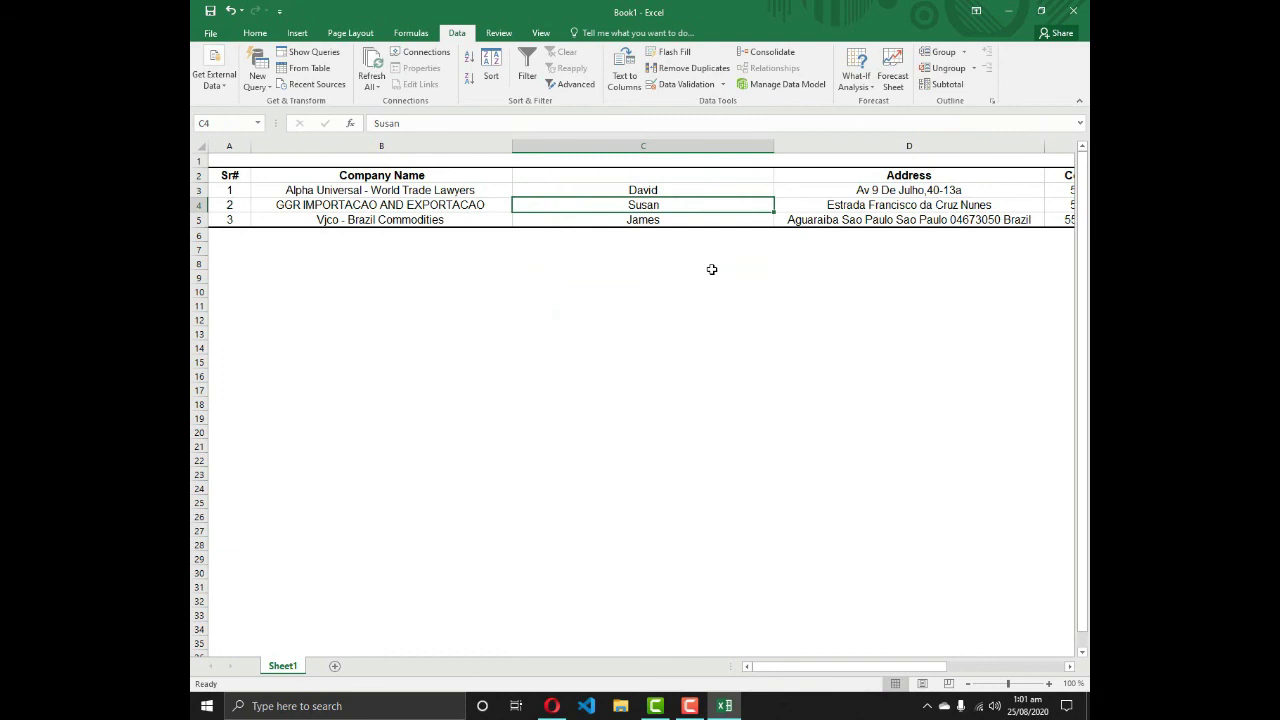
left_click(668, 222)
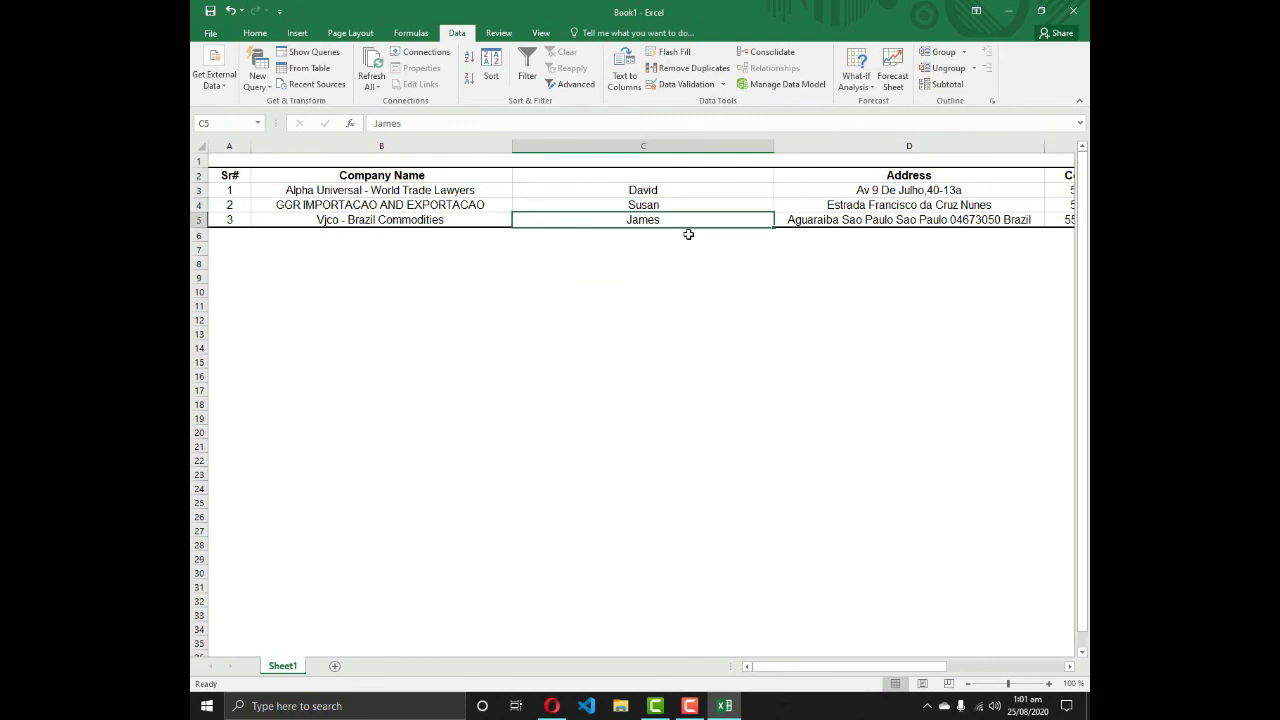
left_click(682, 192)
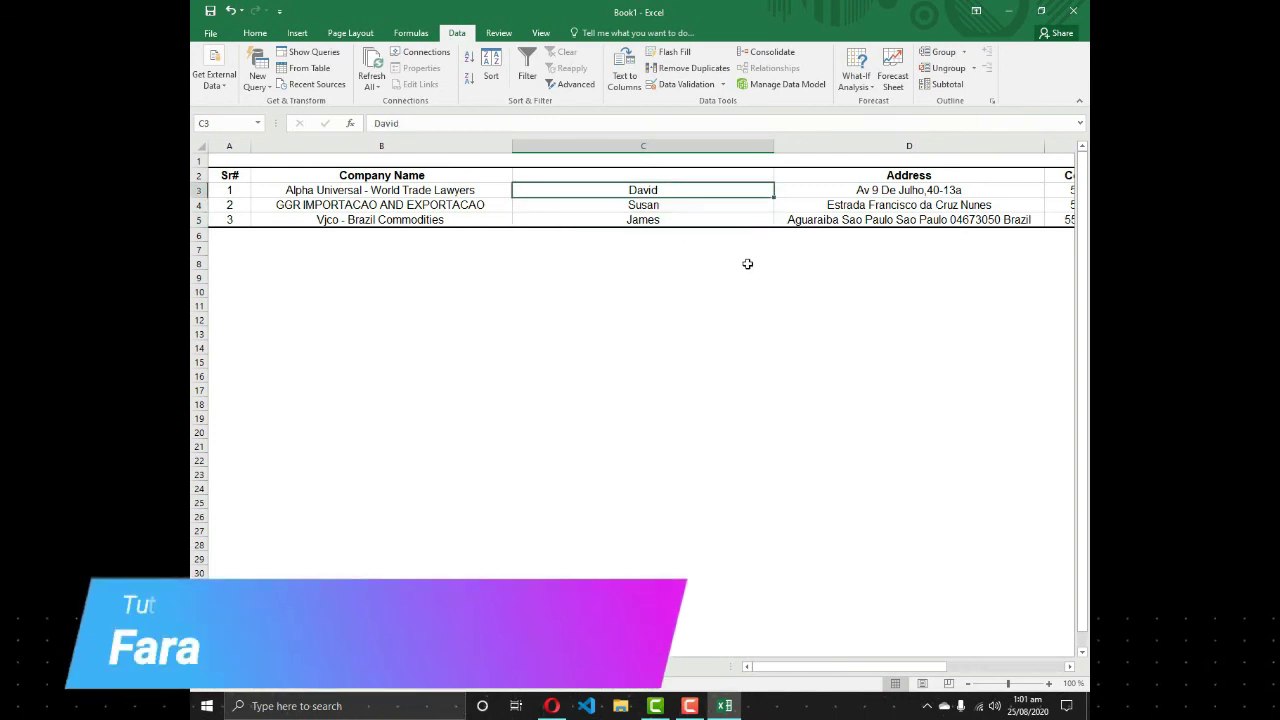
Enter the heading 'Contact Person' in cell C2.
left_click(556, 175)
type("Con")
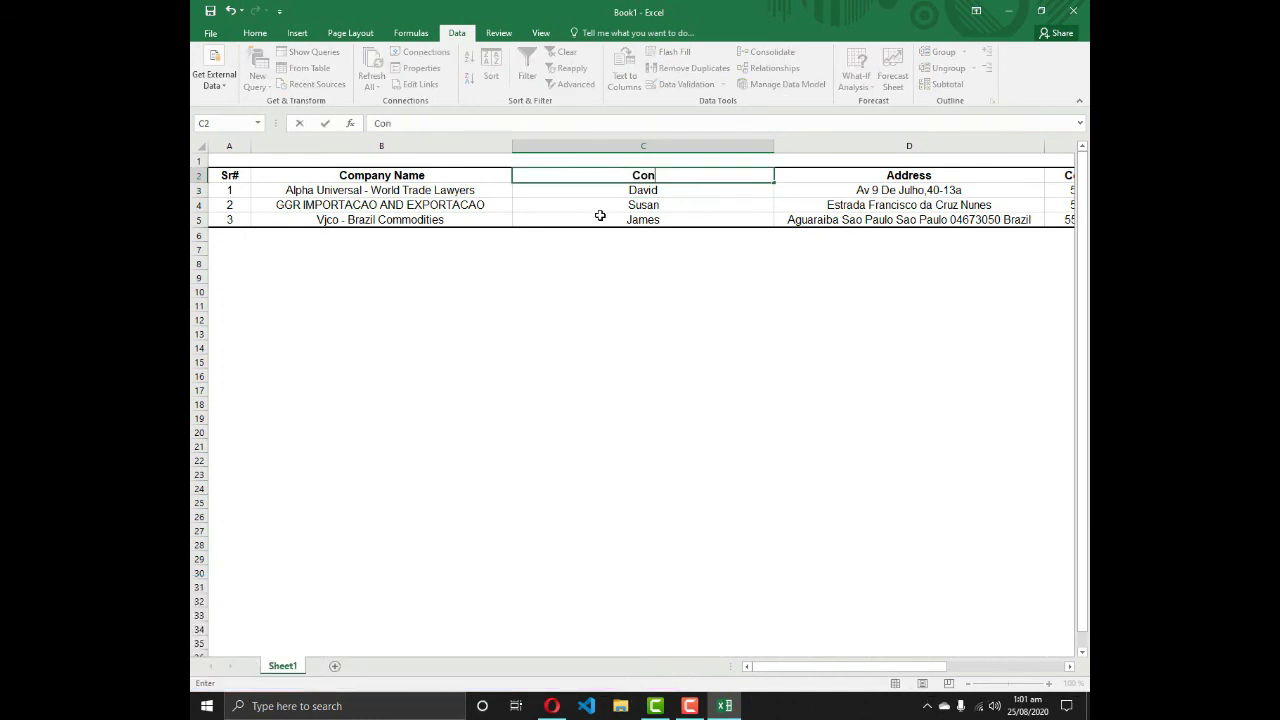
type("tact Person")
key("Return")
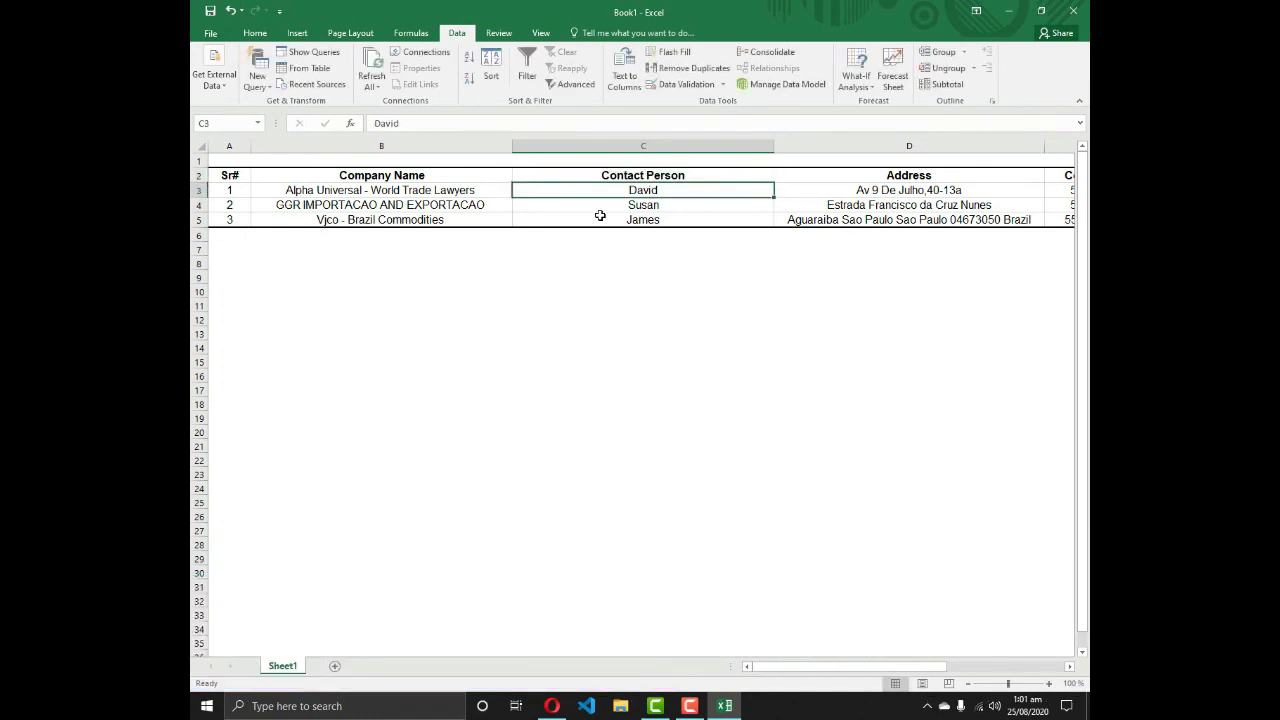
AutoFit every column width across the sheet and review the table A2:F5.
left_click(201, 147)
double_click(250, 146)
left_click(318, 189)
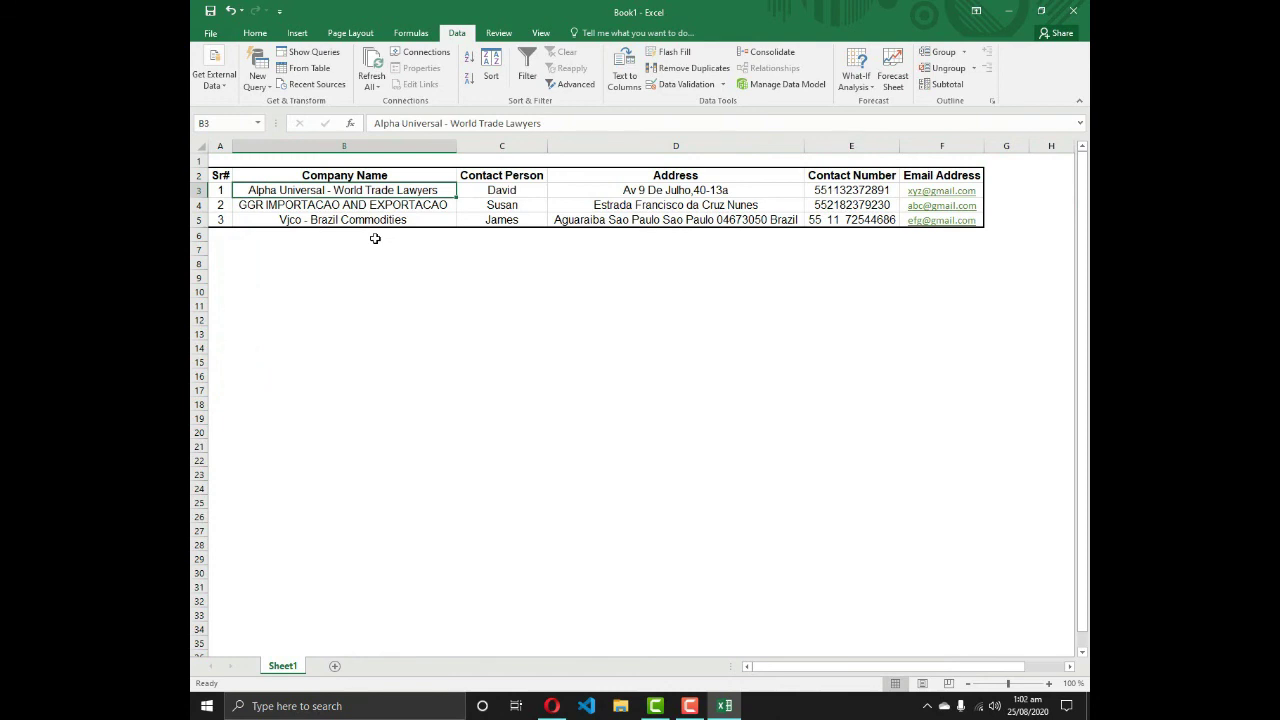
left_click_drag(225, 175, 968, 216)
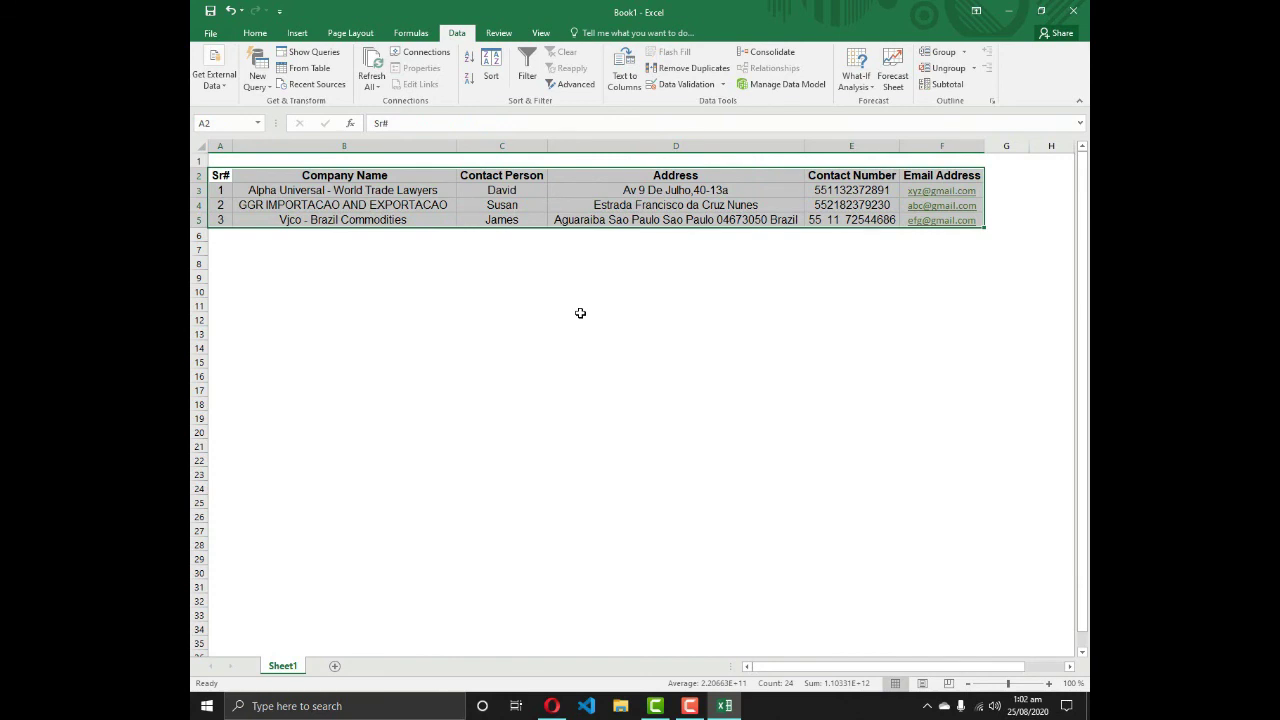
left_click(366, 205)
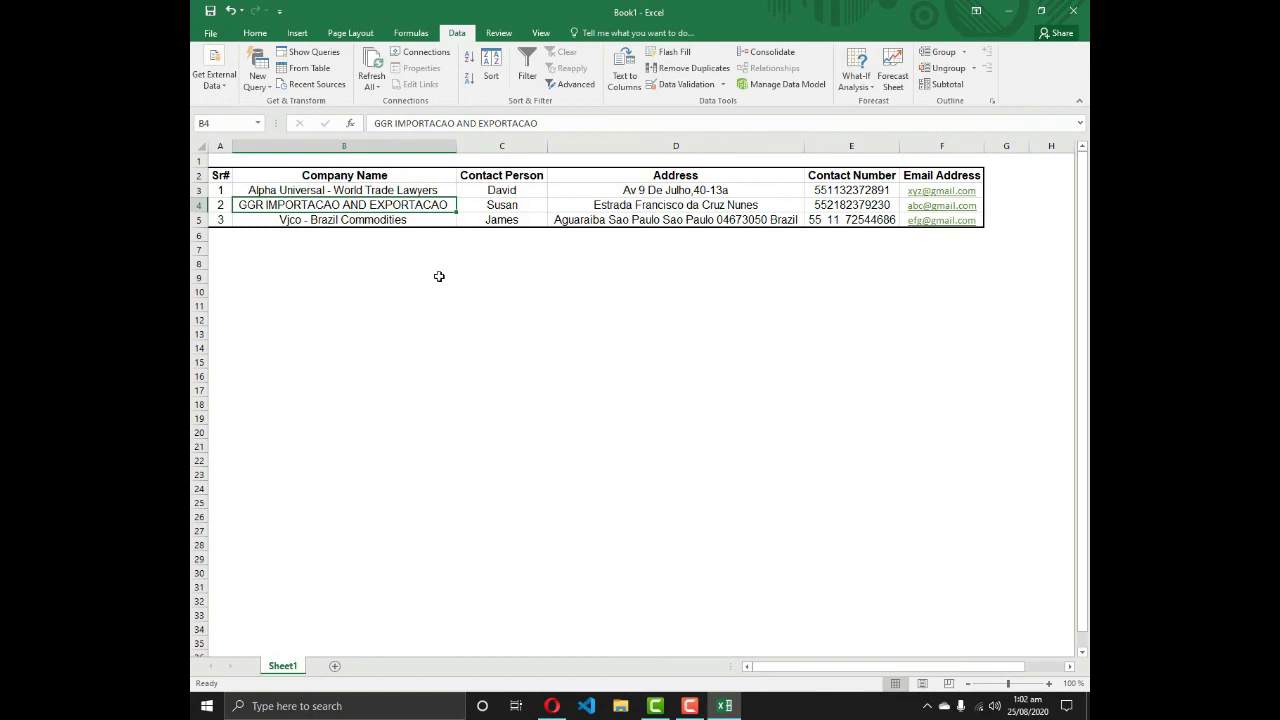
left_click(323, 192)
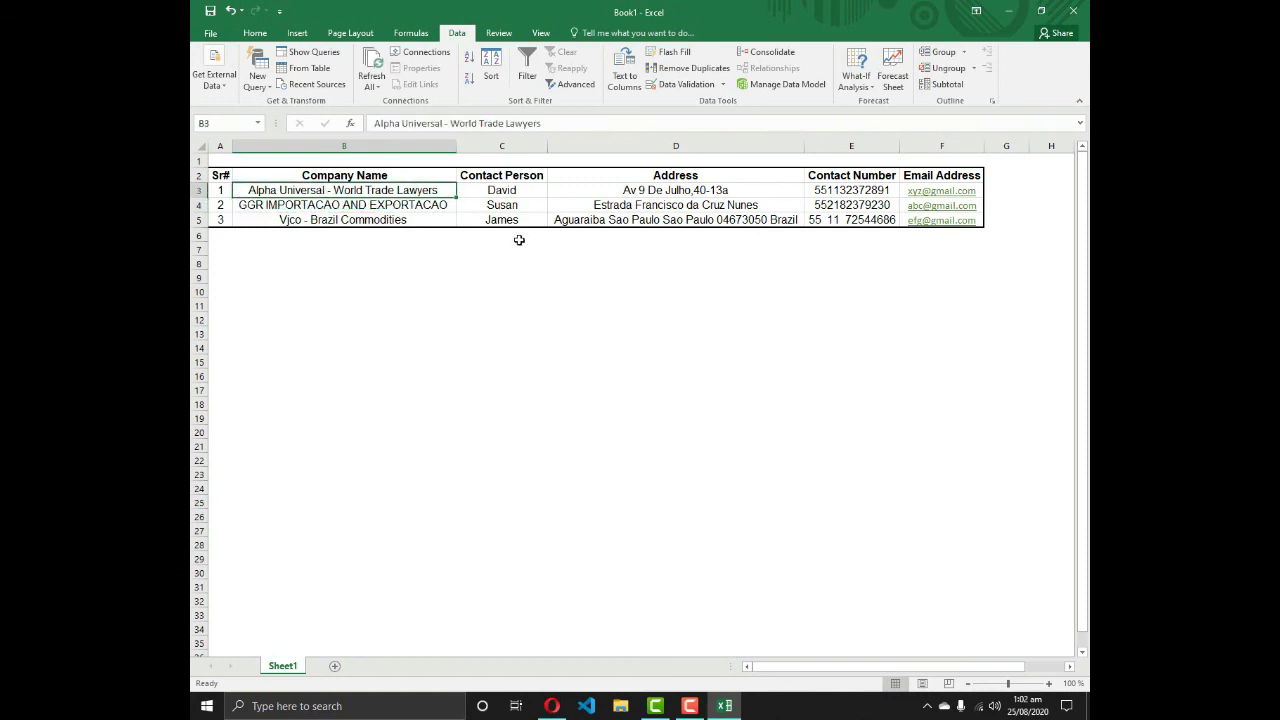